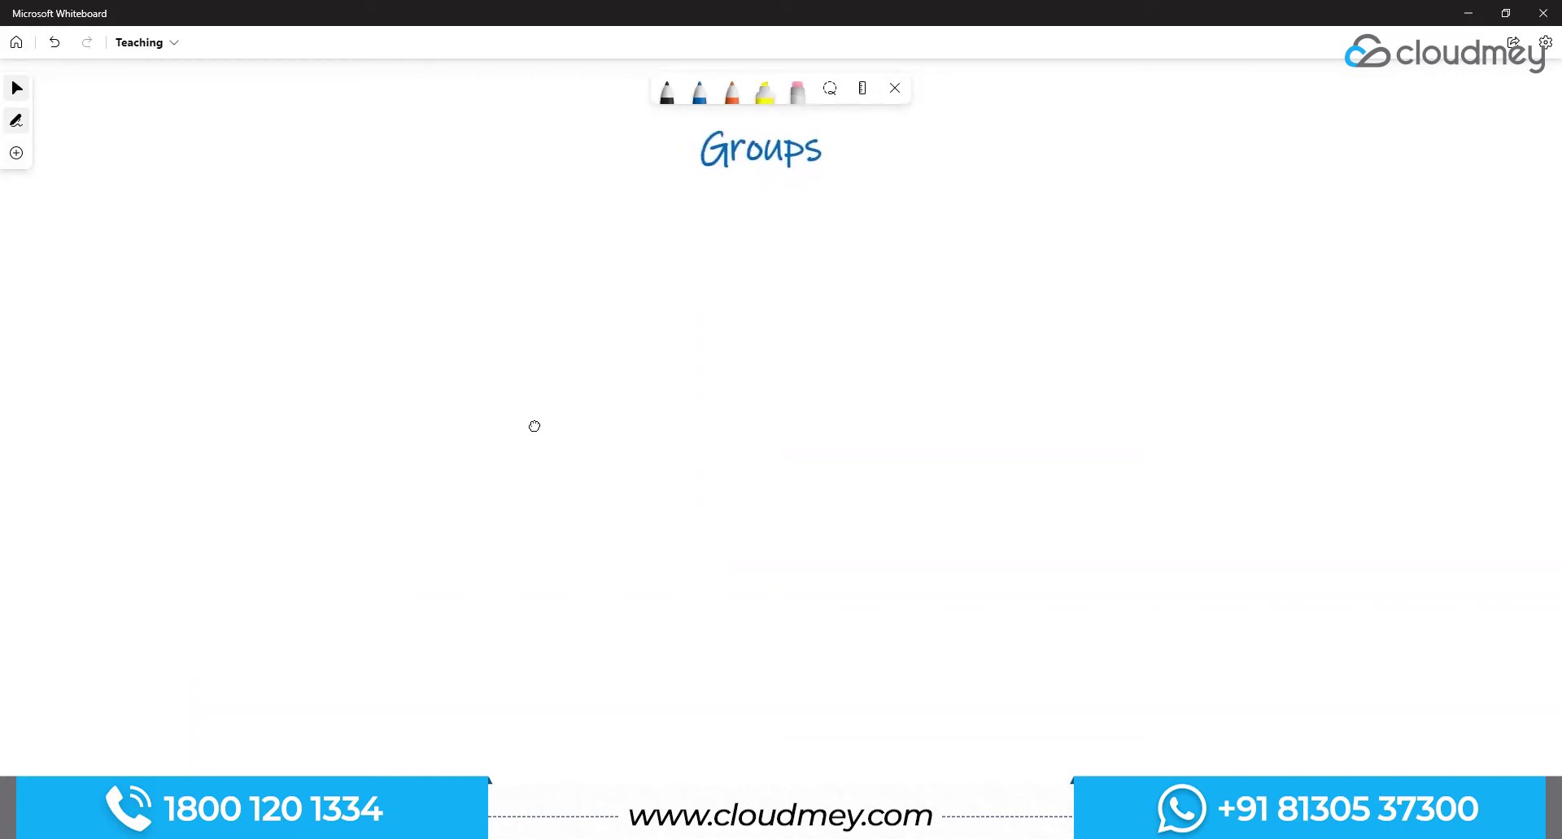
Step: Add a text box reading "Container for users" below the Groups heading and nudge it slightly up and left
left_click_drag(708, 478, 720, 491)
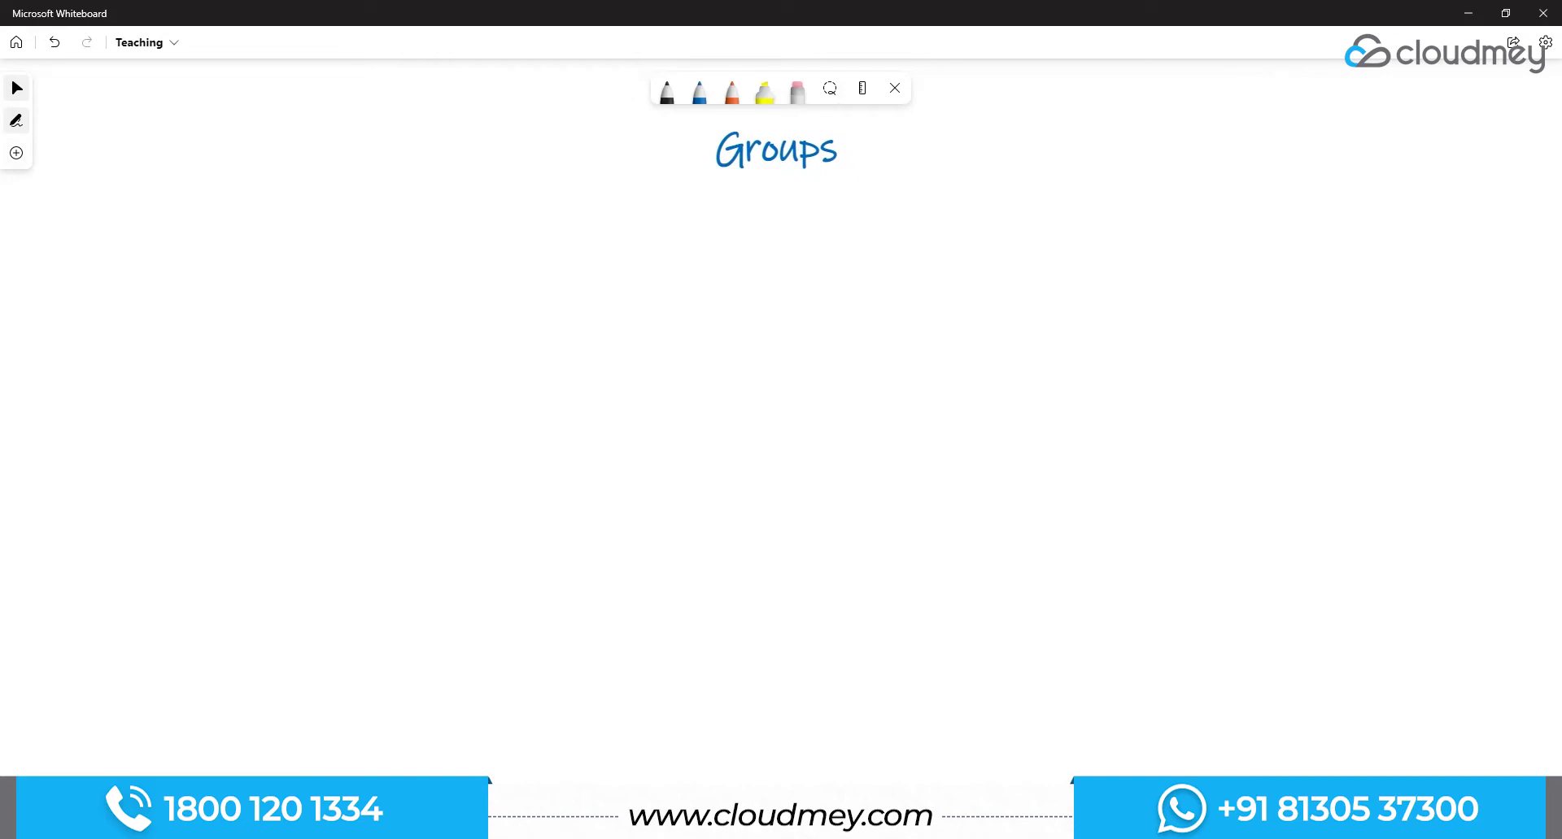
left_click(700, 99)
right_click(242, 300)
left_click(268, 352)
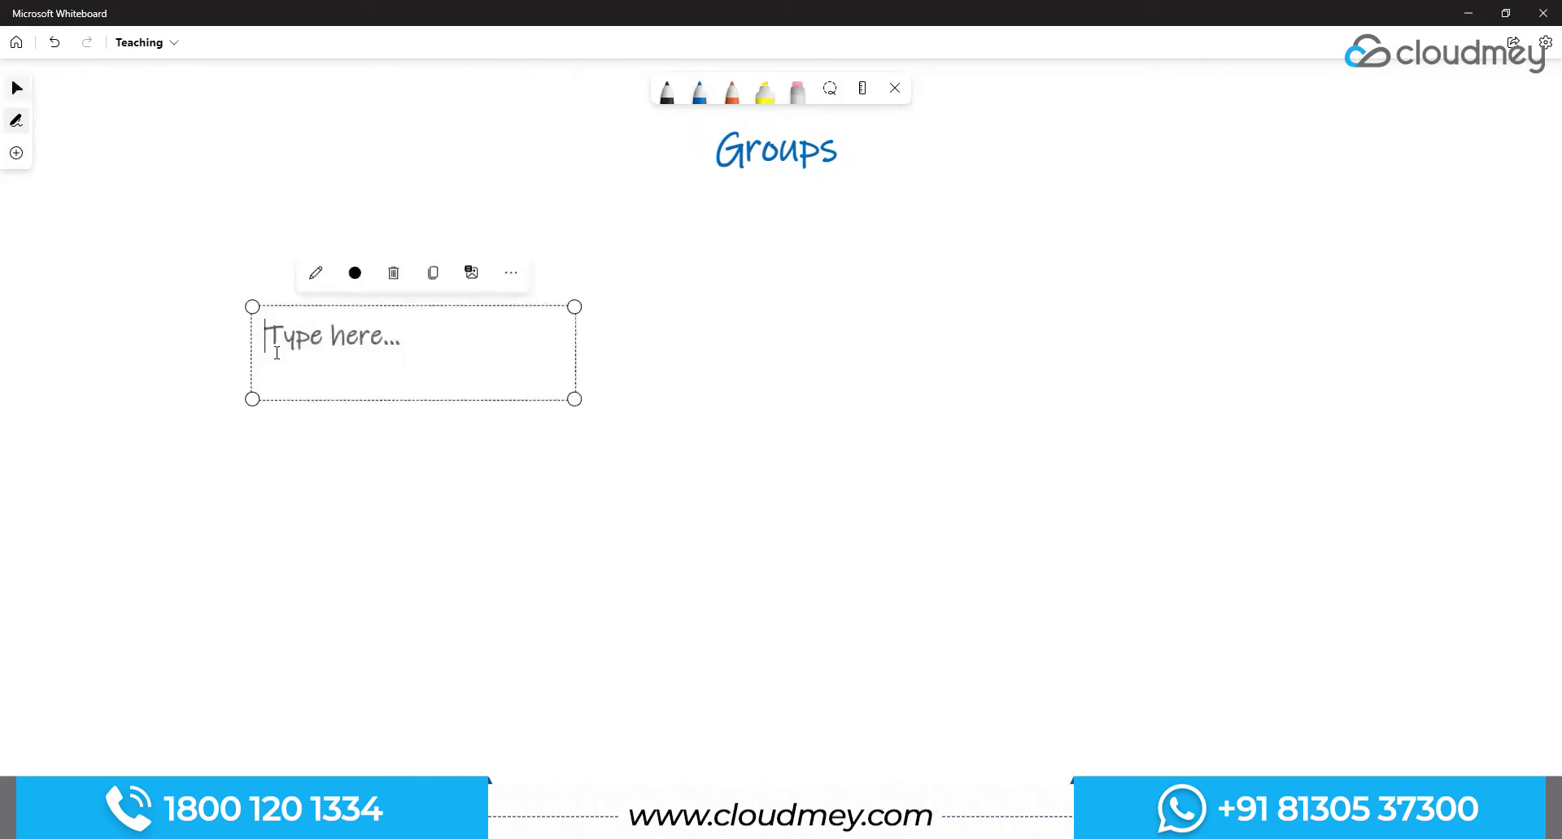
type("Co")
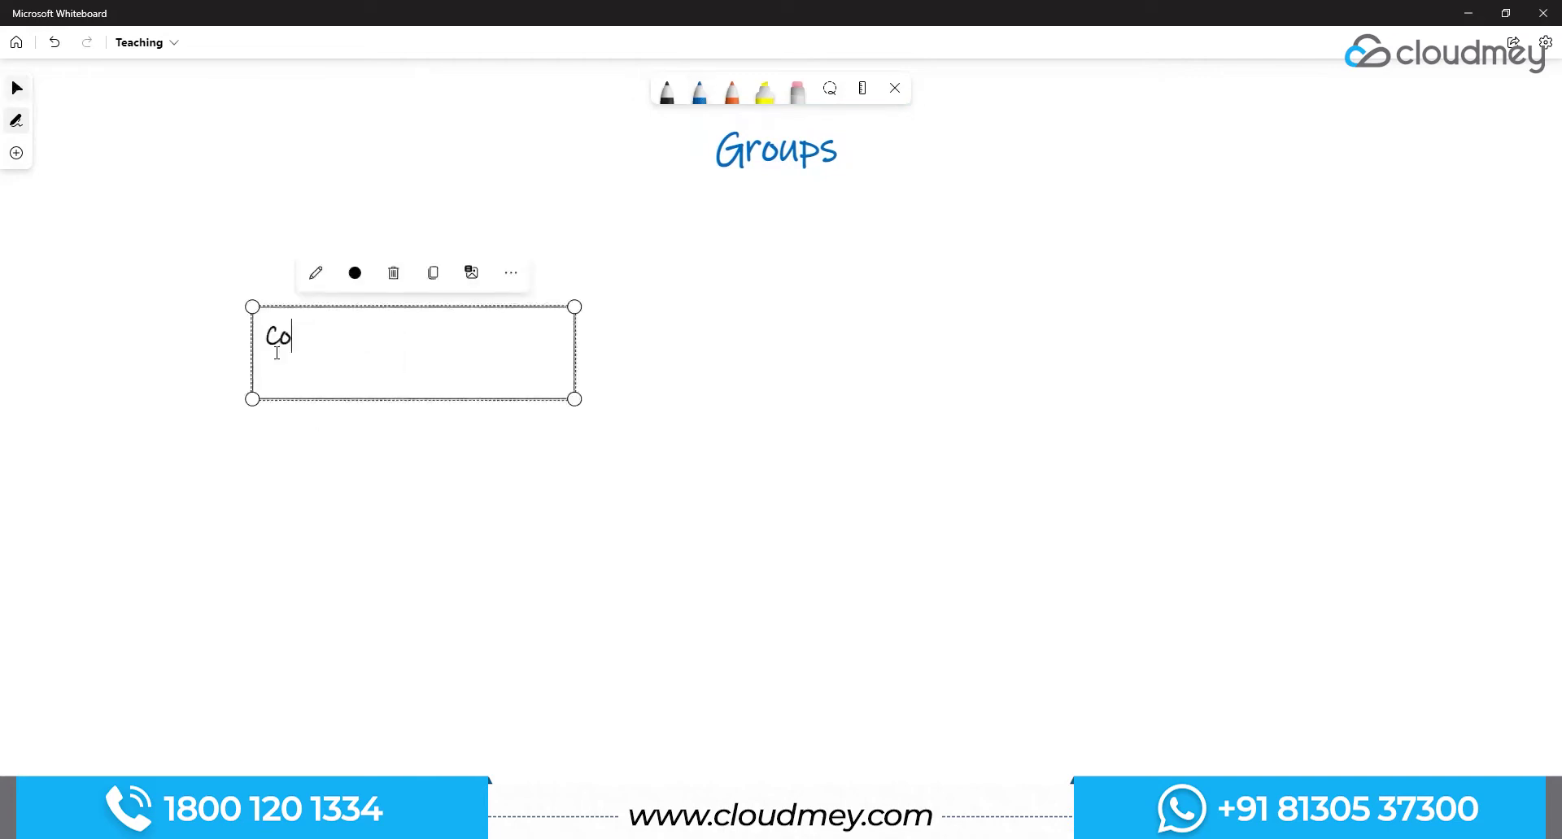
type("ntainer for users")
left_click(341, 491)
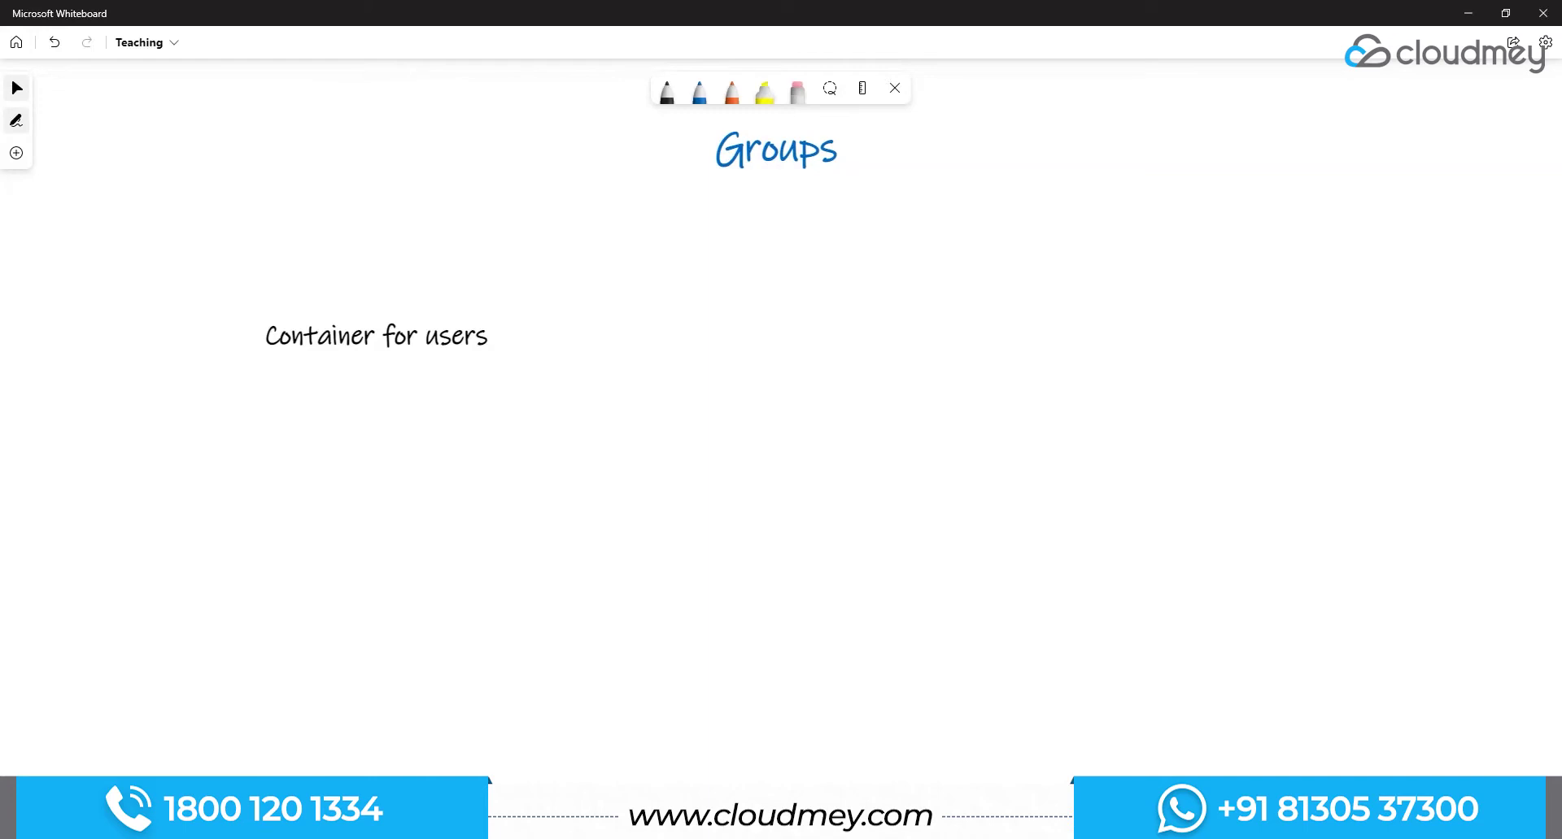
left_click_drag(481, 363, 450, 328)
left_click(395, 458)
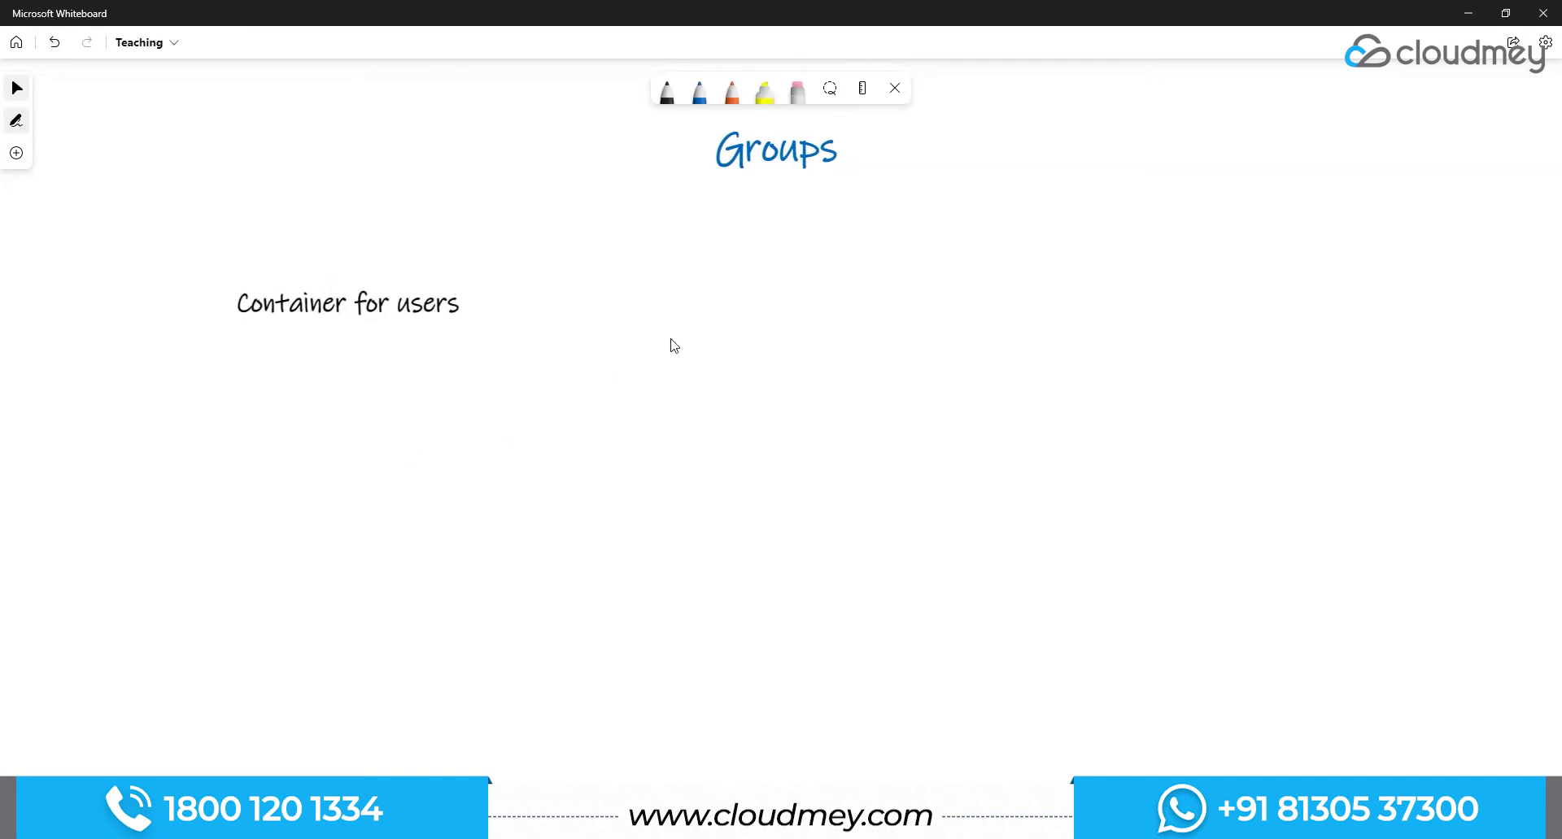
Step: Handwrite "Help desk admins" with the black pen, right of the "Container for users" text
left_click(698, 94)
left_click(667, 92)
mouse_move(764, 261)
left_mouse_down()
mouse_move(763, 305)
mouse_move(794, 288)
mouse_move(795, 309)
left_mouse_up()
mouse_move(813, 280)
left_mouse_down()
mouse_move(823, 265)
mouse_move(838, 314)
mouse_move(859, 317)
left_mouse_up()
mouse_move(877, 267)
left_mouse_down()
mouse_move(878, 345)
mouse_move(879, 313)
left_mouse_up()
mouse_move(935, 242)
left_mouse_down()
mouse_move(937, 286)
mouse_move(970, 276)
mouse_move(1010, 298)
left_mouse_up()
left_click_drag(1015, 246, 1042, 286)
mouse_move(1113, 262)
left_mouse_down()
mouse_move(1147, 245)
mouse_move(1176, 281)
mouse_move(1216, 285)
mouse_move(1265, 258)
mouse_move(1254, 295)
left_mouse_up()
left_click(1212, 262)
Step: Handwrite two abbreviated user entries numbered 1 and 2, followed by dots, beneath "Help desk admins" in black
mouse_move(828, 407)
left_mouse_down()
mouse_move(842, 391)
mouse_move(831, 427)
mouse_move(874, 384)
mouse_move(918, 411)
left_mouse_up()
left_click(917, 420)
mouse_move(836, 480)
left_mouse_down()
mouse_move(859, 487)
mouse_move(904, 445)
mouse_move(941, 480)
left_mouse_up()
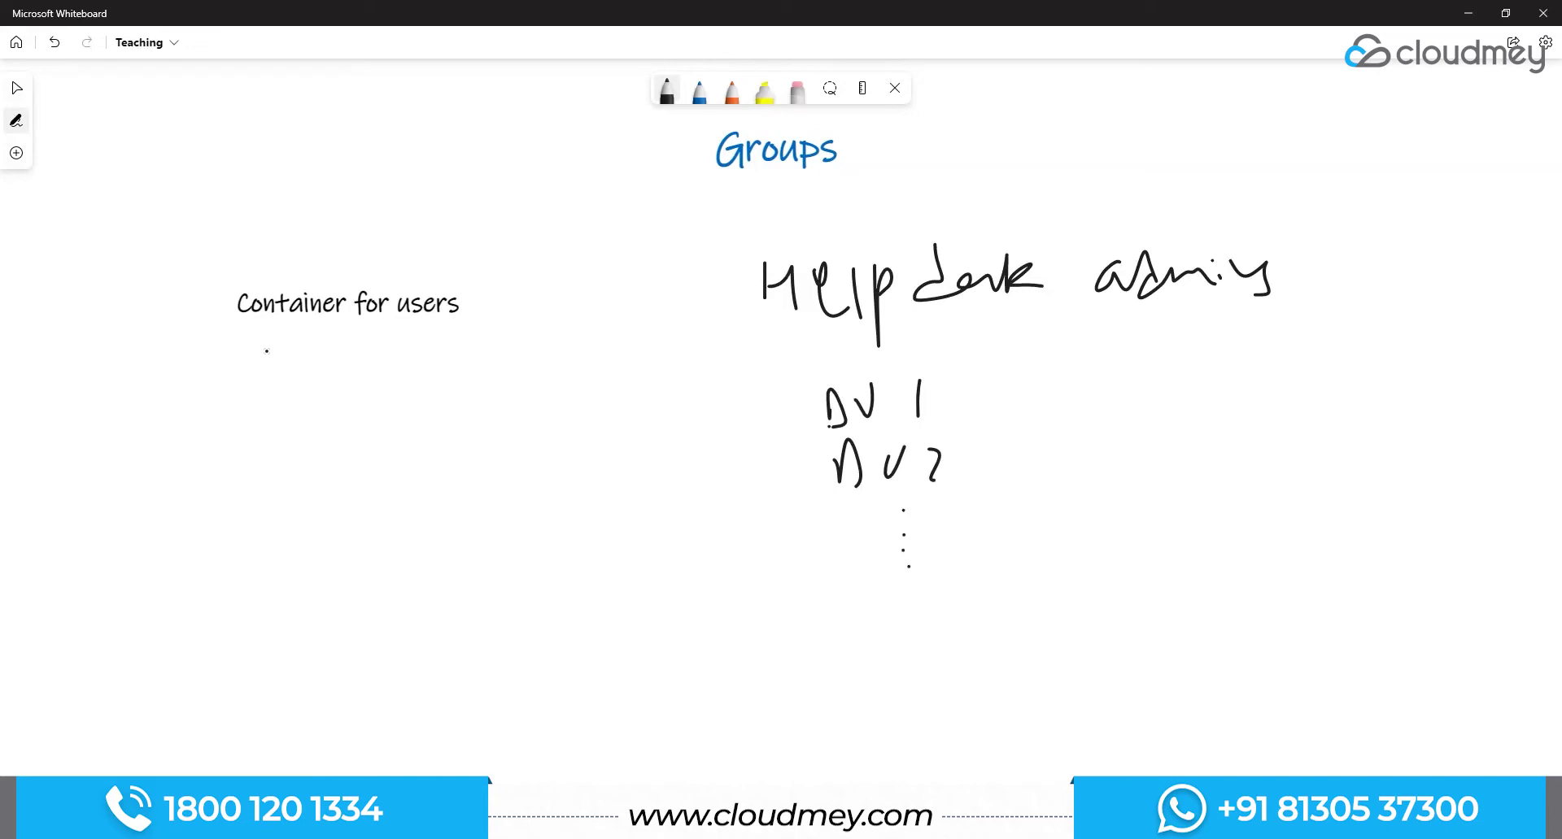
Step: Sketch two rows in blue below "Container for users", each with a U, an arrow and a dash, with dots underneath
right_click(810, 358)
left_click_drag(656, 592, 662, 439)
left_click(698, 91)
mouse_move(183, 378)
left_mouse_down()
mouse_move(261, 377)
mouse_move(265, 392)
left_mouse_up()
left_click_drag(103, 358, 131, 371)
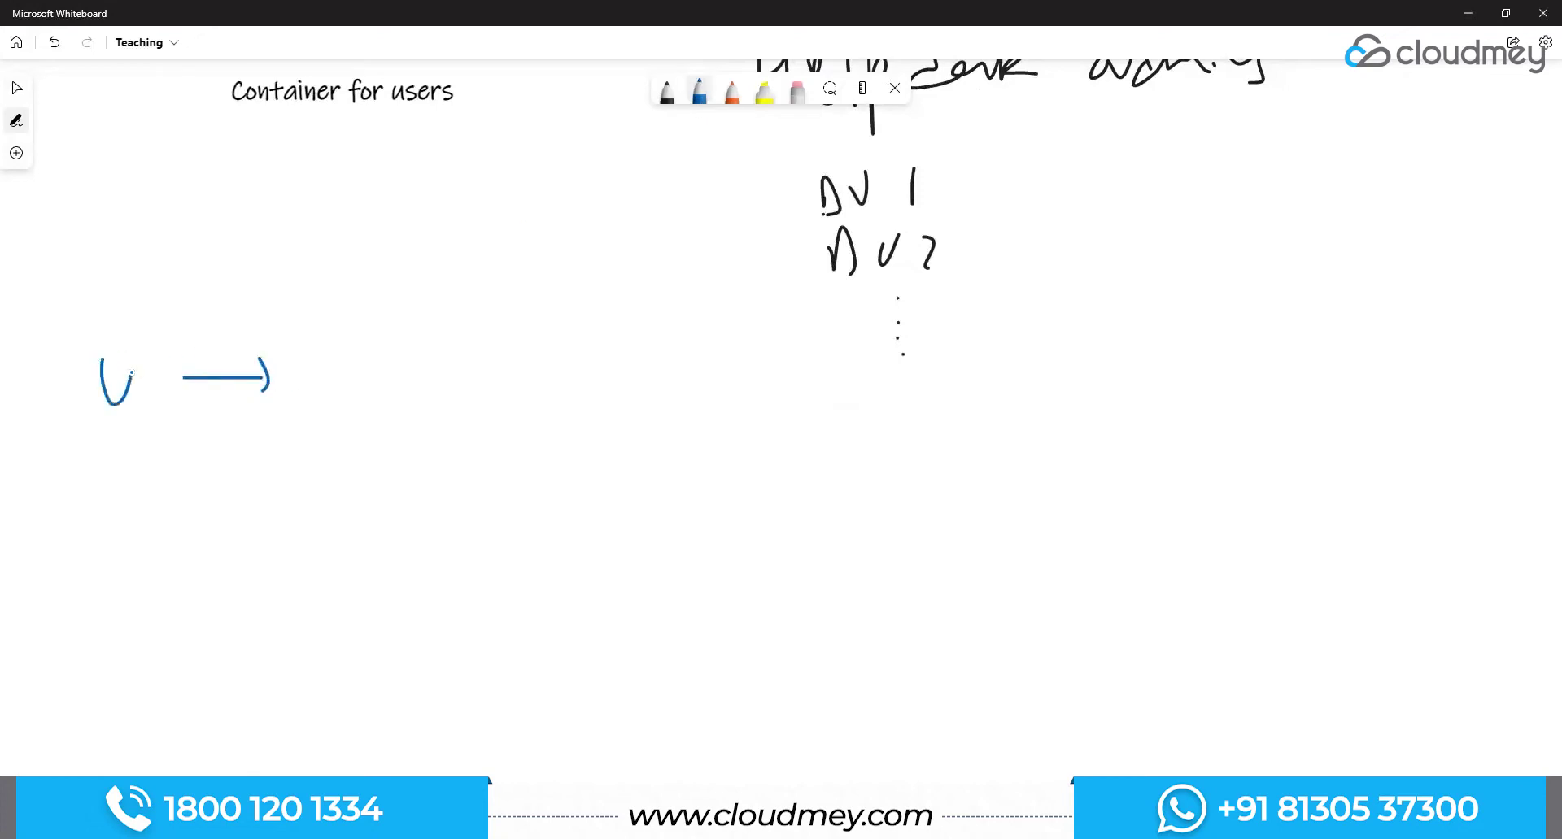
left_click_drag(318, 379, 372, 365)
left_click_drag(107, 475, 145, 460)
left_click_drag(215, 478, 411, 474)
left_click(346, 478)
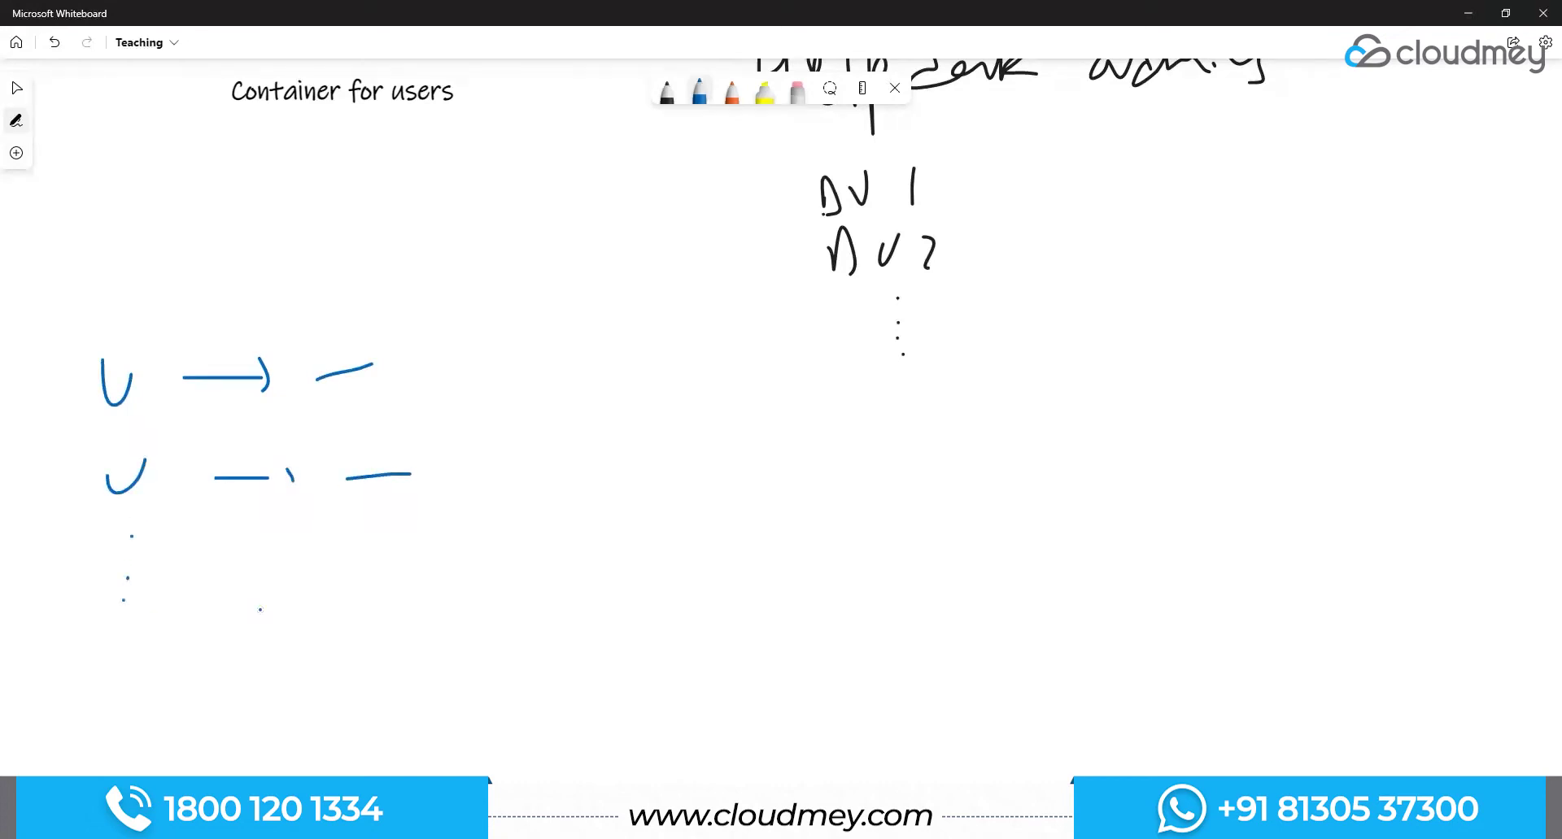
Step: Undo the blue U, arrow and dash strokes below "Container for users"
key("ctrl+z")
key("ctrl+z")
key("ctrl+z")
key("ctrl+z")
key("ctrl+z")
key("ctrl+z")
key("ctrl+z")
key("ctrl+z")
key("ctrl+z")
key("ctrl+z")
key("ctrl+z")
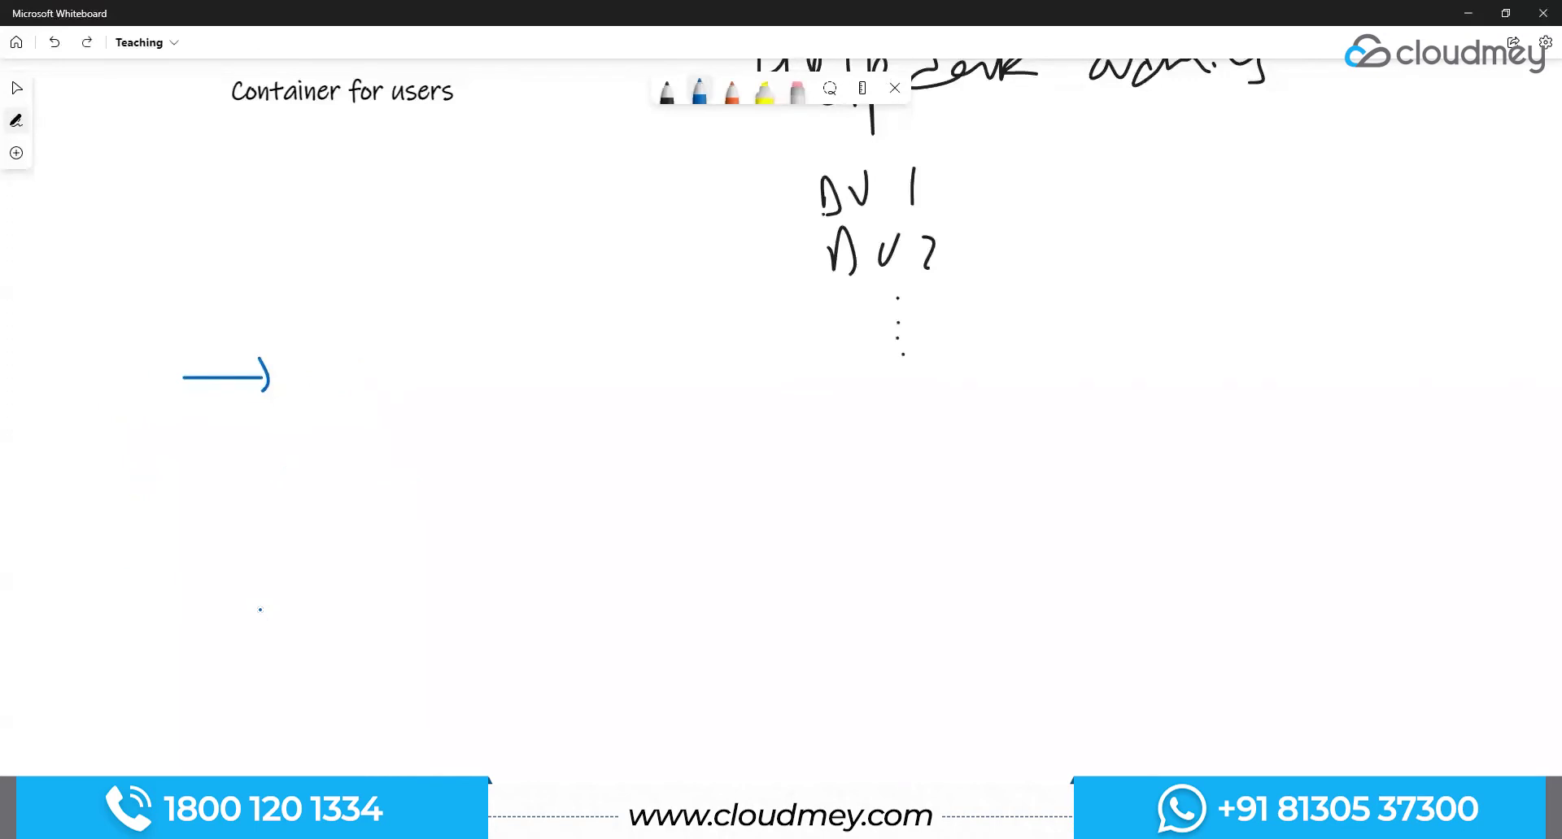
Step: Draw in blue an R with an arrow to "User", and "User 2" beneath it, each user followed by an arrow
left_click_drag(85, 388, 82, 446)
mouse_move(86, 382)
left_mouse_down()
mouse_move(106, 433)
mouse_move(232, 407)
left_mouse_up()
mouse_move(221, 398)
left_mouse_down()
mouse_move(295, 435)
mouse_move(324, 397)
mouse_move(510, 430)
left_mouse_up()
mouse_move(299, 493)
left_mouse_down()
mouse_move(291, 554)
mouse_move(330, 508)
mouse_move(355, 548)
left_mouse_up()
mouse_move(381, 534)
left_mouse_down()
mouse_move(415, 543)
mouse_move(462, 512)
mouse_move(480, 552)
mouse_move(514, 552)
left_mouse_up()
left_click_drag(520, 519, 604, 527)
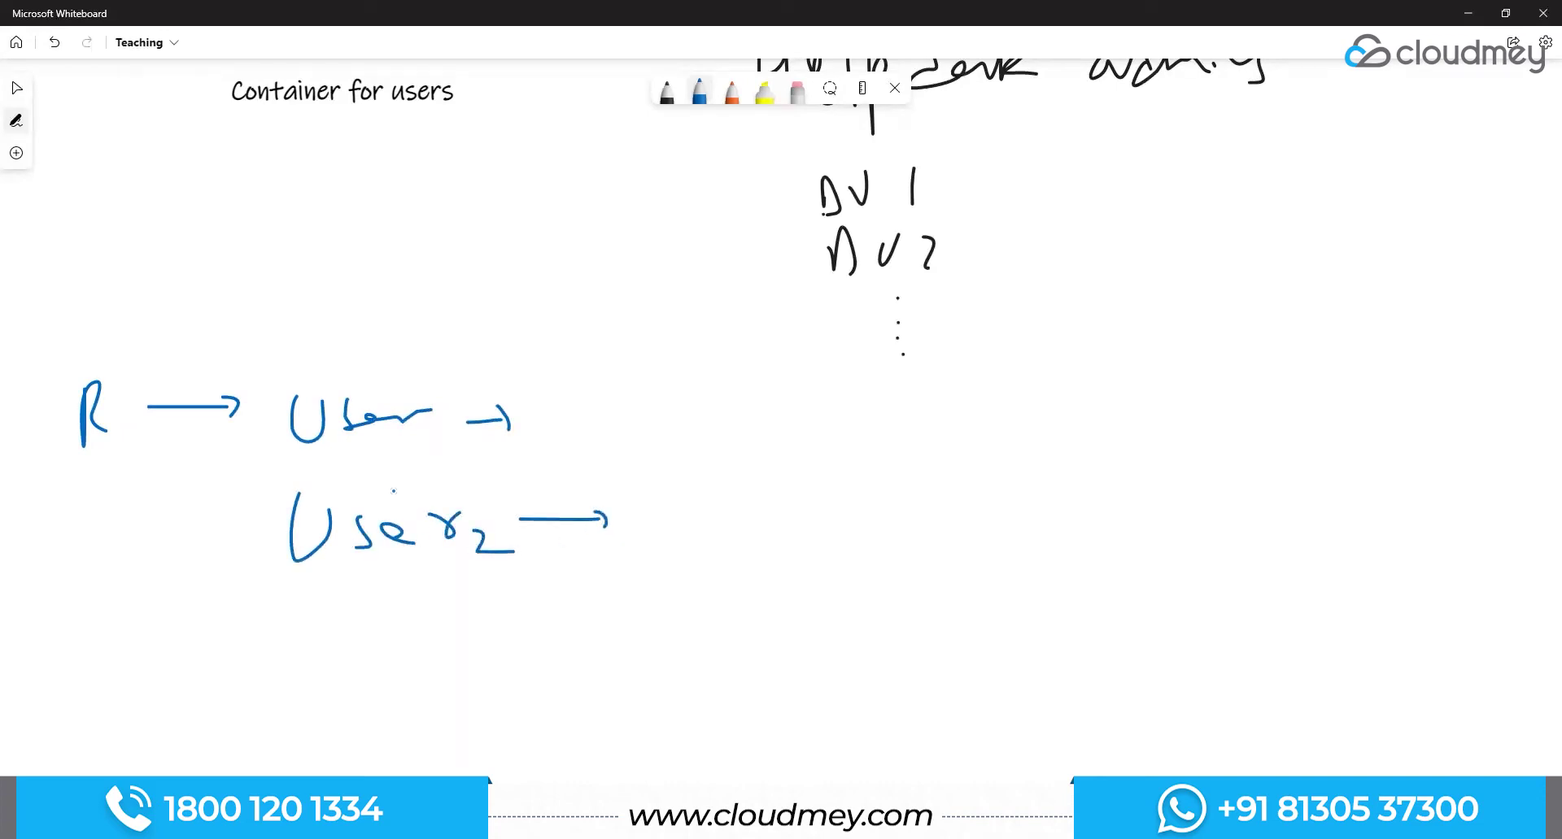
Step: Delete the whole blue sketch of R, User and User 2 with its arrows
right_click(706, 470)
left_click(728, 480)
mouse_move(48, 324)
left_mouse_down()
mouse_move(415, 571)
mouse_move(675, 664)
left_mouse_up()
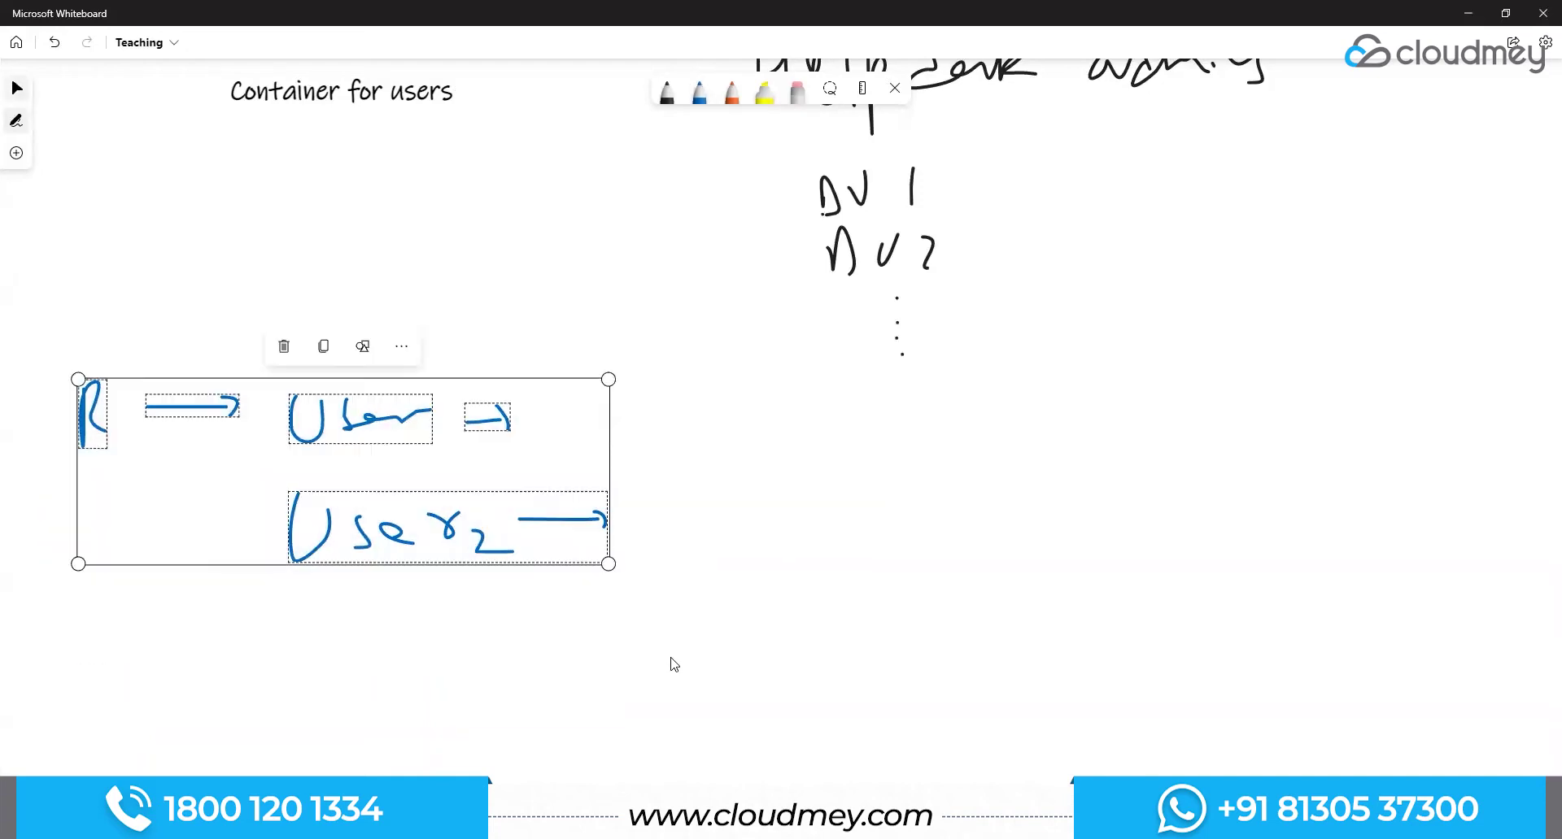
key("Delete")
scroll(596, 471, "up", 3)
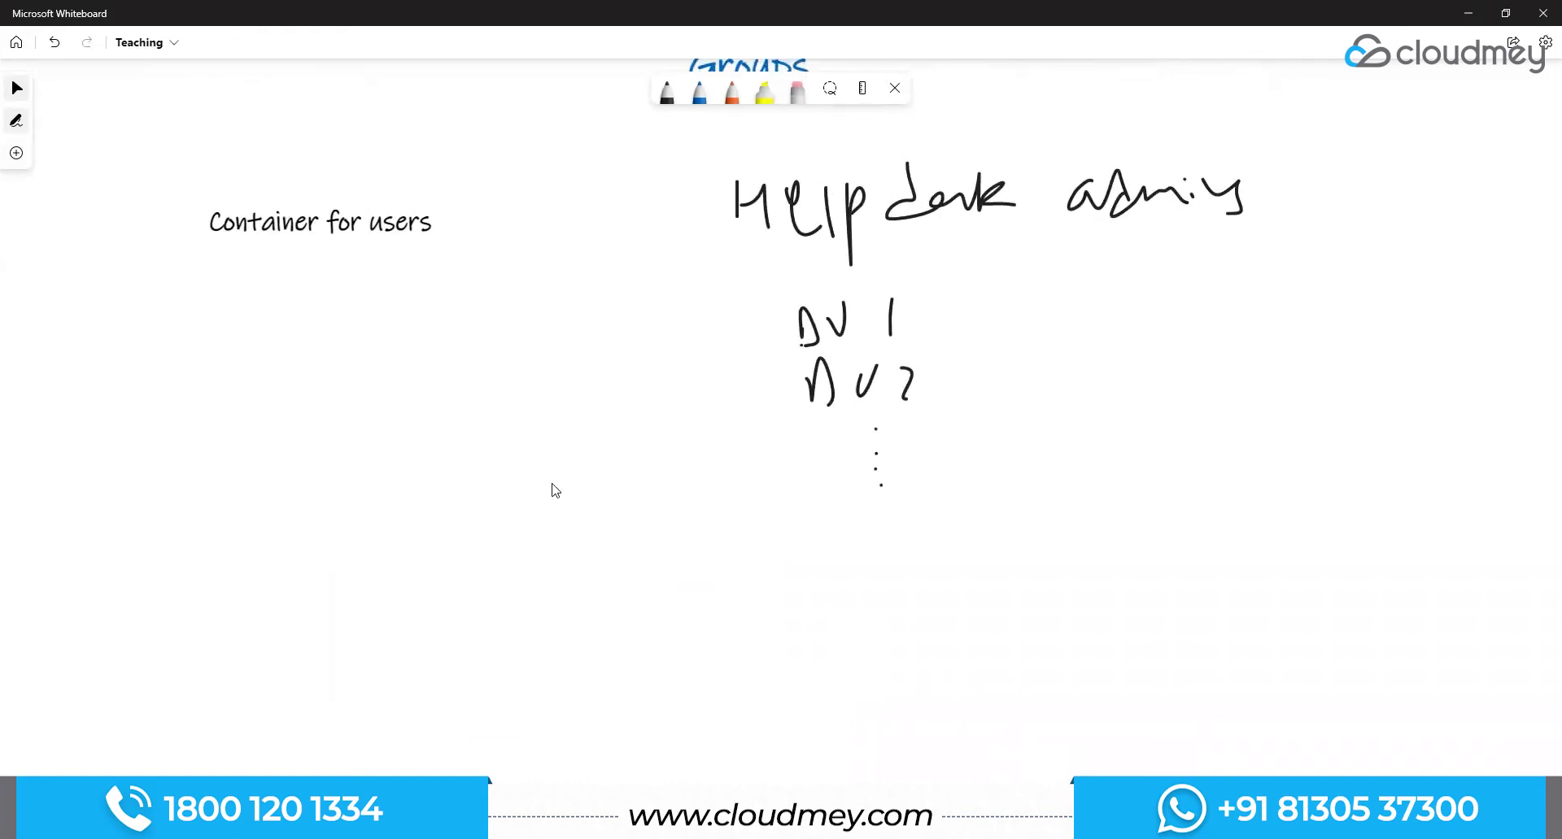
scroll(556, 521, "up", 2)
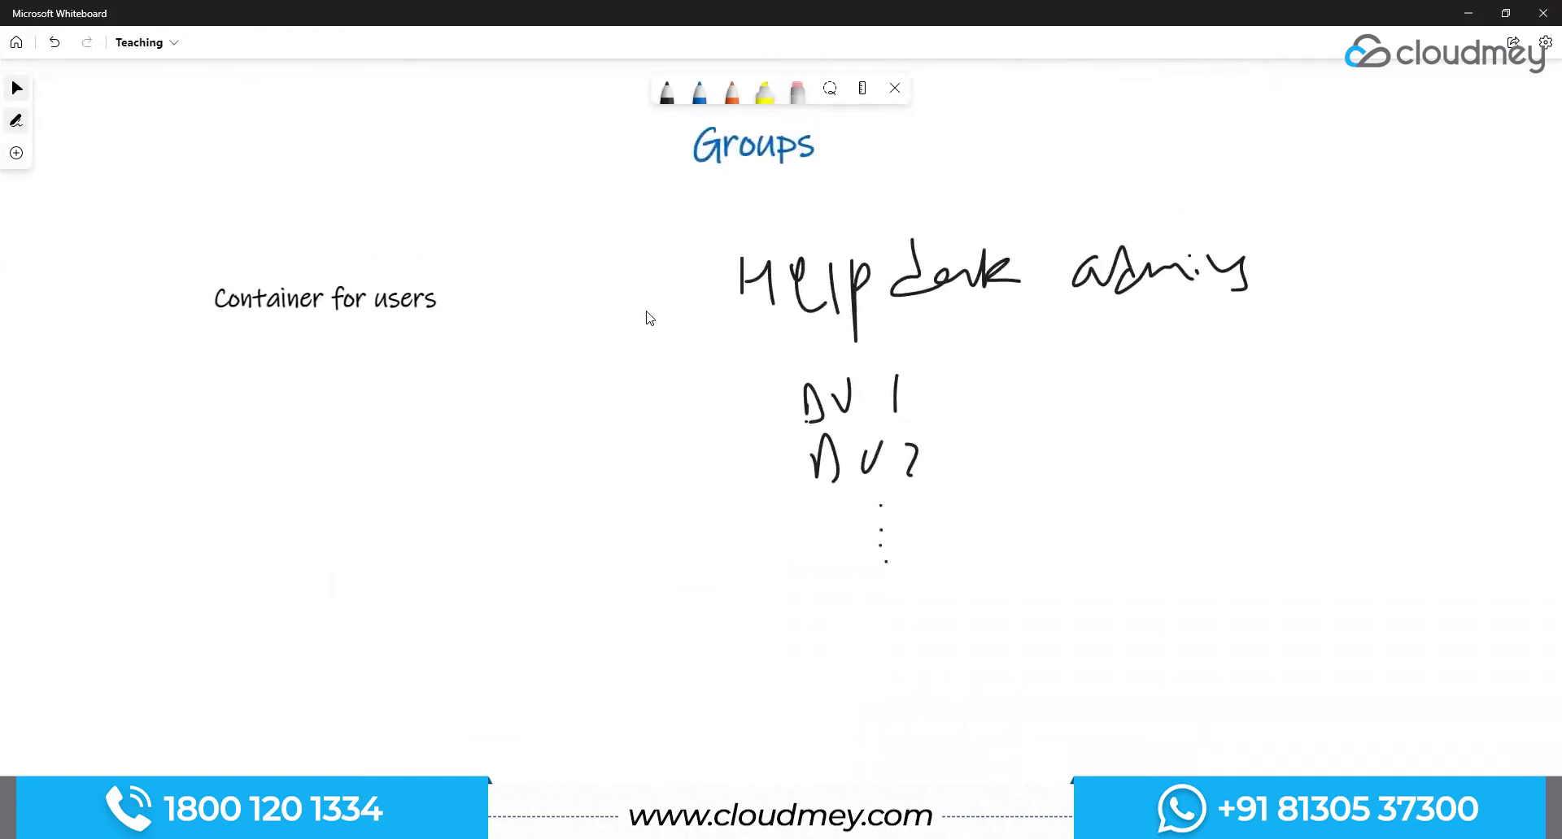
Step: Shift the Groups heading to the left and delete the handwritten "Help desk admins" title with its numbered list
mouse_move(677, 214)
left_mouse_down()
mouse_move(1028, 472)
mouse_move(610, 210)
mouse_move(606, 225)
mouse_move(584, 213)
left_mouse_up()
left_click(693, 340)
left_click(858, 277)
key("Delete")
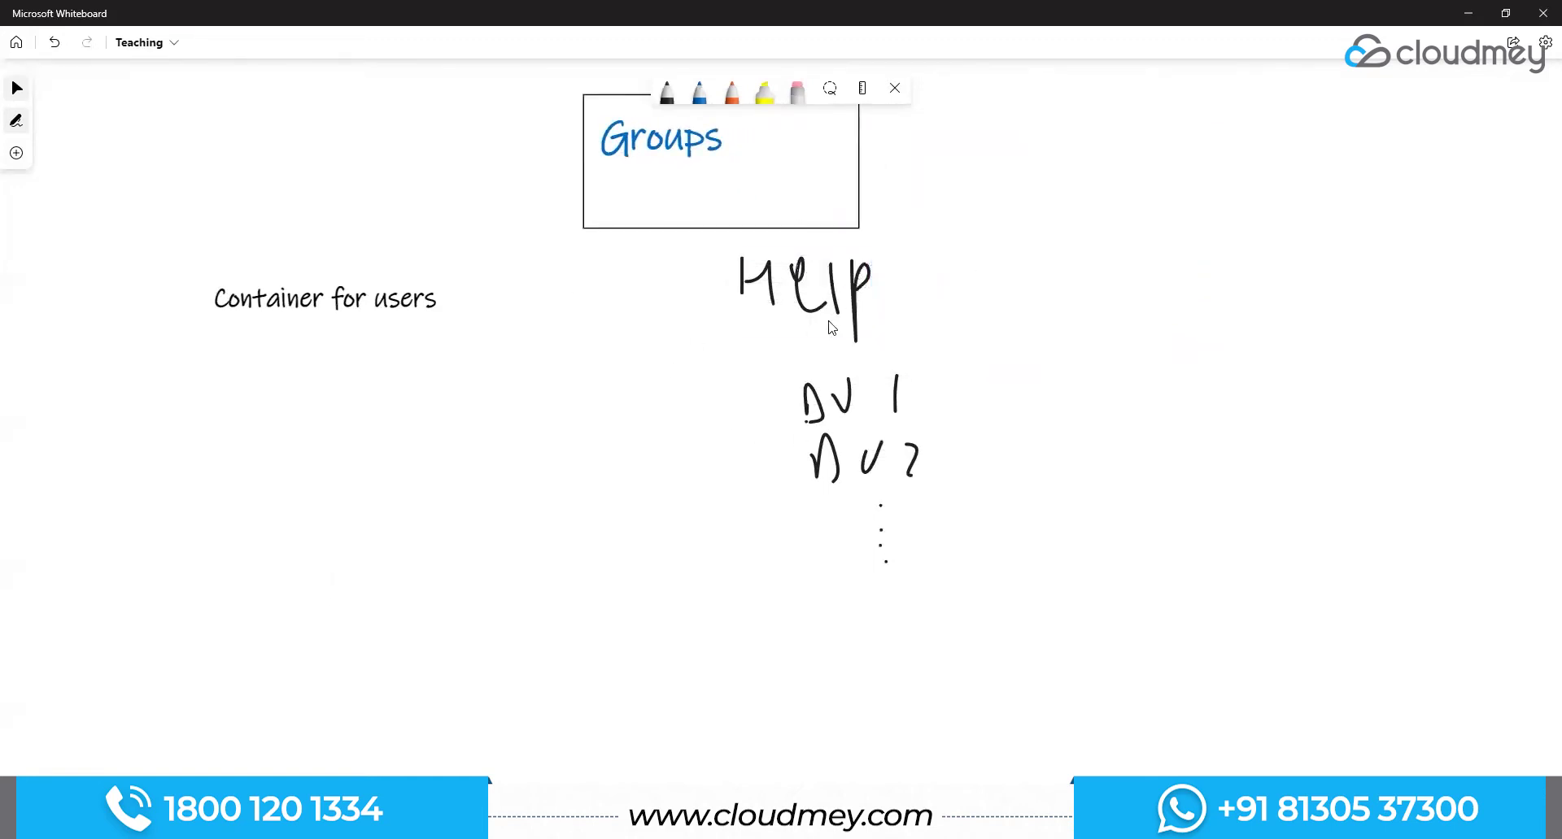
left_click(798, 301)
key("Delete")
left_click_drag(732, 328, 1042, 613)
key("Delete")
Step: Handwrite "H.D.A." in orange below and right of the Groups heading and underline it
left_click(273, 322)
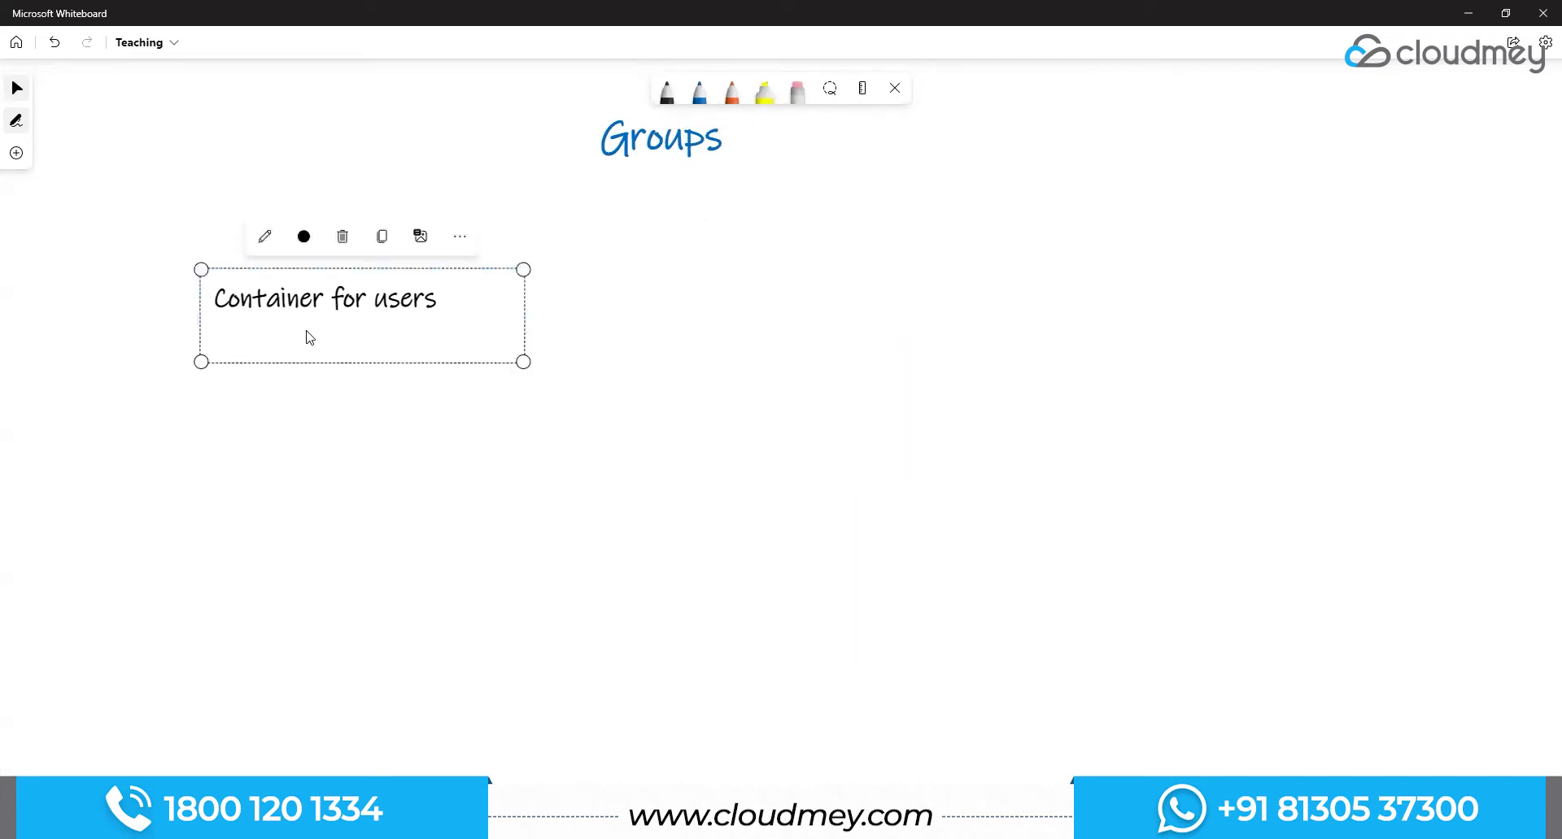
left_click(304, 449)
left_click(728, 93)
mouse_move(766, 292)
left_mouse_down()
mouse_move(791, 348)
mouse_move(846, 294)
mouse_move(838, 343)
mouse_move(919, 295)
mouse_move(944, 340)
left_mouse_up()
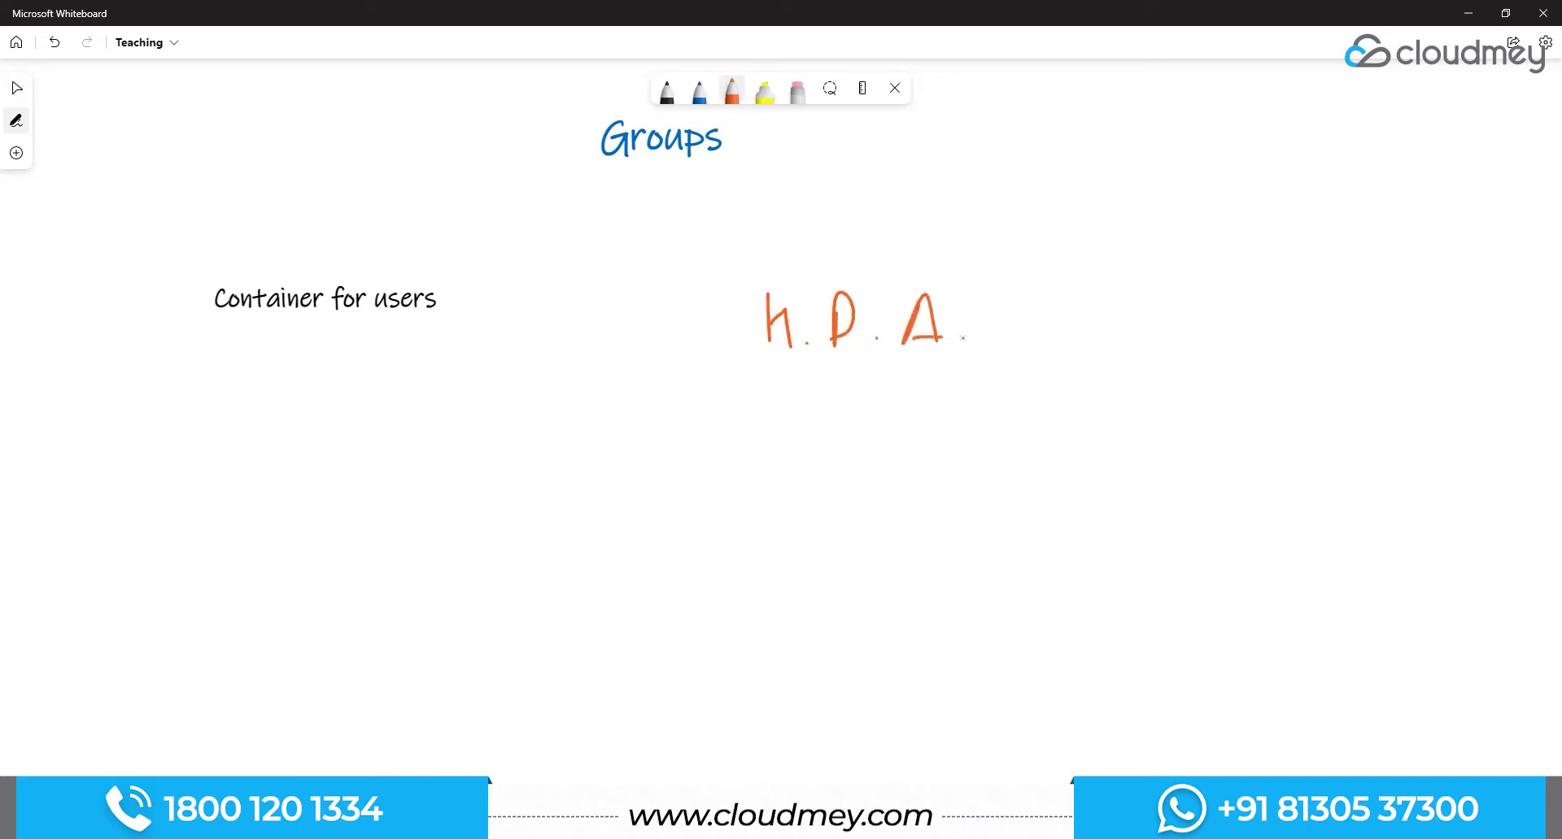
left_click_drag(749, 373, 914, 361)
Step: Handwrite U1, U2 and U3 in orange as a list beneath the underlined "H.D.A."
mouse_move(765, 431)
left_mouse_down()
mouse_move(828, 424)
mouse_move(856, 471)
left_mouse_up()
mouse_move(789, 515)
left_mouse_down()
mouse_move(795, 542)
mouse_move(839, 511)
mouse_move(906, 558)
left_mouse_up()
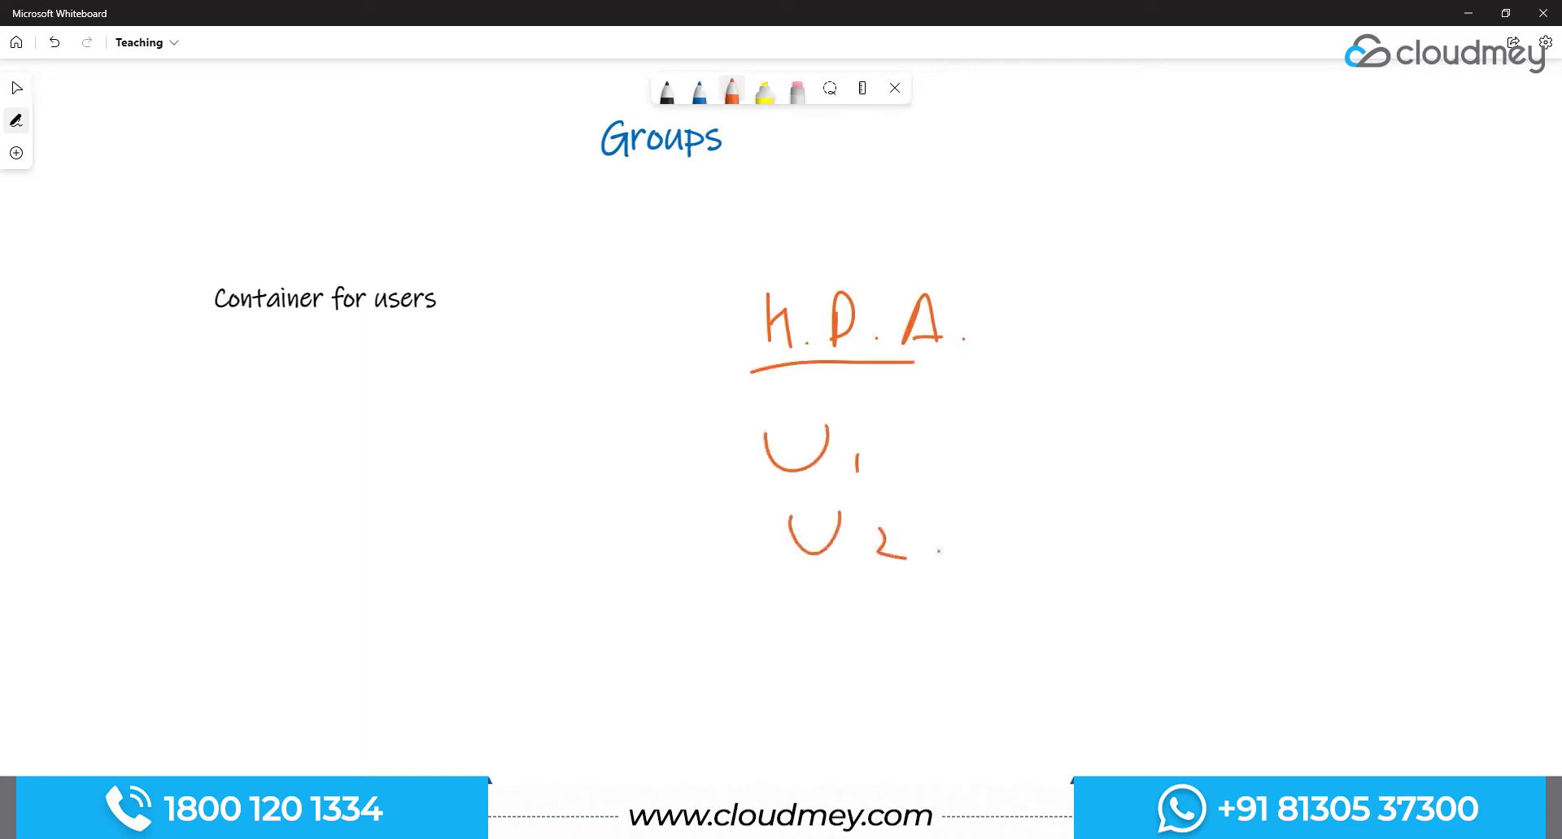
mouse_move(808, 611)
left_mouse_down()
mouse_move(850, 585)
mouse_move(901, 628)
mouse_move(898, 677)
left_mouse_up()
Step: Enclose "H.D.A." in blue parentheses and link it with a line to an underlined, handwritten "Hd. Admin"
left_click(698, 94)
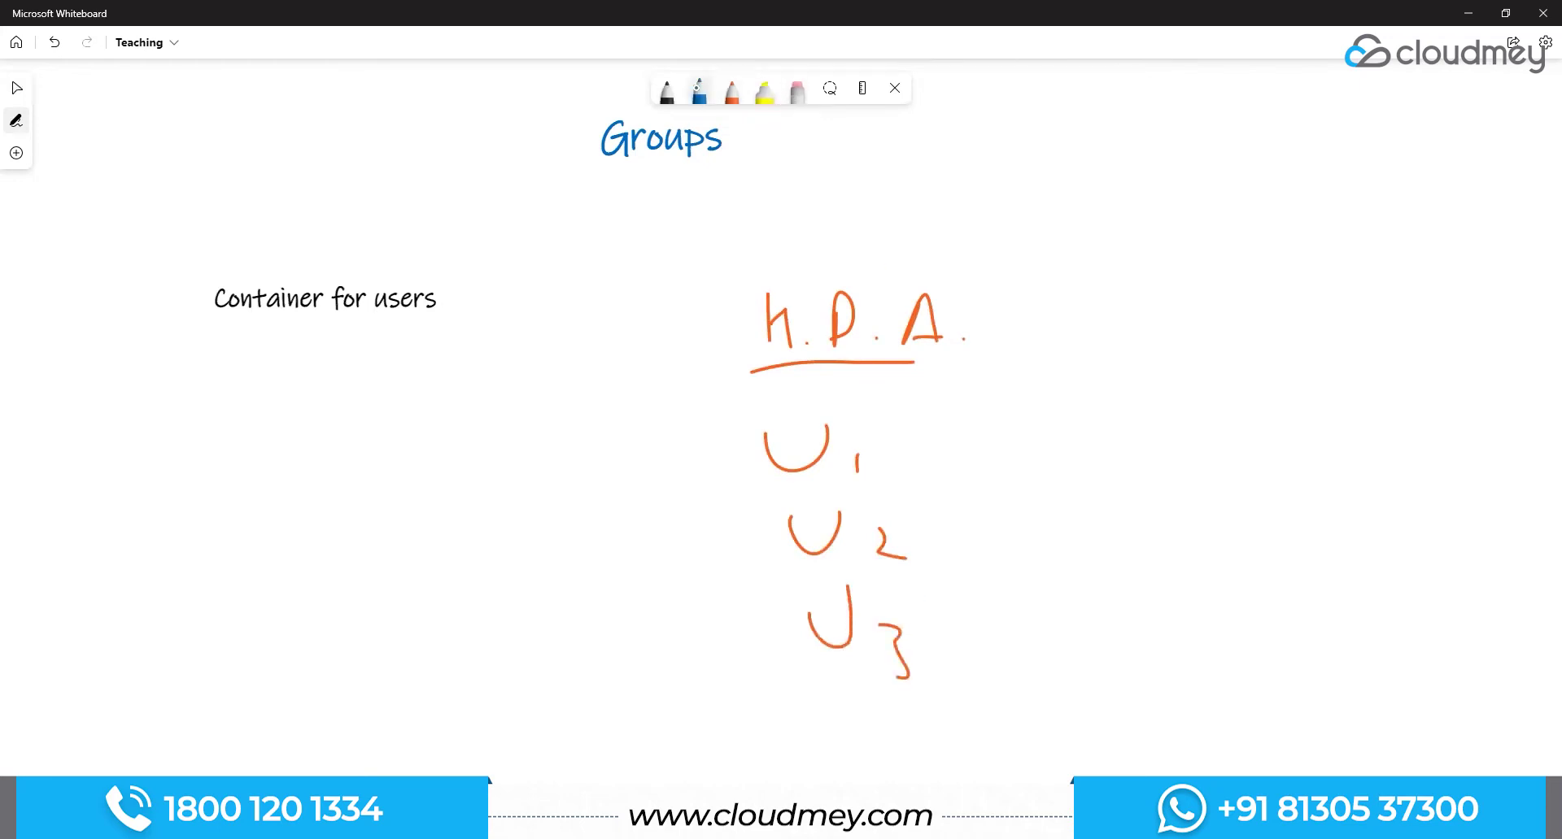
left_click_drag(913, 242, 954, 371)
left_click_drag(744, 269, 703, 390)
mouse_move(960, 254)
left_mouse_down()
mouse_move(1031, 225)
mouse_move(1068, 235)
mouse_move(1082, 203)
mouse_move(1093, 233)
mouse_move(1116, 218)
mouse_move(1137, 229)
left_mouse_up()
left_click(1108, 221)
left_click(1176, 225)
mouse_move(1218, 192)
left_mouse_down()
mouse_move(1208, 220)
mouse_move(1228, 210)
left_mouse_up()
mouse_move(1261, 187)
left_mouse_down()
mouse_move(1263, 215)
mouse_move(1354, 228)
mouse_move(1376, 203)
mouse_move(1407, 223)
left_mouse_up()
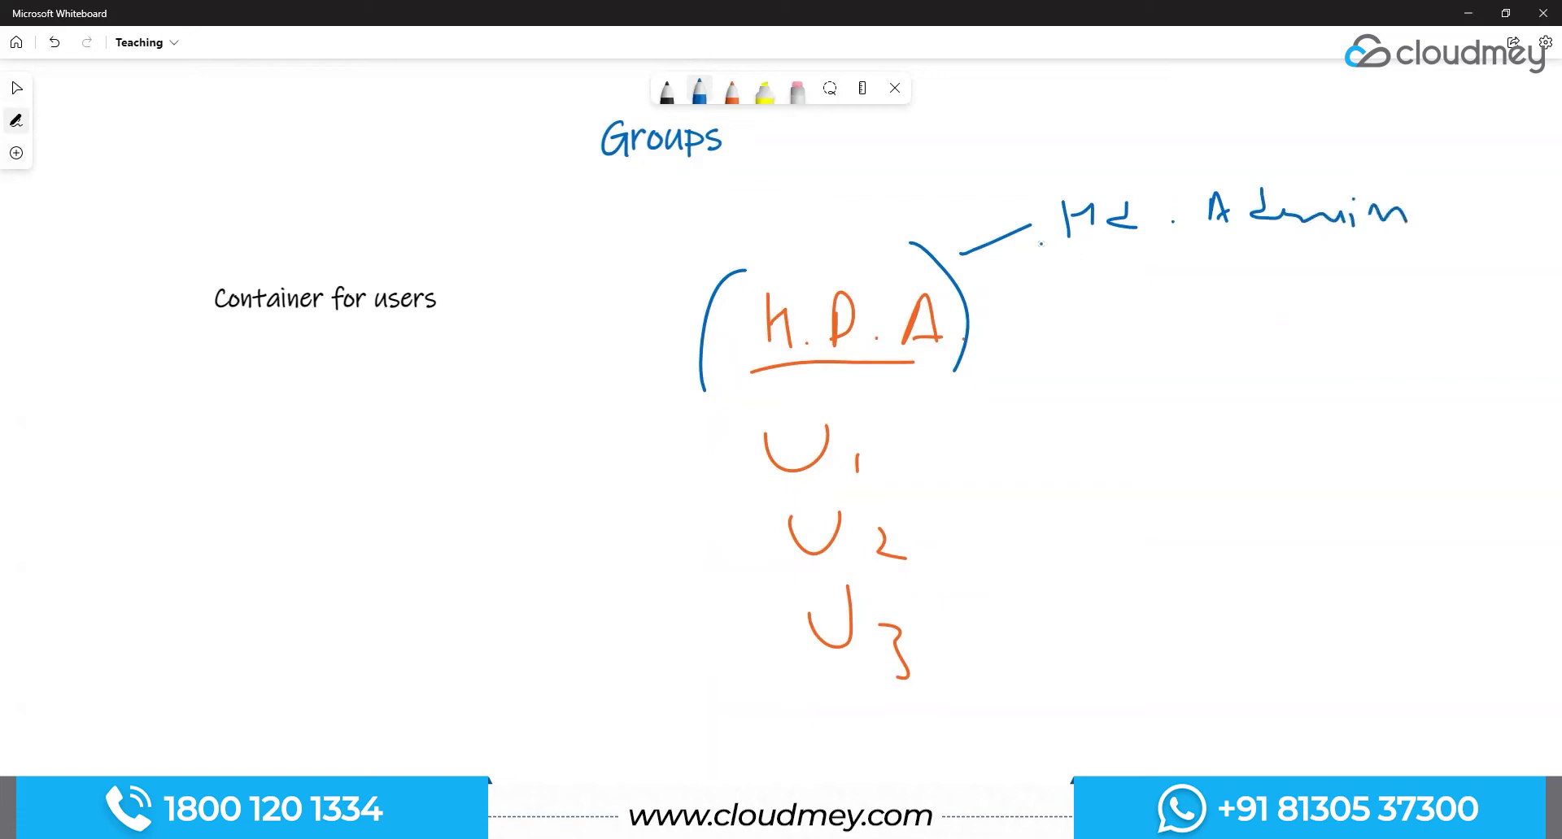
left_click_drag(1073, 259, 1306, 251)
Step: Tick U1, U2 and U3 in blue and draw lines from them to an arrowhead under "Hd. Admin"
left_click_drag(873, 423, 909, 405)
left_click_drag(895, 505, 947, 483)
left_click_drag(915, 603, 957, 578)
left_click_drag(1186, 273, 999, 566)
left_click_drag(973, 393, 1146, 290)
left_click_drag(1022, 416, 1145, 345)
mouse_move(1126, 286)
left_mouse_down()
mouse_move(1198, 249)
mouse_move(1217, 312)
left_mouse_up()
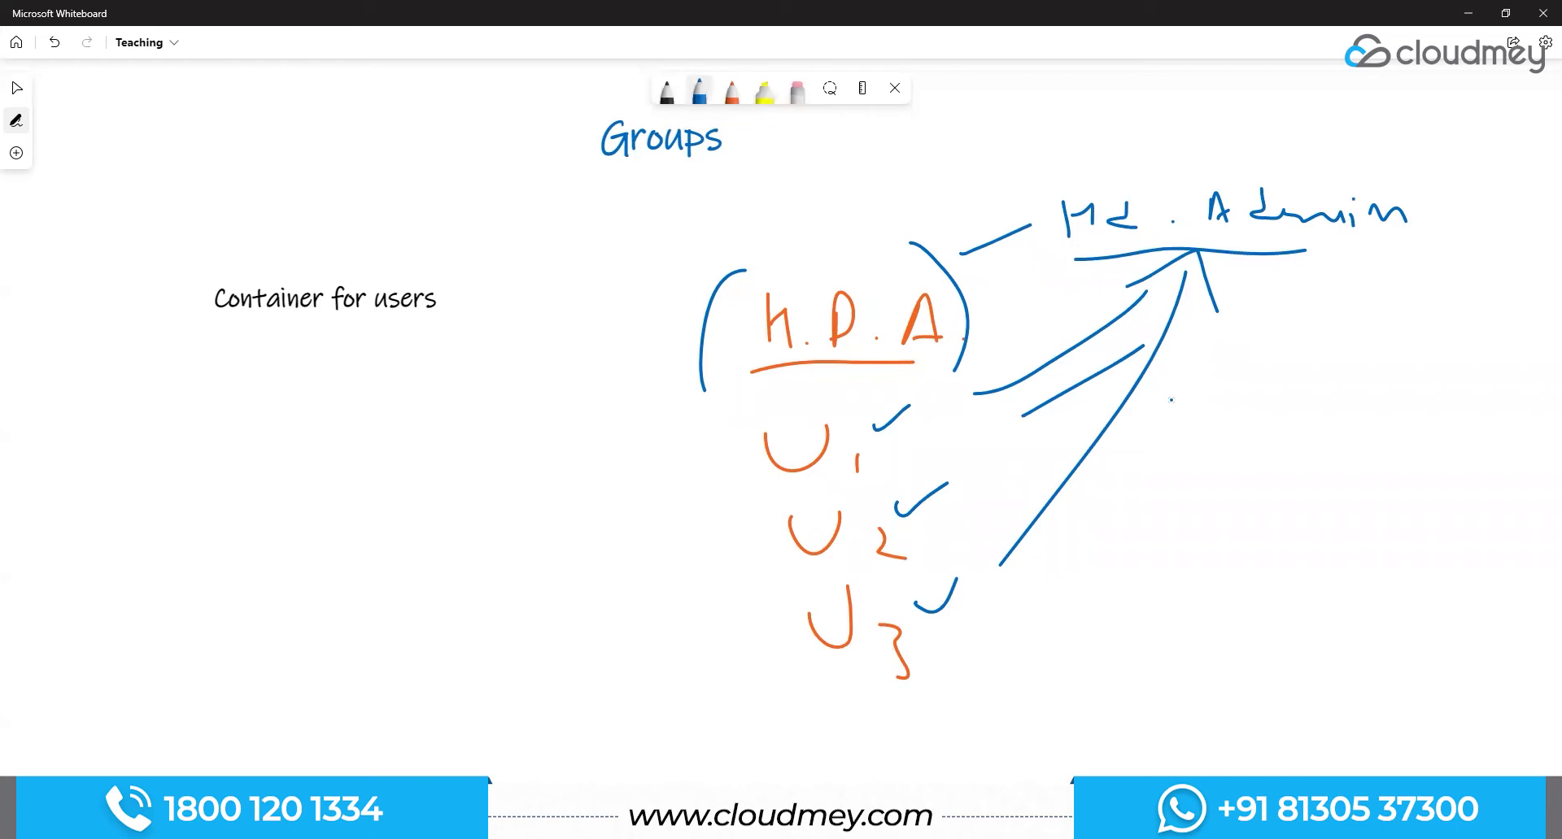
right_click(1171, 399)
left_click(1377, 345)
mouse_move(1377, 352)
left_mouse_down()
mouse_move(1353, 383)
mouse_move(1380, 369)
left_mouse_up()
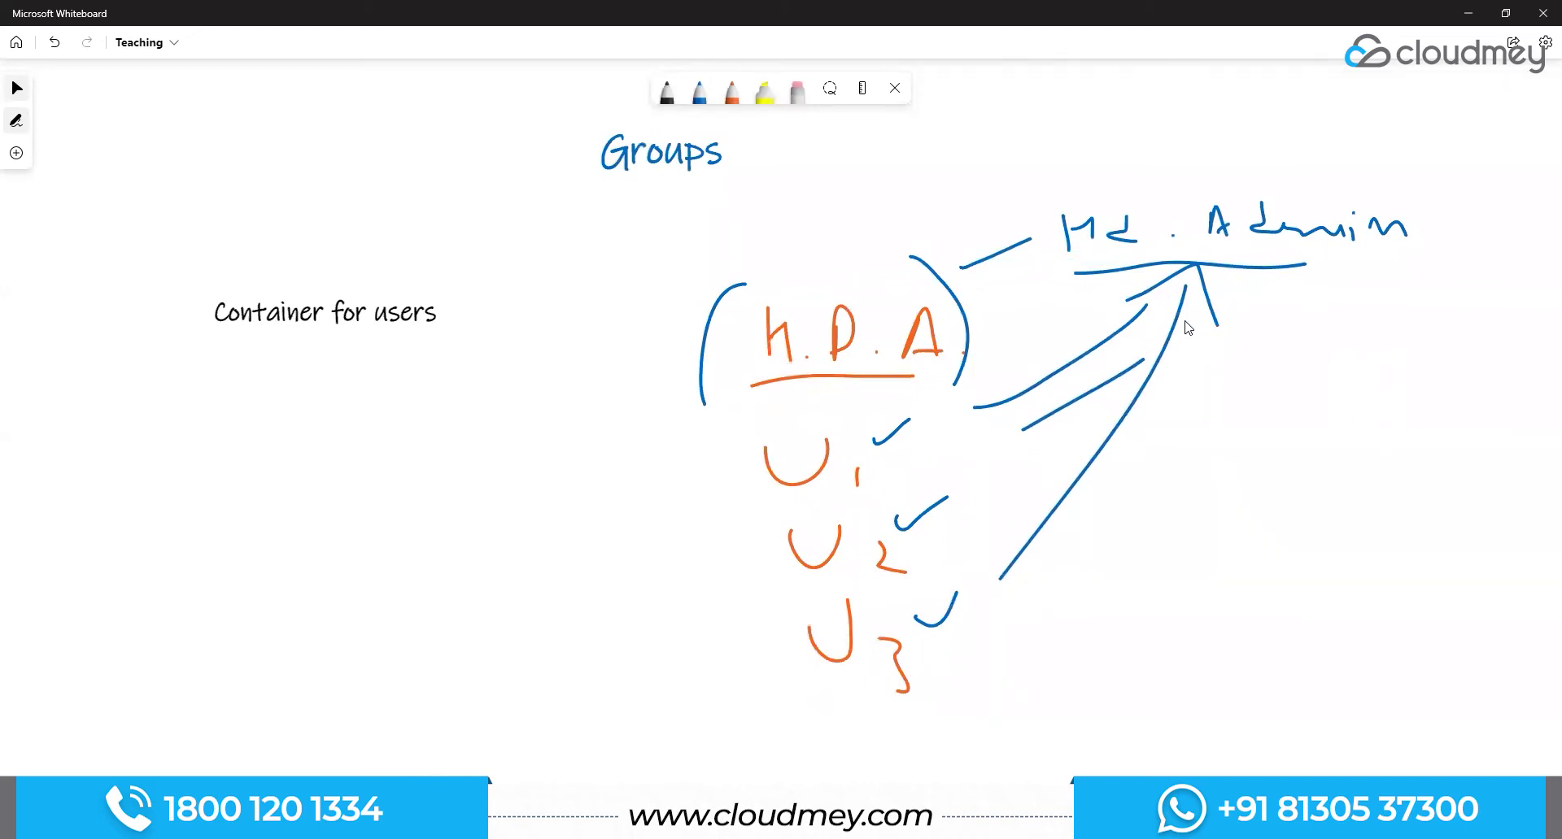
left_click_drag(1386, 366, 1390, 348)
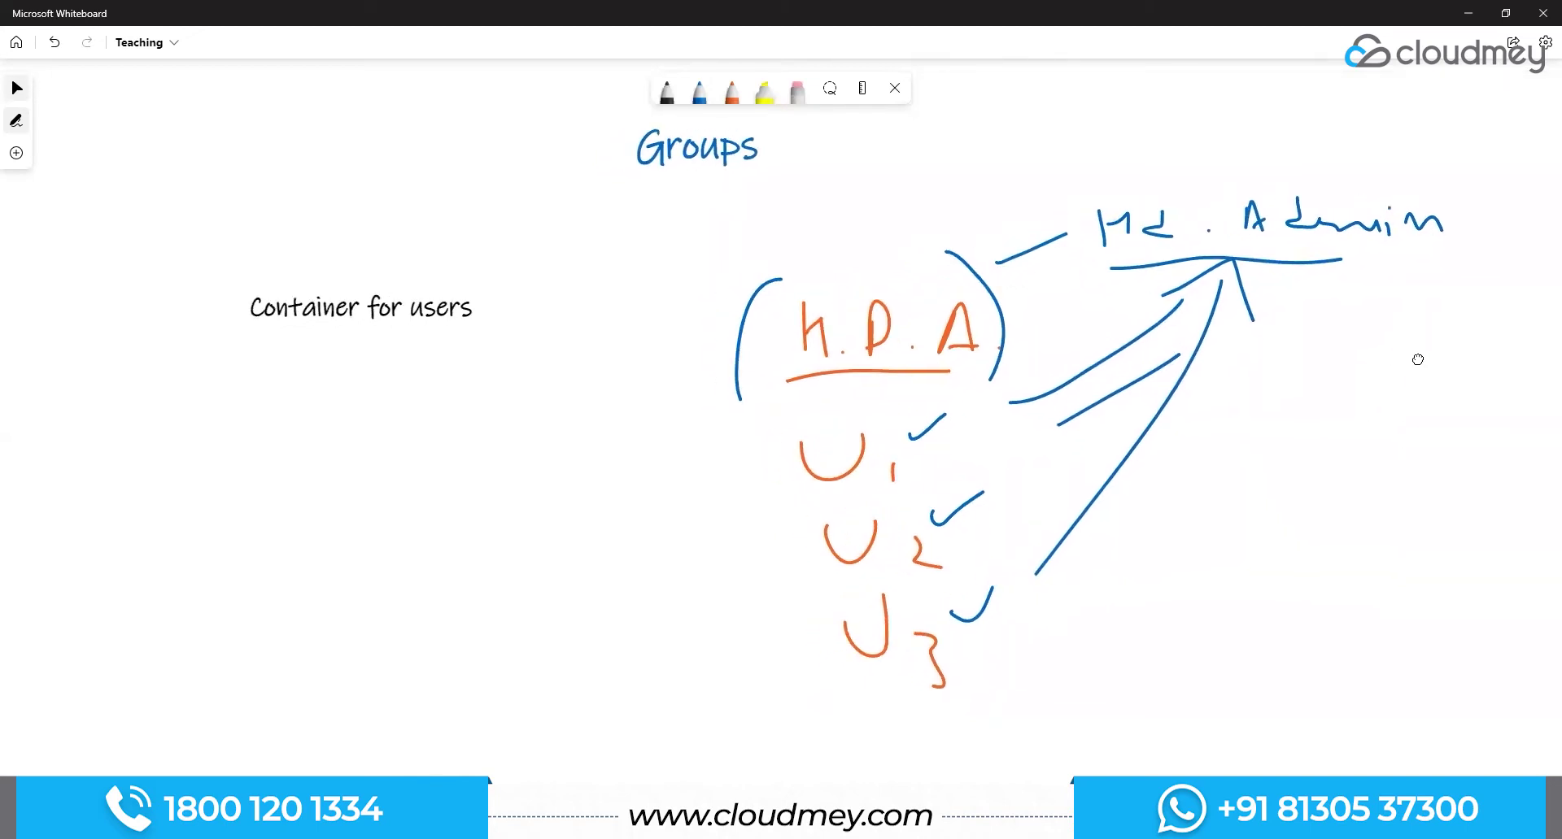
left_click(991, 307)
left_click(1464, 405)
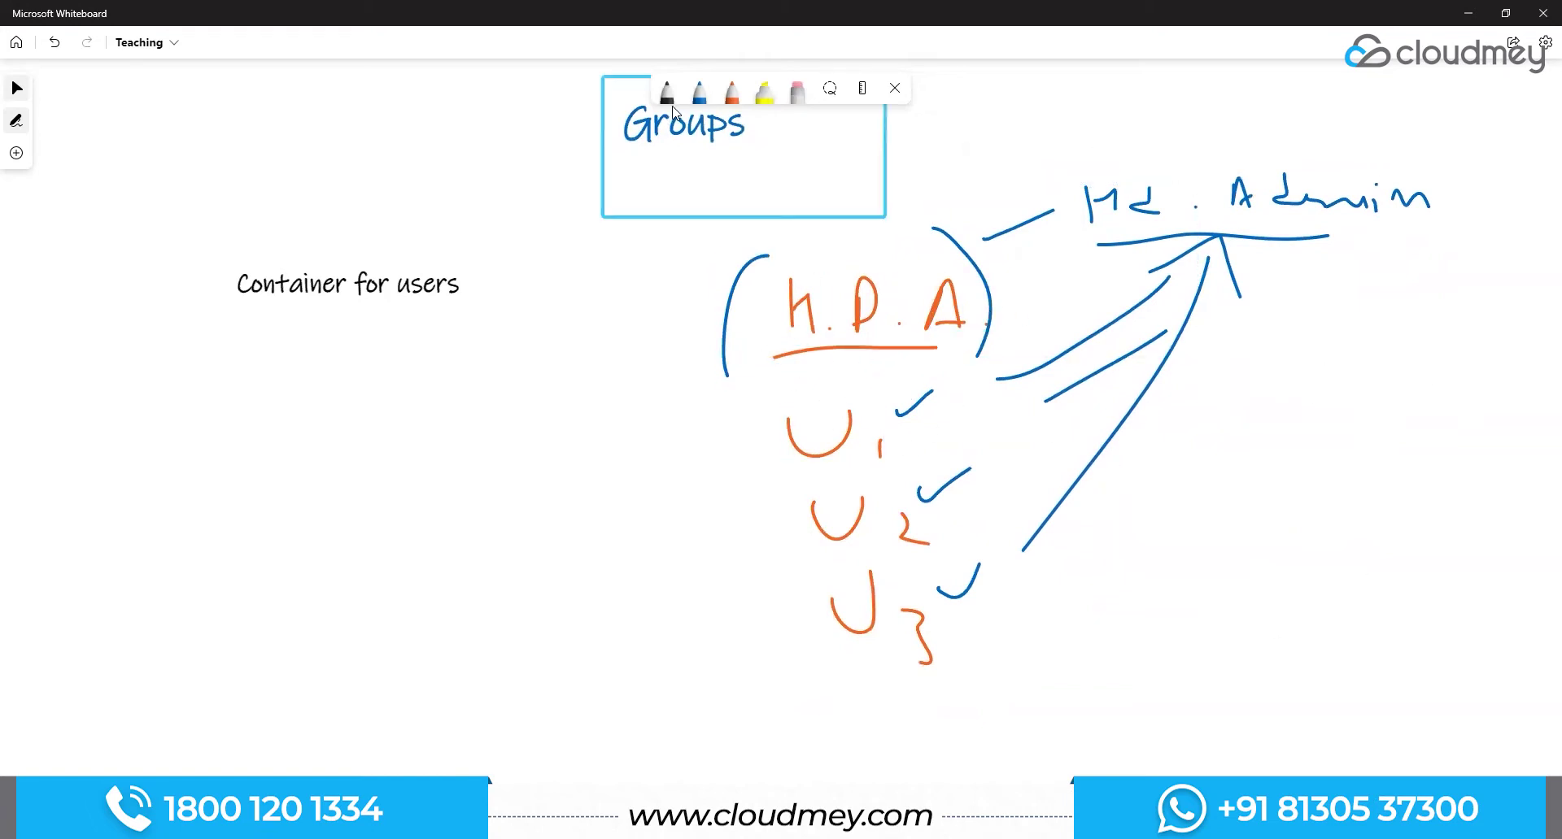
double_click(293, 324)
left_click(292, 324)
left_click(163, 435)
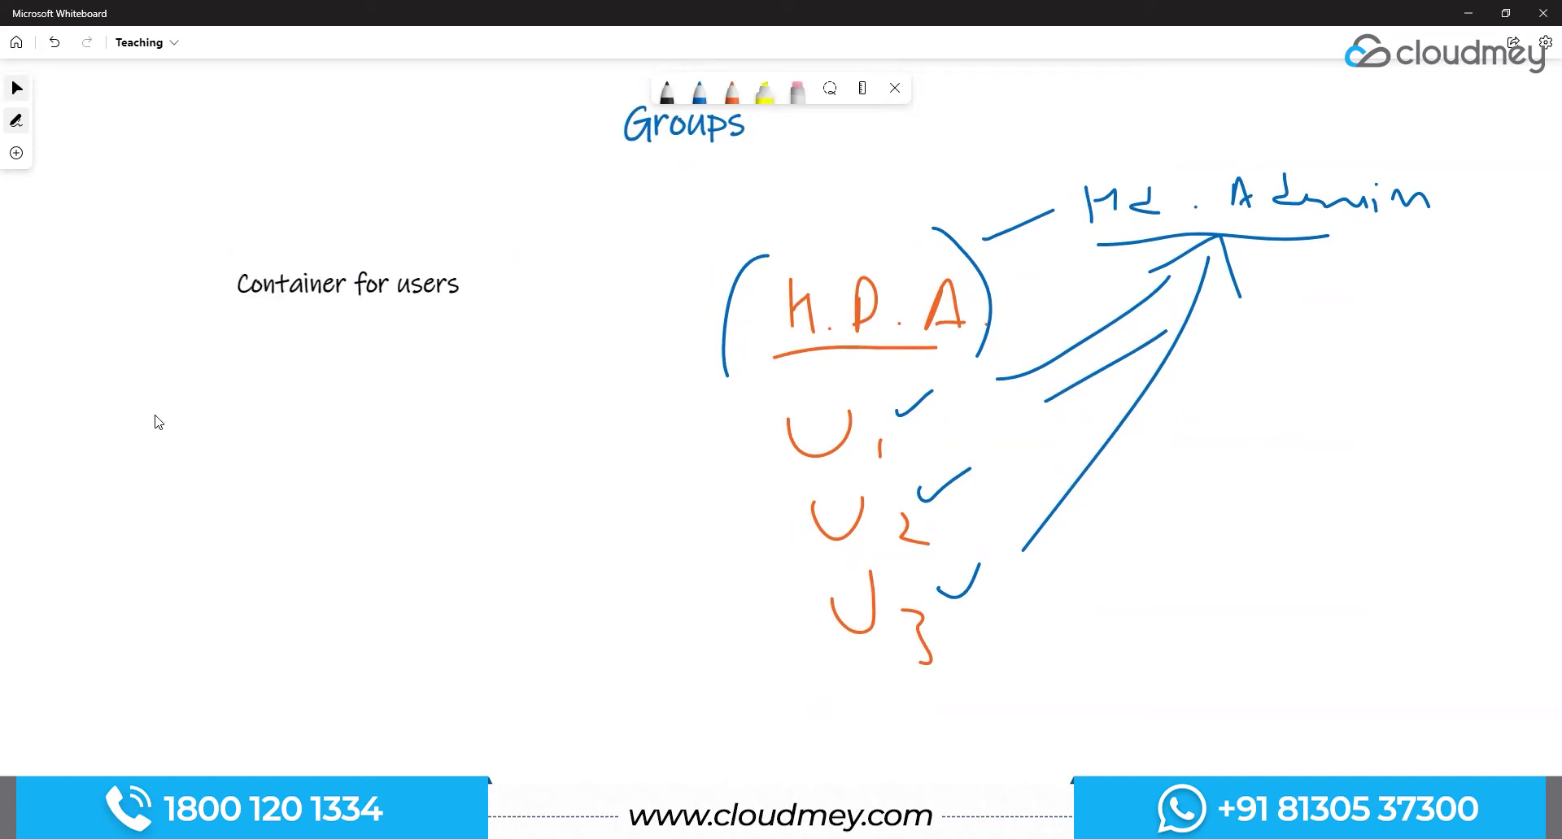
Step: Add a text box below "Container for users" listing "Roles assignments" and, after a blank line, "Licensing"
right_click(153, 420)
left_click(185, 466)
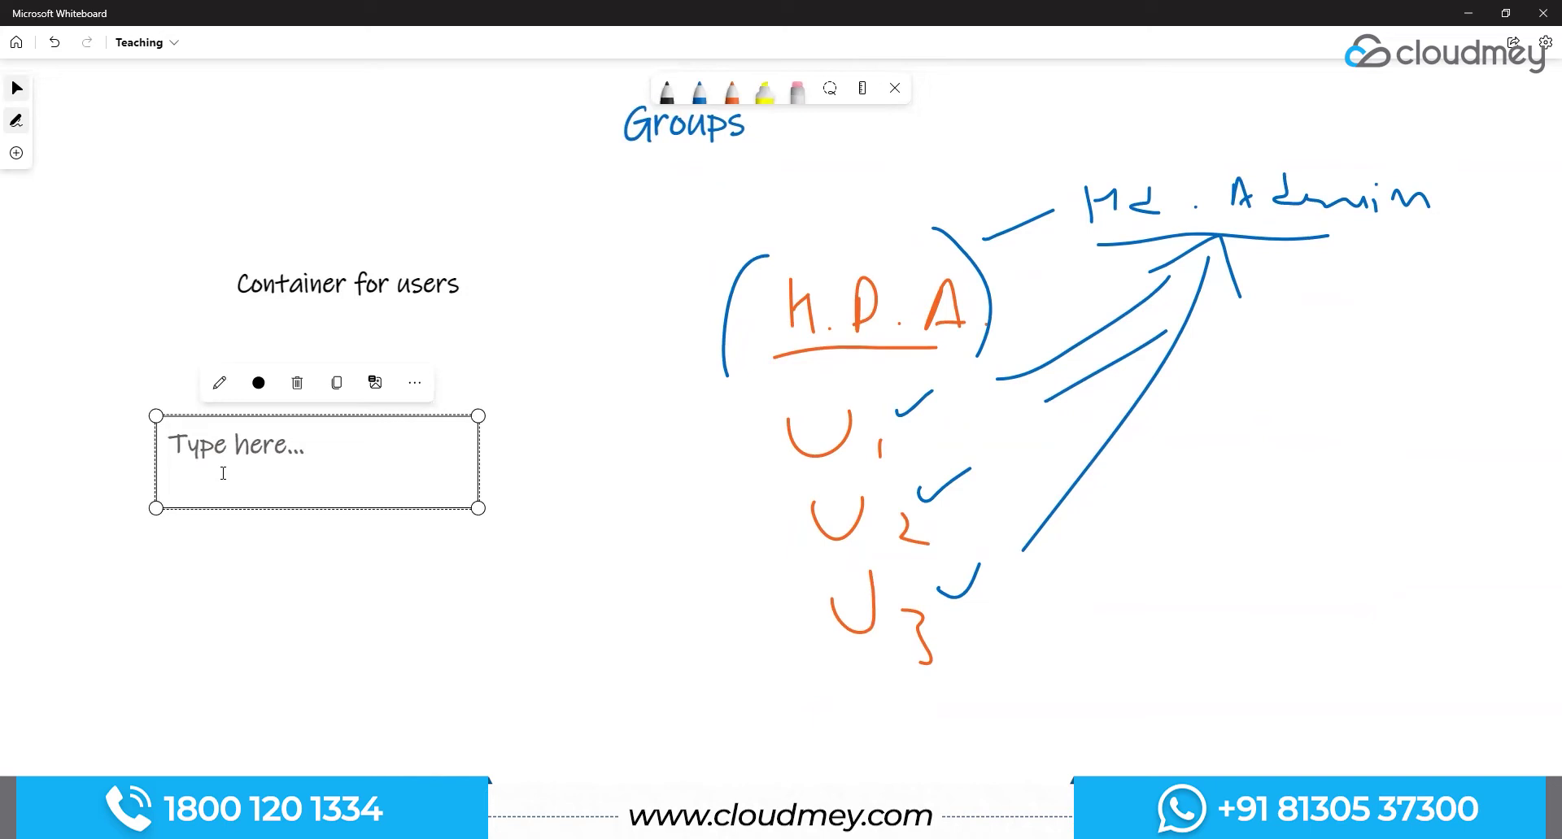
type("Roles assignments")
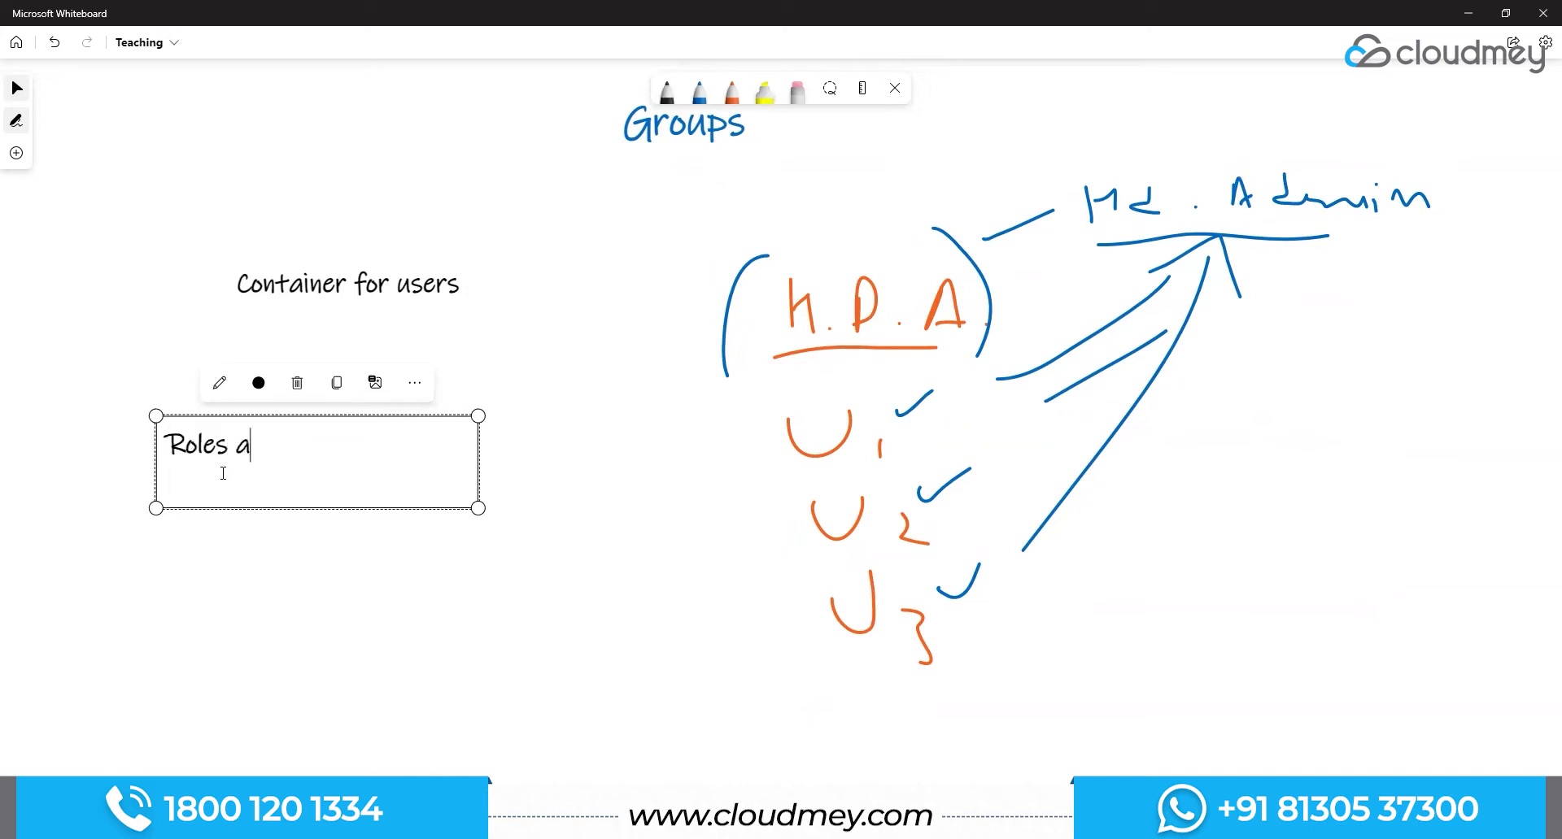
key("Return")
key("Return")
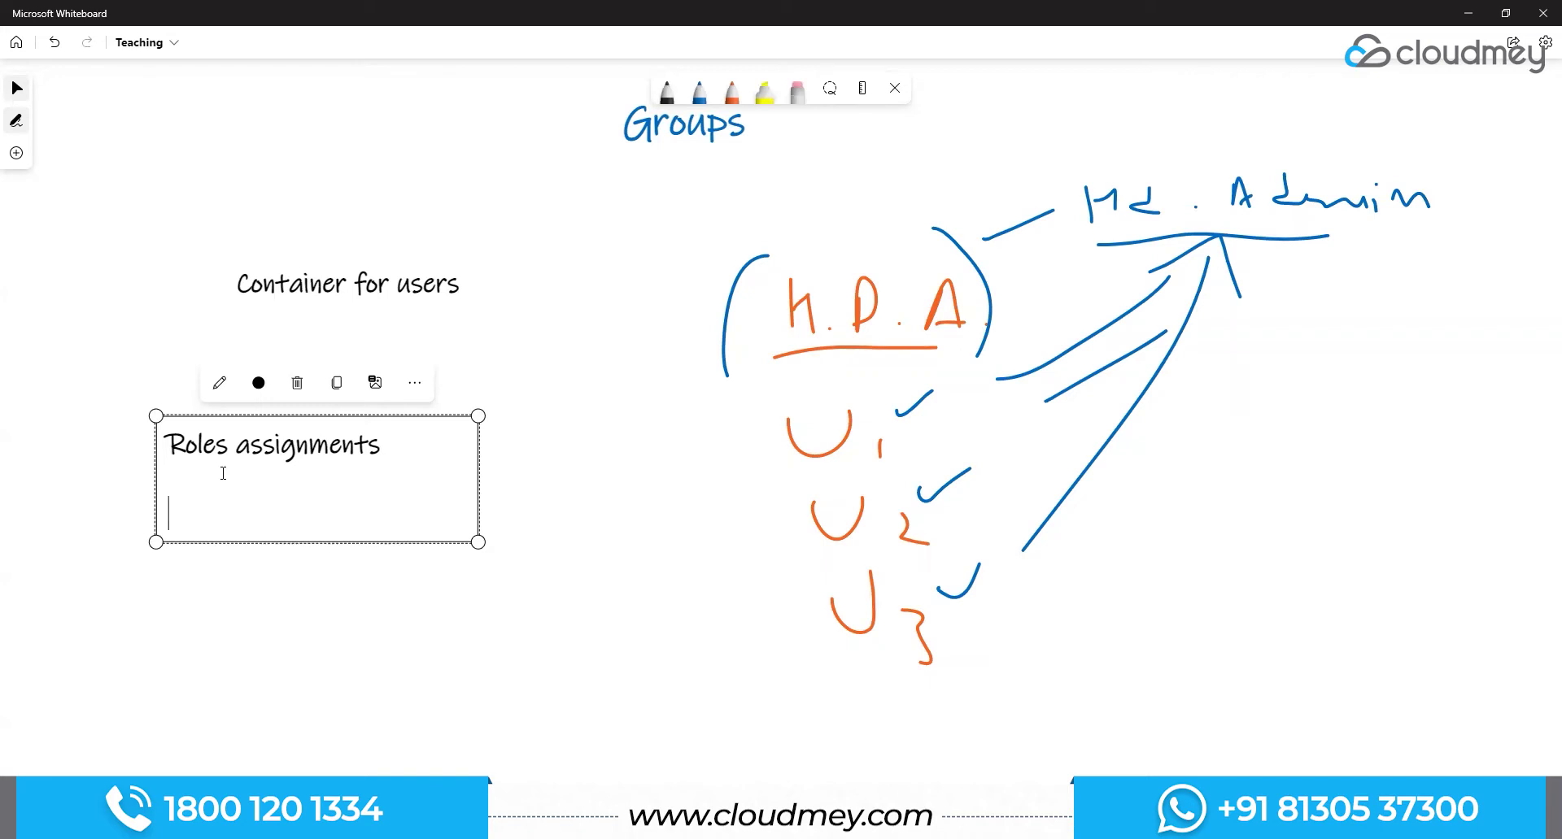
type("Licsn")
key("BackSpace")
key("BackSpace")
type("ense")
key("BackSpace")
type("ing")
left_click(249, 579)
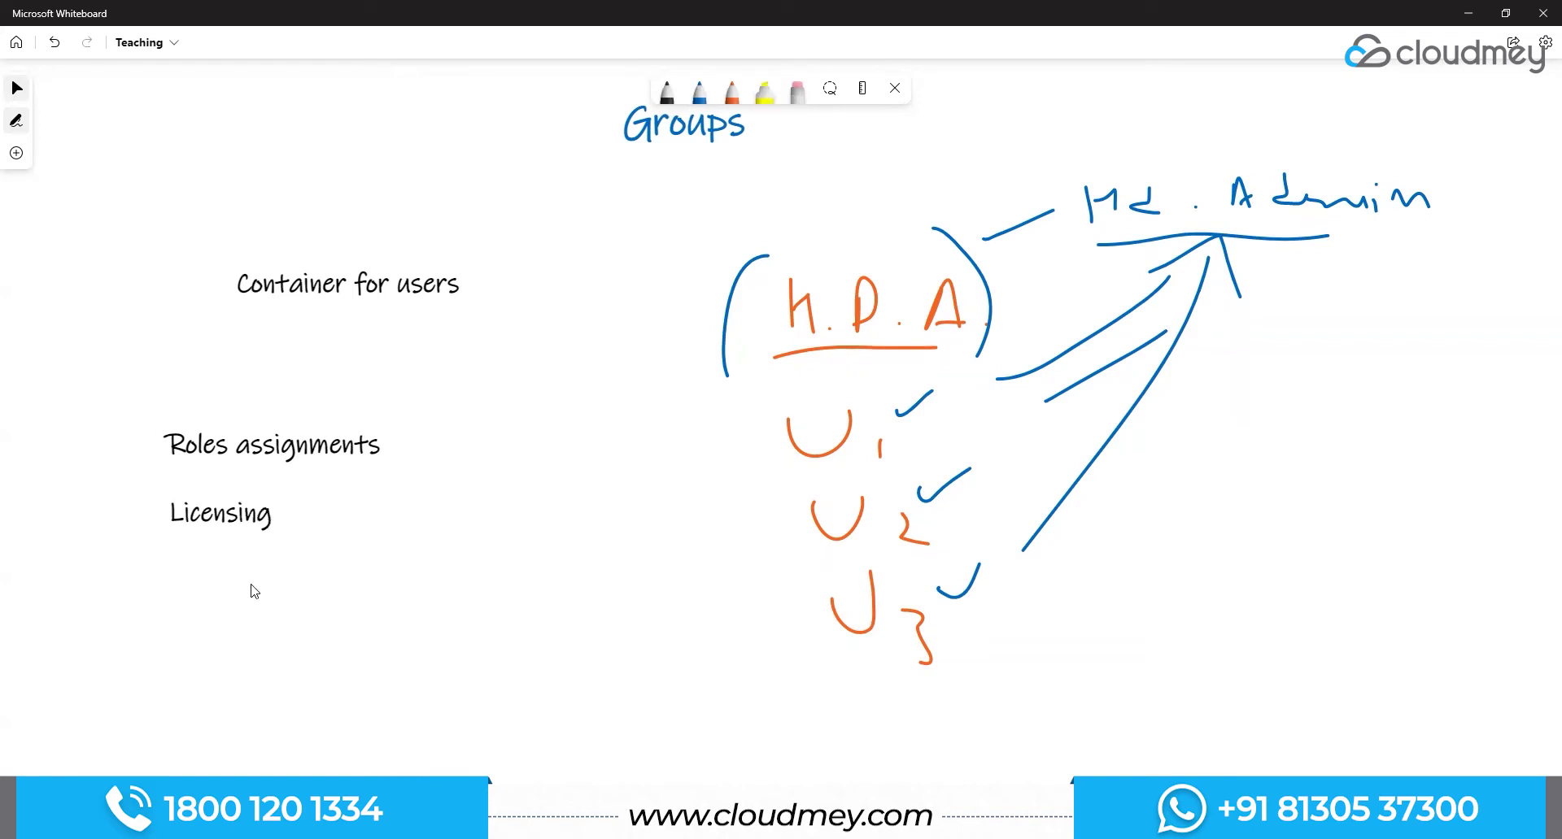
Step: Handwrite "EMS" in orange beneath "Hd. Admin" and draw an arrow from it to "H.D.A."
left_click(728, 91)
mouse_move(1260, 341)
left_mouse_down()
mouse_move(1234, 352)
mouse_move(1250, 408)
mouse_move(1259, 377)
left_mouse_up()
mouse_move(1287, 404)
left_mouse_down()
mouse_move(1295, 351)
mouse_move(1334, 399)
left_mouse_up()
mouse_move(1217, 398)
left_mouse_down()
mouse_move(1171, 388)
mouse_move(1029, 298)
mouse_move(1016, 313)
mouse_move(1050, 276)
left_mouse_up()
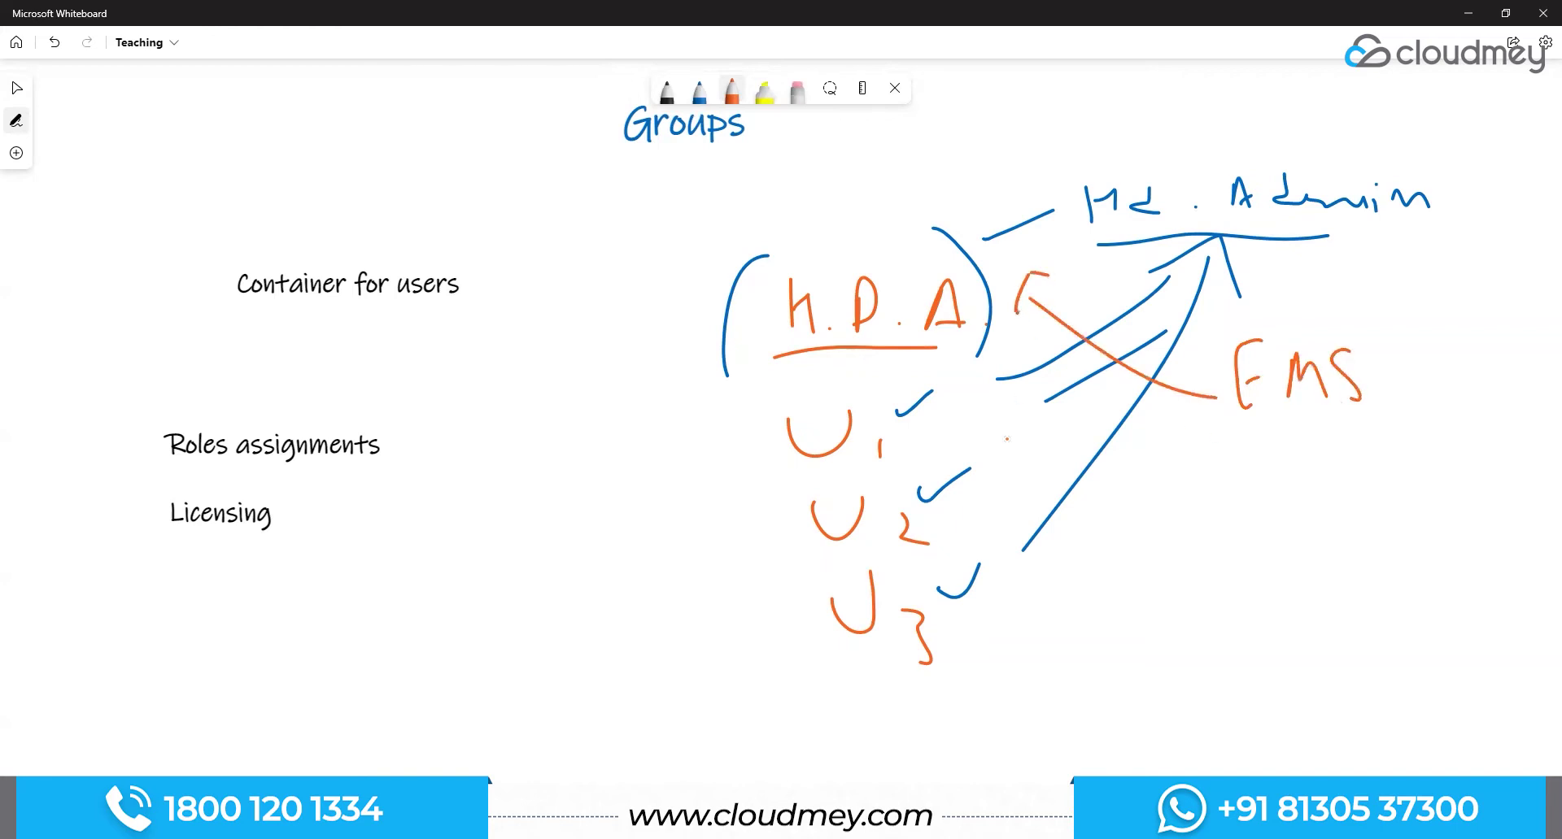
Step: Add a second check mark in orange beside each of U1, U2 and U3
left_click_drag(905, 423, 962, 401)
left_click_drag(931, 518, 980, 500)
left_click_drag(958, 616, 995, 590)
Step: Delete all the text, handwriting and arrows on the board, keeping only the Groups heading
mouse_move(565, 575)
left_mouse_down()
mouse_move(551, 589)
mouse_move(578, 615)
mouse_move(669, 606)
mouse_move(640, 605)
left_mouse_up()
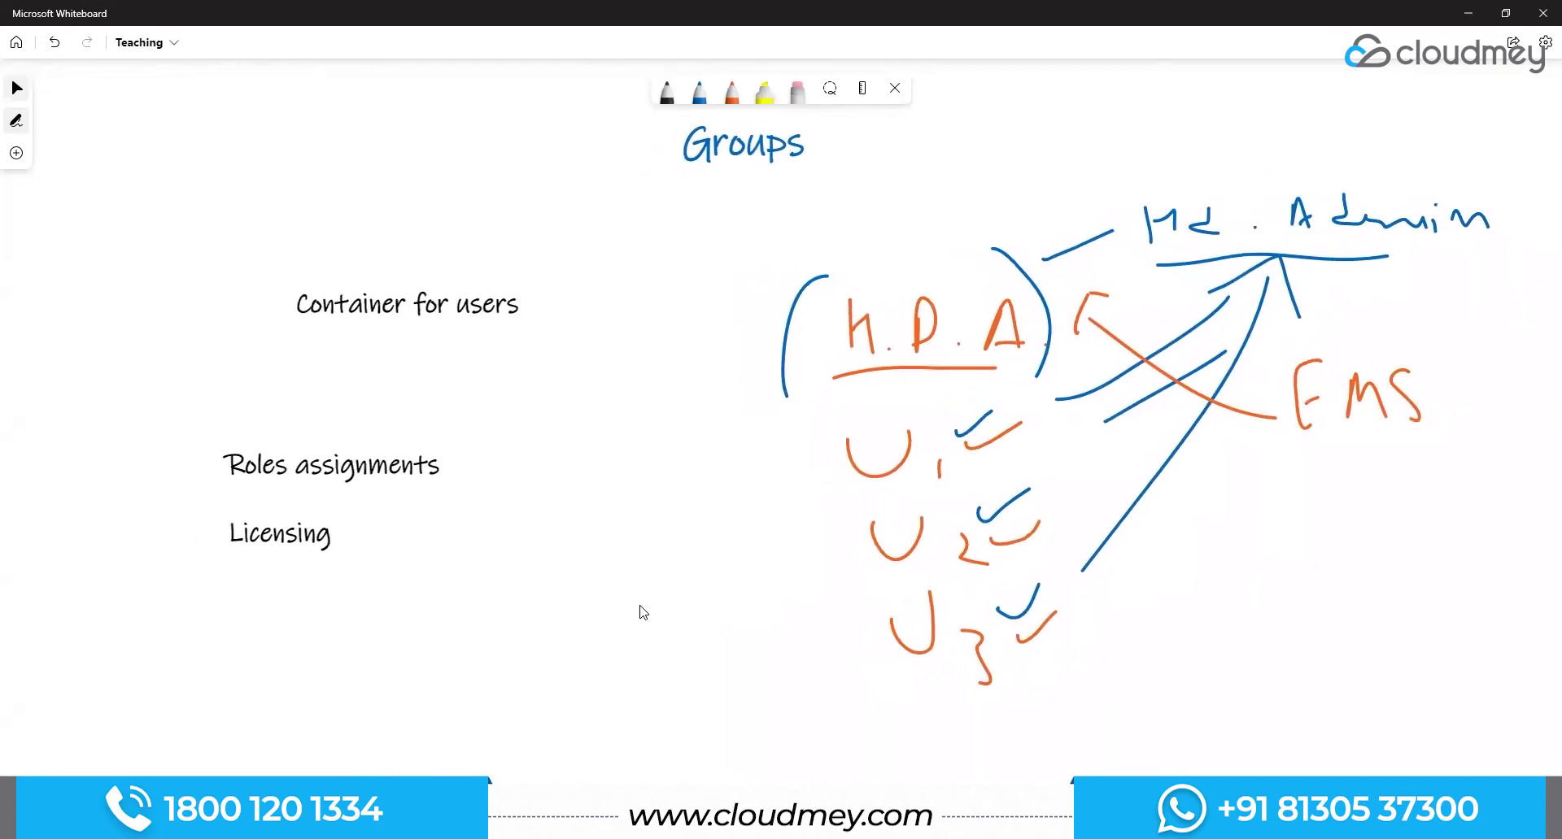
scroll(670, 593, "right", 2)
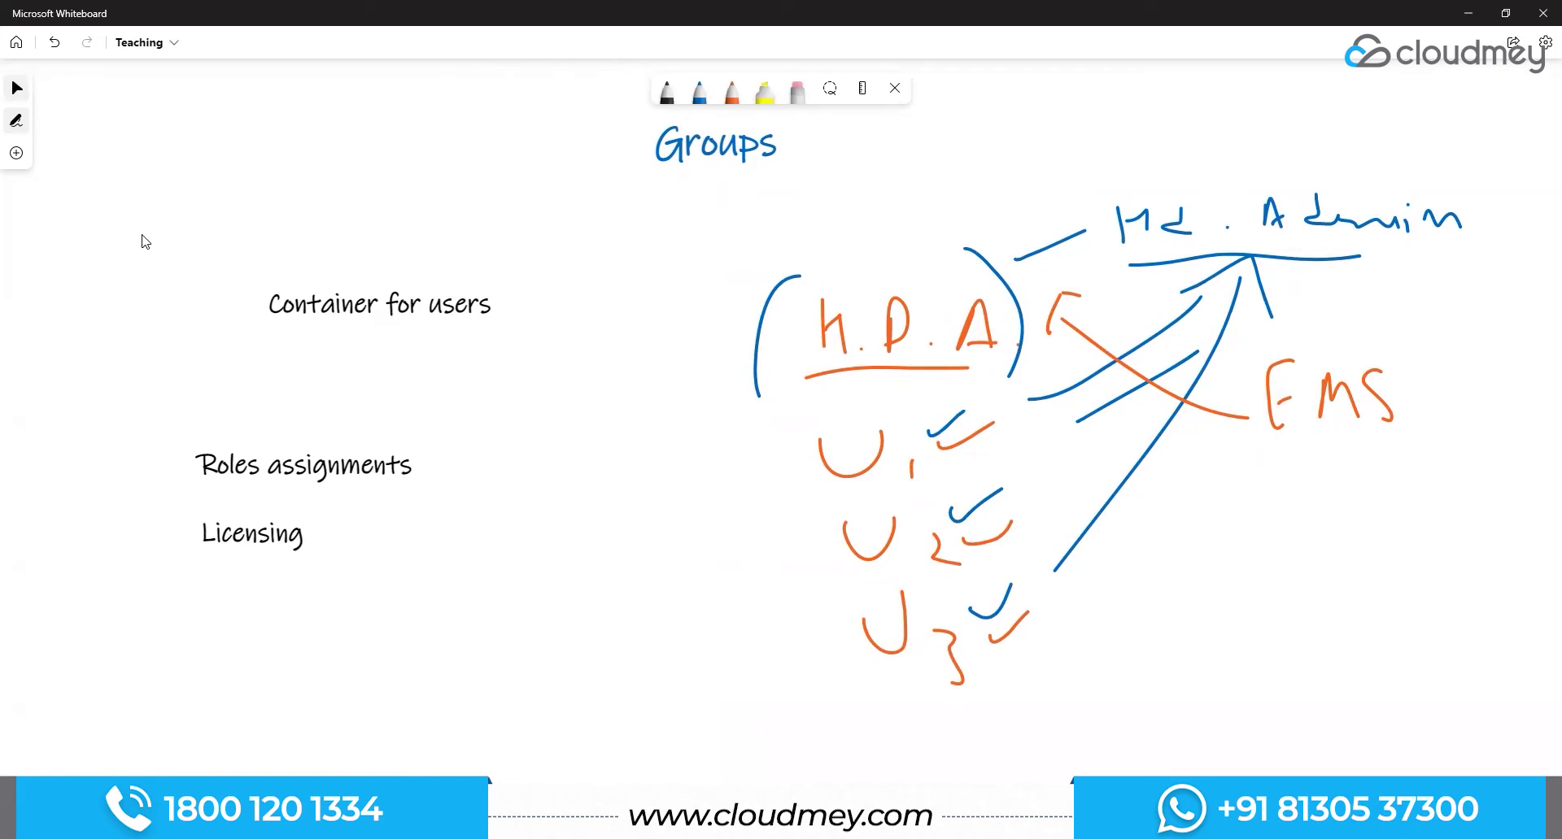
left_click(741, 155)
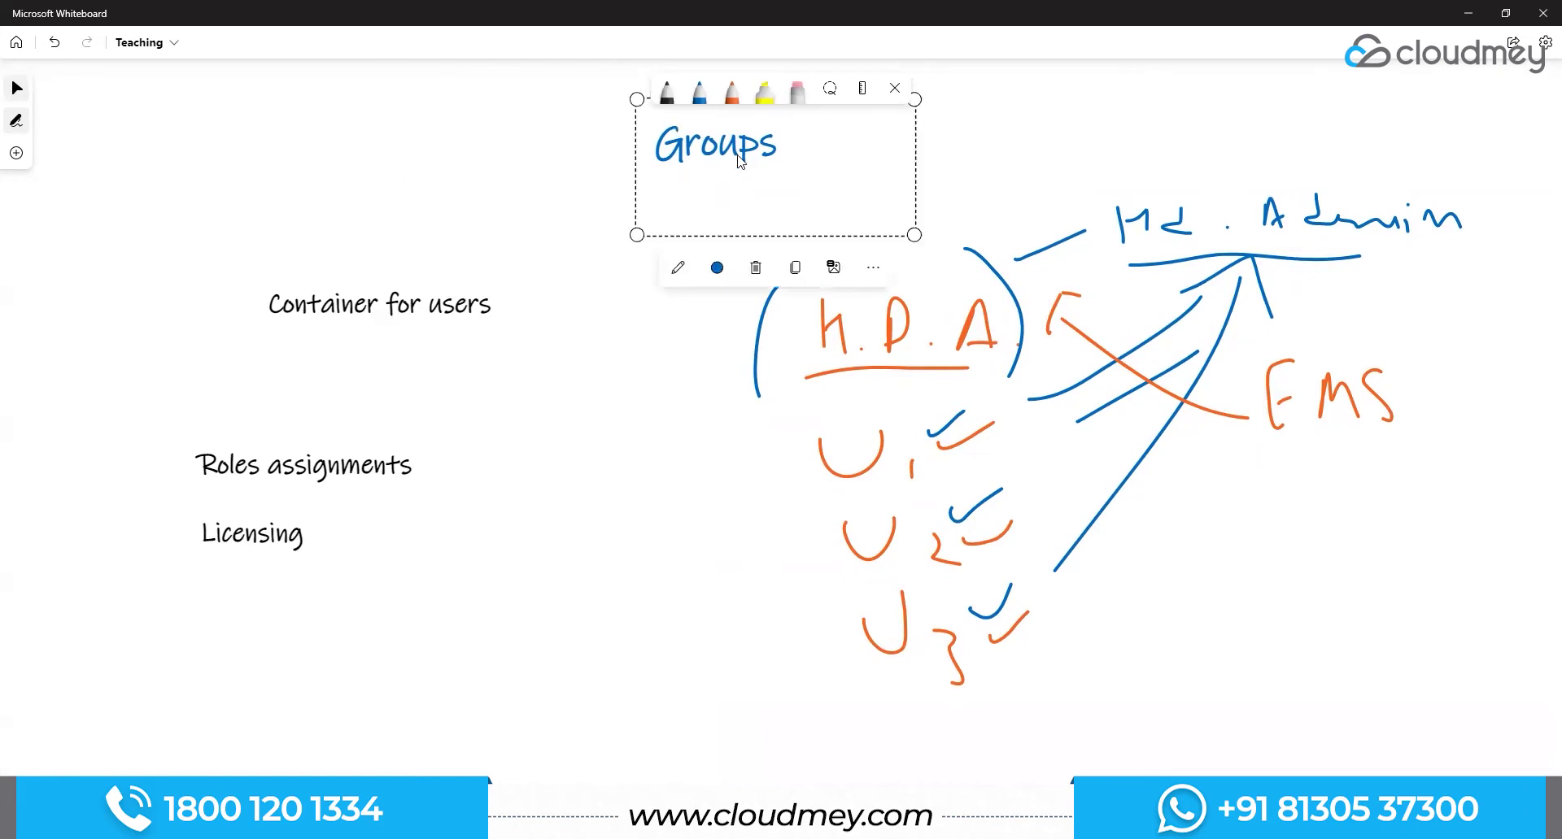
left_click(873, 267)
left_click(769, 374)
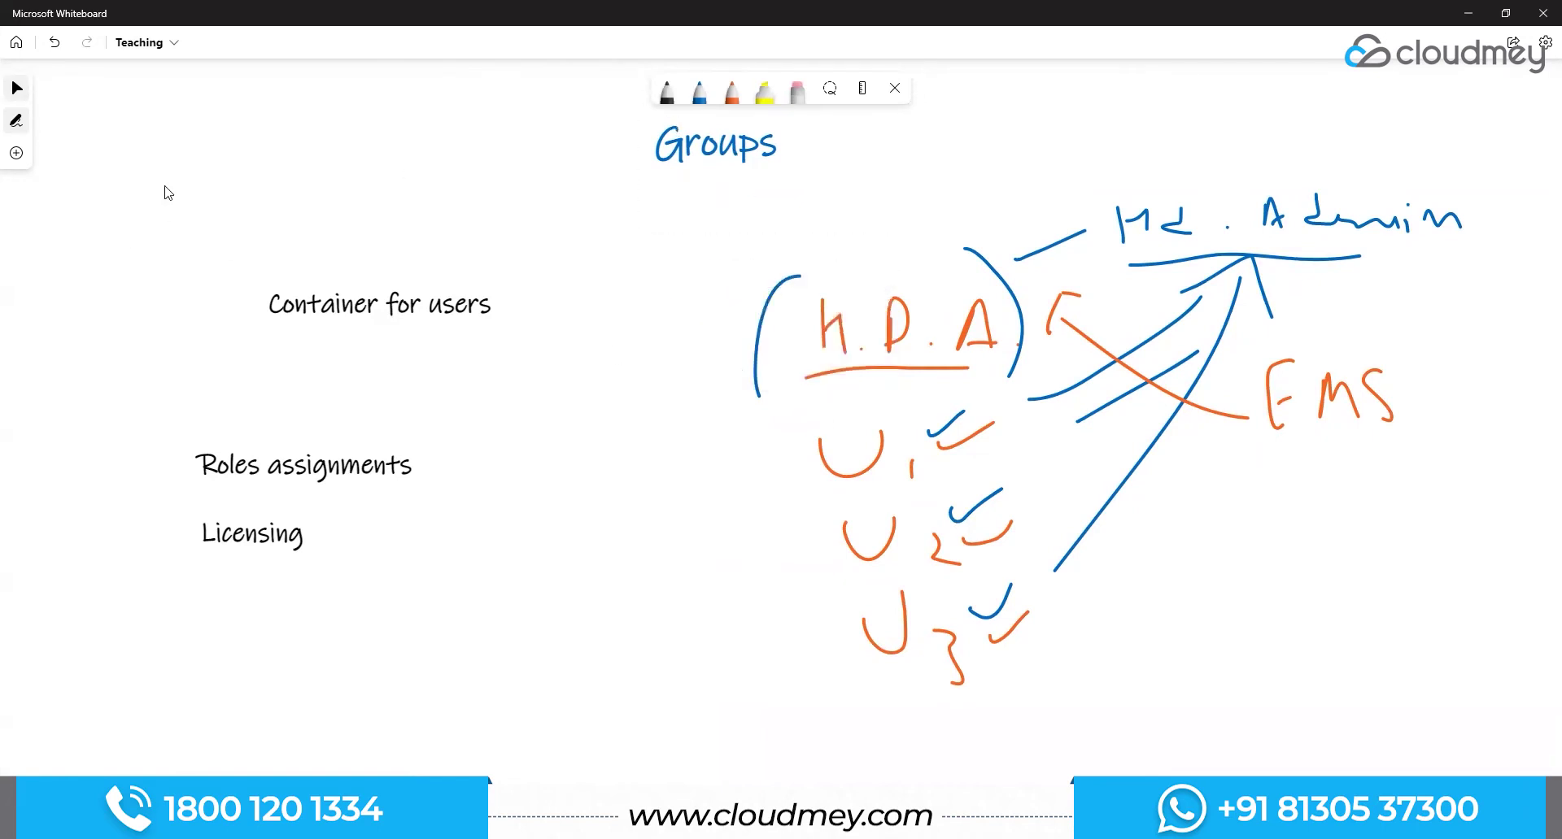
mouse_move(107, 145)
left_mouse_down()
mouse_move(1282, 666)
mouse_move(1518, 750)
left_mouse_up()
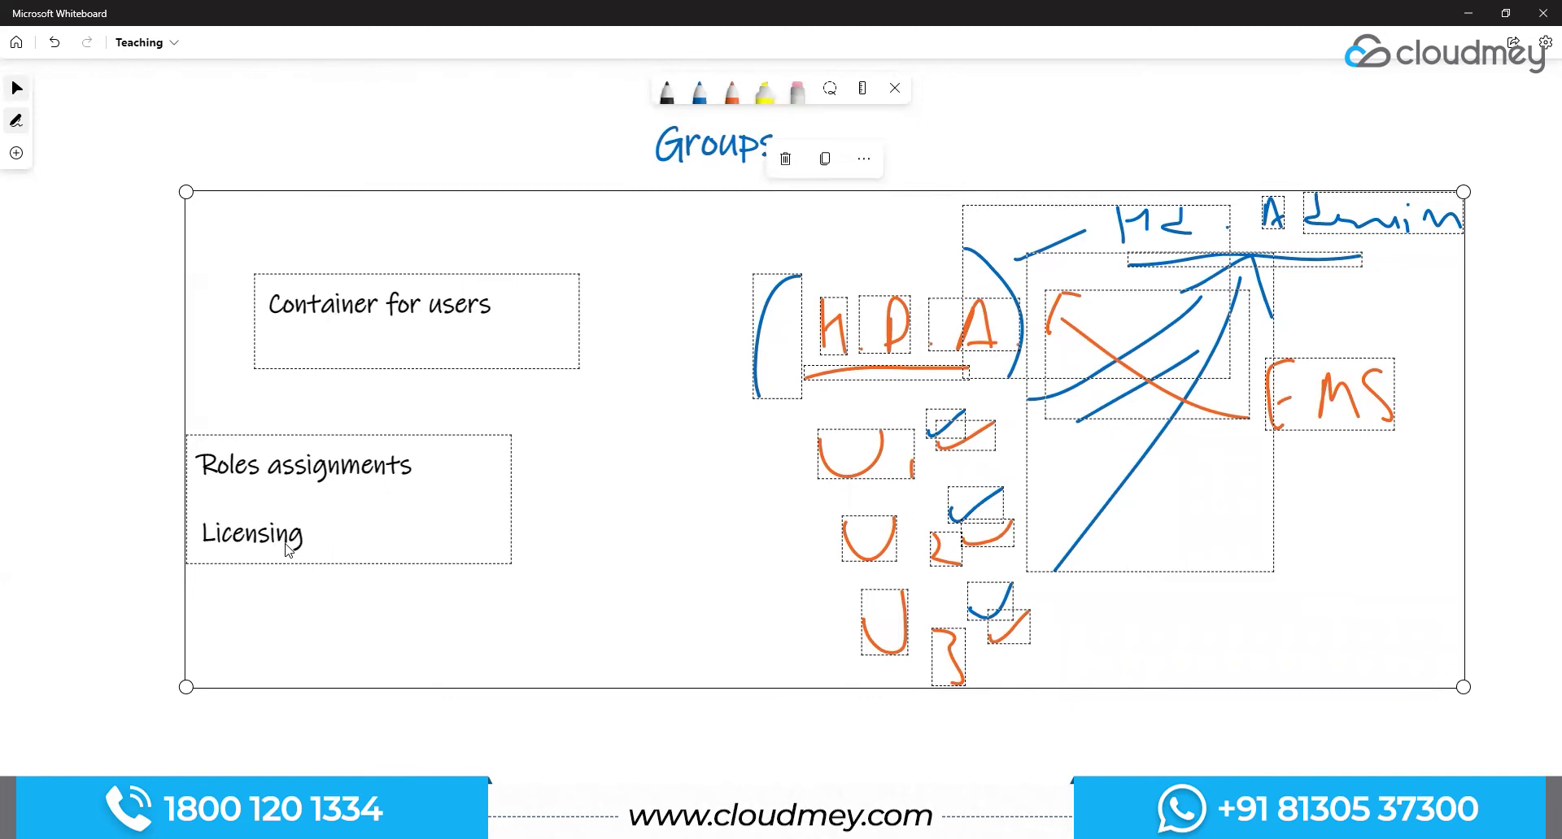
left_click(786, 159)
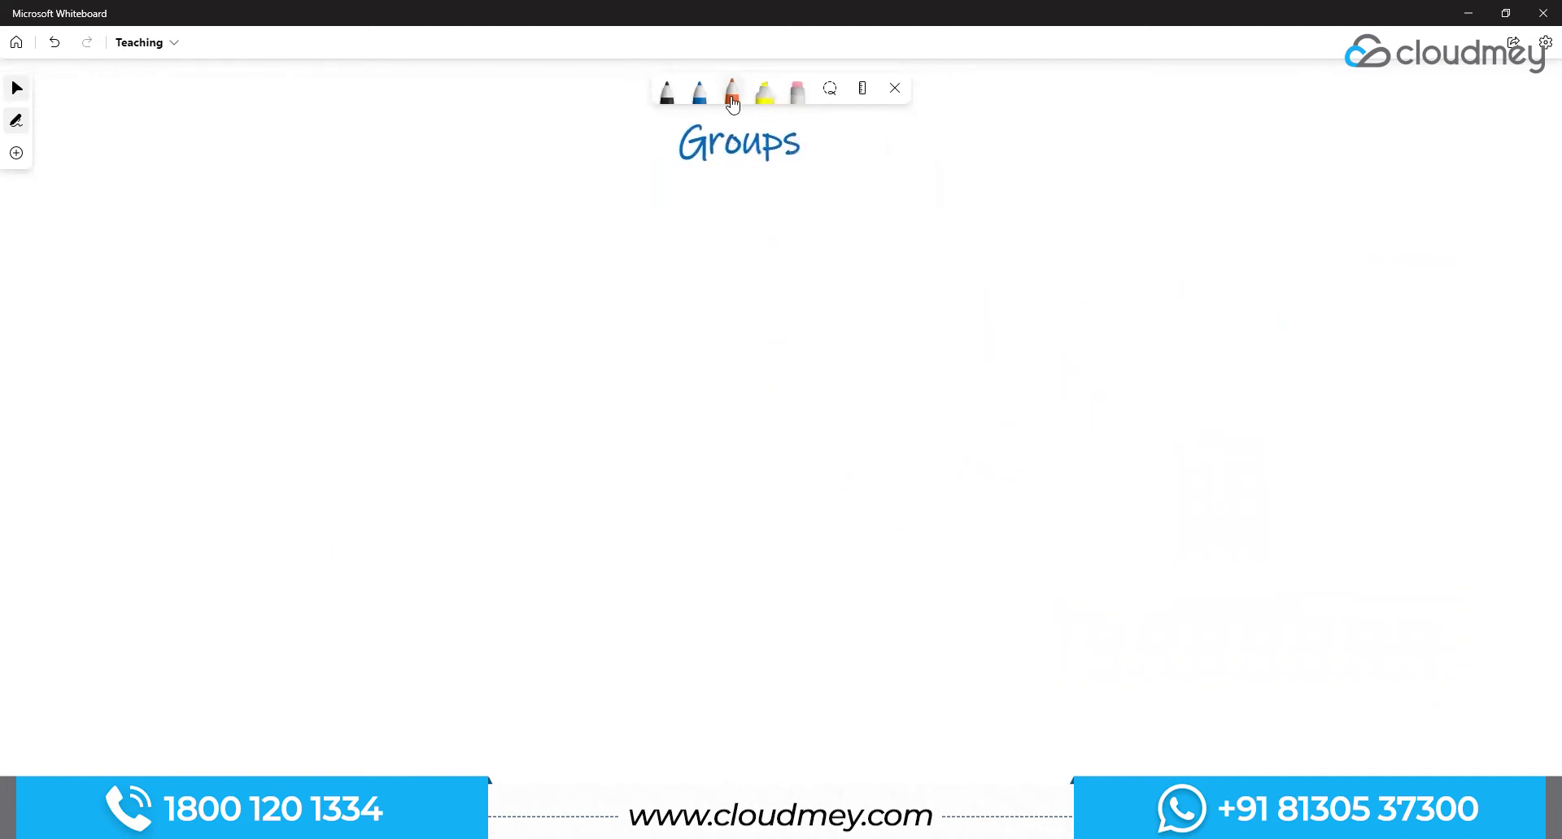
Step: Draw a blue box containing U1, U2 and a row of dots, and handwrite "HDA" beneath it
left_click(698, 91)
mouse_move(293, 478)
left_mouse_down()
mouse_move(292, 602)
mouse_move(693, 582)
mouse_move(290, 608)
left_mouse_up()
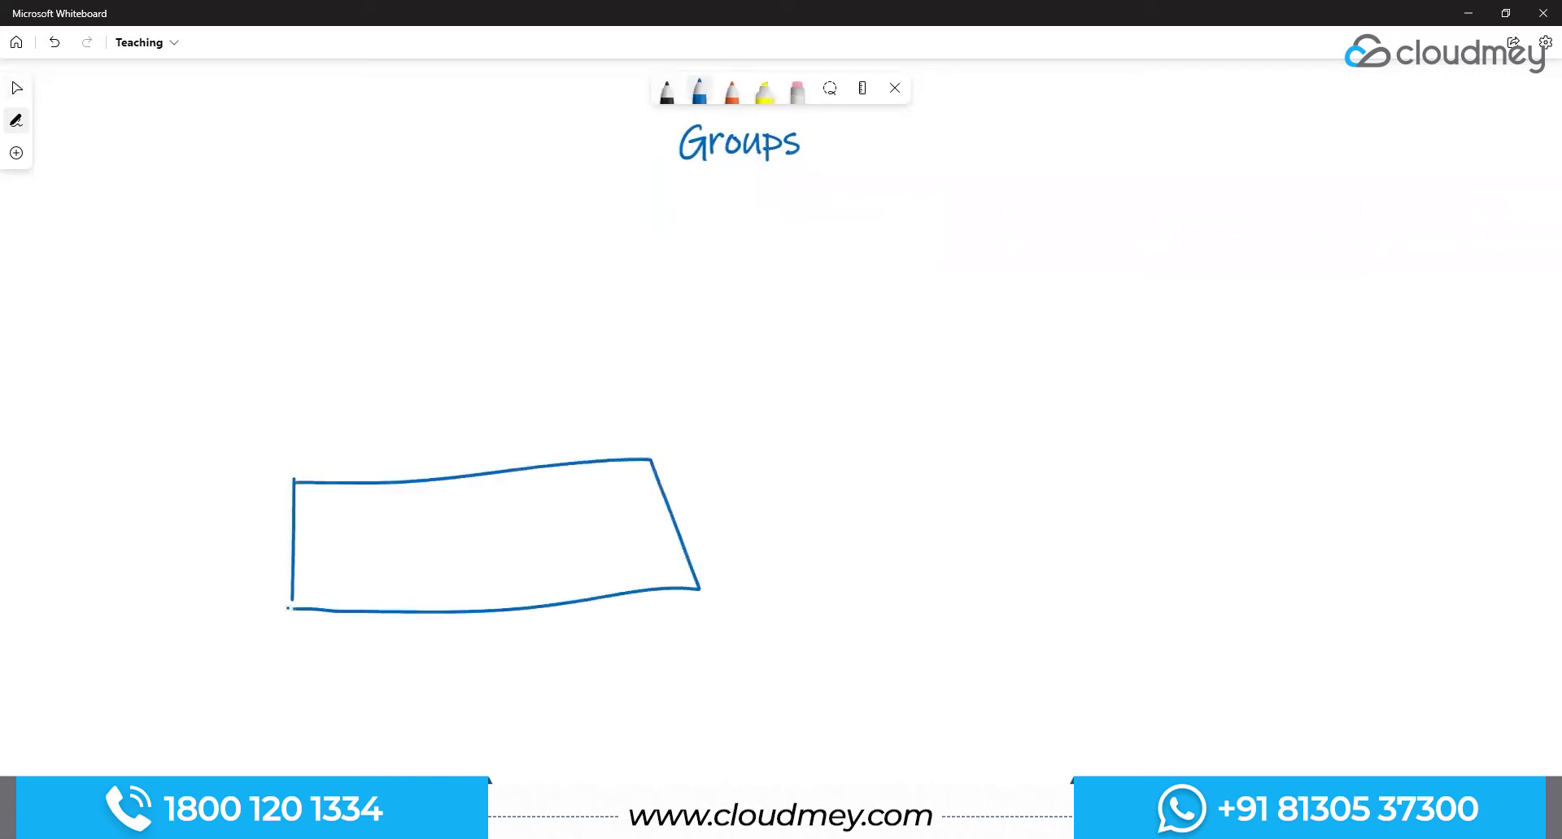
mouse_move(332, 668)
left_mouse_down()
mouse_move(367, 672)
mouse_move(369, 704)
left_mouse_up()
mouse_move(408, 667)
left_mouse_down()
mouse_move(409, 699)
mouse_move(476, 706)
mouse_move(473, 690)
left_mouse_up()
mouse_move(317, 519)
left_mouse_down()
mouse_move(346, 528)
mouse_move(359, 576)
mouse_move(429, 531)
mouse_move(461, 582)
left_mouse_up()
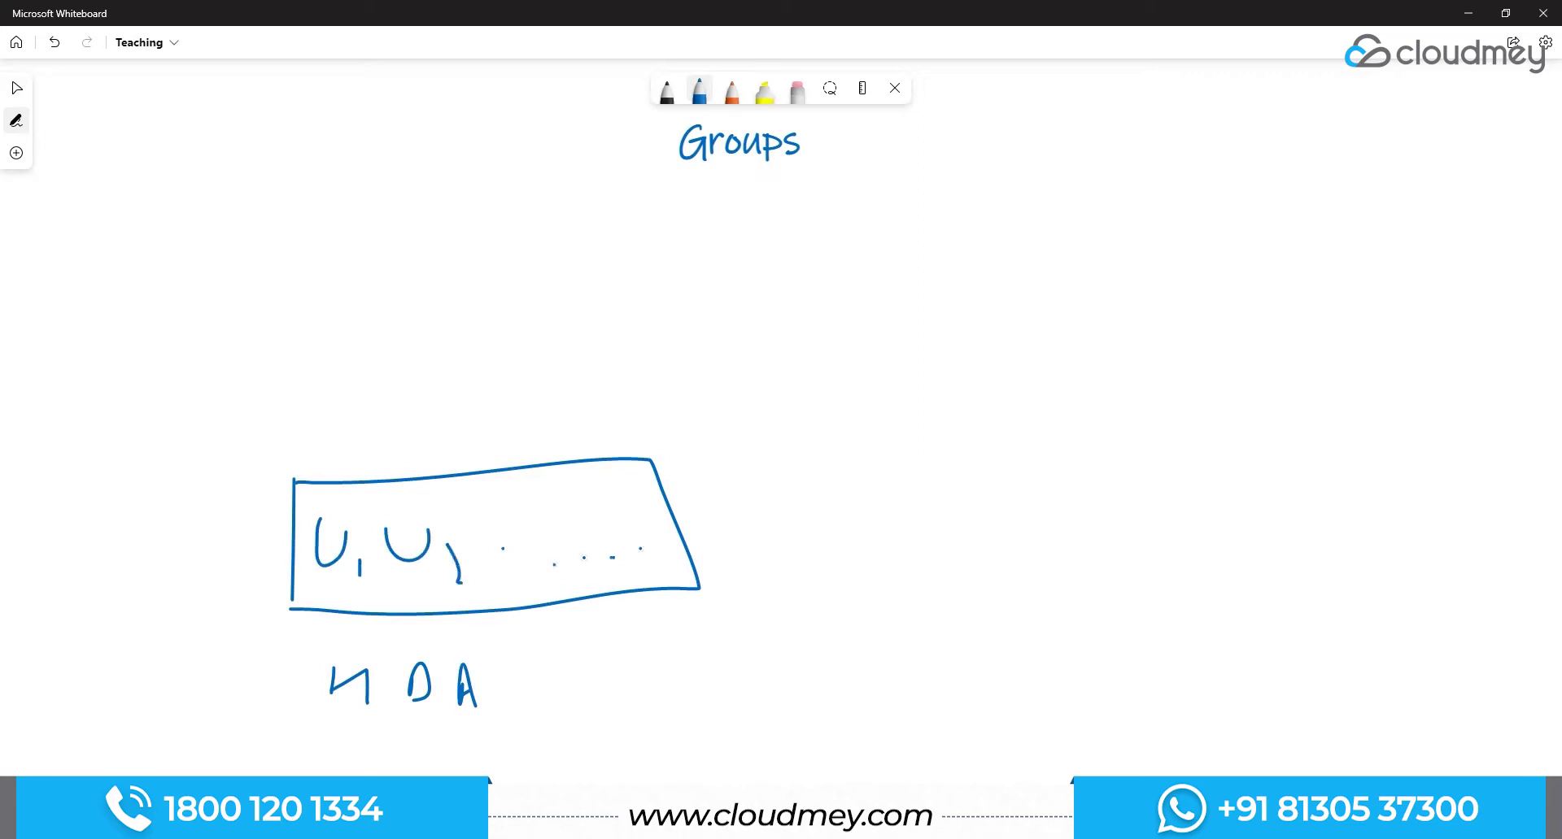
Step: In orange, circle U1, link it by an arrow labelled "Appoint" to the word "Owner", and draw an arrow from there to HDA
left_click(732, 92)
mouse_move(324, 496)
left_mouse_down()
mouse_move(299, 582)
mouse_move(397, 568)
mouse_move(329, 497)
mouse_move(538, 413)
mouse_move(530, 426)
left_mouse_up()
mouse_move(602, 389)
left_mouse_down()
mouse_move(612, 429)
mouse_move(603, 390)
mouse_move(698, 406)
mouse_move(777, 385)
left_mouse_up()
mouse_move(723, 428)
left_mouse_down()
mouse_move(762, 537)
mouse_move(579, 679)
mouse_move(635, 708)
left_mouse_up()
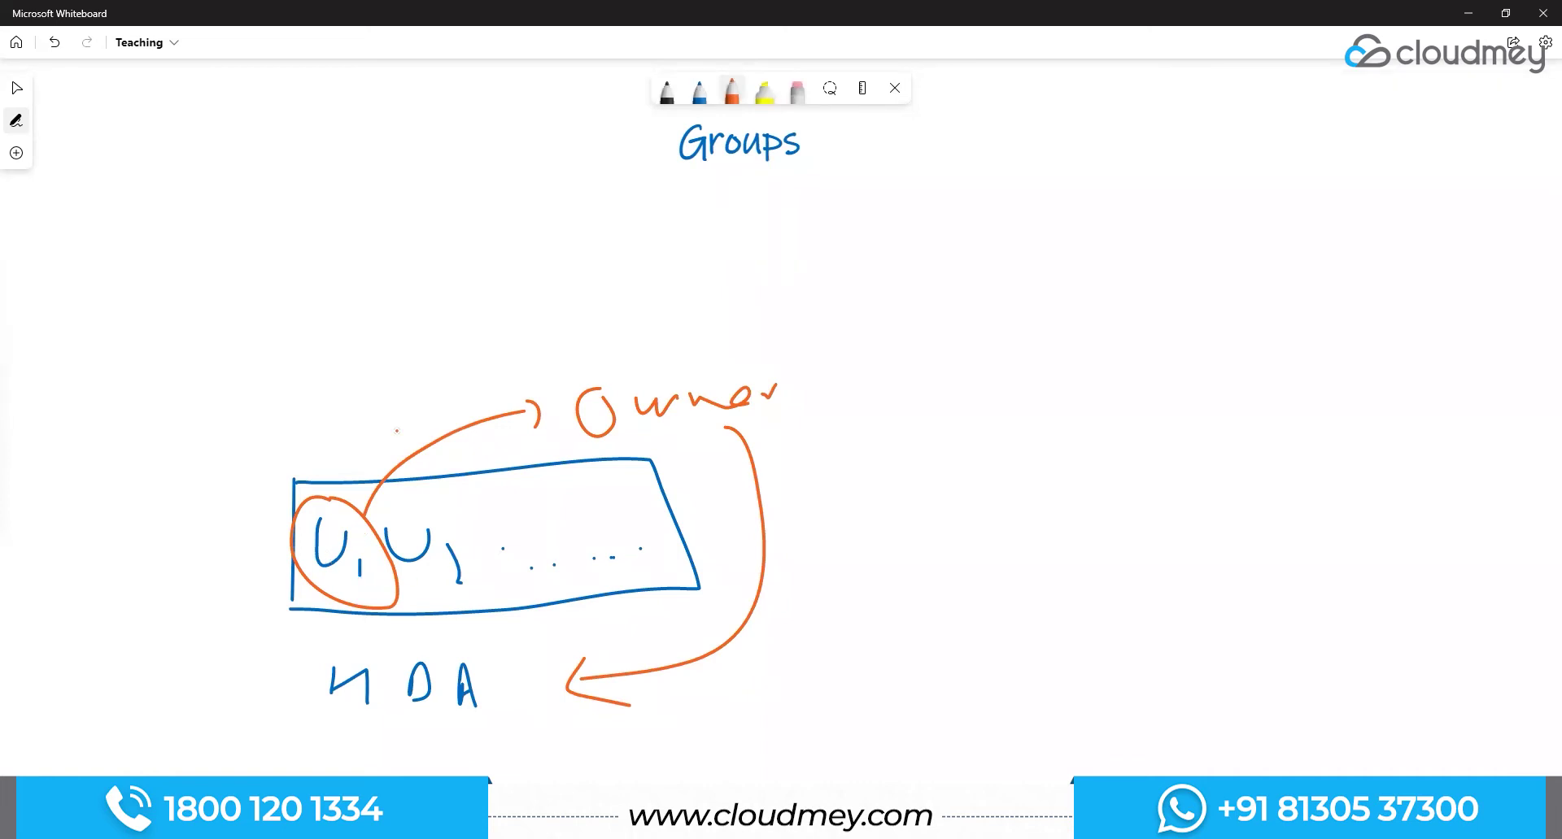
mouse_move(376, 420)
left_mouse_down()
mouse_move(446, 382)
mouse_move(520, 393)
mouse_move(516, 365)
left_mouse_up()
left_click(462, 369)
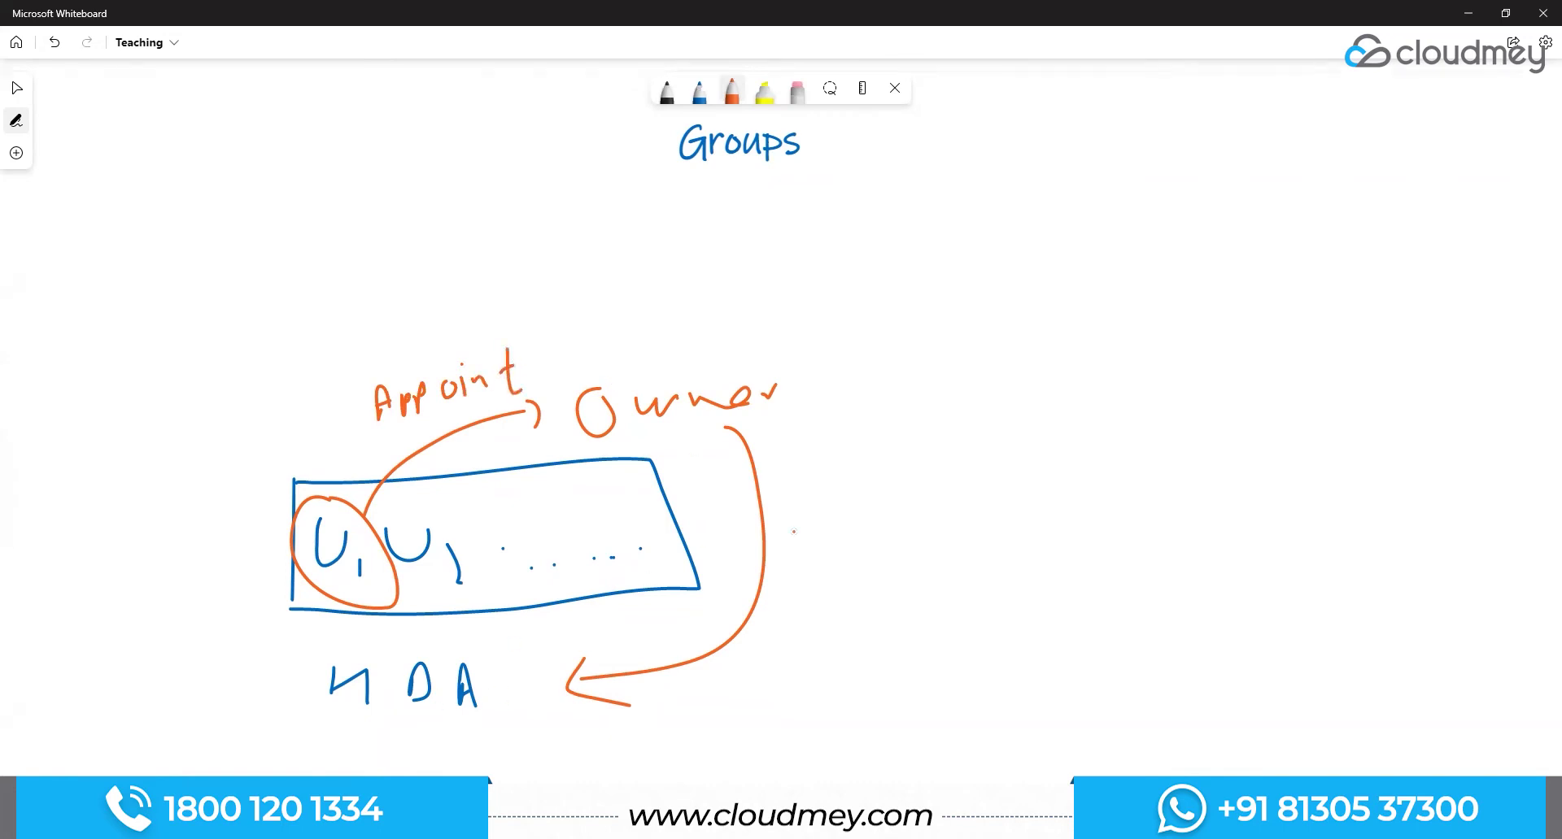
Step: Handwrite "Manage" in light green beside the box and draw three short arrows into and out of the box
left_click(731, 89)
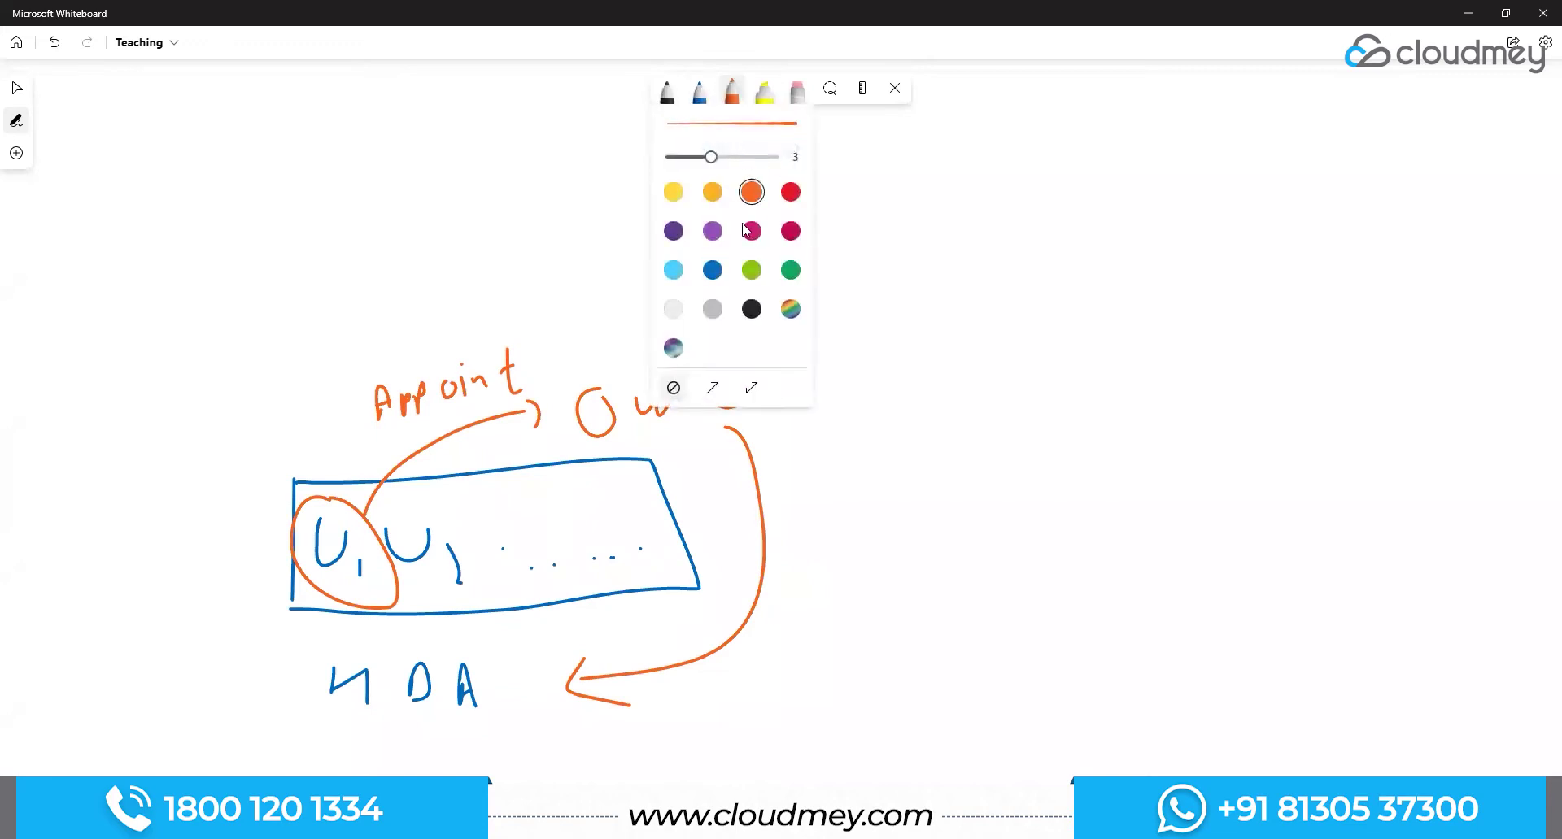
left_click(752, 270)
mouse_move(802, 524)
left_mouse_down()
mouse_move(945, 506)
mouse_move(980, 551)
mouse_move(1014, 489)
left_mouse_up()
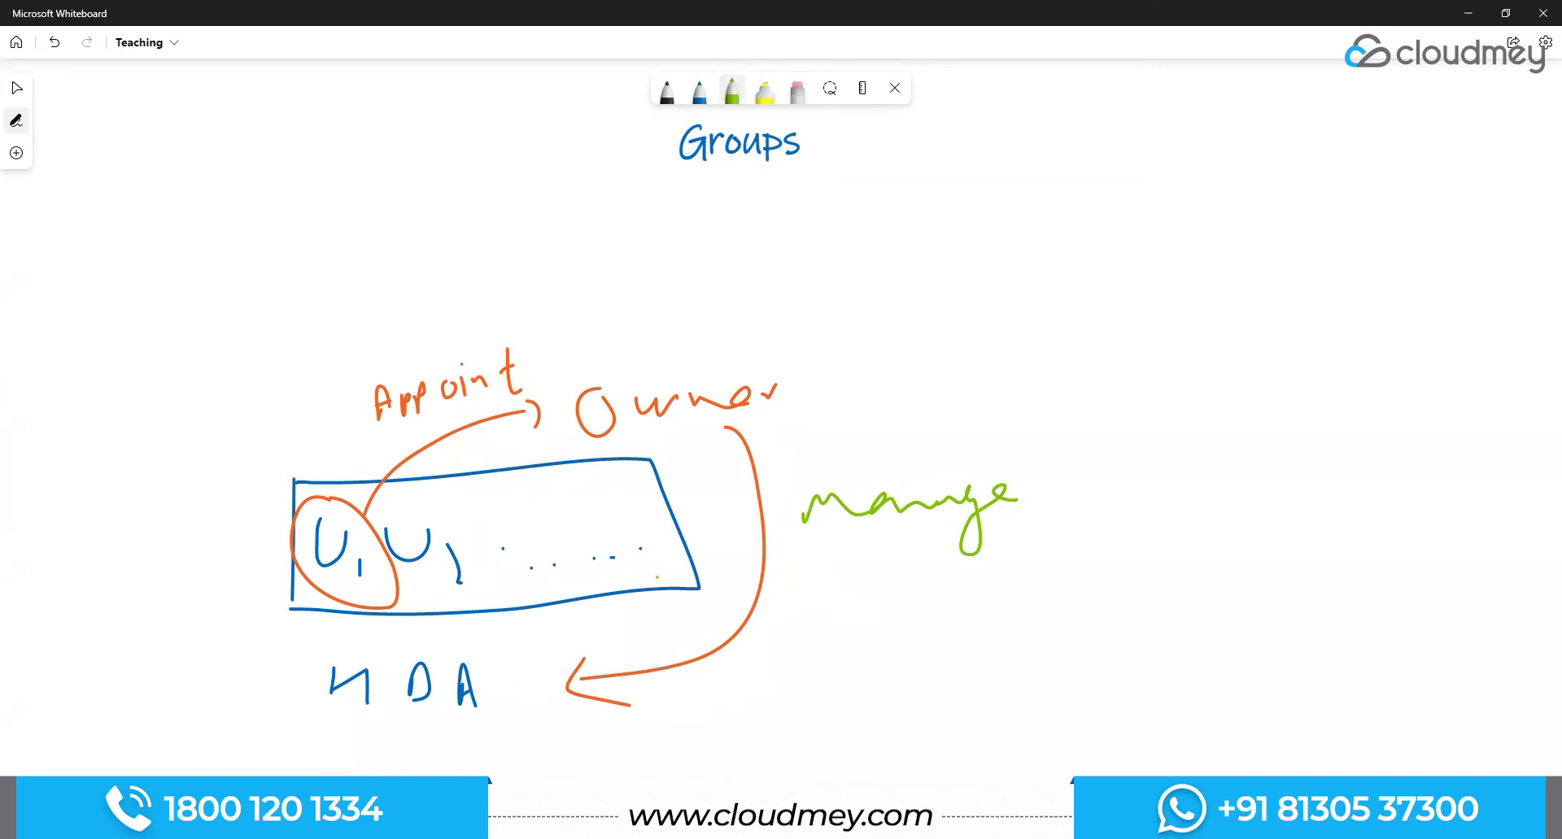
mouse_move(713, 477)
left_mouse_down()
mouse_move(639, 499)
mouse_move(634, 519)
mouse_move(736, 523)
mouse_move(737, 541)
left_mouse_up()
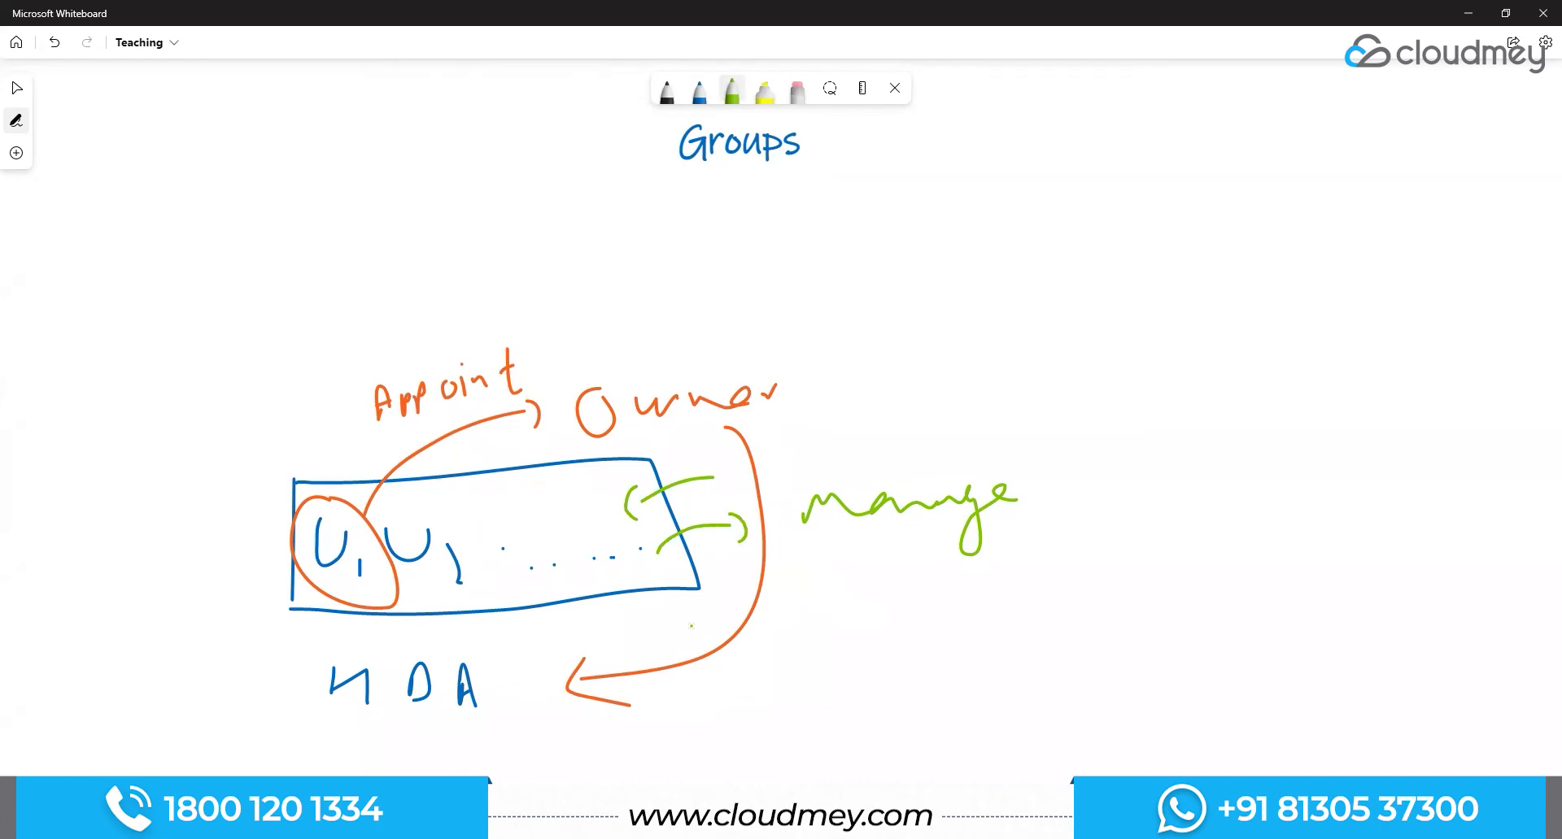
left_click_drag(734, 566, 666, 584)
Step: Draw a green arrow to HDA from the handwritten words "Roles/License", and add a green check mark above "Owner"
mouse_move(485, 681)
left_mouse_down()
mouse_move(765, 699)
mouse_move(486, 685)
mouse_move(499, 700)
left_mouse_up()
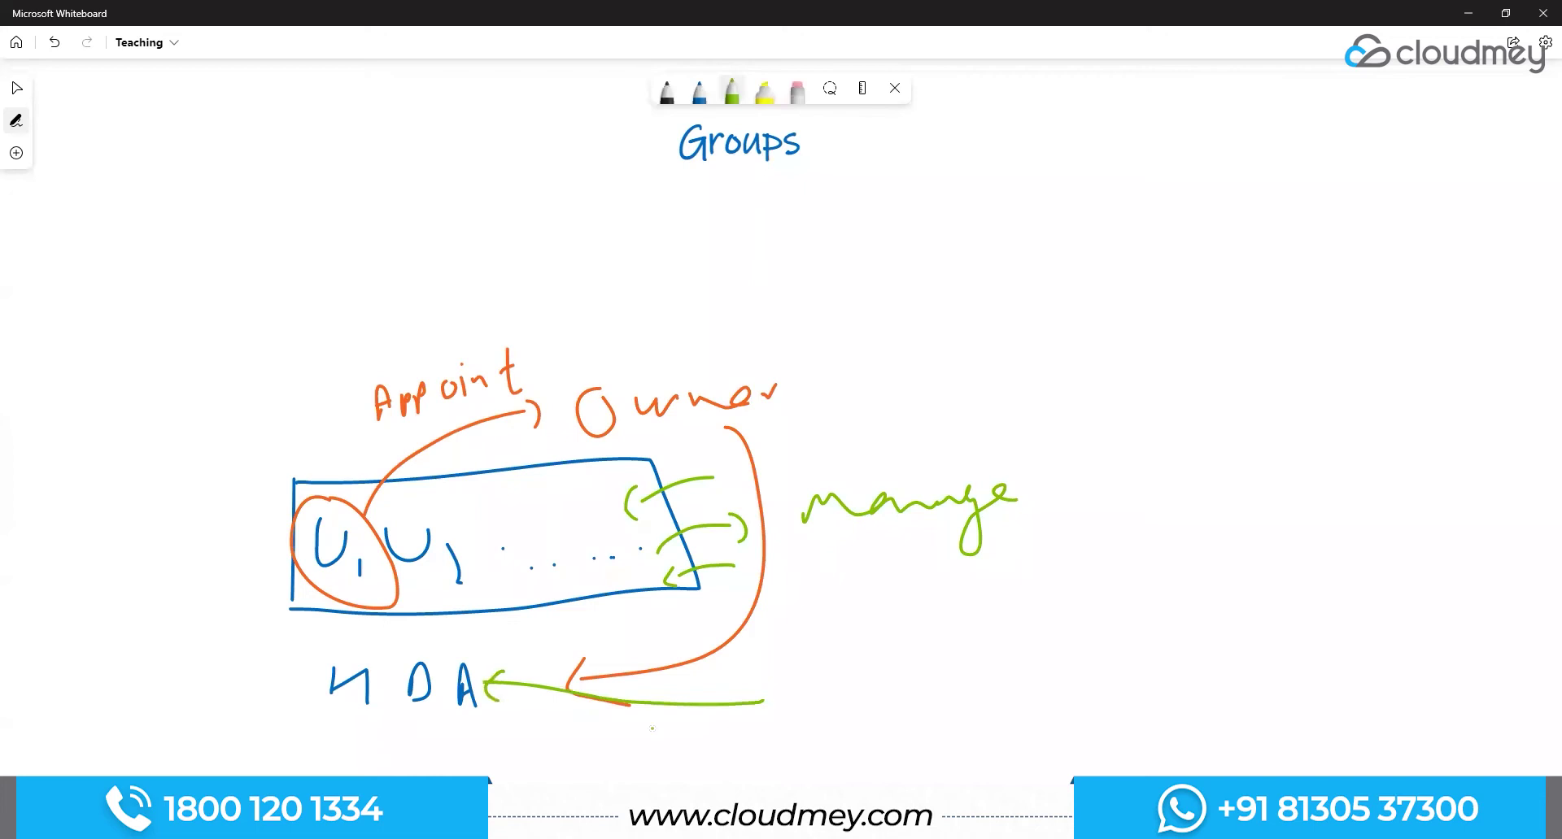
left_click_drag(789, 713, 791, 663)
mouse_move(792, 663)
left_mouse_down()
mouse_move(804, 703)
mouse_move(829, 688)
left_mouse_up()
mouse_move(832, 693)
left_mouse_down()
mouse_move(845, 660)
mouse_move(882, 675)
left_mouse_up()
mouse_move(882, 675)
left_mouse_down()
mouse_move(875, 698)
mouse_move(887, 687)
mouse_move(894, 717)
mouse_move(1039, 677)
mouse_move(1084, 690)
left_mouse_up()
left_click_drag(927, 668, 912, 711)
left_click_drag(635, 352, 765, 327)
right_click(1138, 407)
left_click(1391, 456)
scroll(1359, 488, "down", 2)
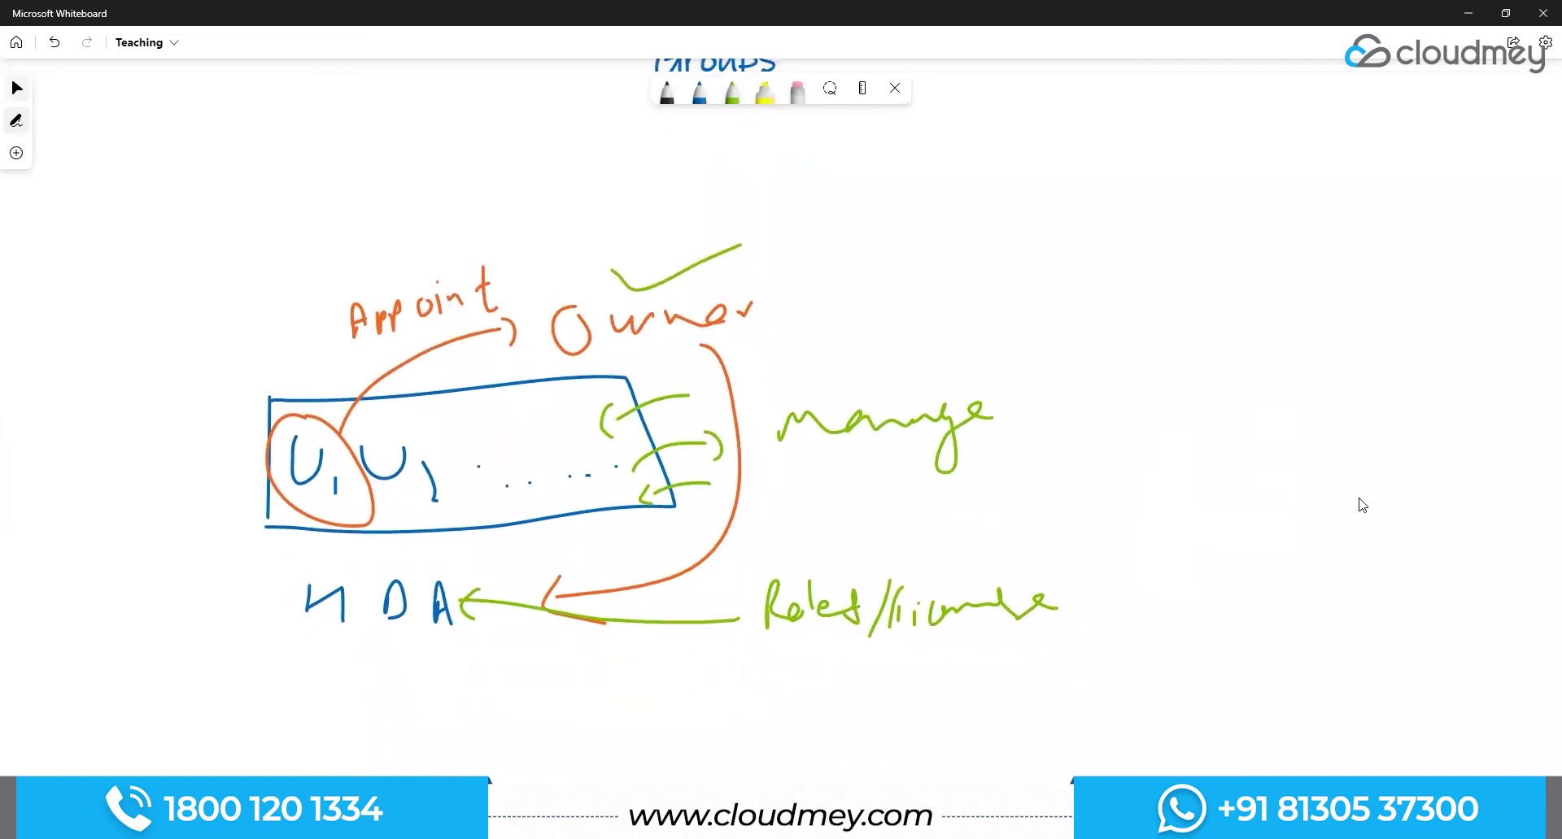
scroll(1341, 540, "down", 1)
left_click_drag(1357, 519, 1369, 494)
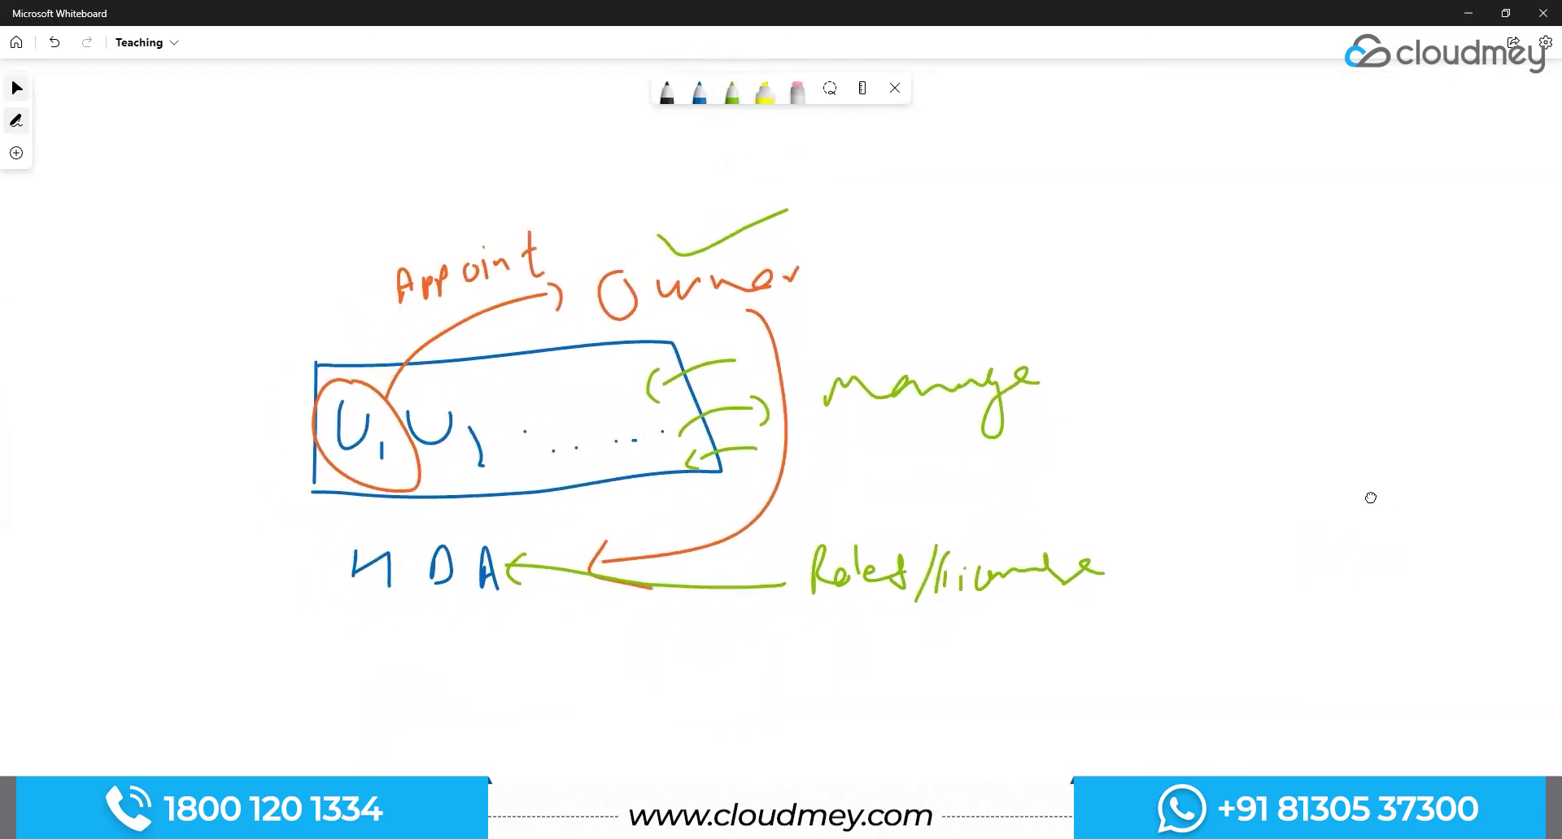
left_click(470, 584)
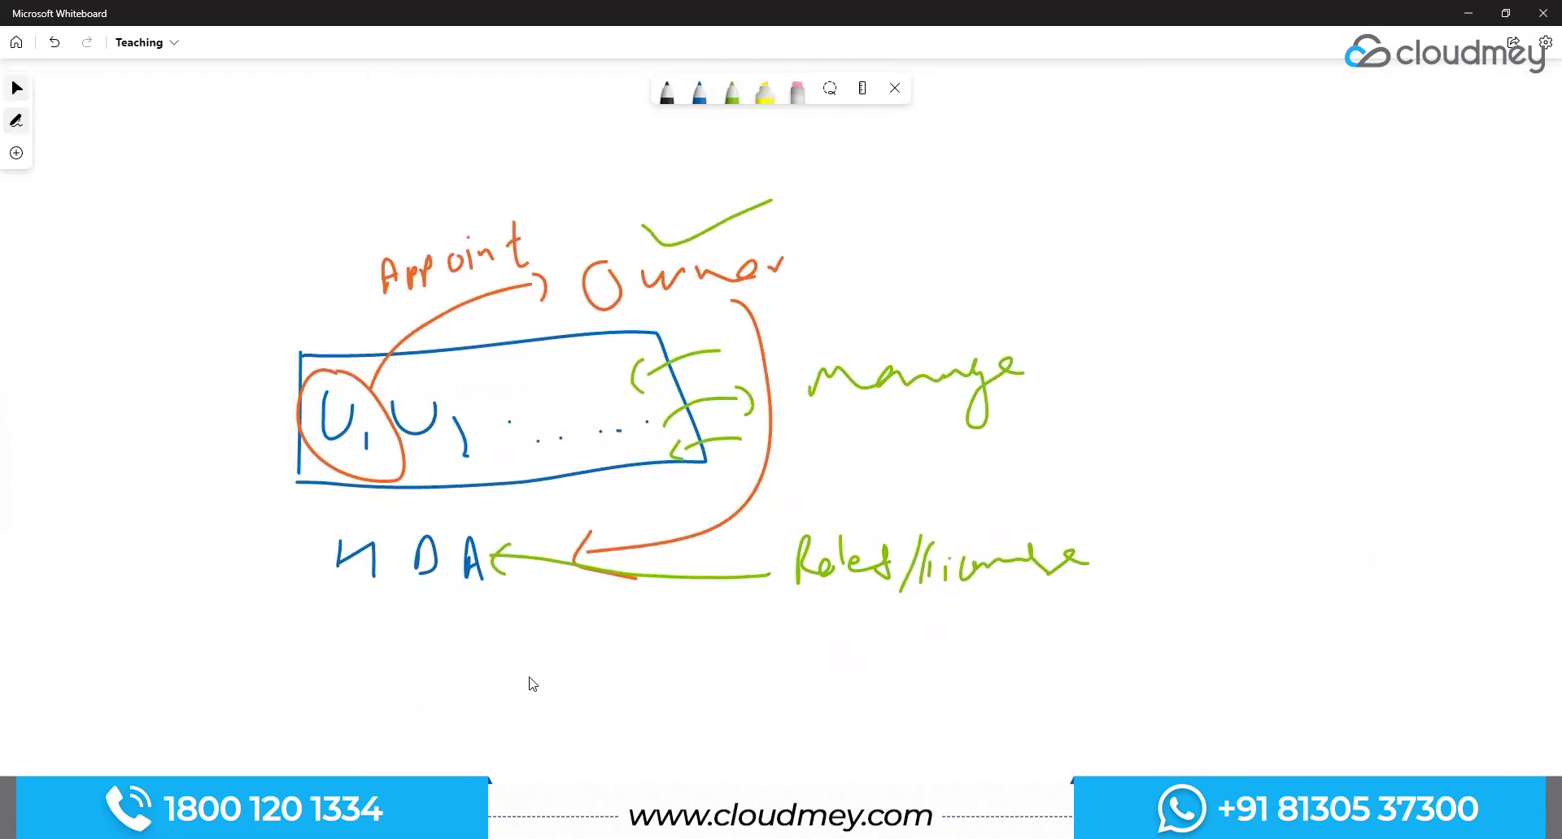
scroll(513, 710, "up", 2)
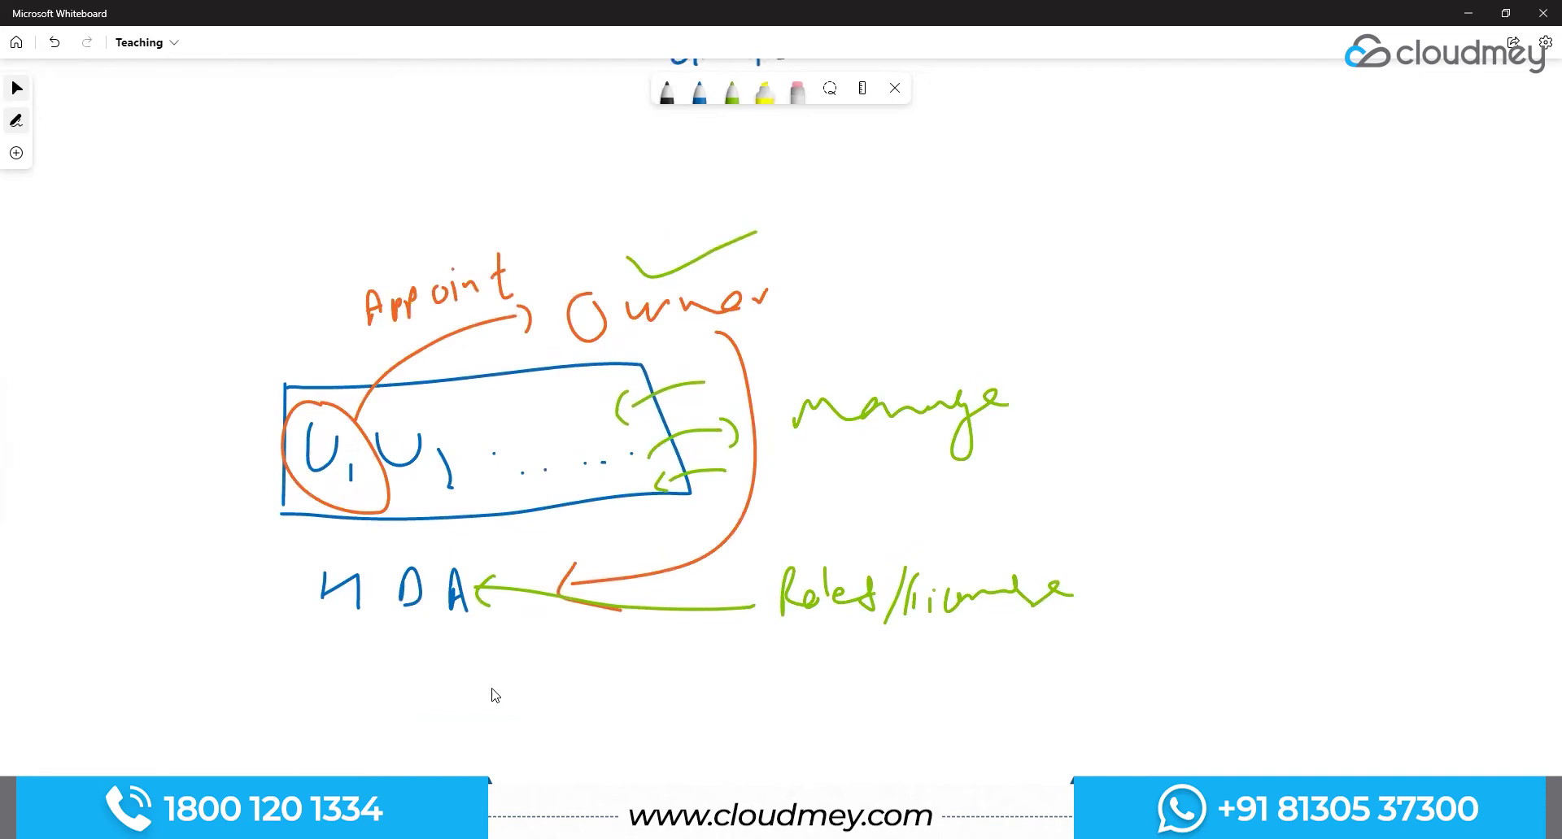
scroll(504, 699, "left", 2)
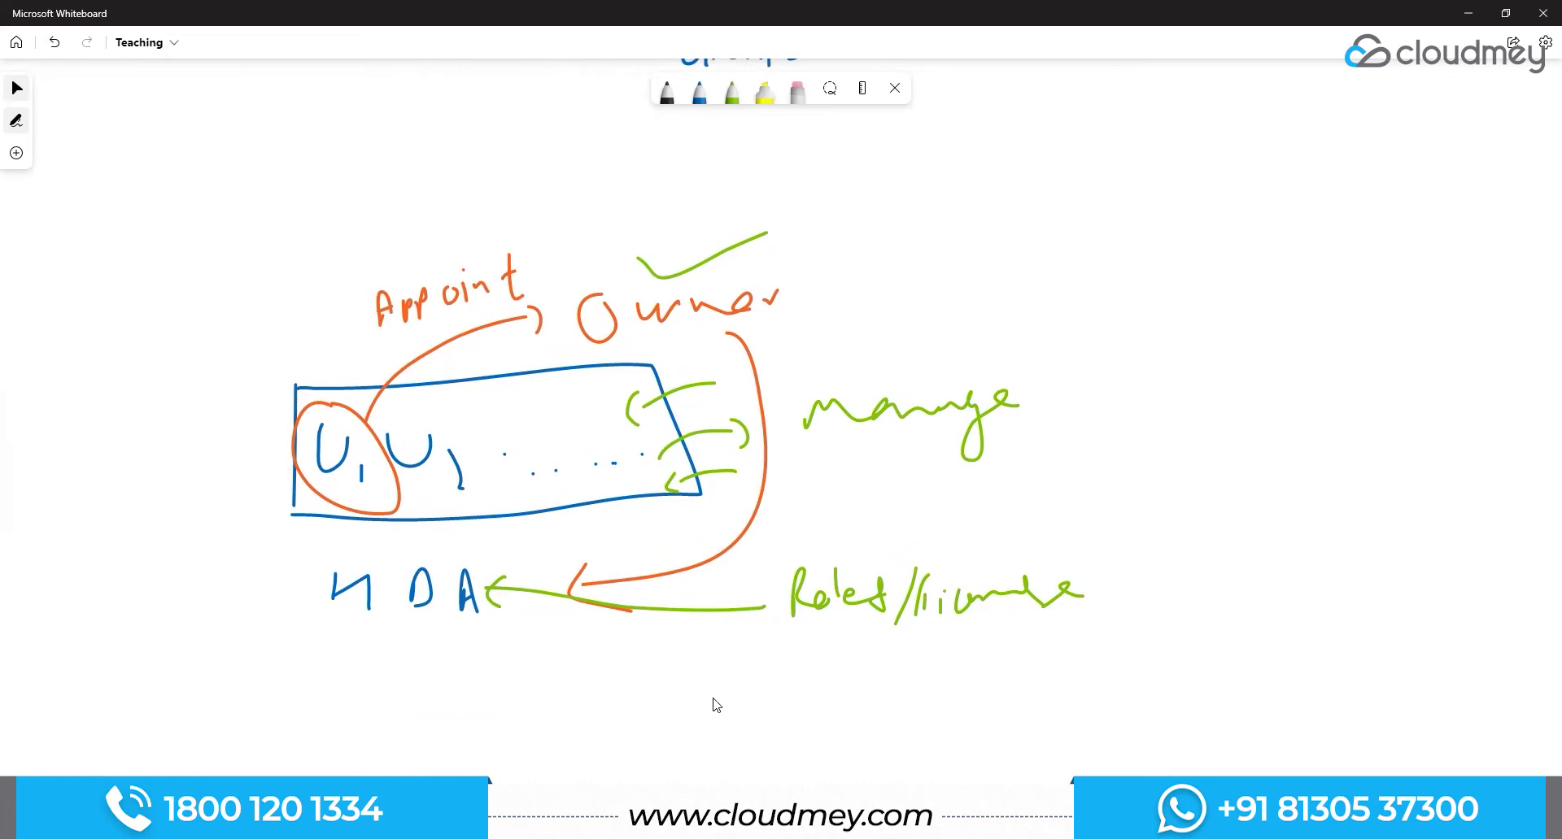
left_click(961, 608)
left_click(1050, 669)
scroll(1150, 383, "up", 4)
scroll(1113, 379, "right", 2)
scroll(1114, 379, "down", 1)
scroll(885, 323, "right", 4)
scroll(885, 323, "down", 1)
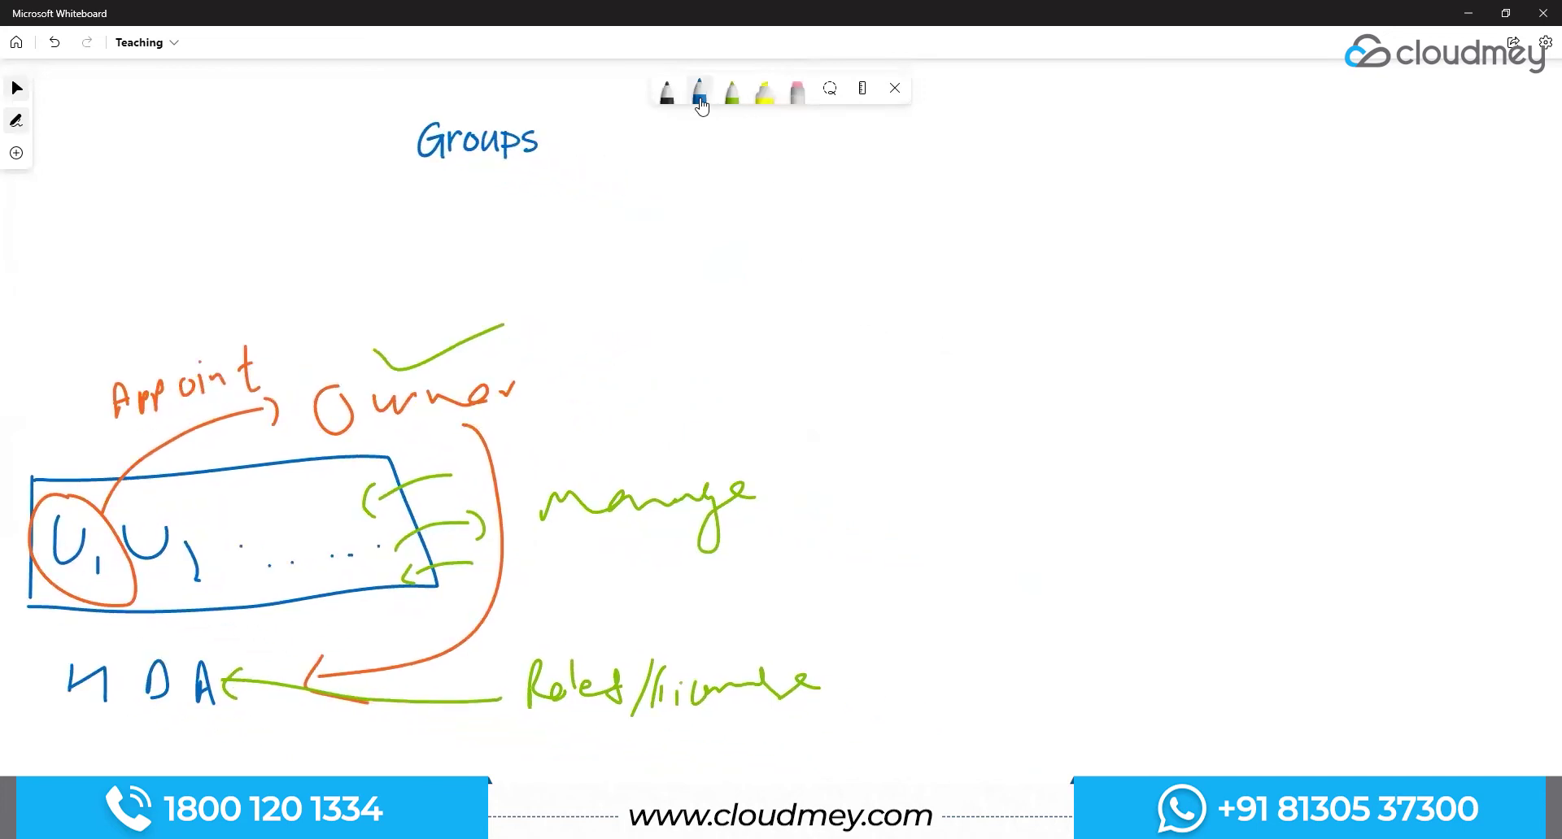
scroll(1077, 412, "left", 5)
scroll(1140, 439, "left", 1)
scroll(1139, 439, "up", 1)
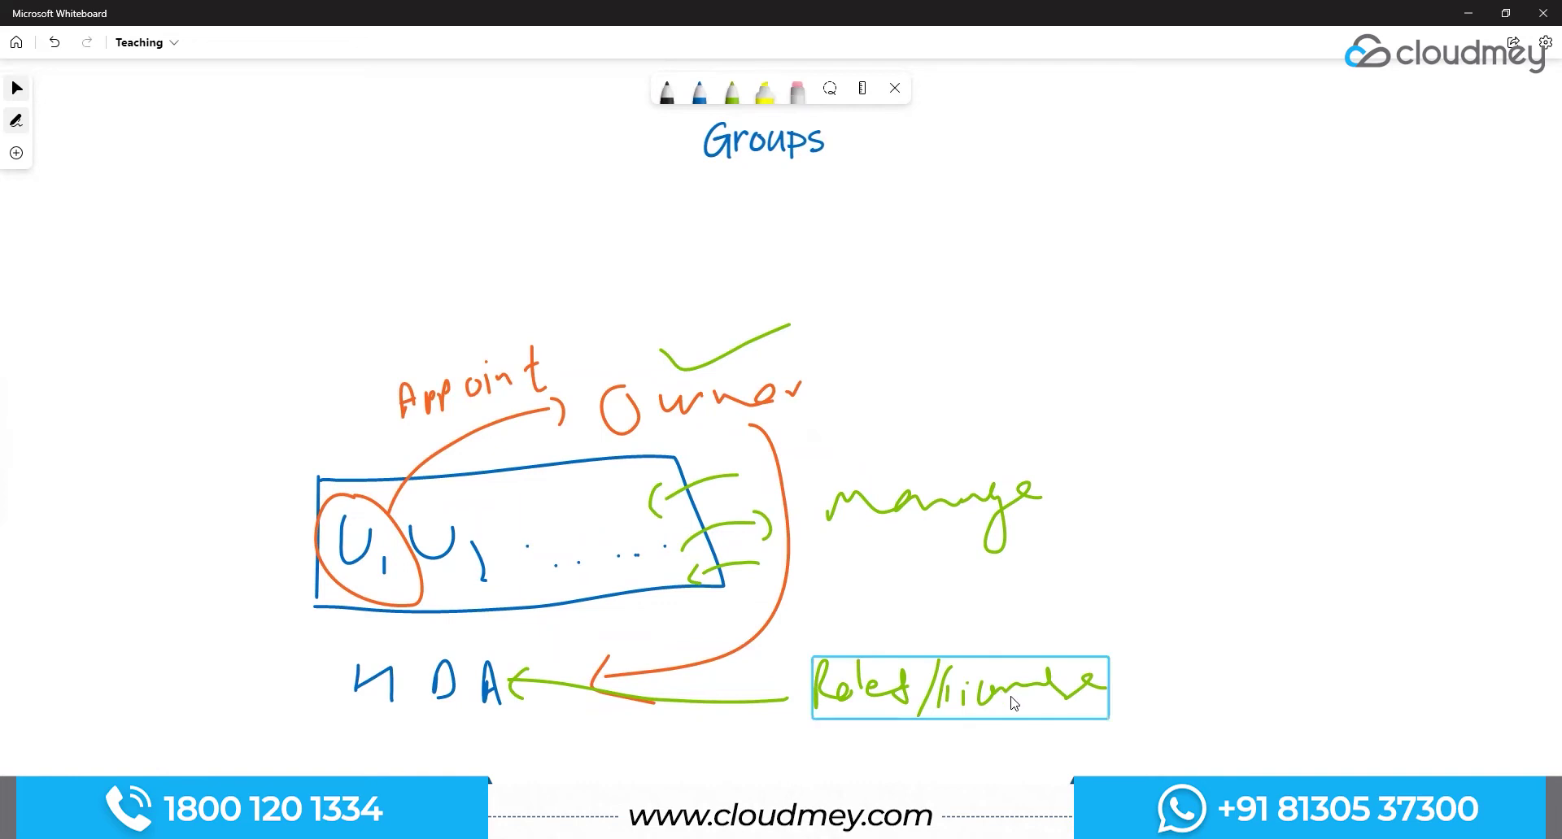
scroll(1144, 656, "down", 1)
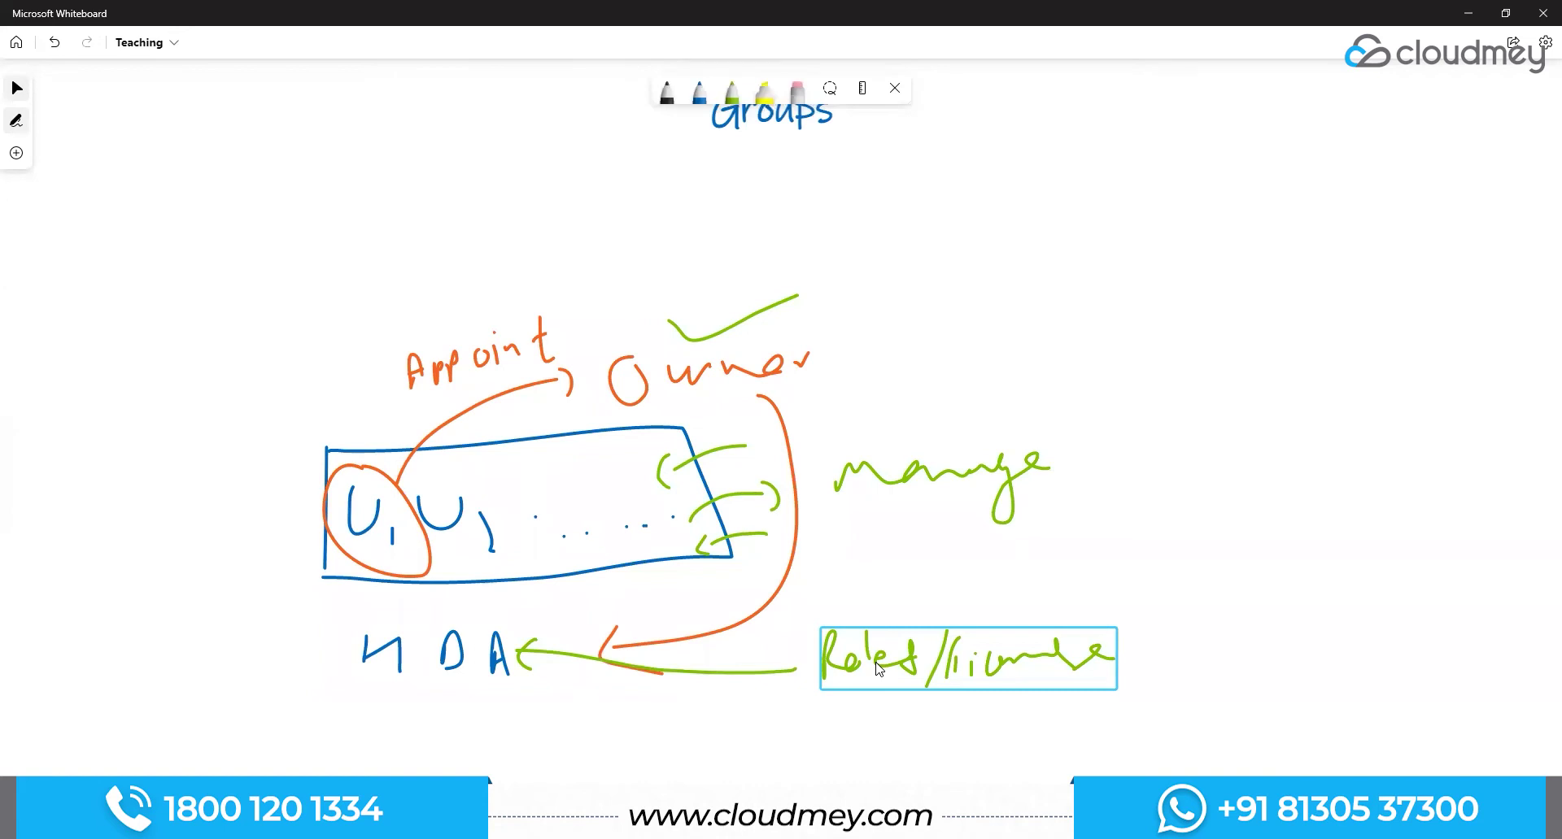
scroll(1091, 739, "down", 1)
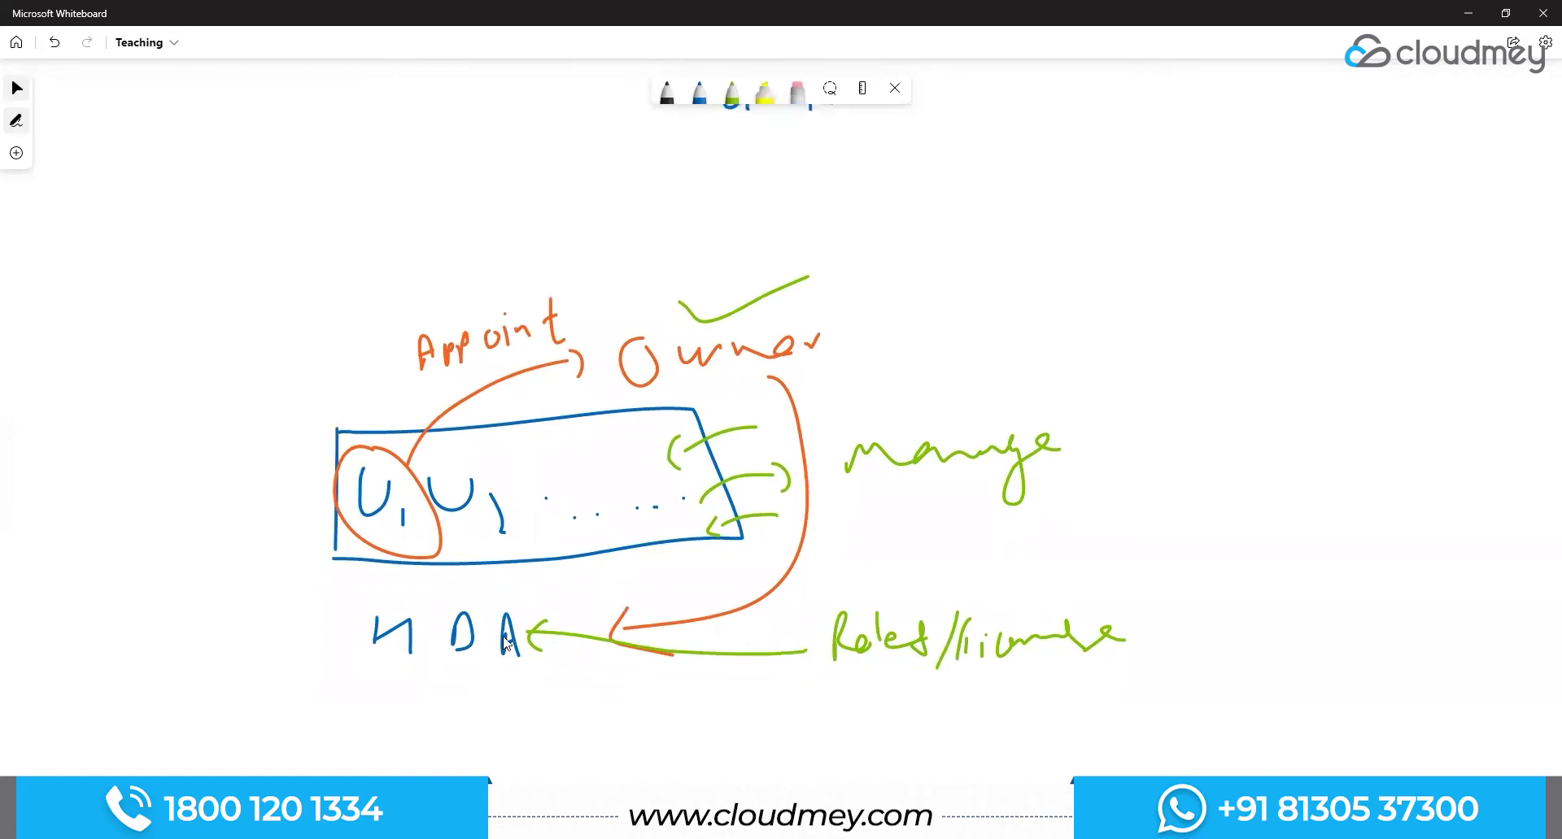
left_click(510, 645)
left_click(1025, 730)
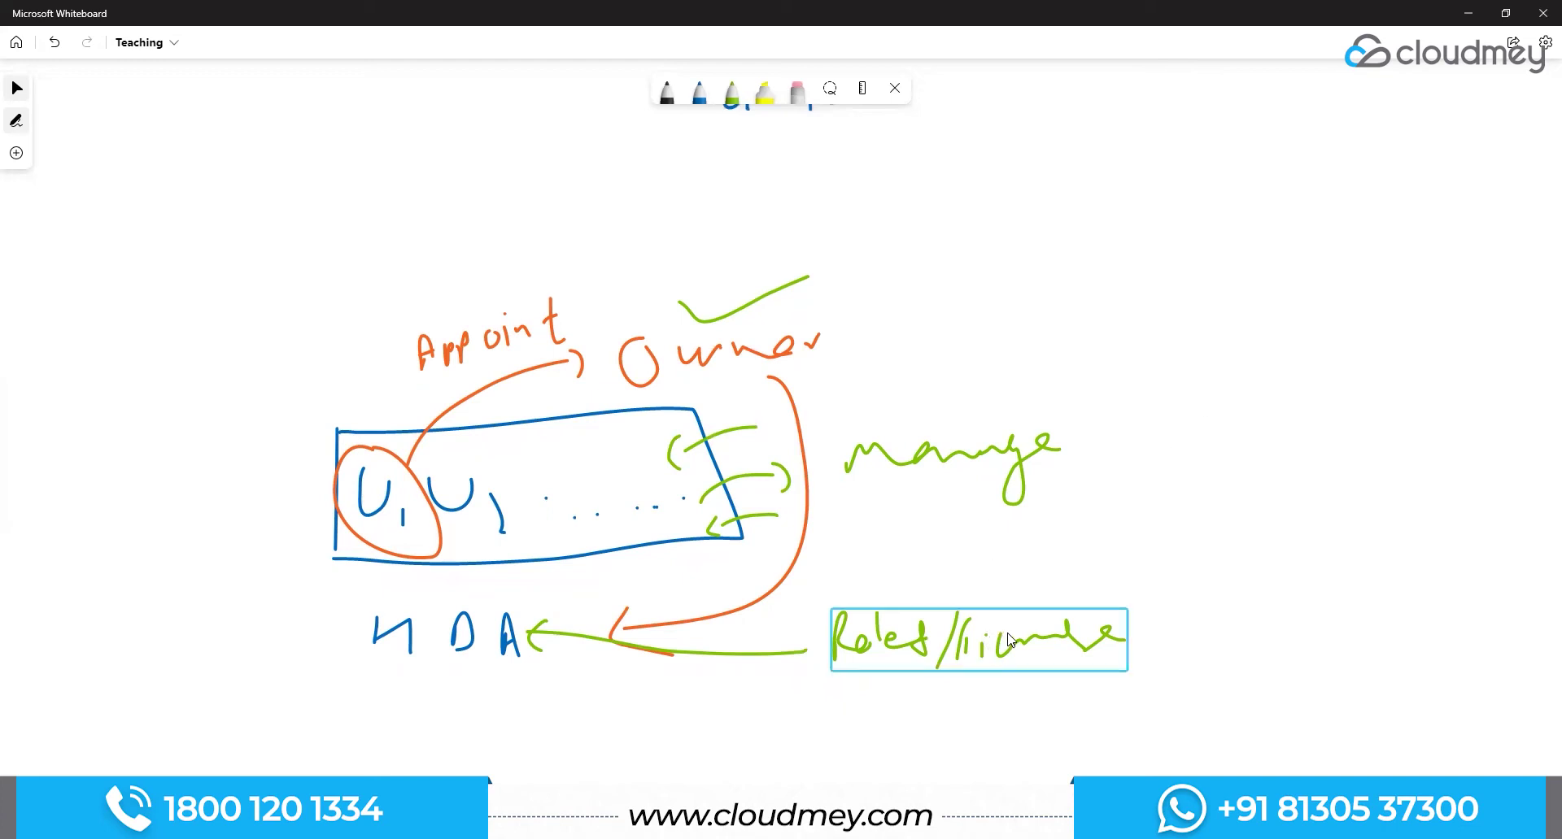
scroll(1229, 638, "down", 1)
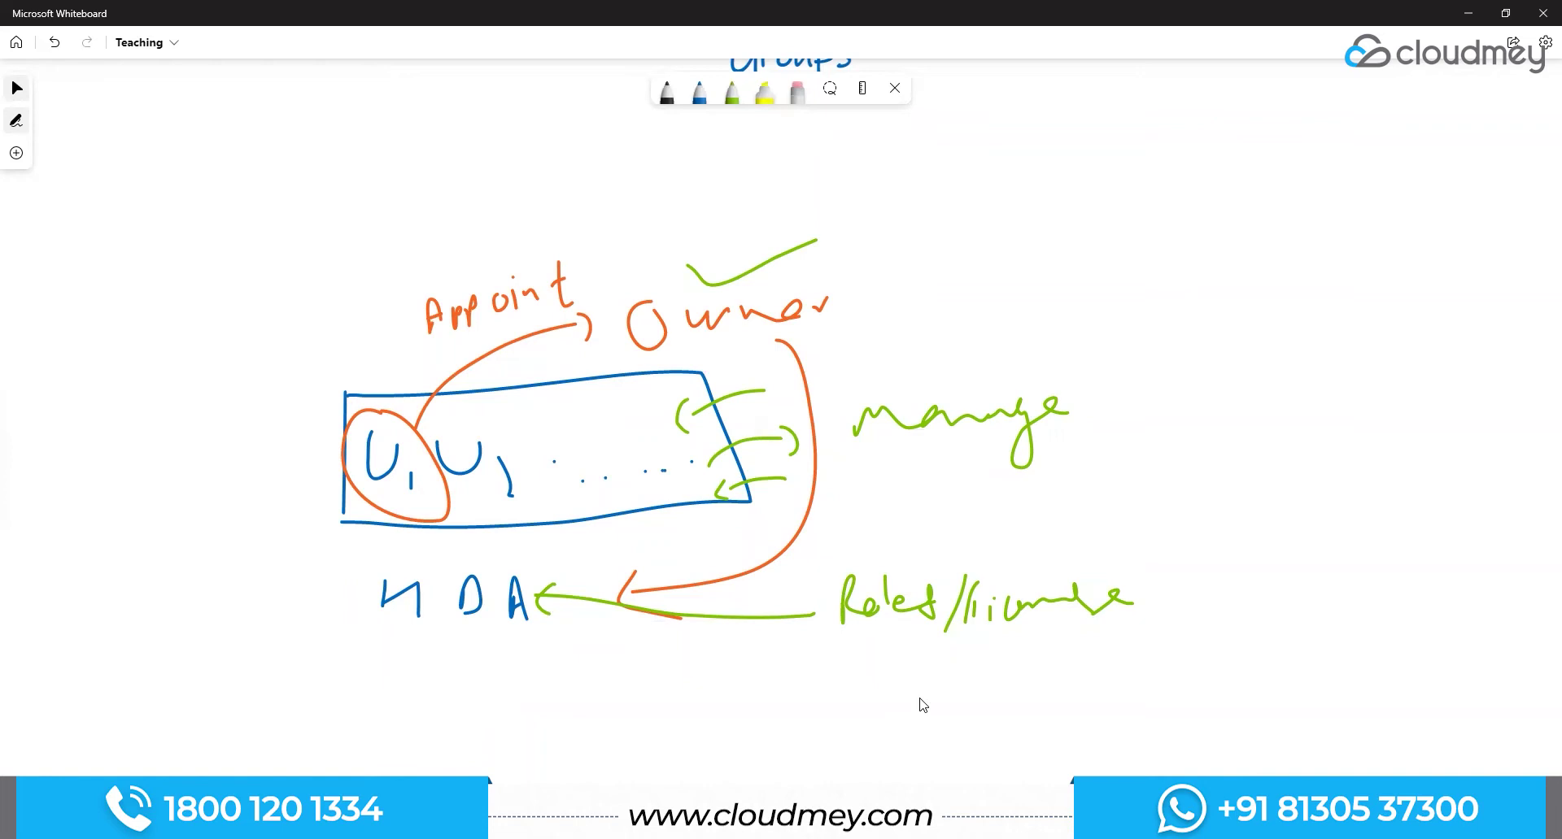
left_click_drag(928, 694, 940, 631)
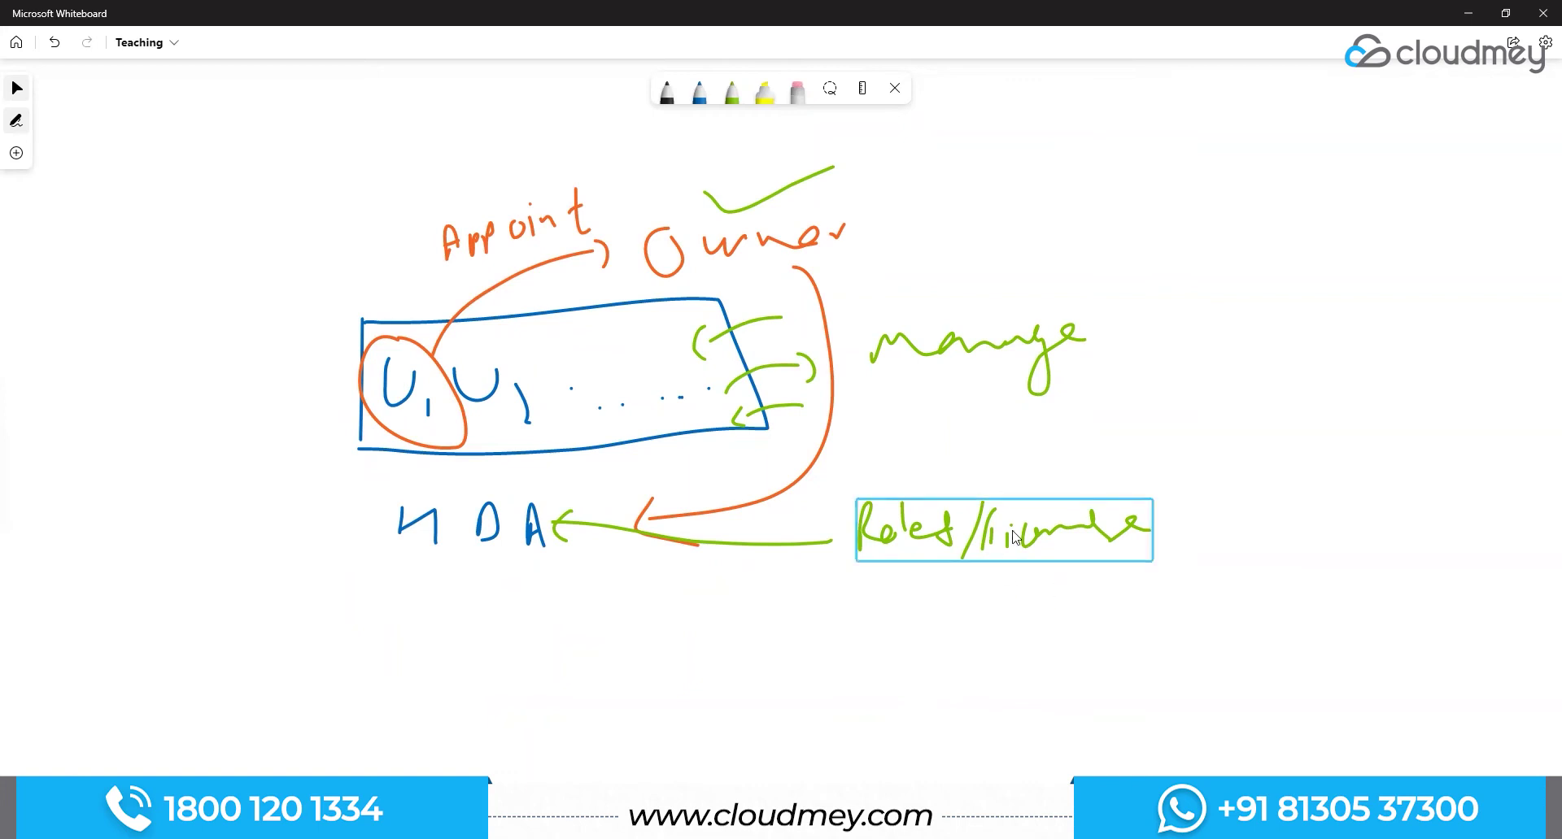
scroll(907, 643, "up", 1)
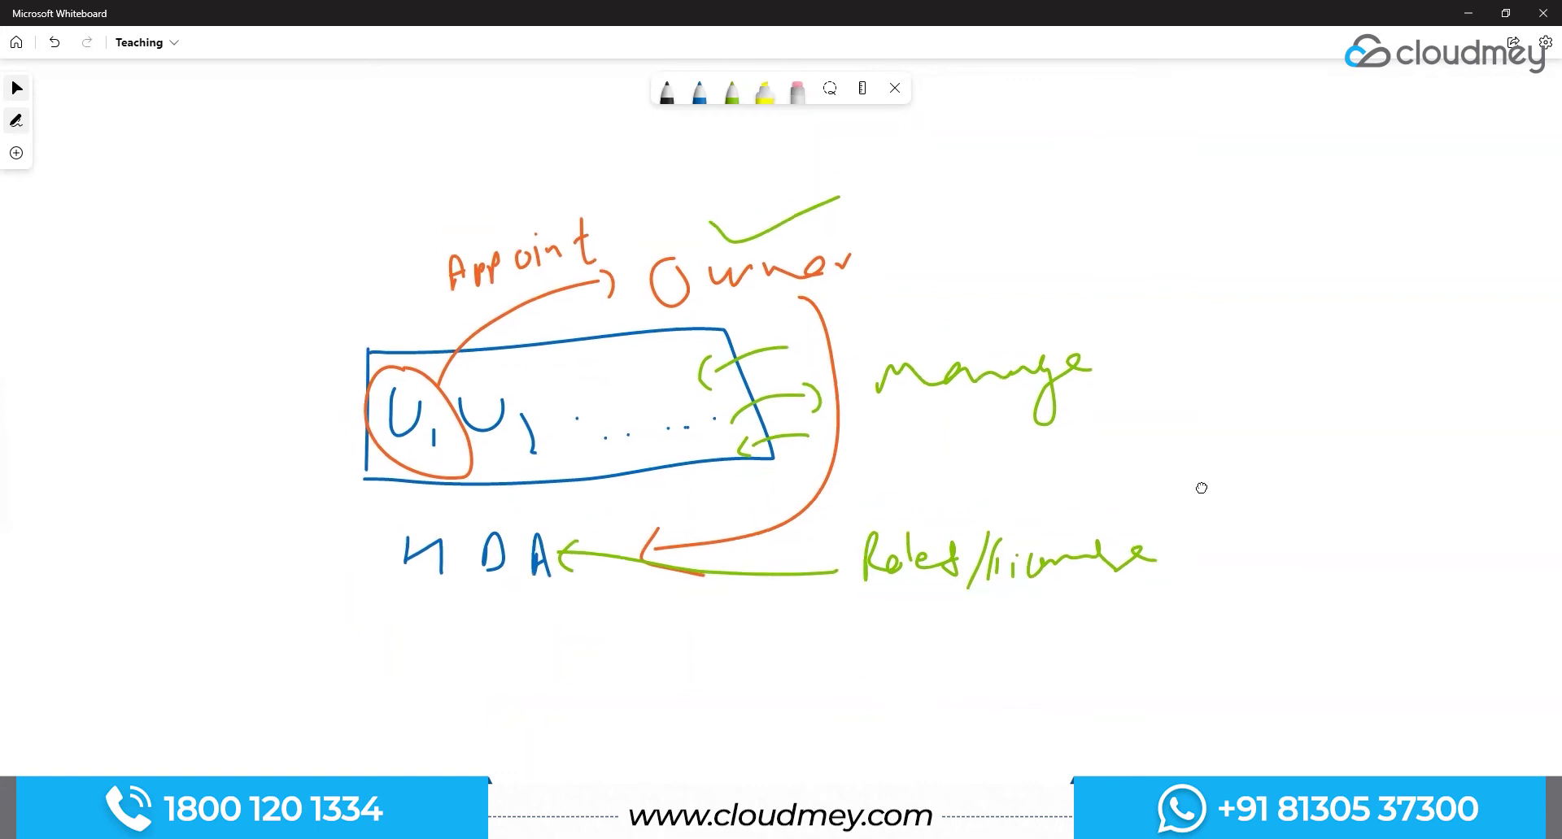
scroll(1203, 496, "up", 1)
scroll(1210, 511, "up", 1)
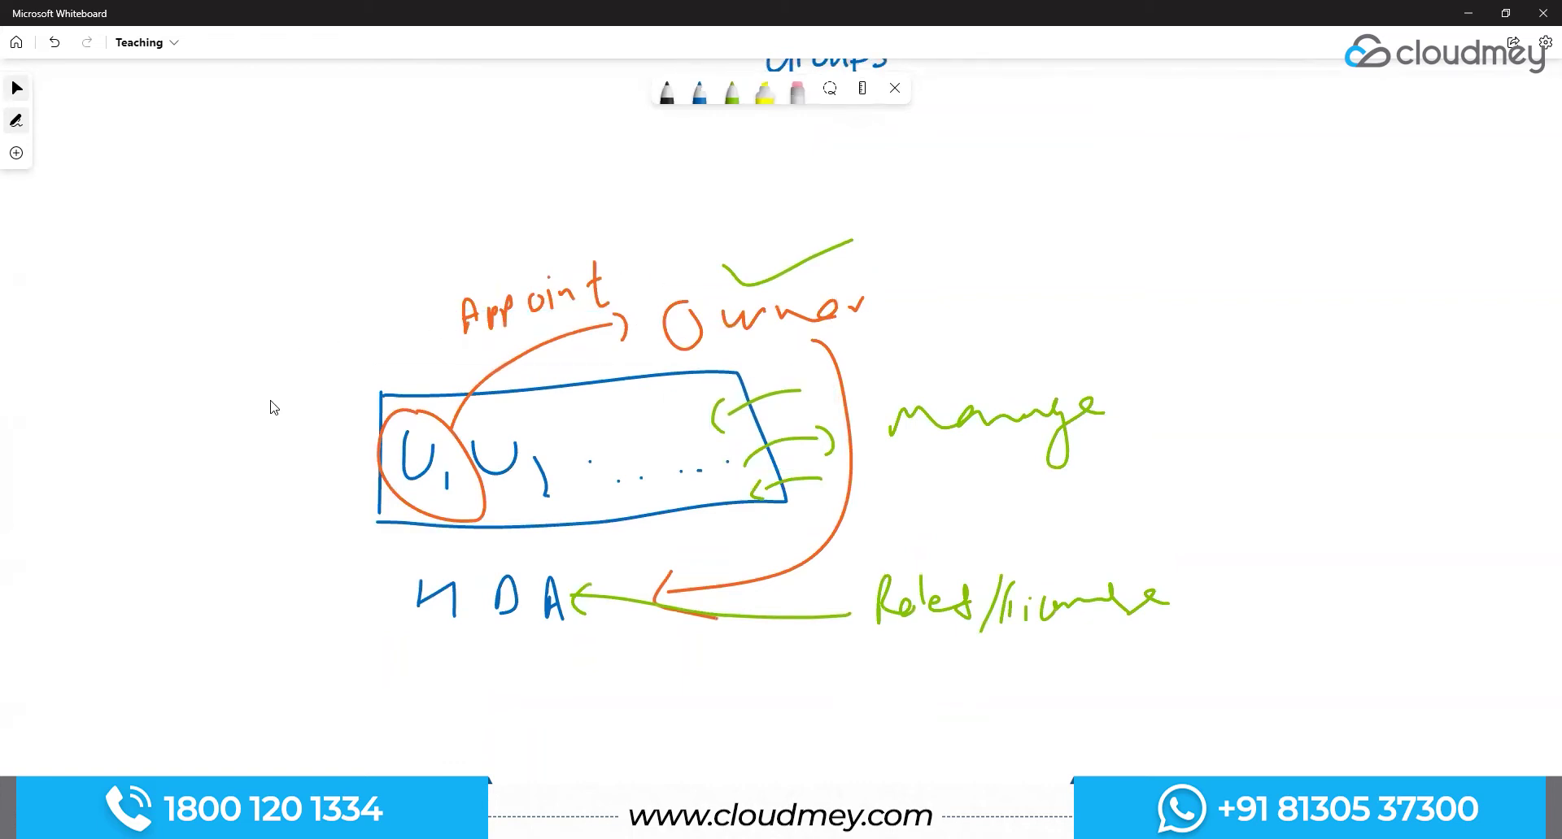
left_click_drag(301, 440, 322, 268)
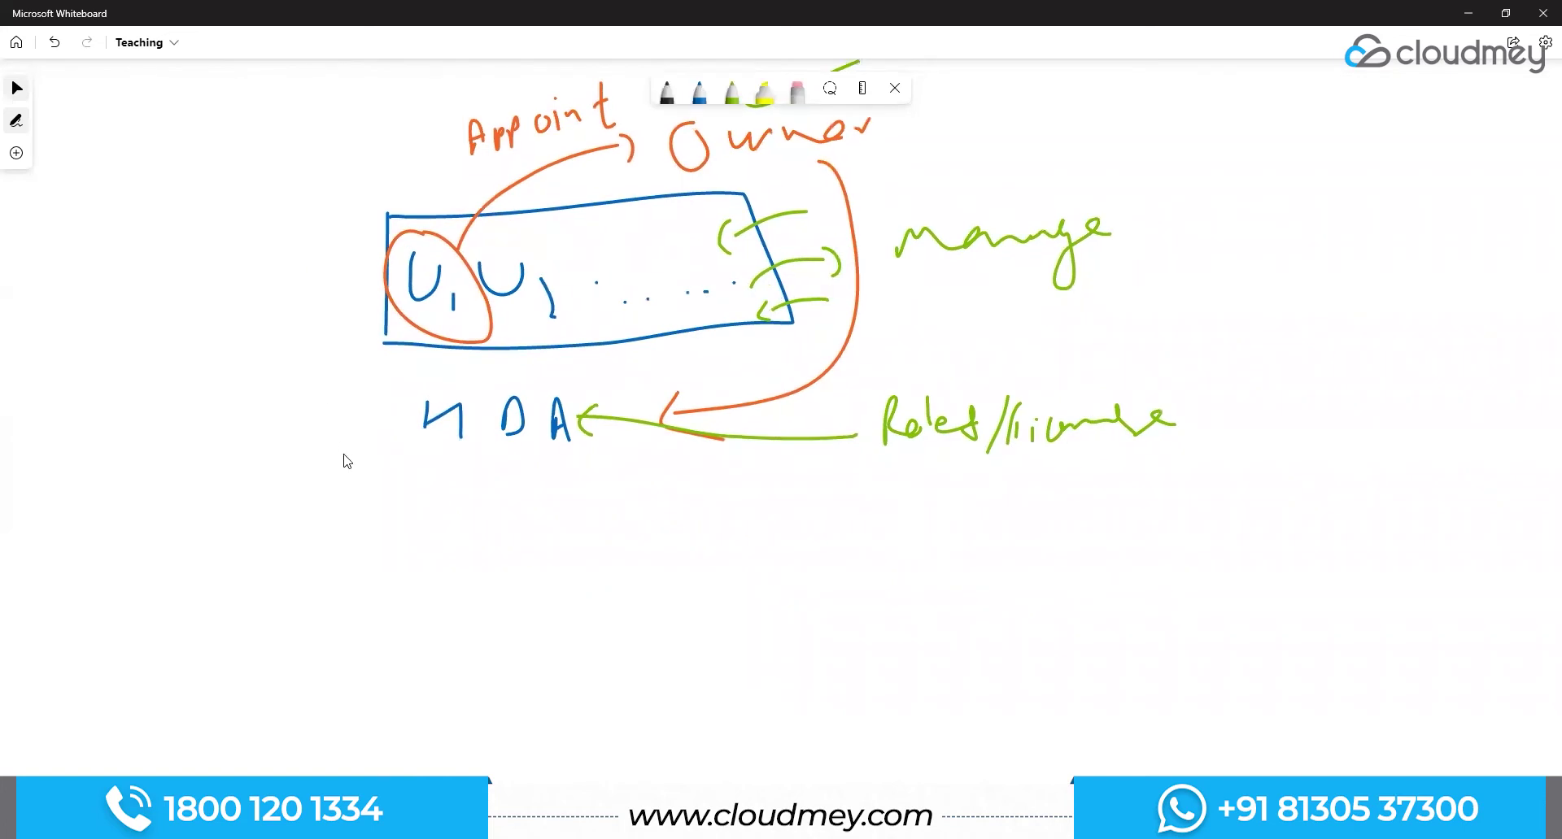
left_click_drag(613, 534, 637, 626)
scroll(1230, 307, "up", 3)
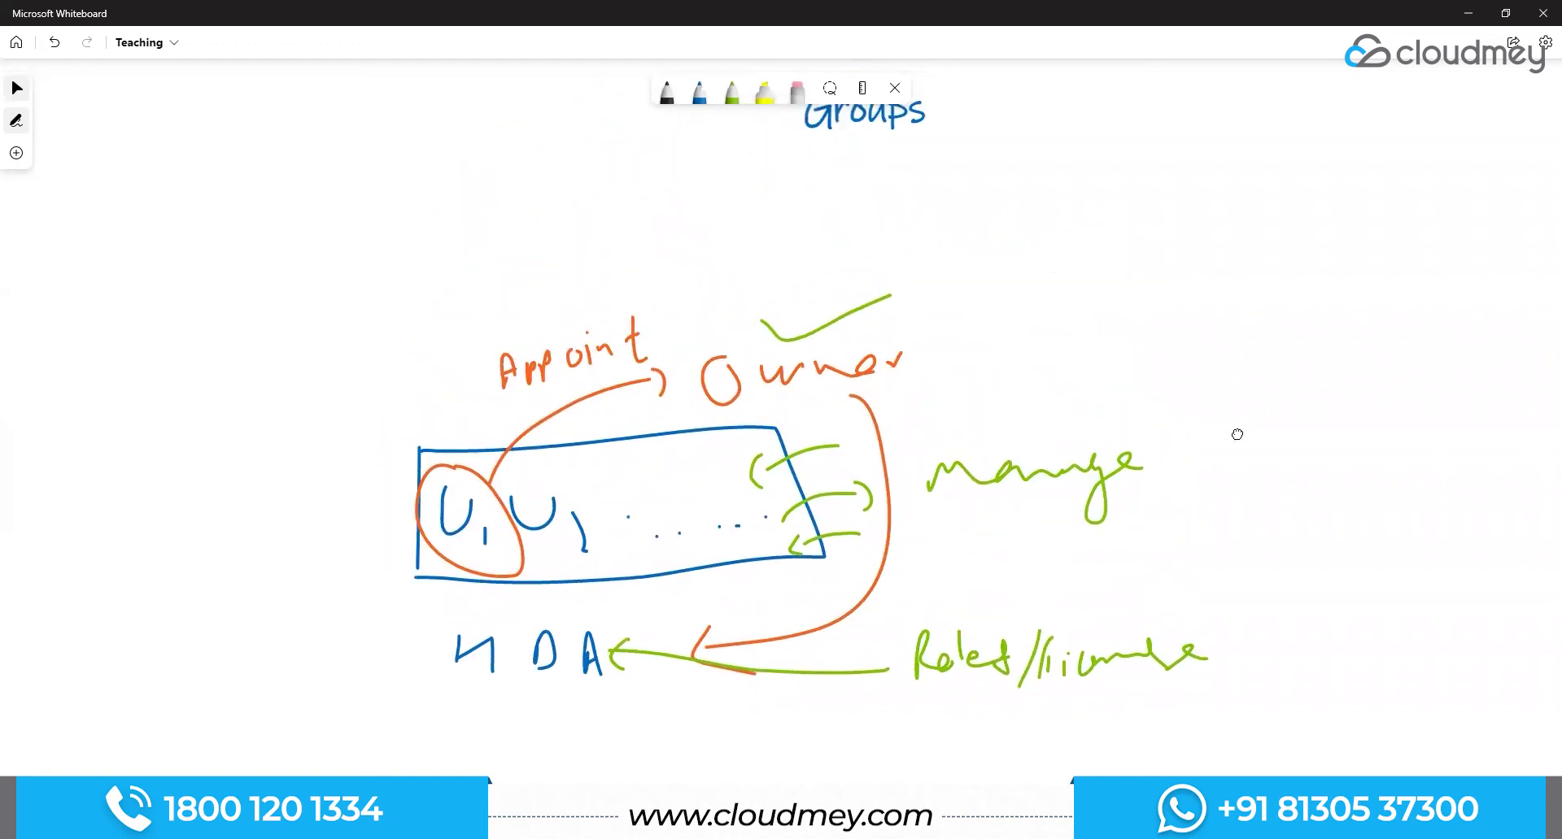
scroll(1455, 492, "right", 2)
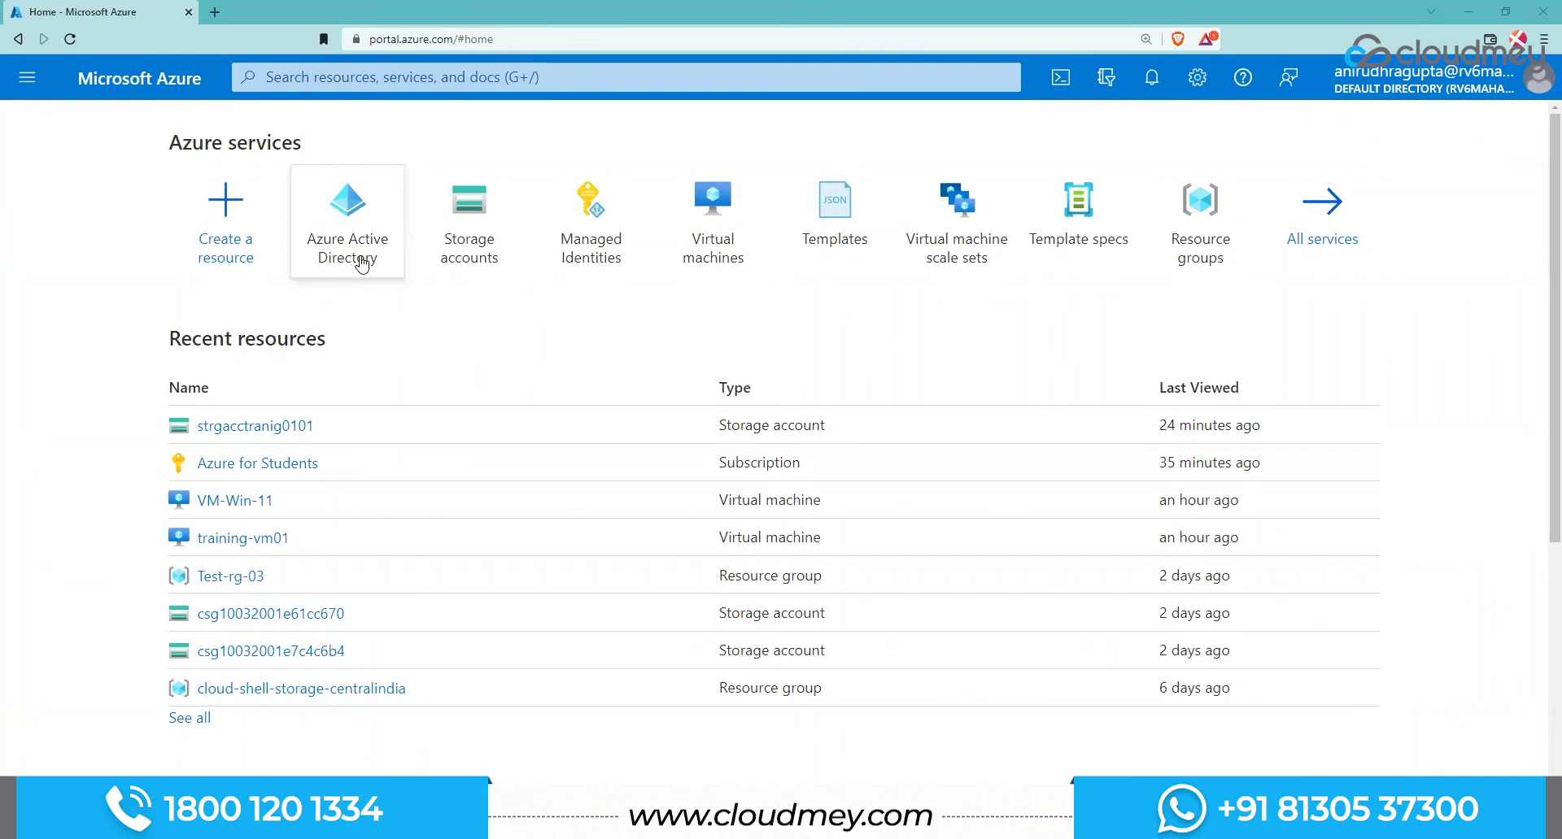
Step: Switch to the Azure portal, open the groups of Azure Active Directory and start a new group
left_click(362, 262)
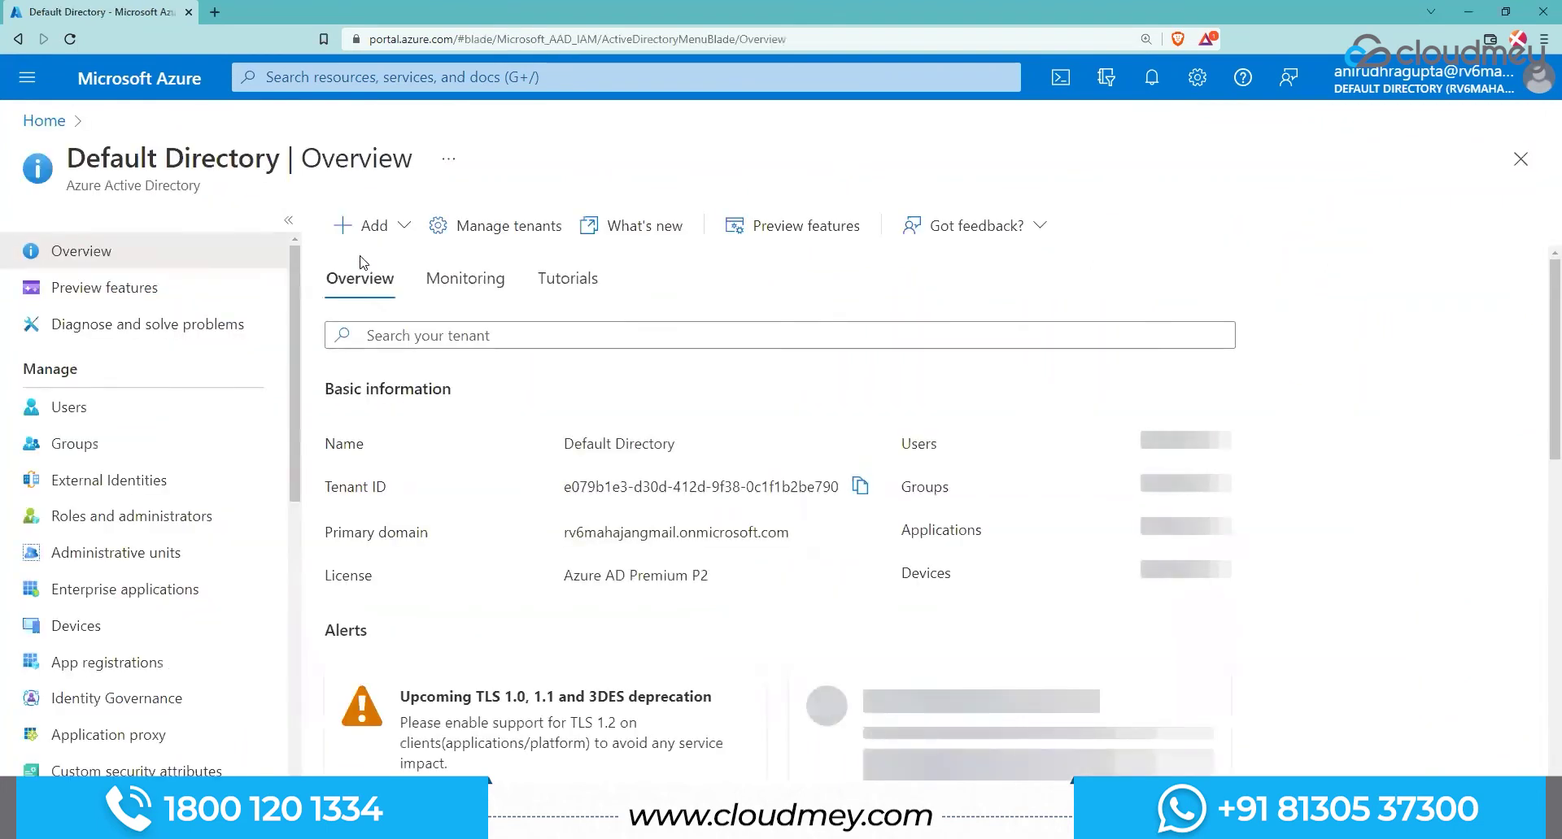
left_click(92, 451)
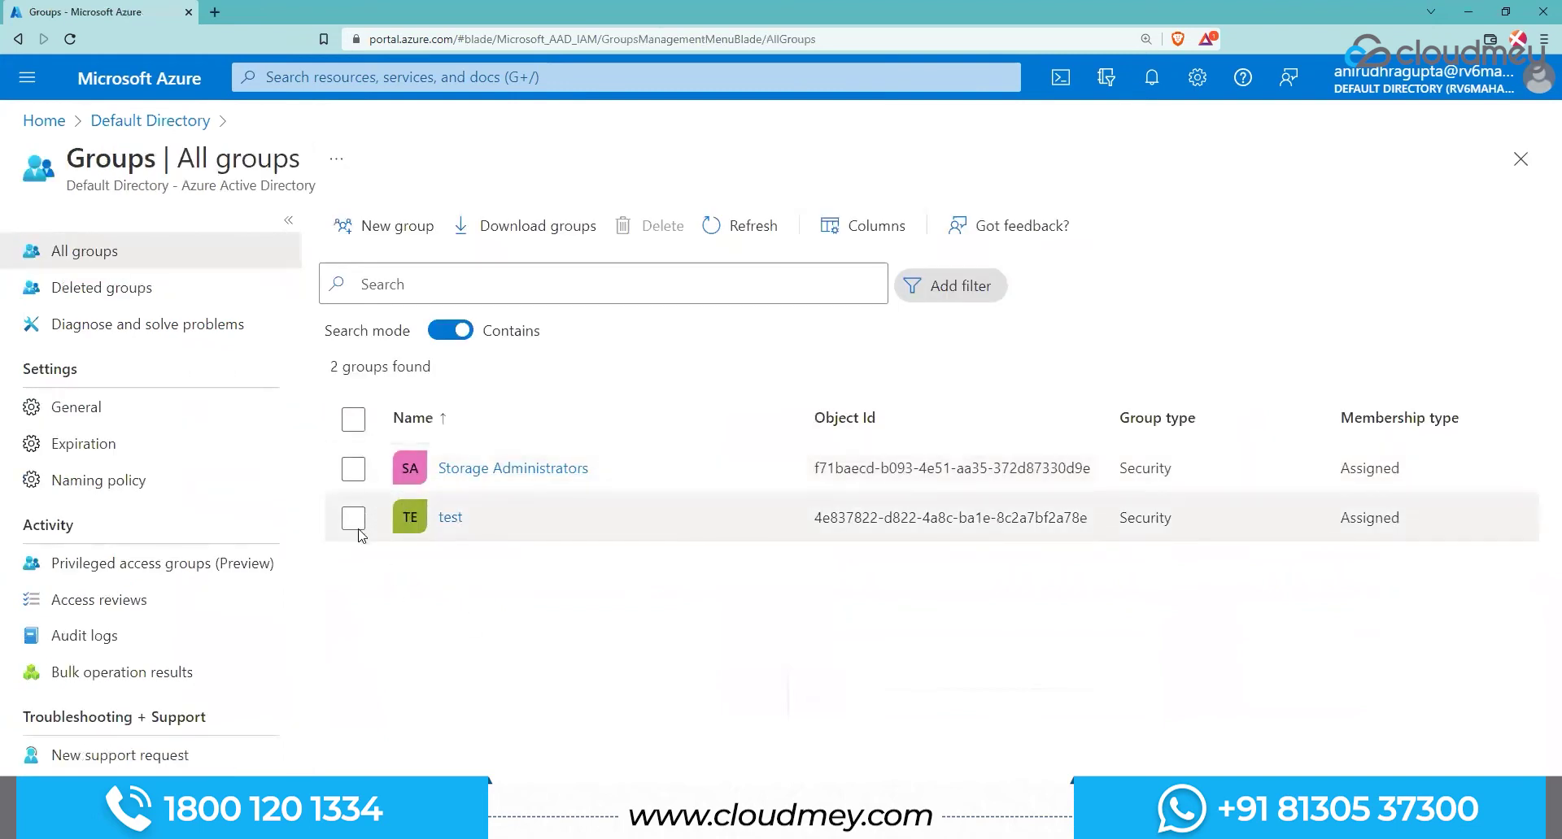
left_click(404, 229)
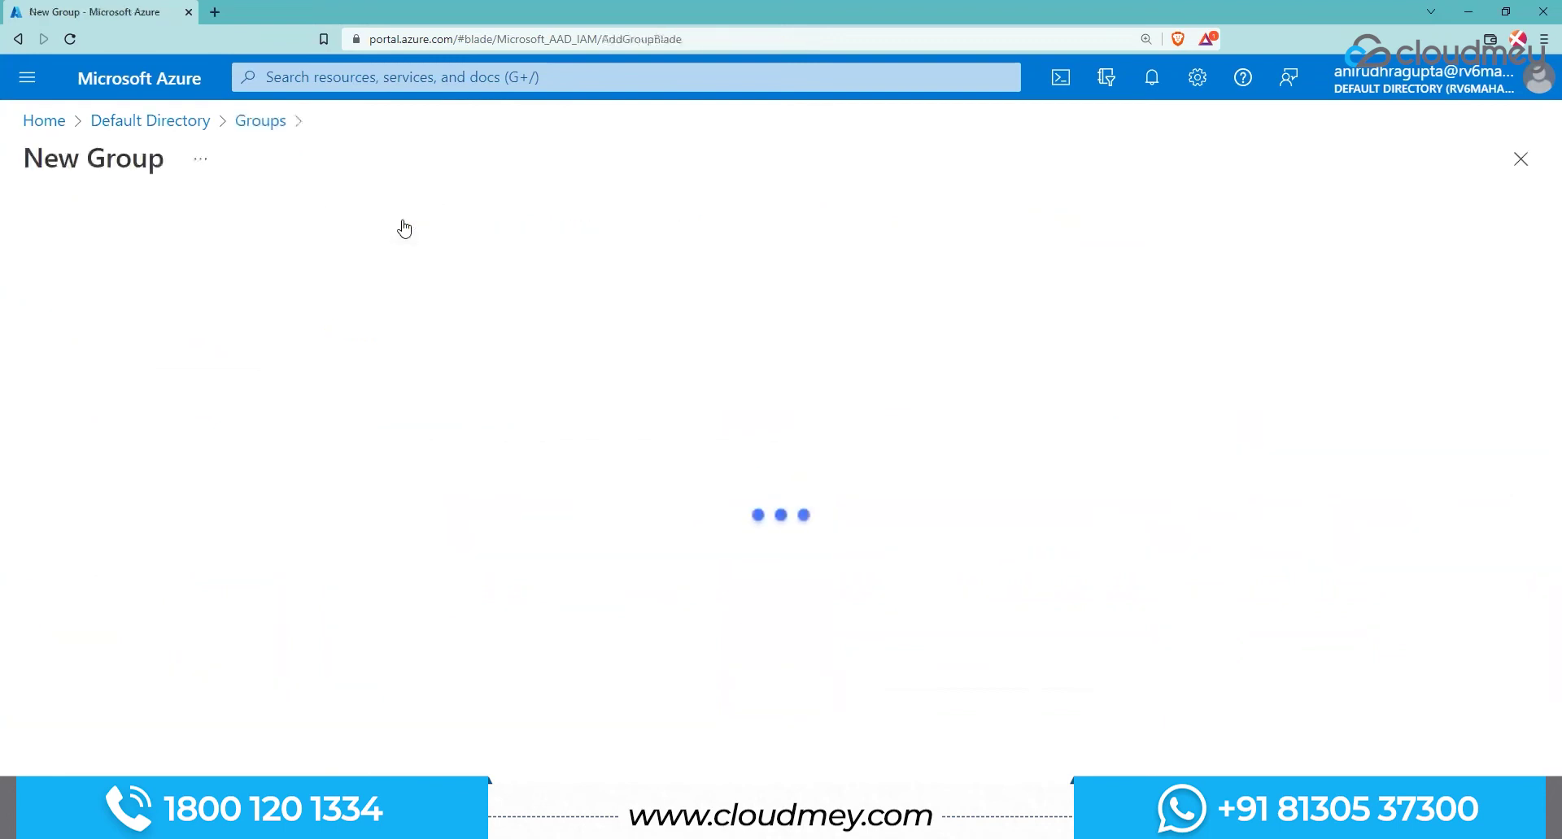
Step: Keep the group type as Security and name the new group "Hdesk Admins", leaving the description empty
left_click(247, 274)
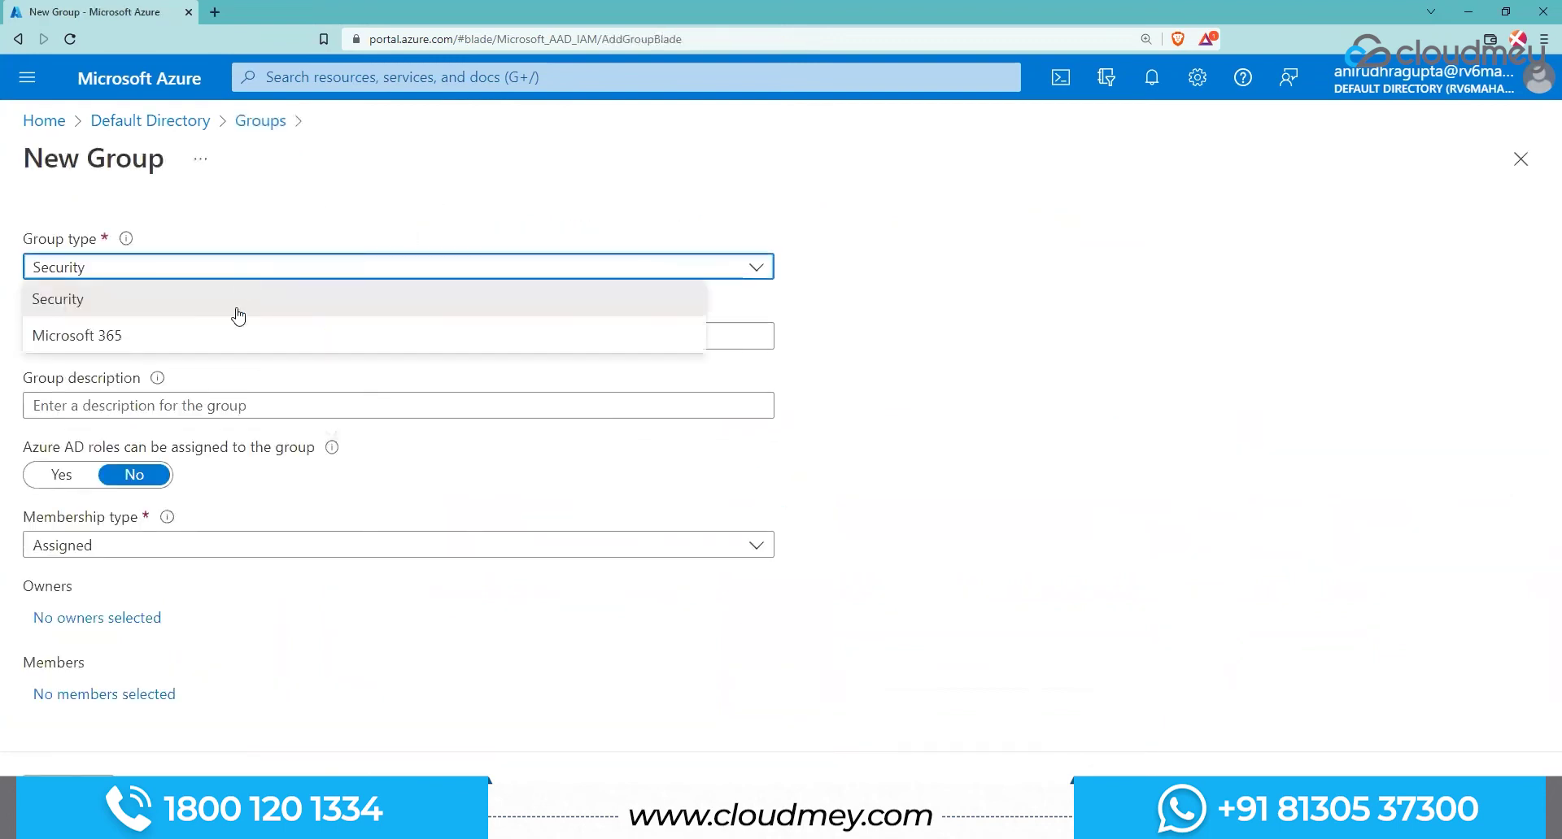
left_click(209, 276)
left_click(197, 335)
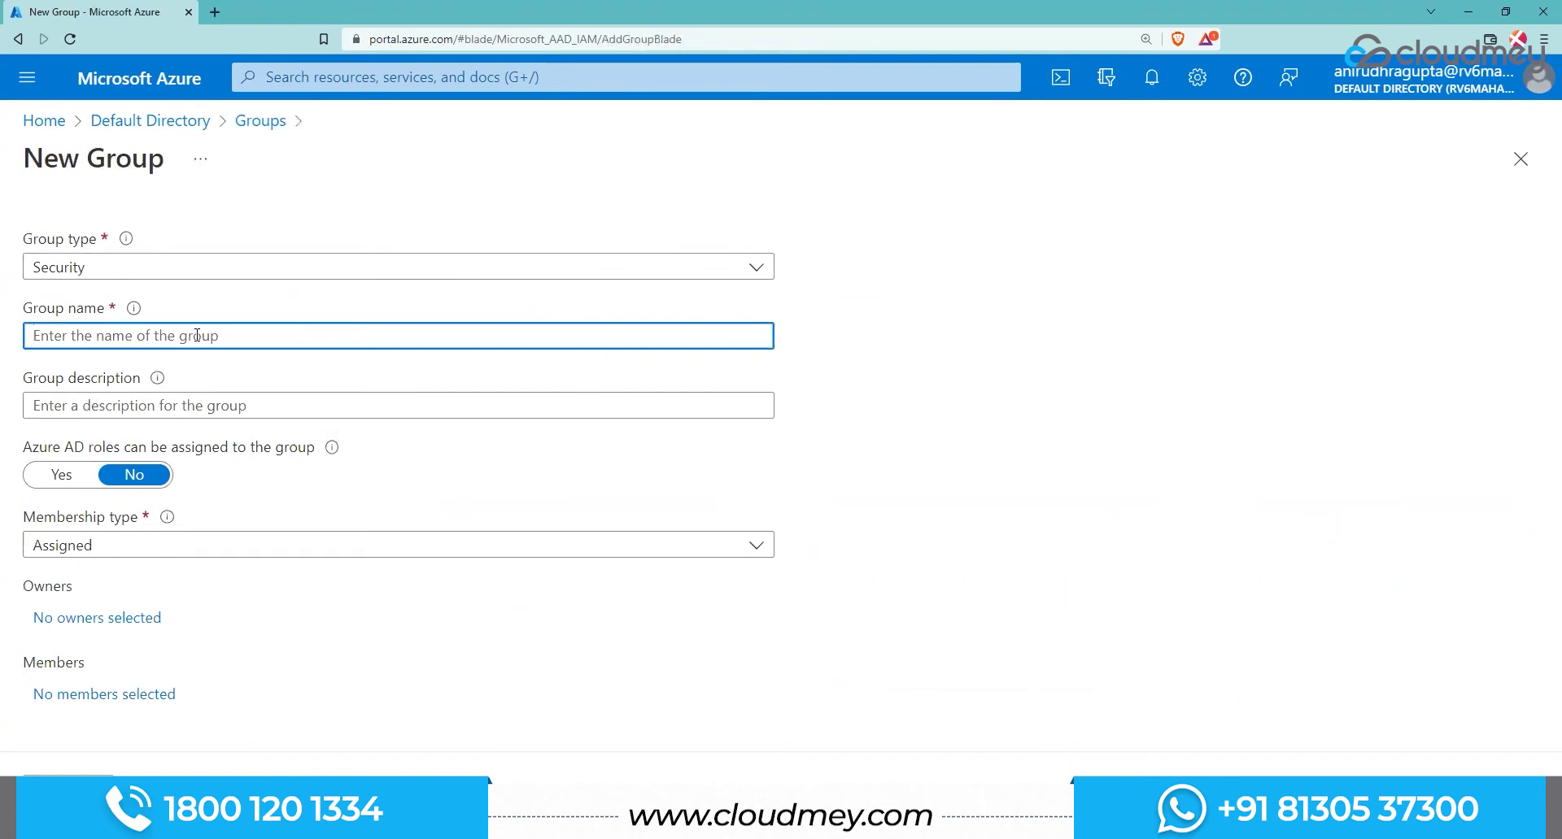
type("Hdeesk")
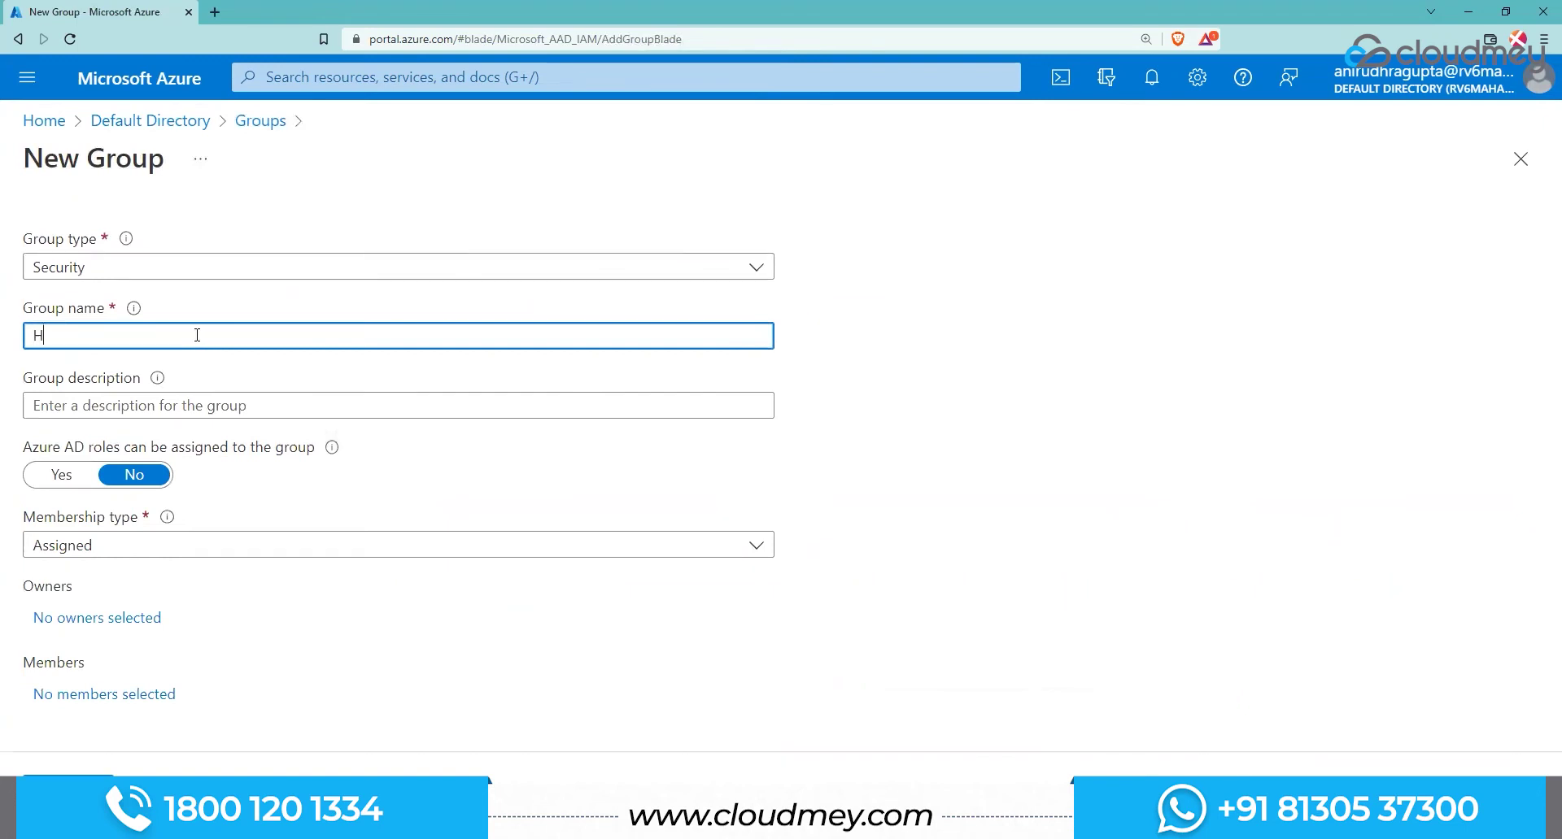
key("BackSpace")
key("BackSpace")
key("BackSpace")
type("sk Admins")
left_click(869, 408)
left_click(186, 411)
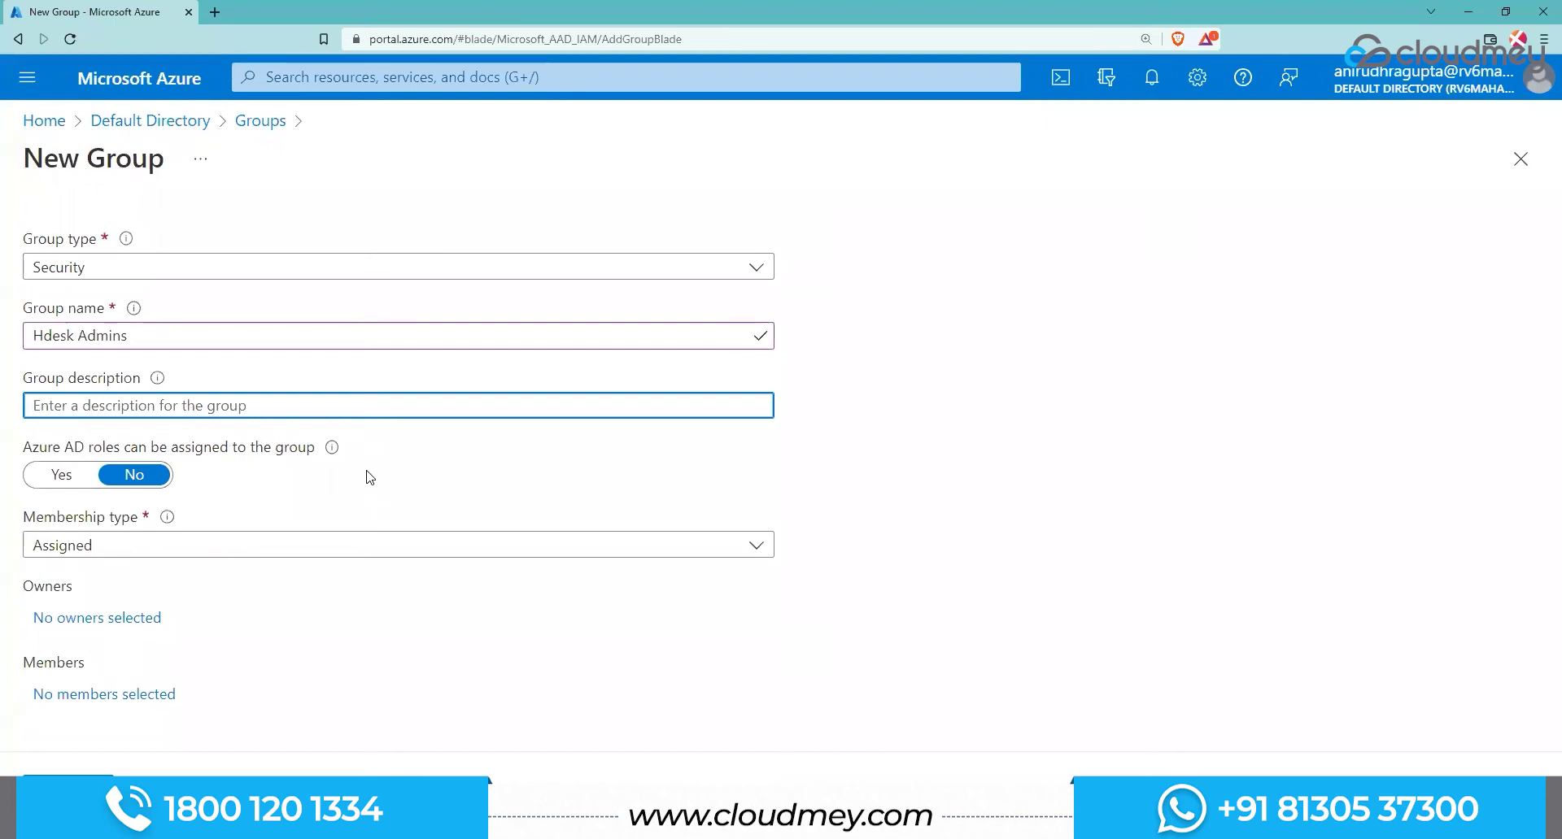
Step: Examine the help note for the "Azure AD roles can be assigned to the group" setting
left_click(58, 453)
left_click_drag(59, 453, 332, 454)
mouse_move(332, 454)
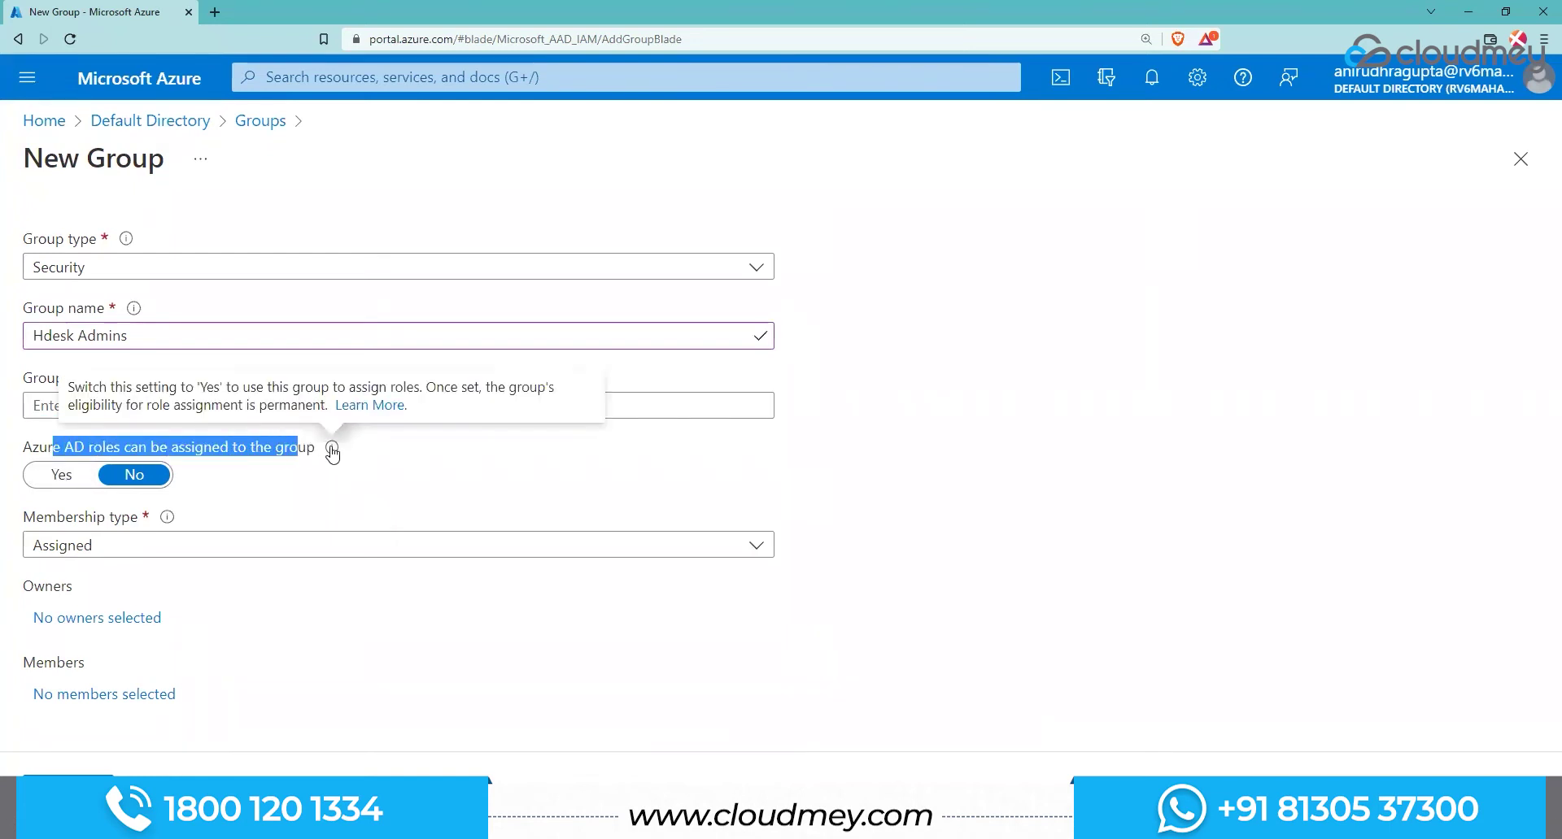
left_click(329, 486)
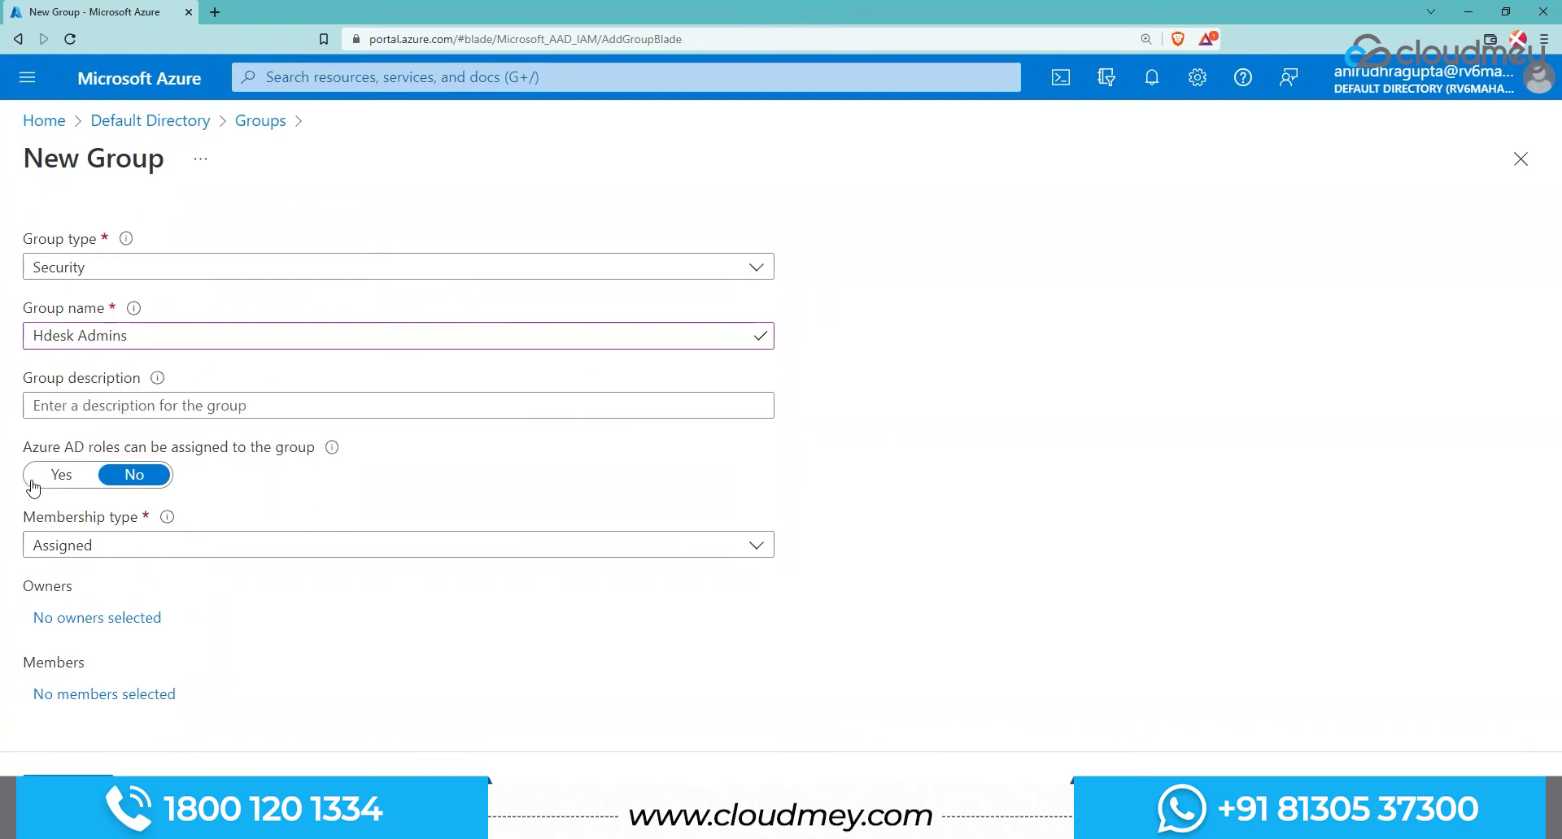
left_click(74, 340)
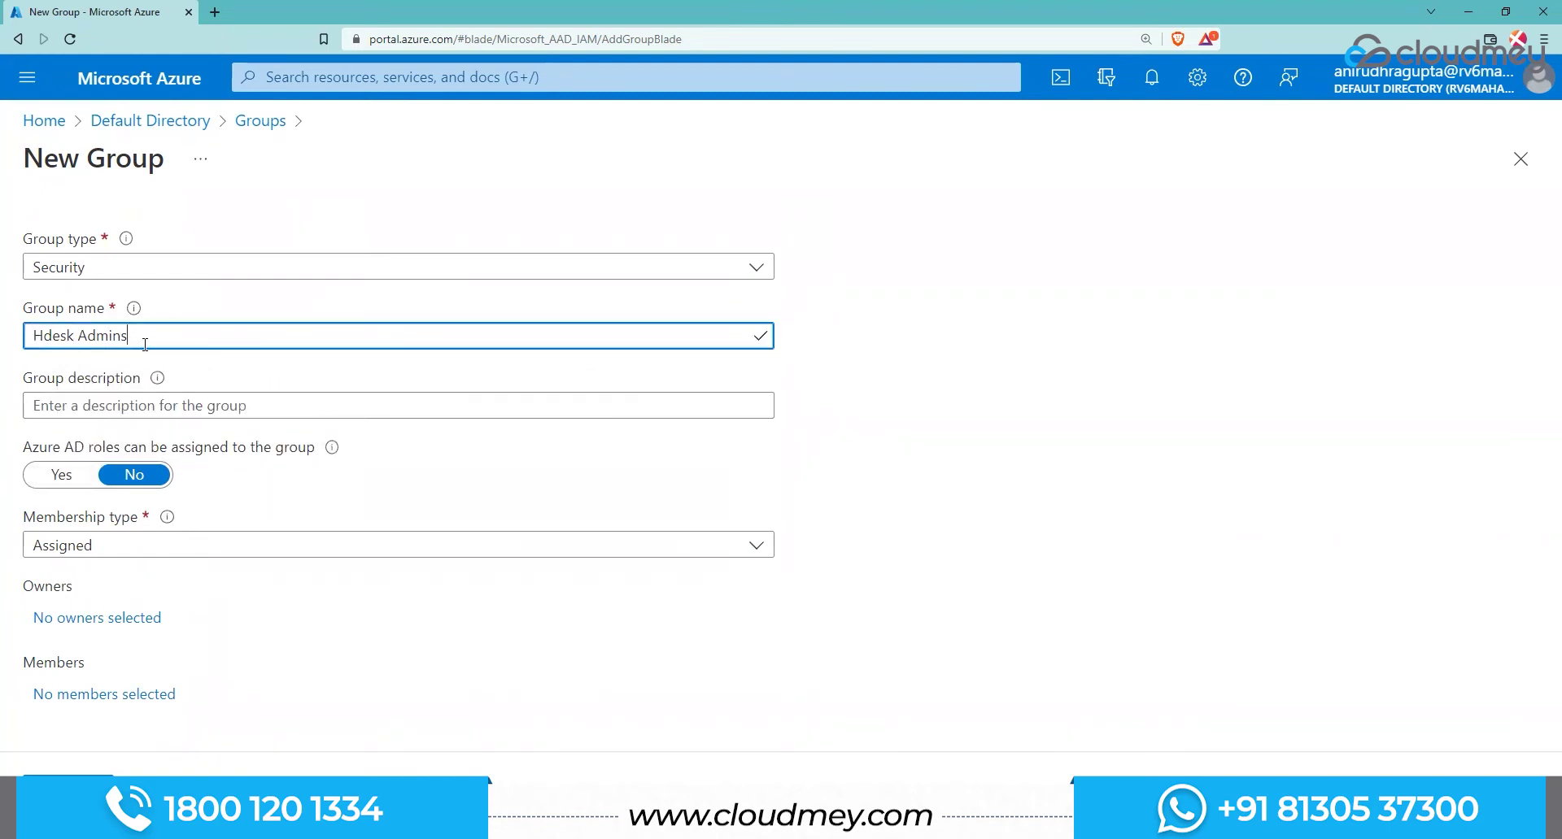
Step: Allow Azure AD roles to be assigned to the new group by setting that option to Yes
left_click(63, 476)
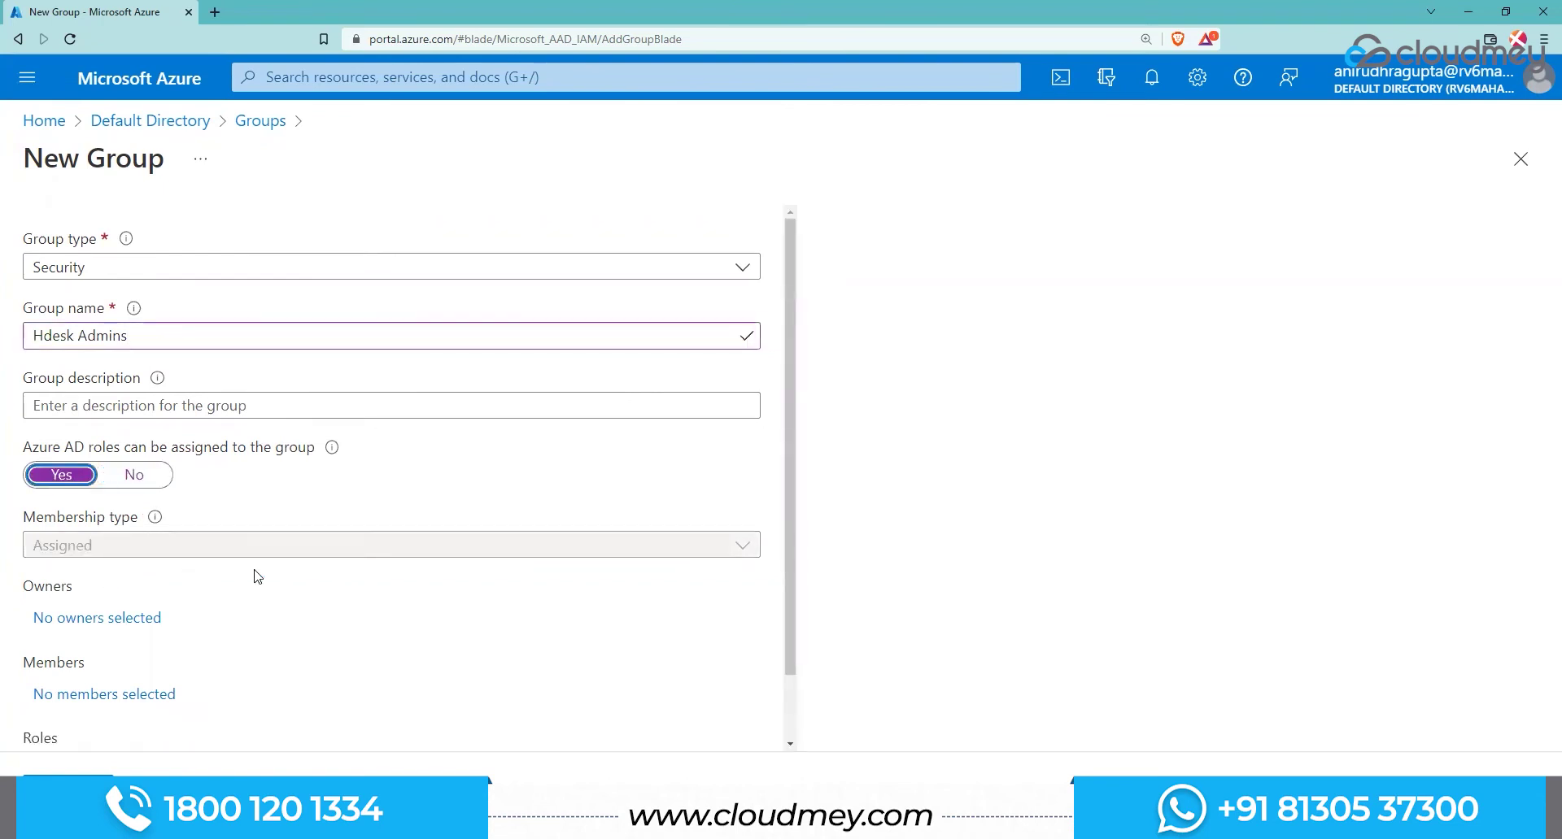
scroll(277, 577, "down", 1)
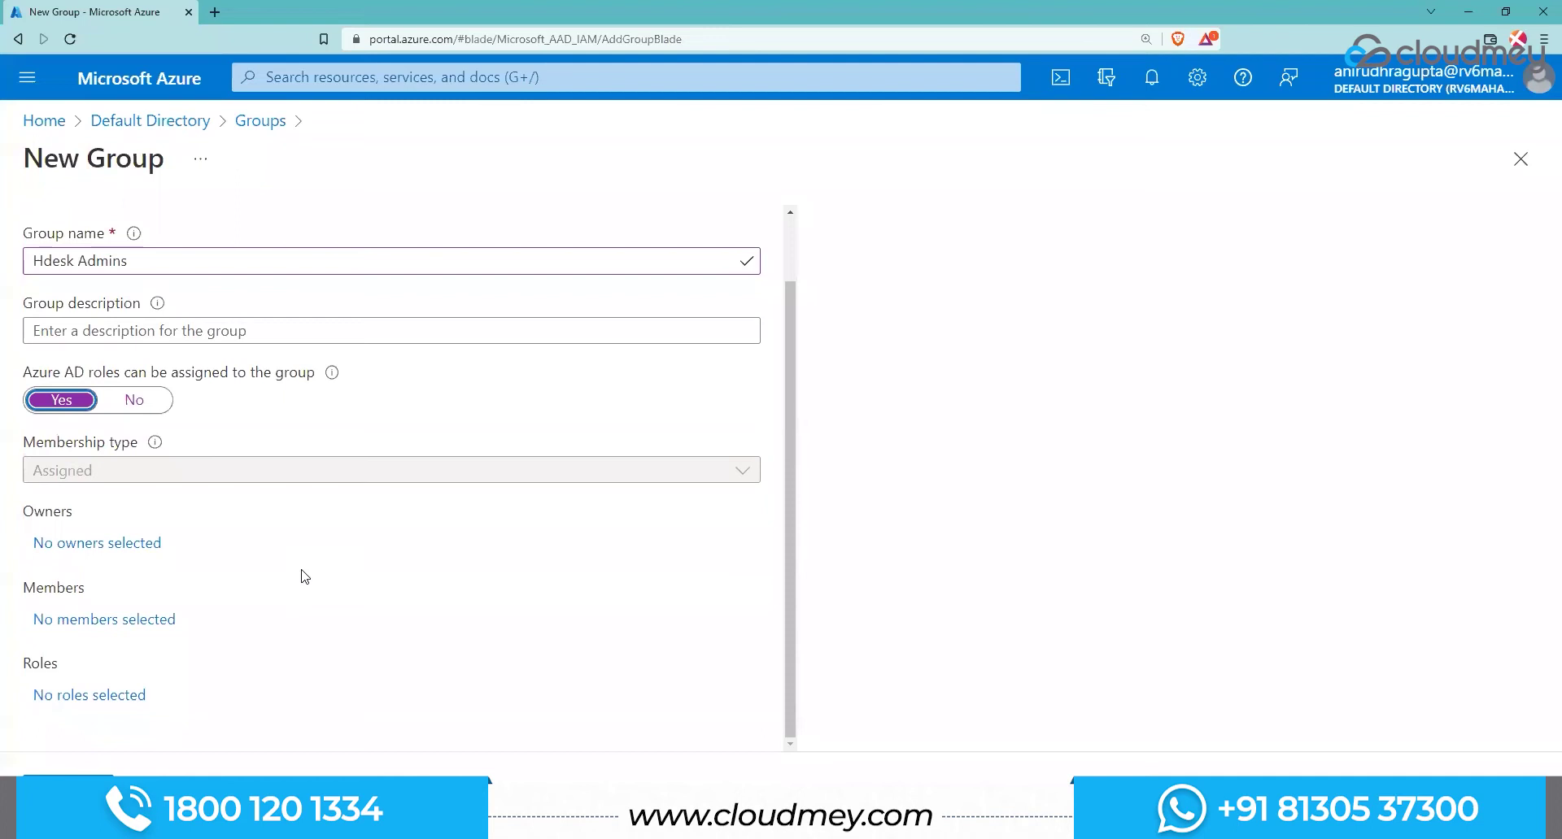
left_click(114, 476)
left_click(253, 519)
Step: Add Demo user 03 and Demo User01 as members of the new group
left_click(83, 623)
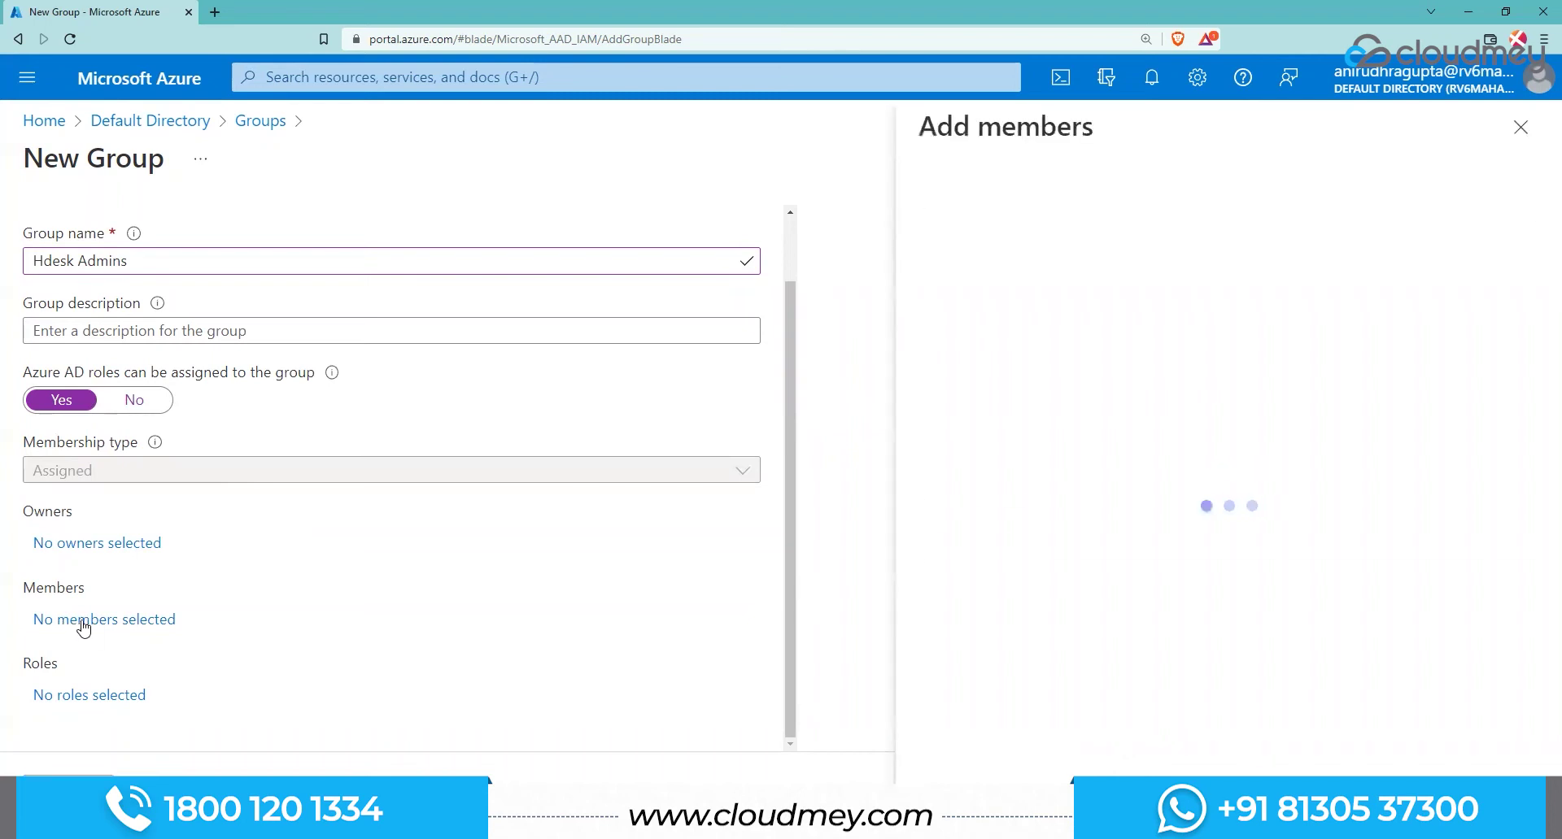
scroll(1047, 380, "down", 1)
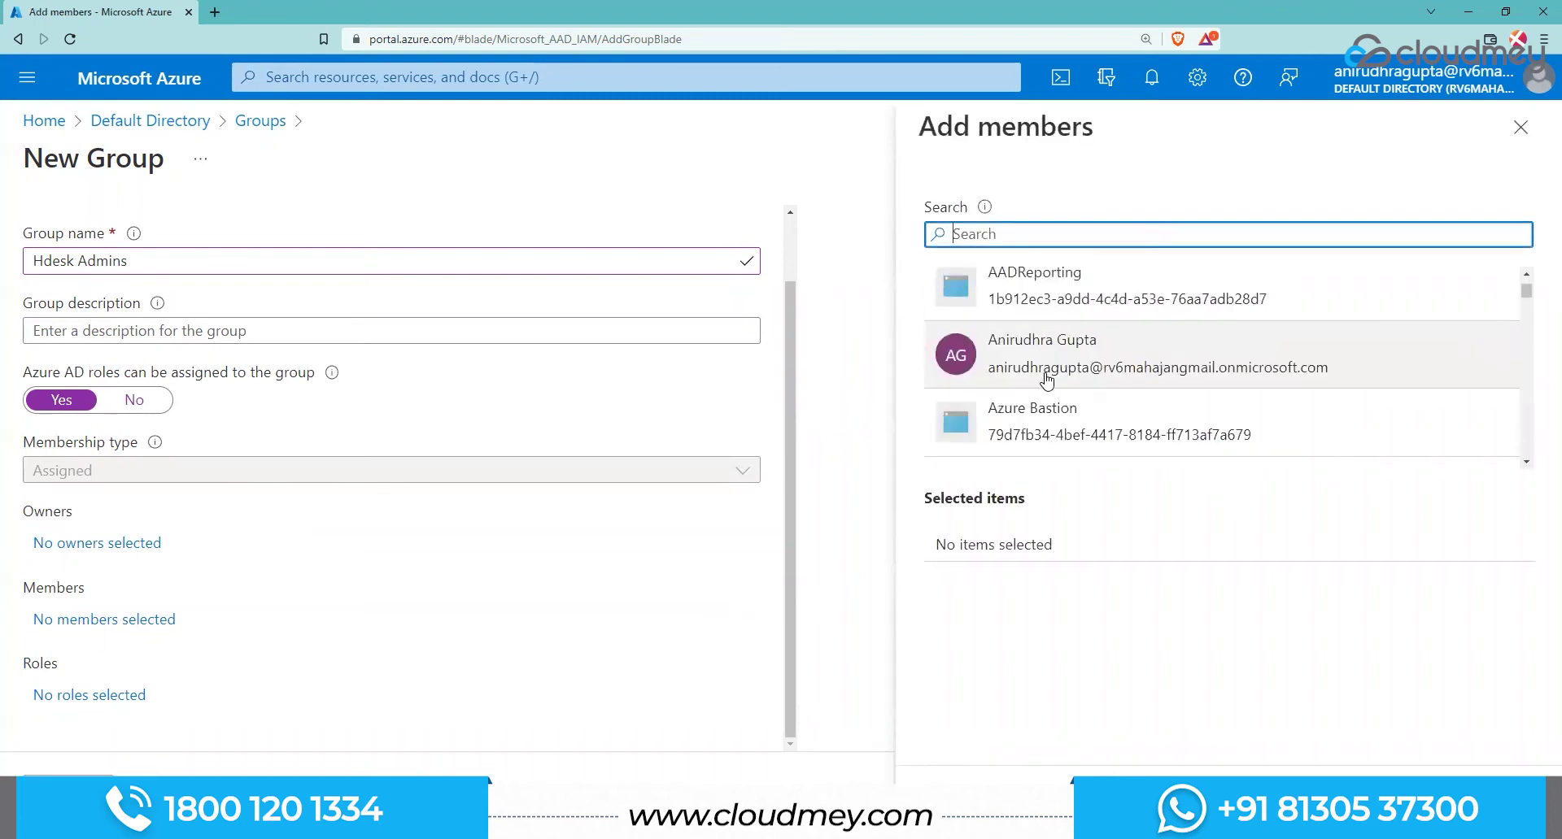
scroll(1047, 380, "down", 6)
scroll(1064, 391, "down", 8)
scroll(1065, 391, "up", 3)
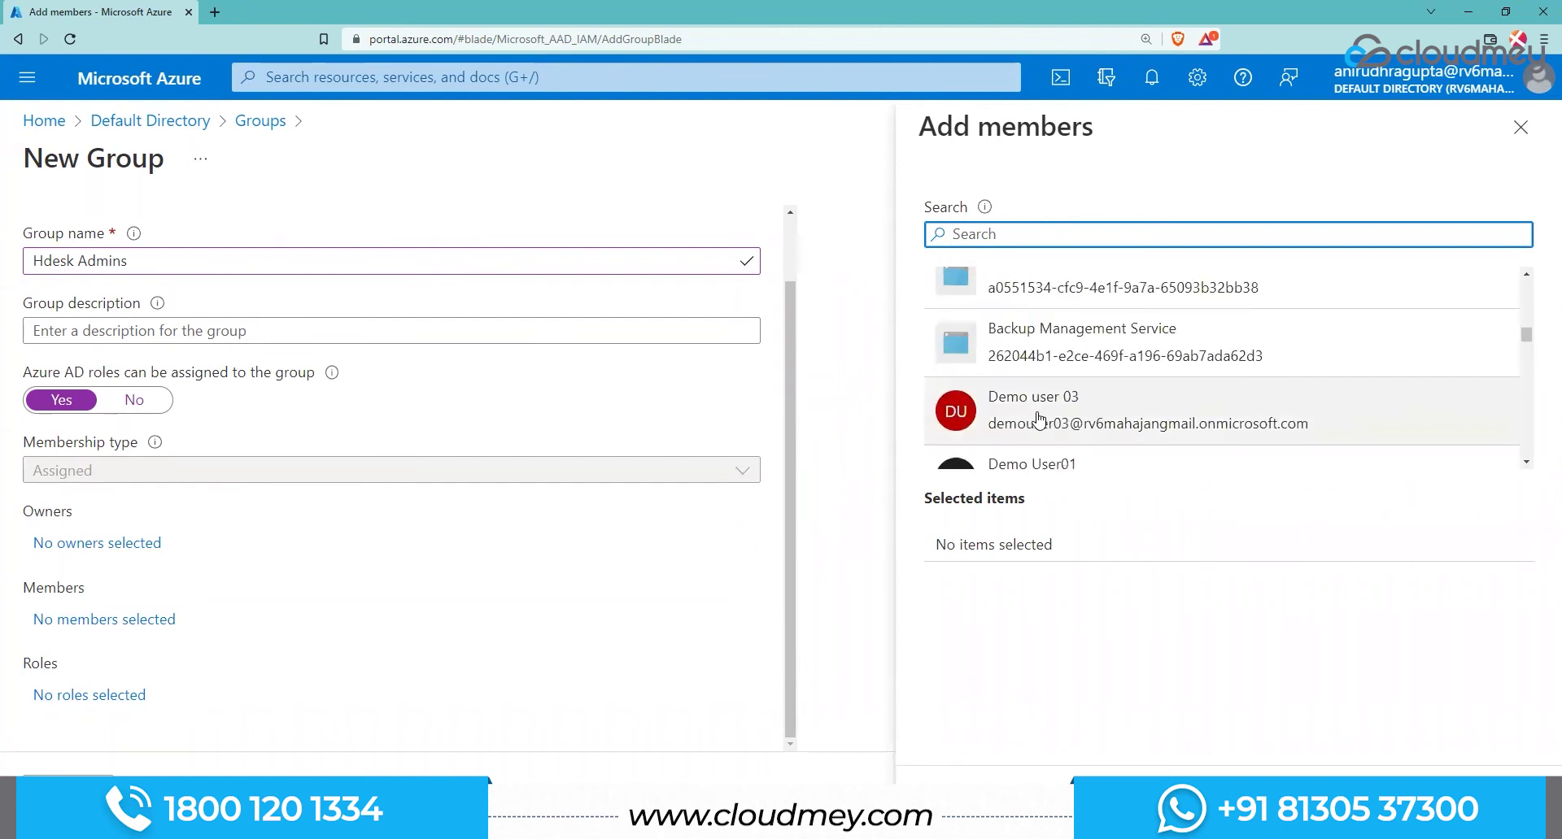
scroll(1039, 419, "down", 1)
left_click(1038, 343)
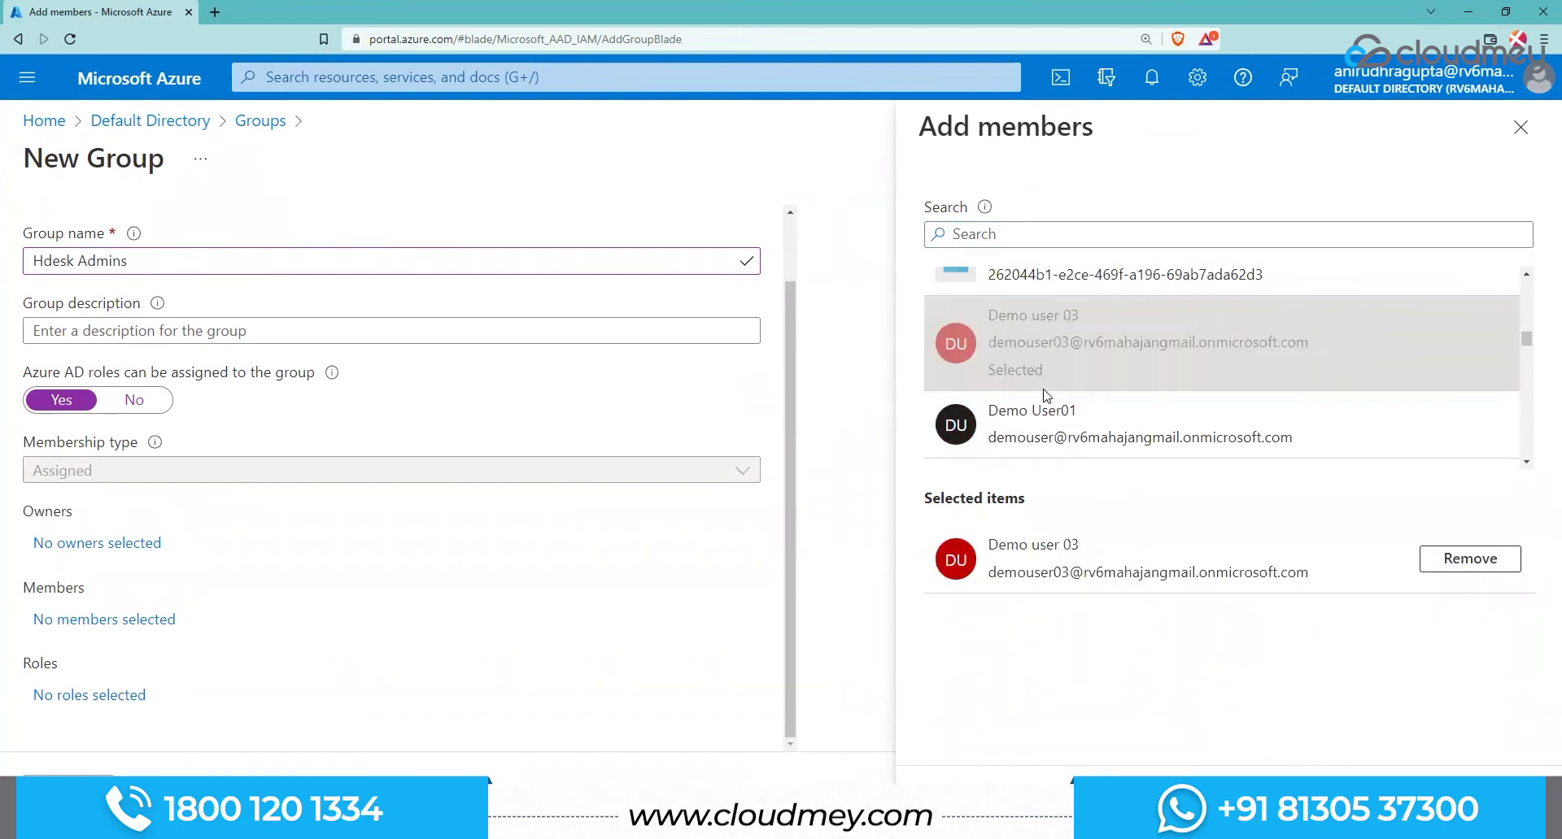
left_click(1045, 401)
scroll(1043, 429, "down", 8)
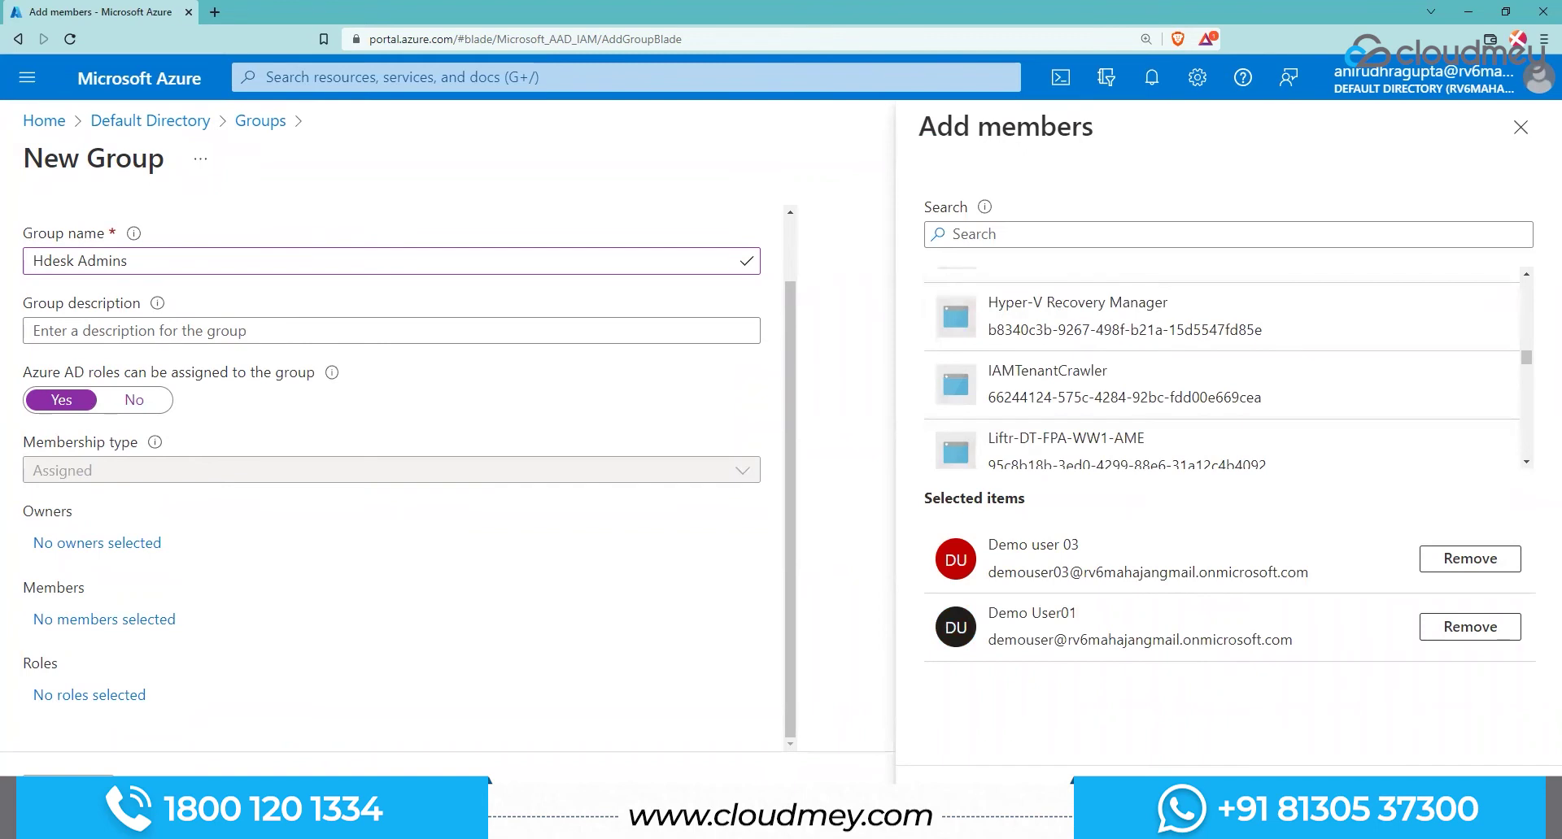
left_click(951, 801)
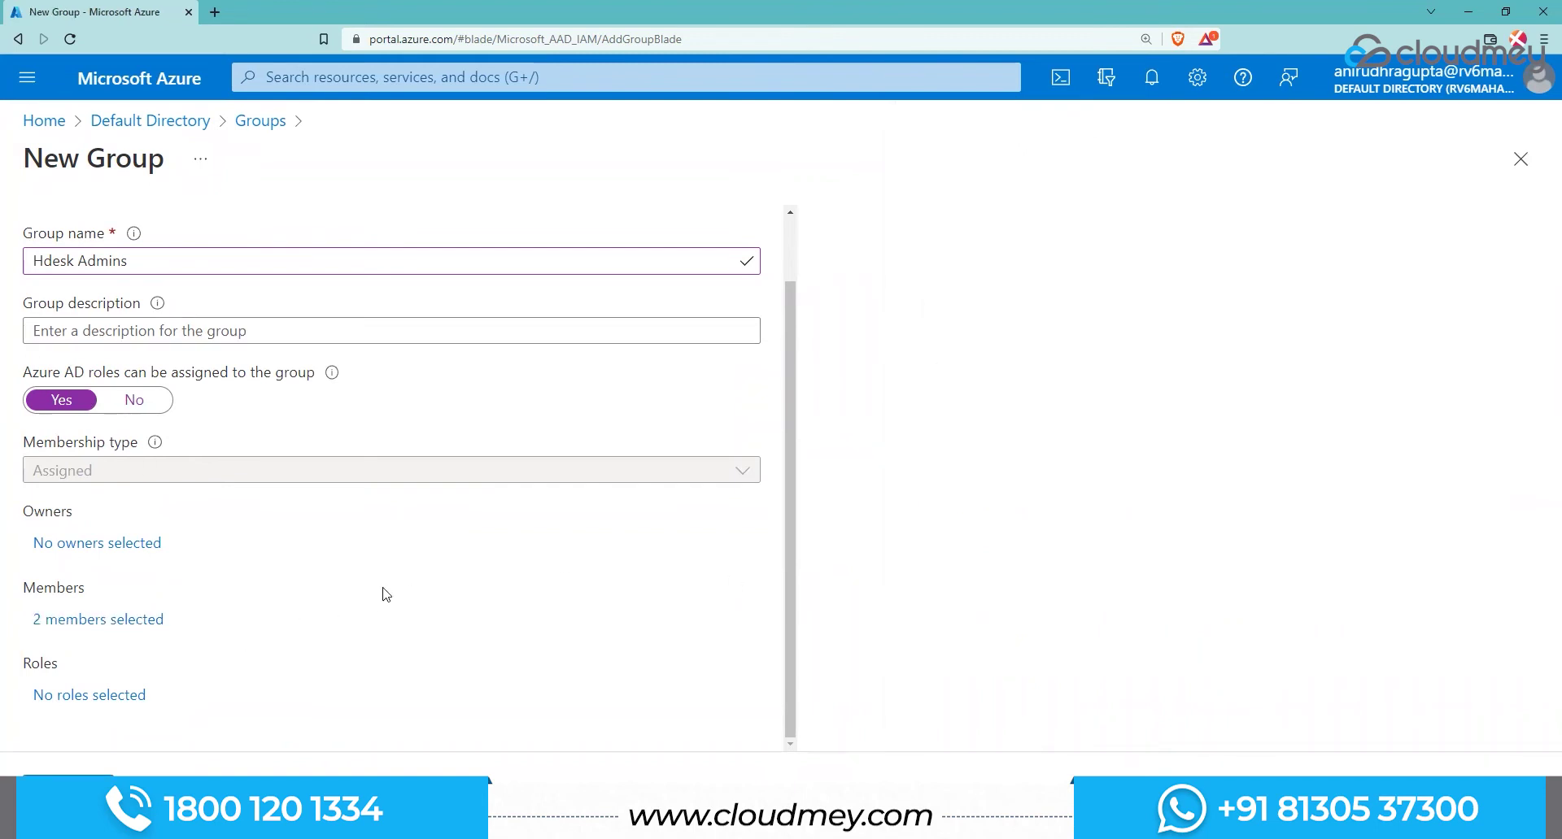
Step: Add Demo user 03 as the owner of the new group
left_click_drag(73, 518, 14, 516)
left_click(126, 527)
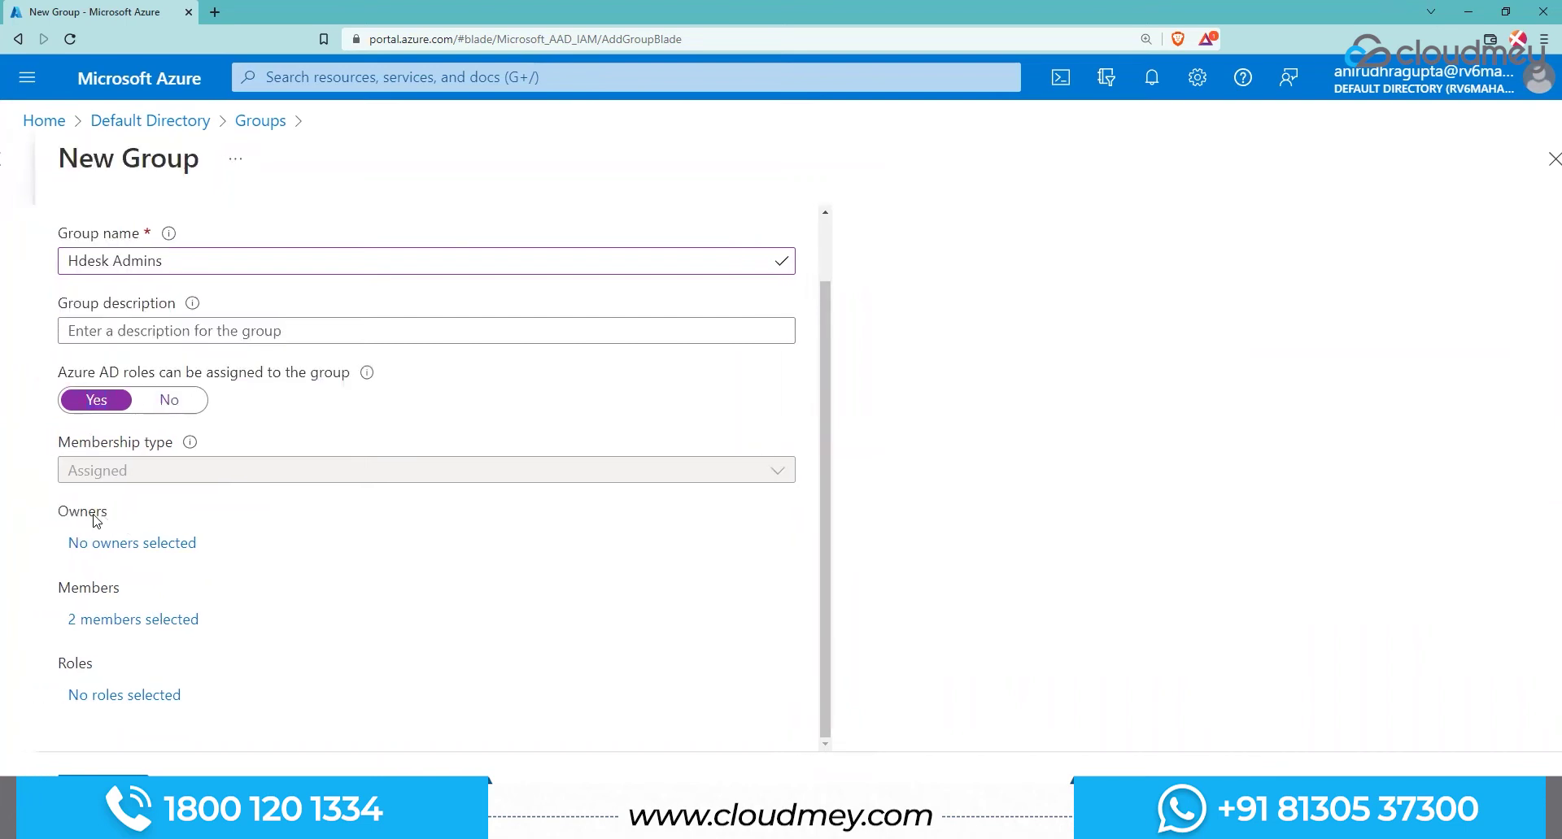
scroll(291, 550, "up", 2)
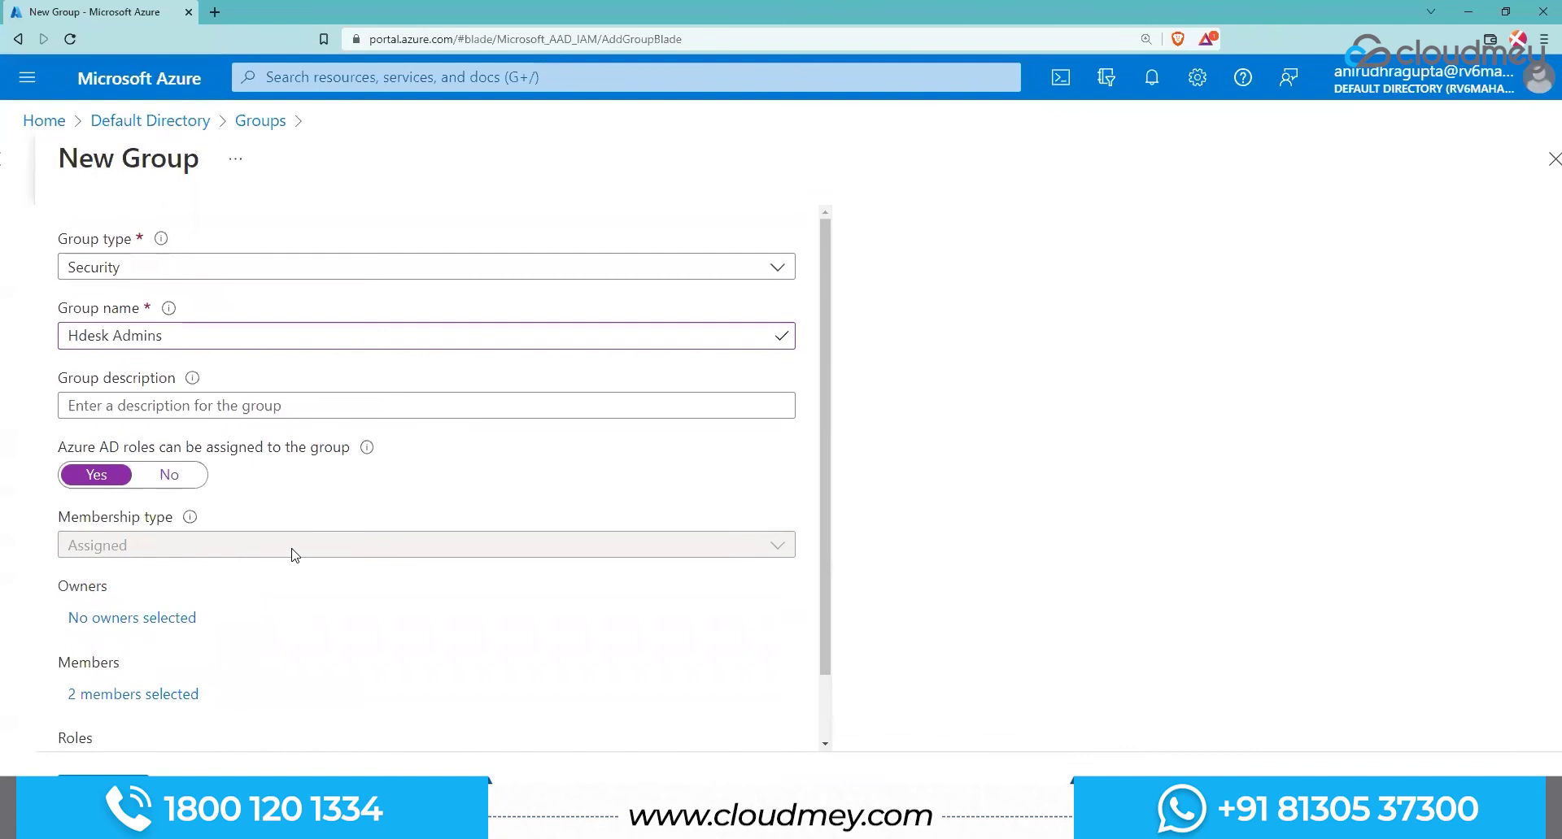
scroll(291, 550, "down", 2)
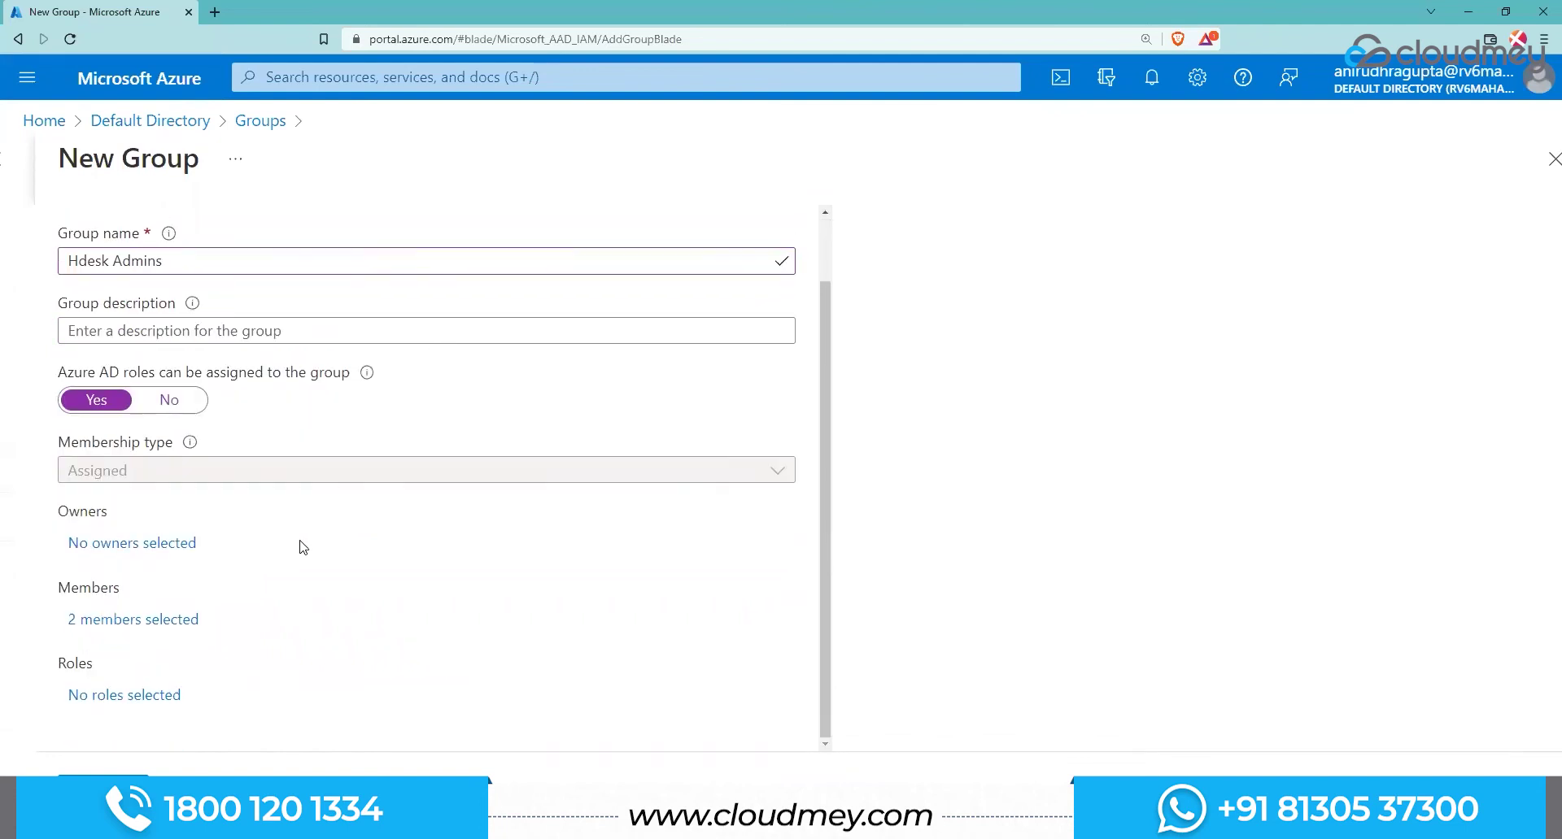
left_click(114, 545)
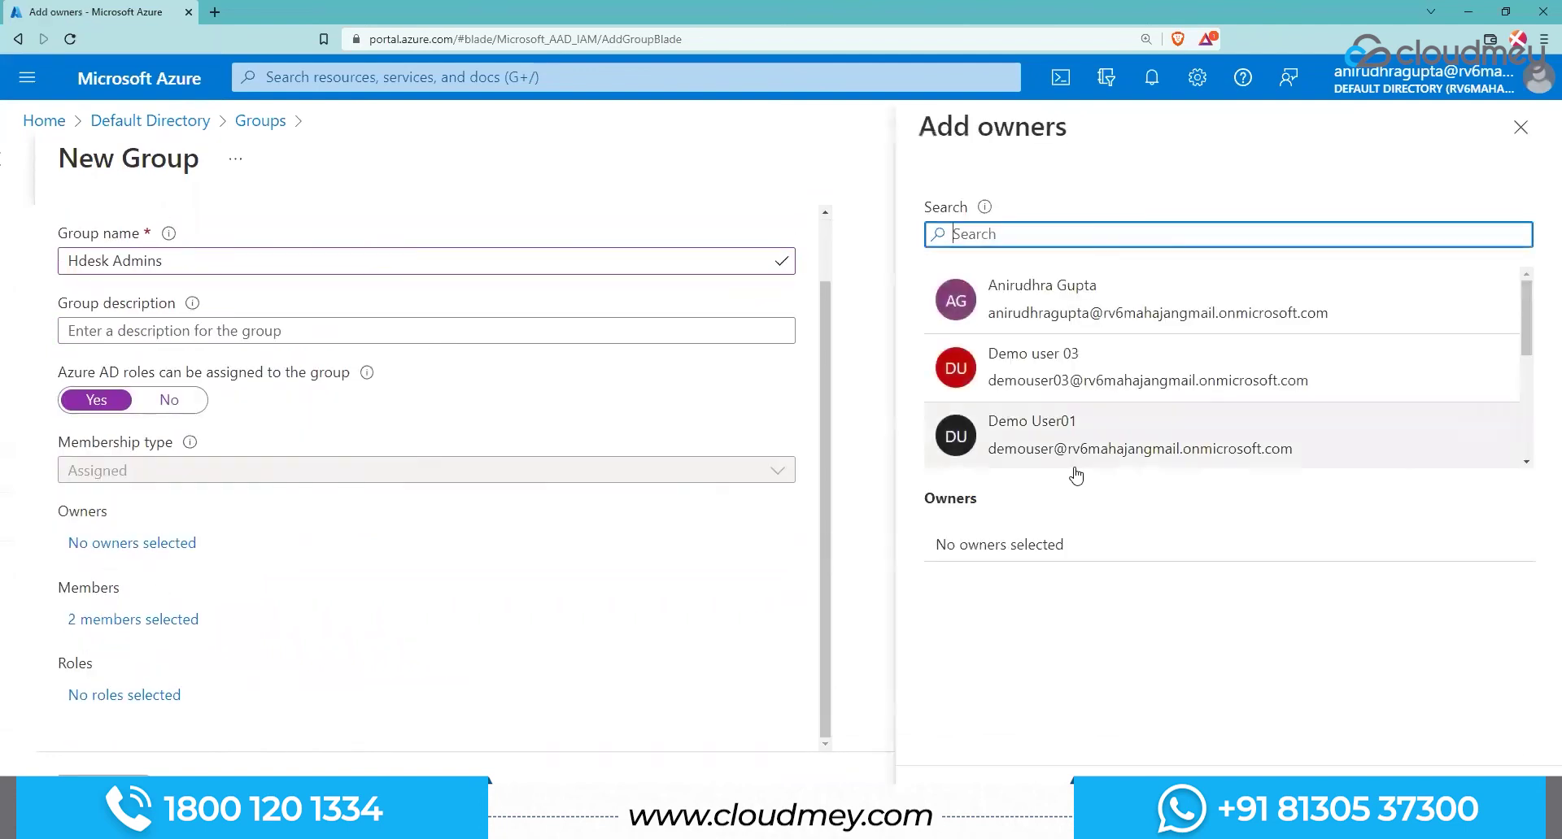
scroll(1041, 391, "down", 4)
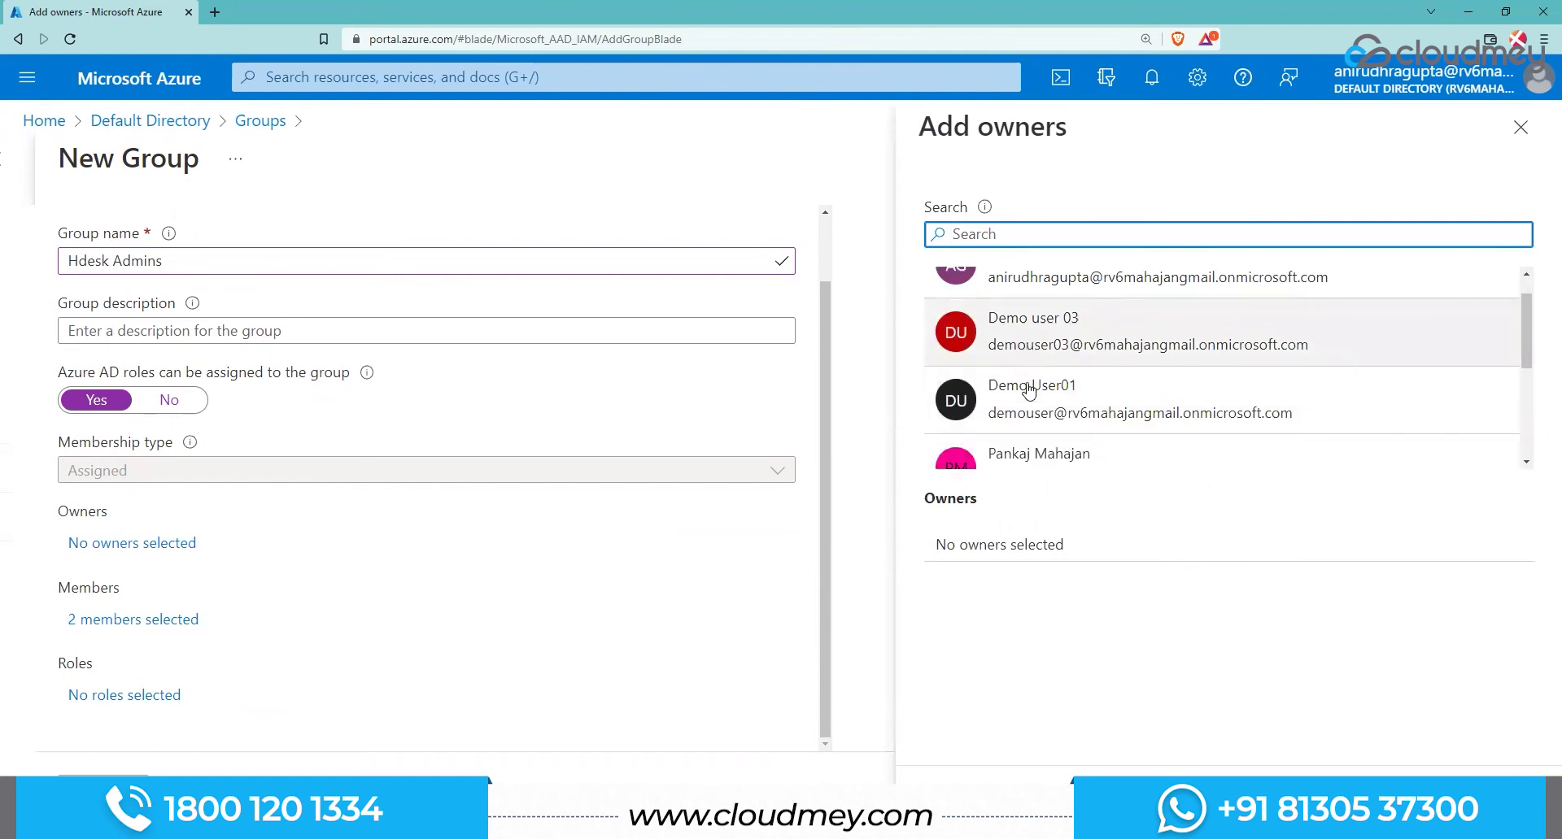
scroll(1030, 399, "up", 4)
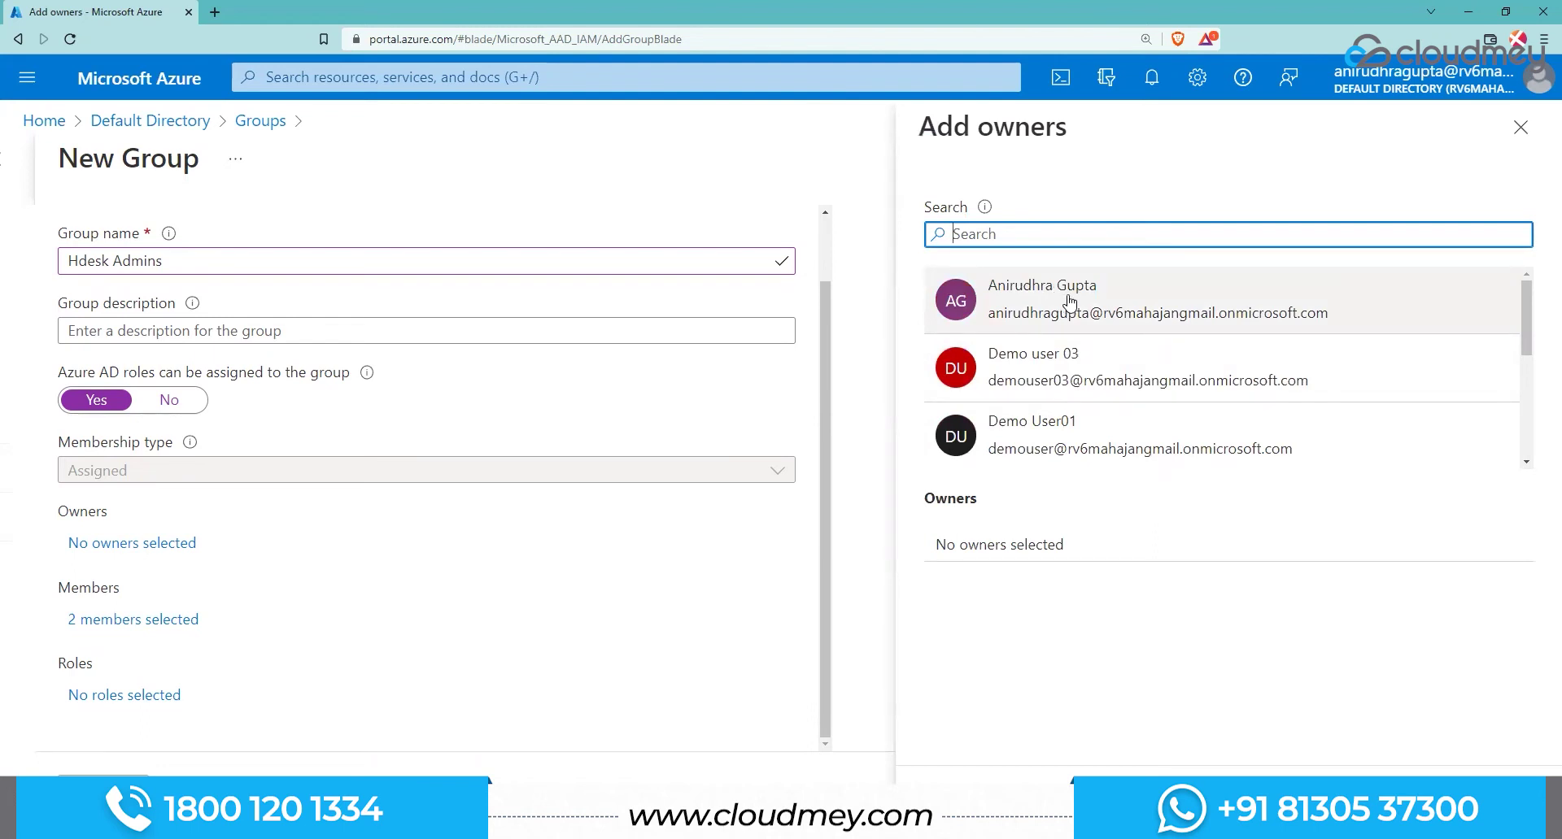
left_click(1093, 382)
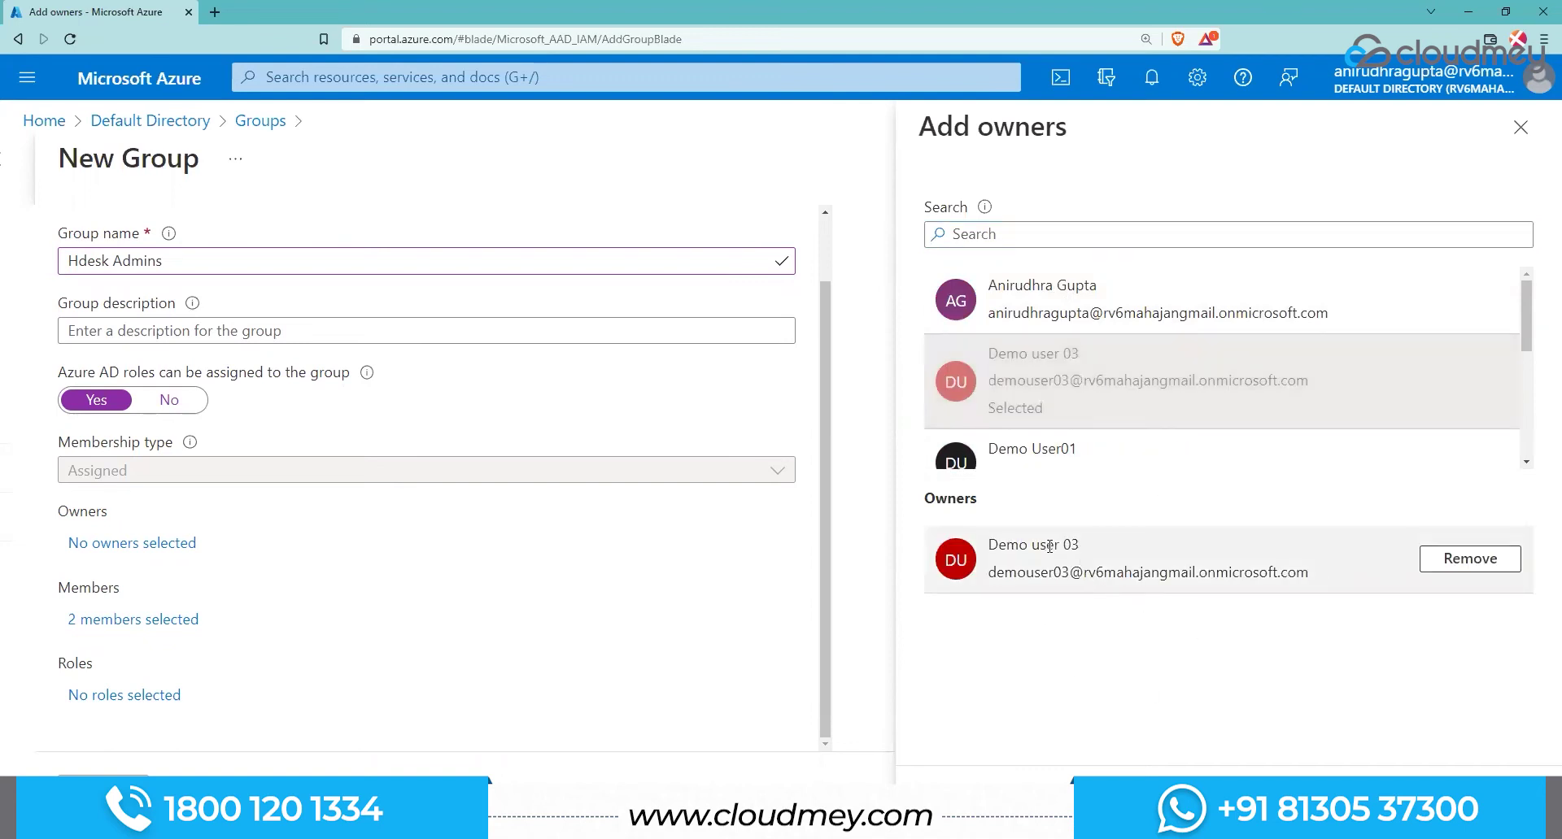
left_click(959, 805)
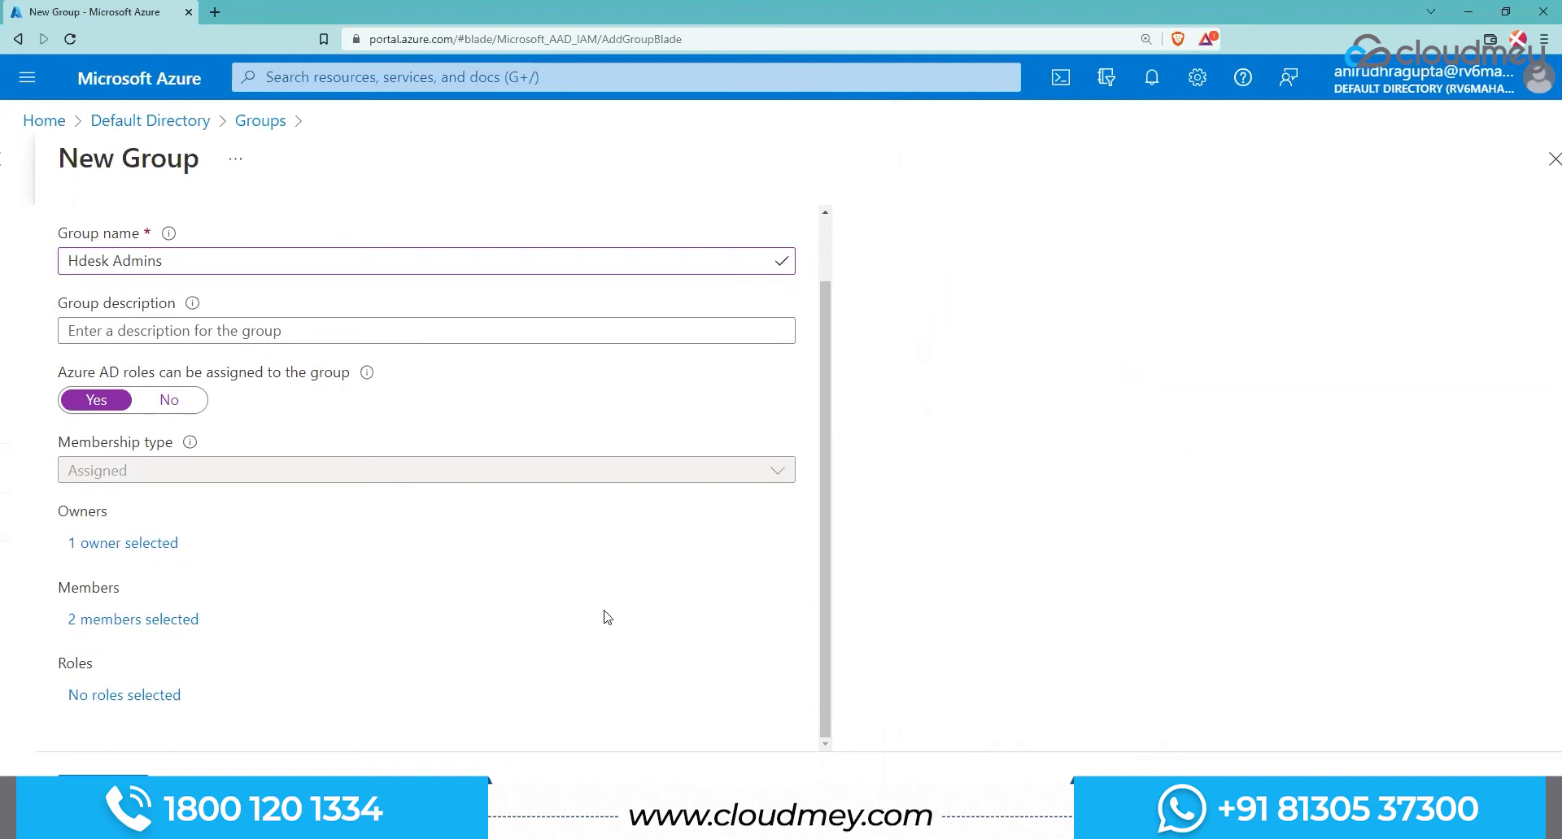
Step: Search the directory roles for "helpdes" and assign the Helpdesk administrator role to the group
left_click(120, 699)
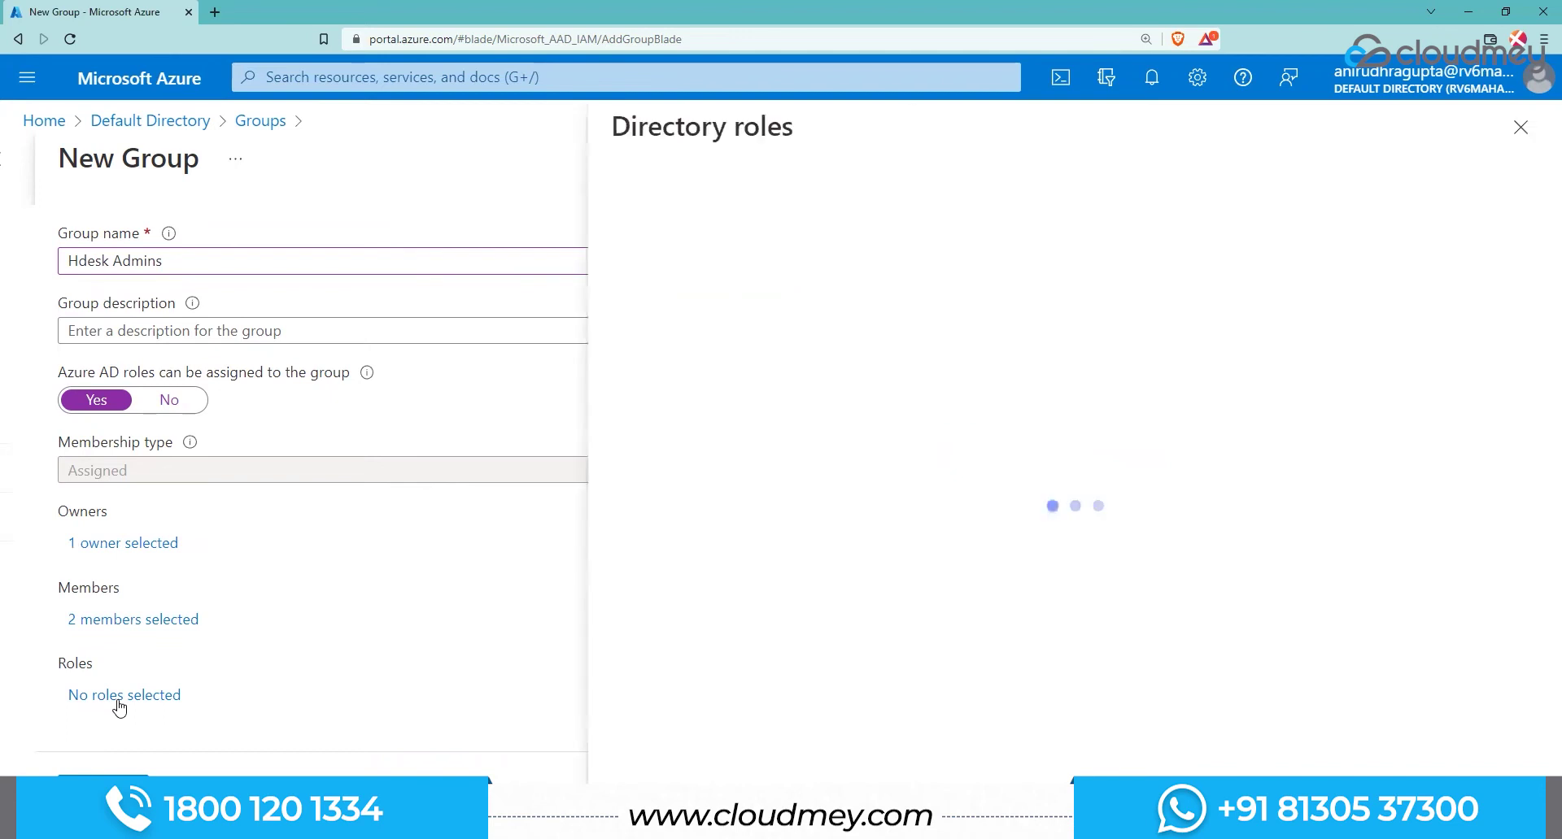
scroll(793, 533, "down", 5)
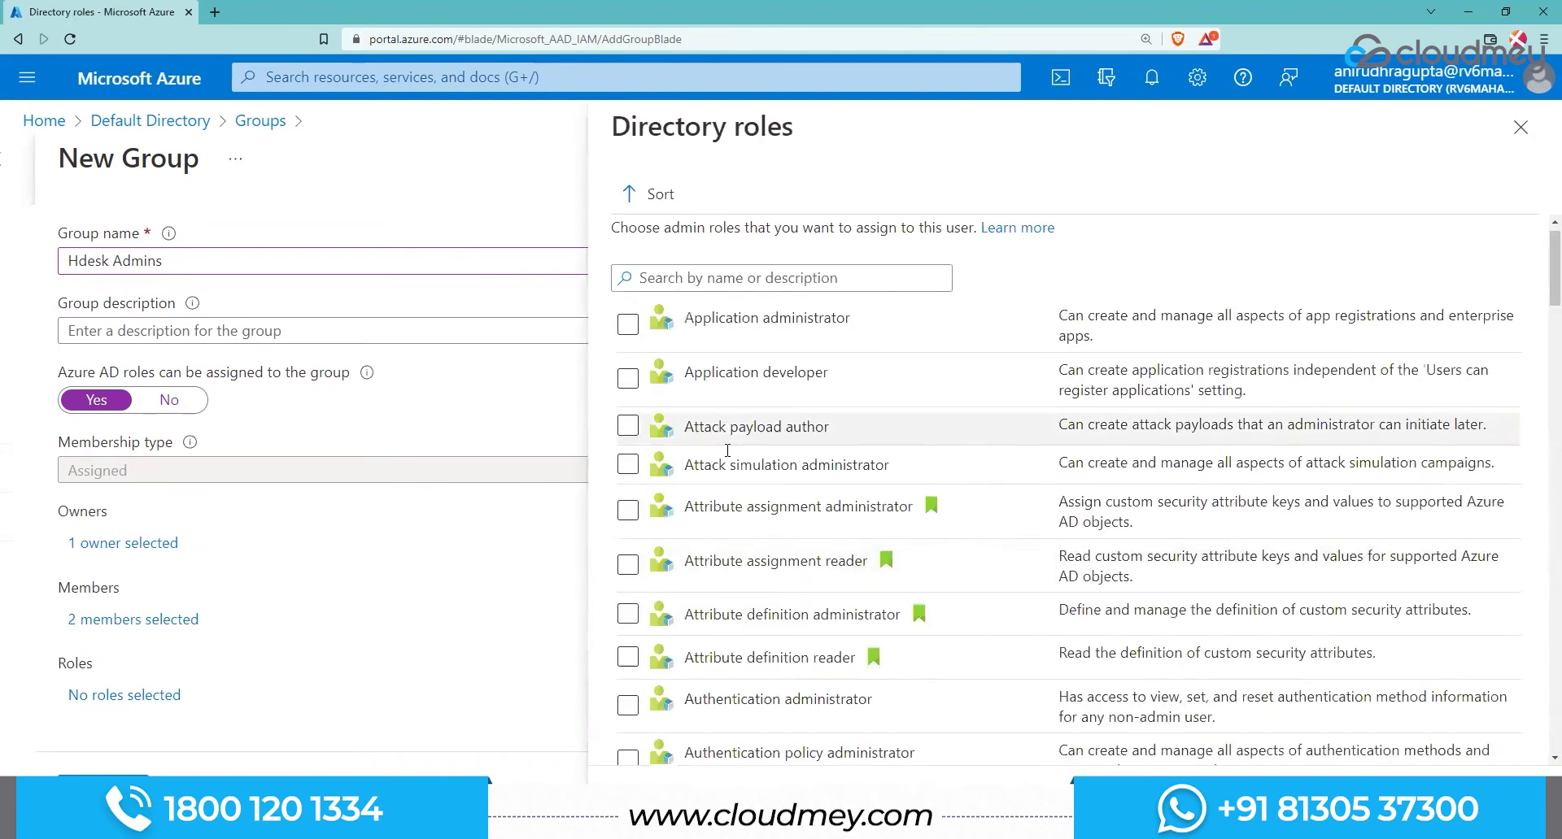
scroll(793, 532, "down", 12)
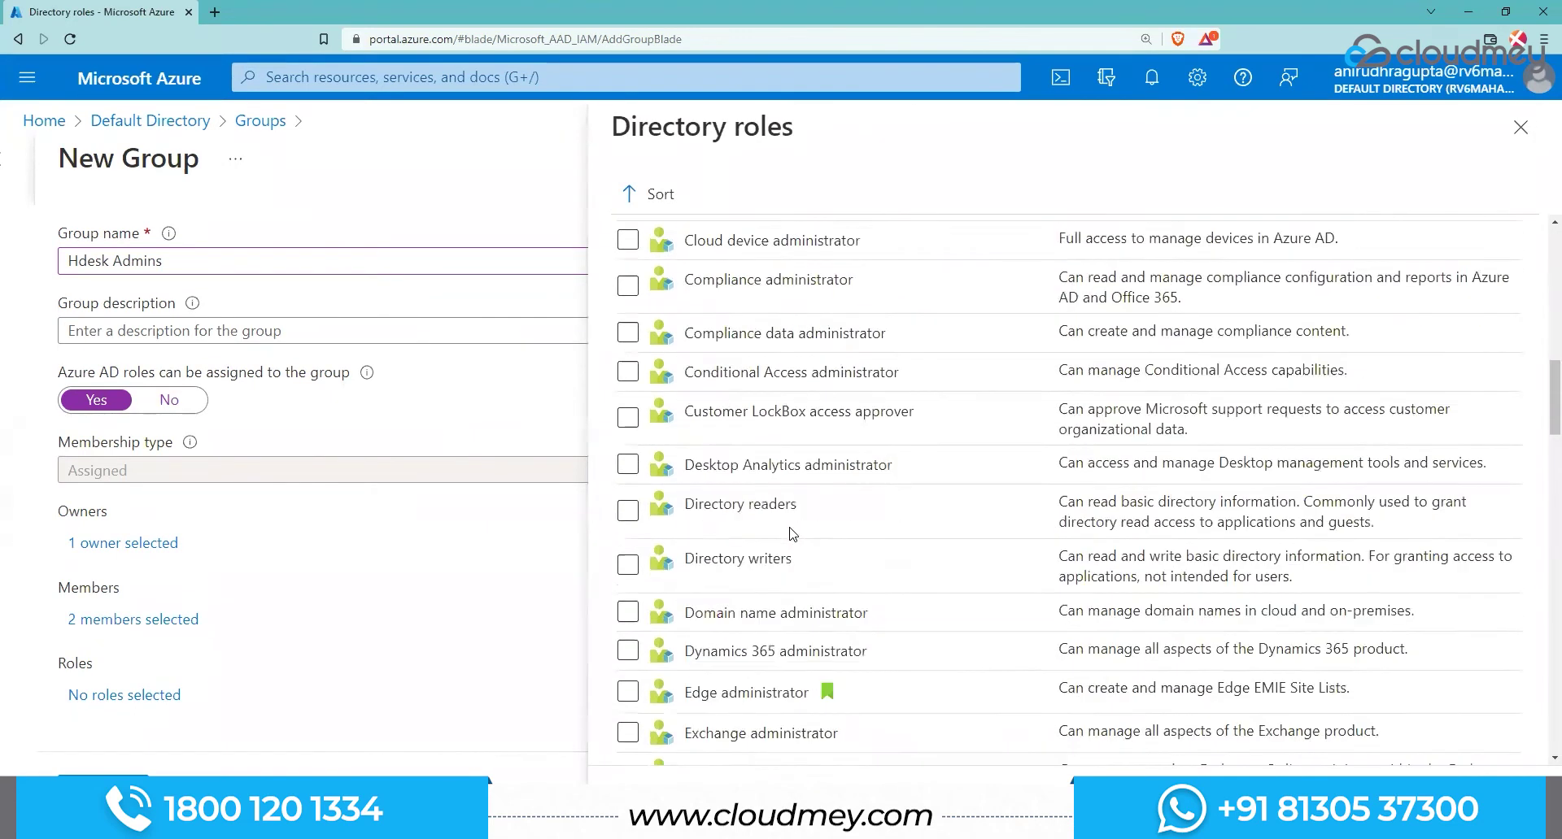
scroll(793, 533, "down", 15)
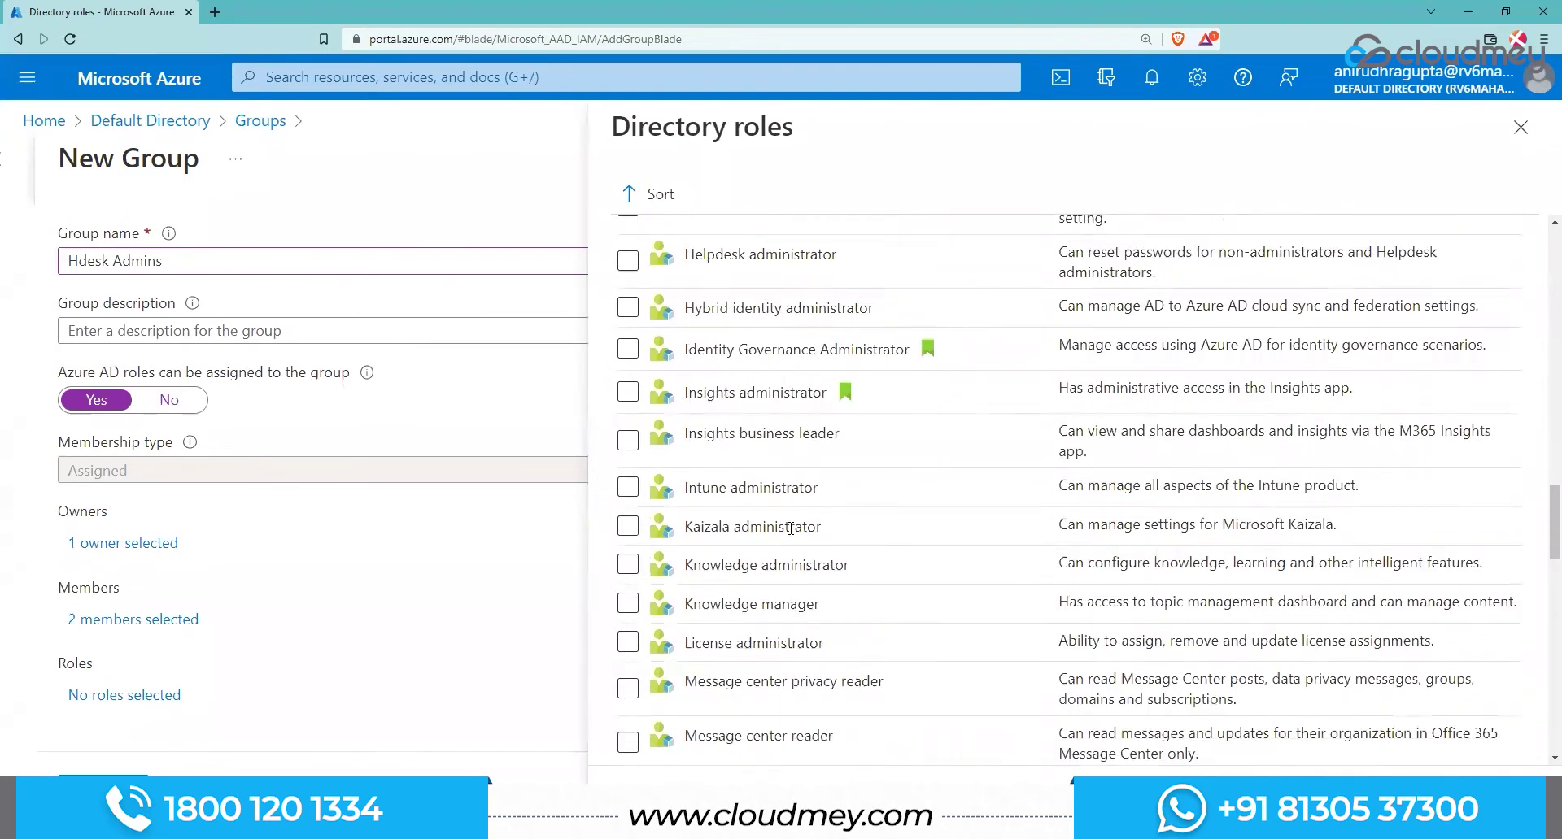
scroll(756, 663, "down", 5)
scroll(1451, 262, "up", 15)
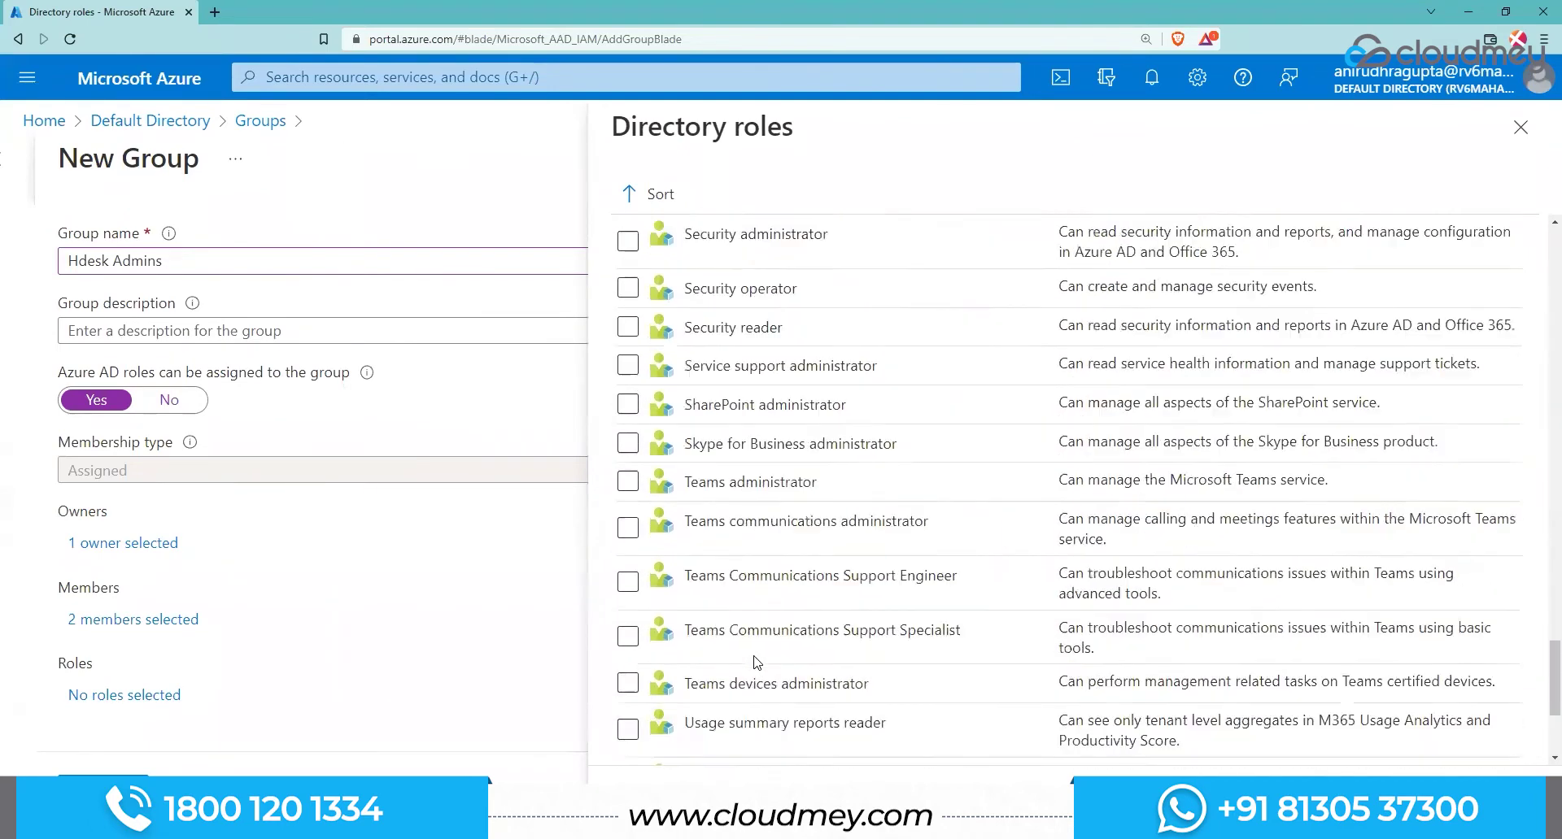
scroll(1451, 263, "up", 15)
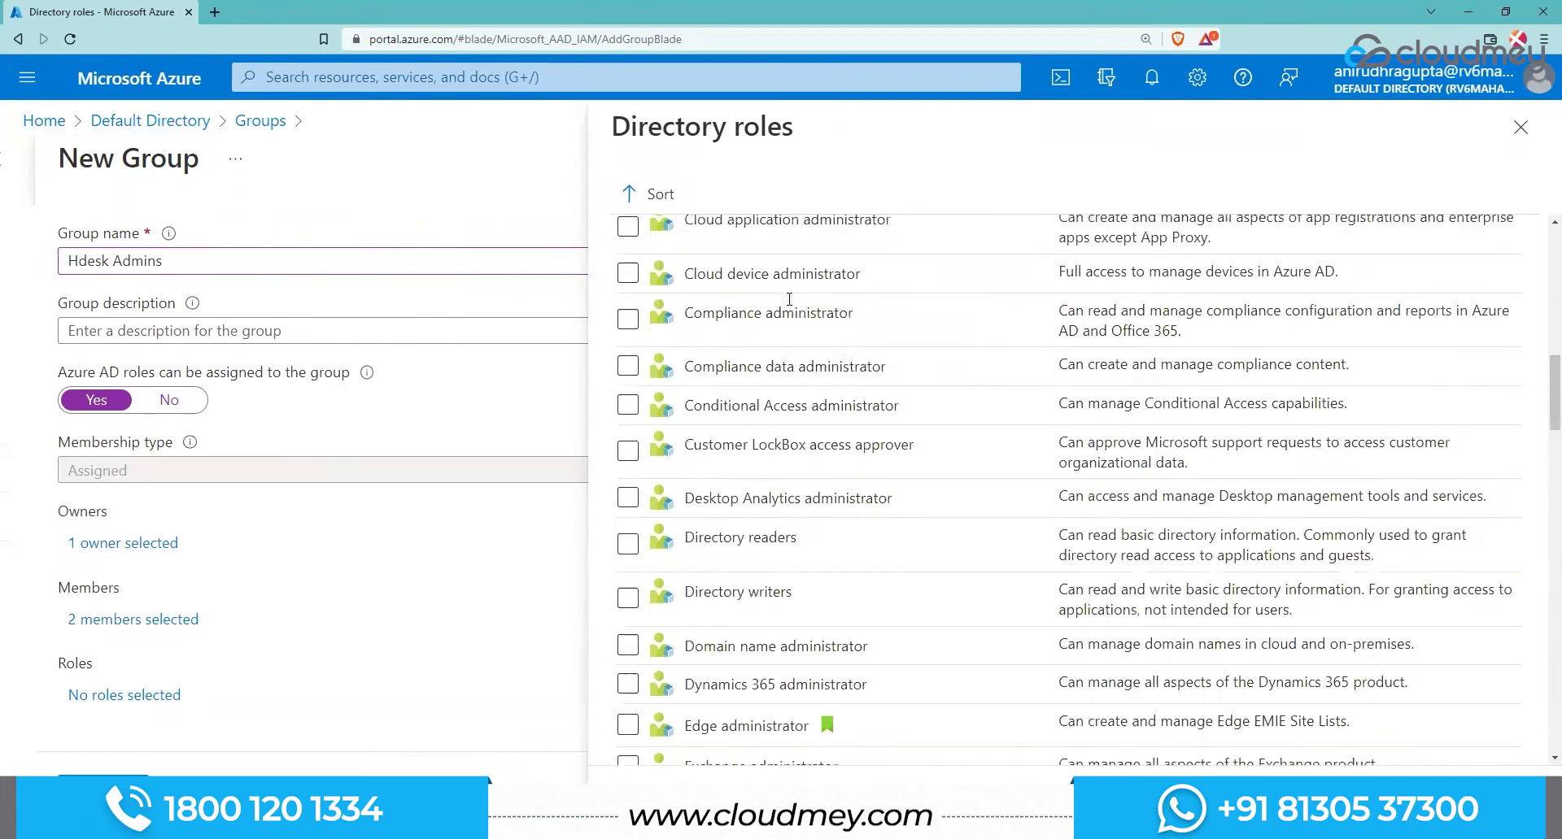
left_click(789, 299)
type("help de")
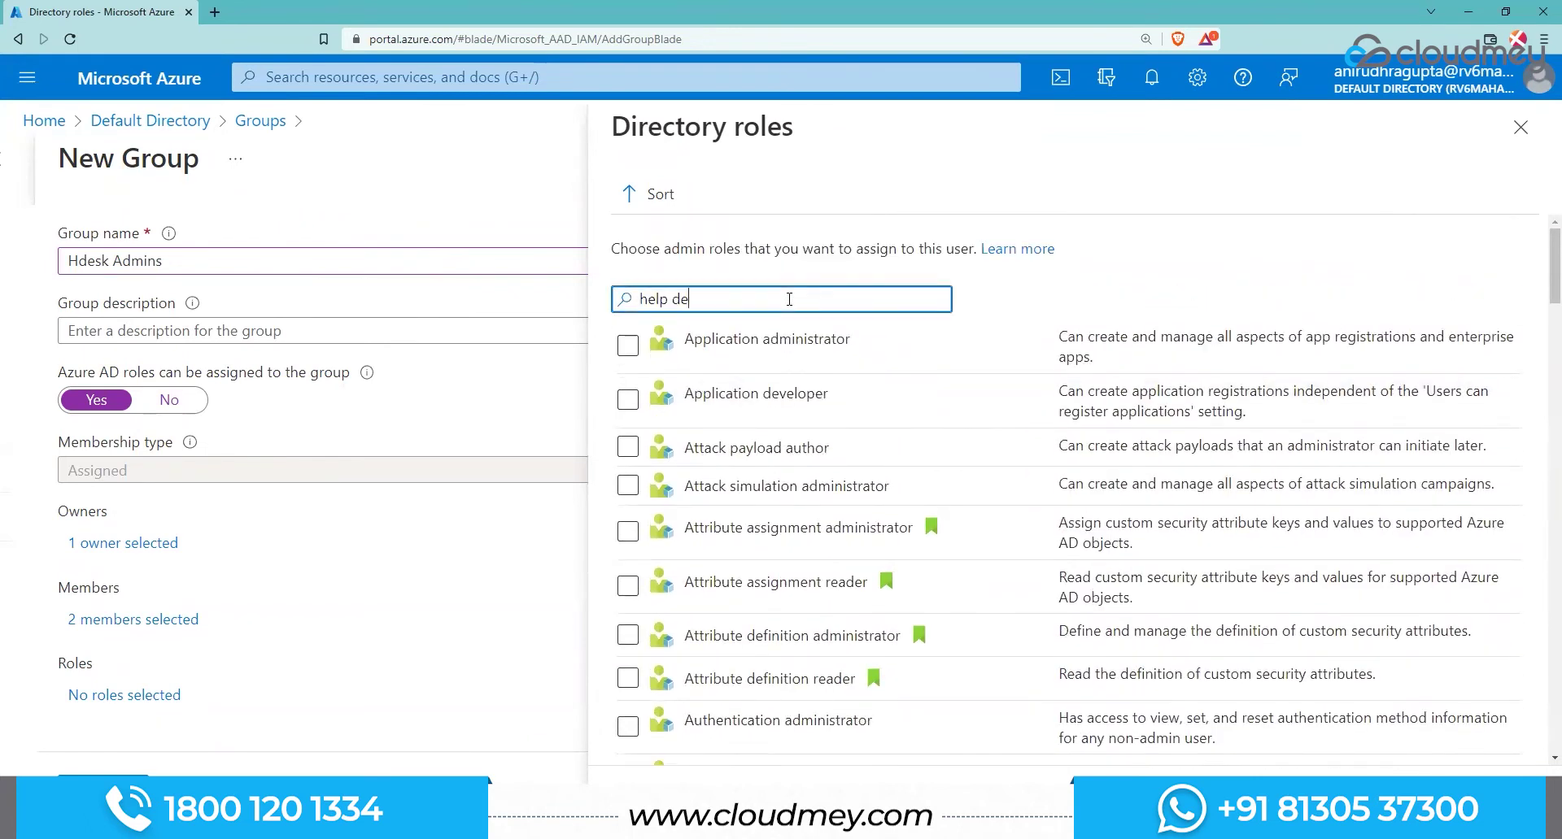
key("BackSpace")
key("BackSpace")
key("BackSpace")
type("des")
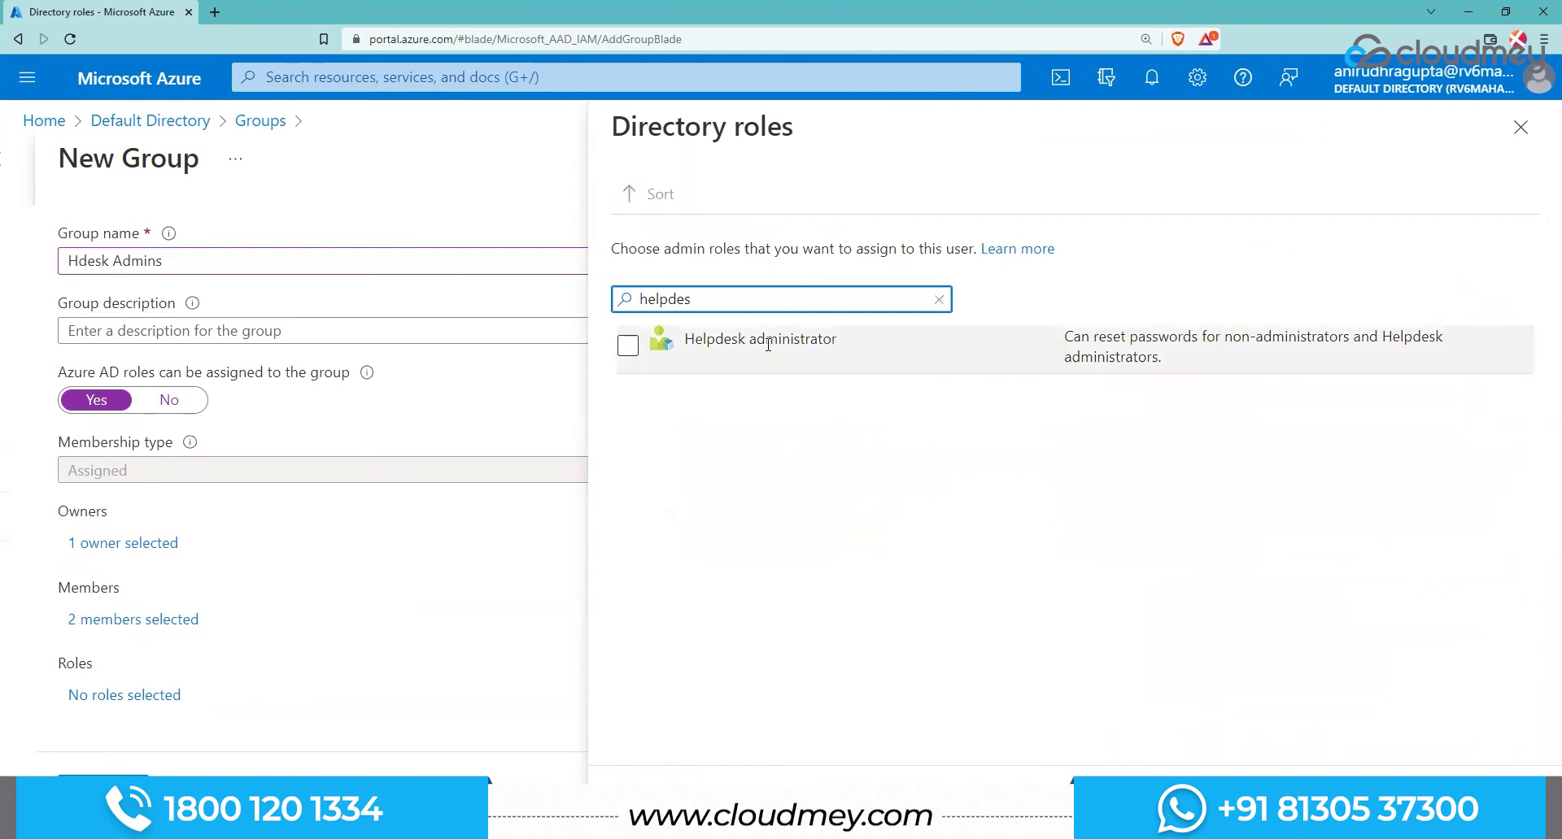
left_click(627, 348)
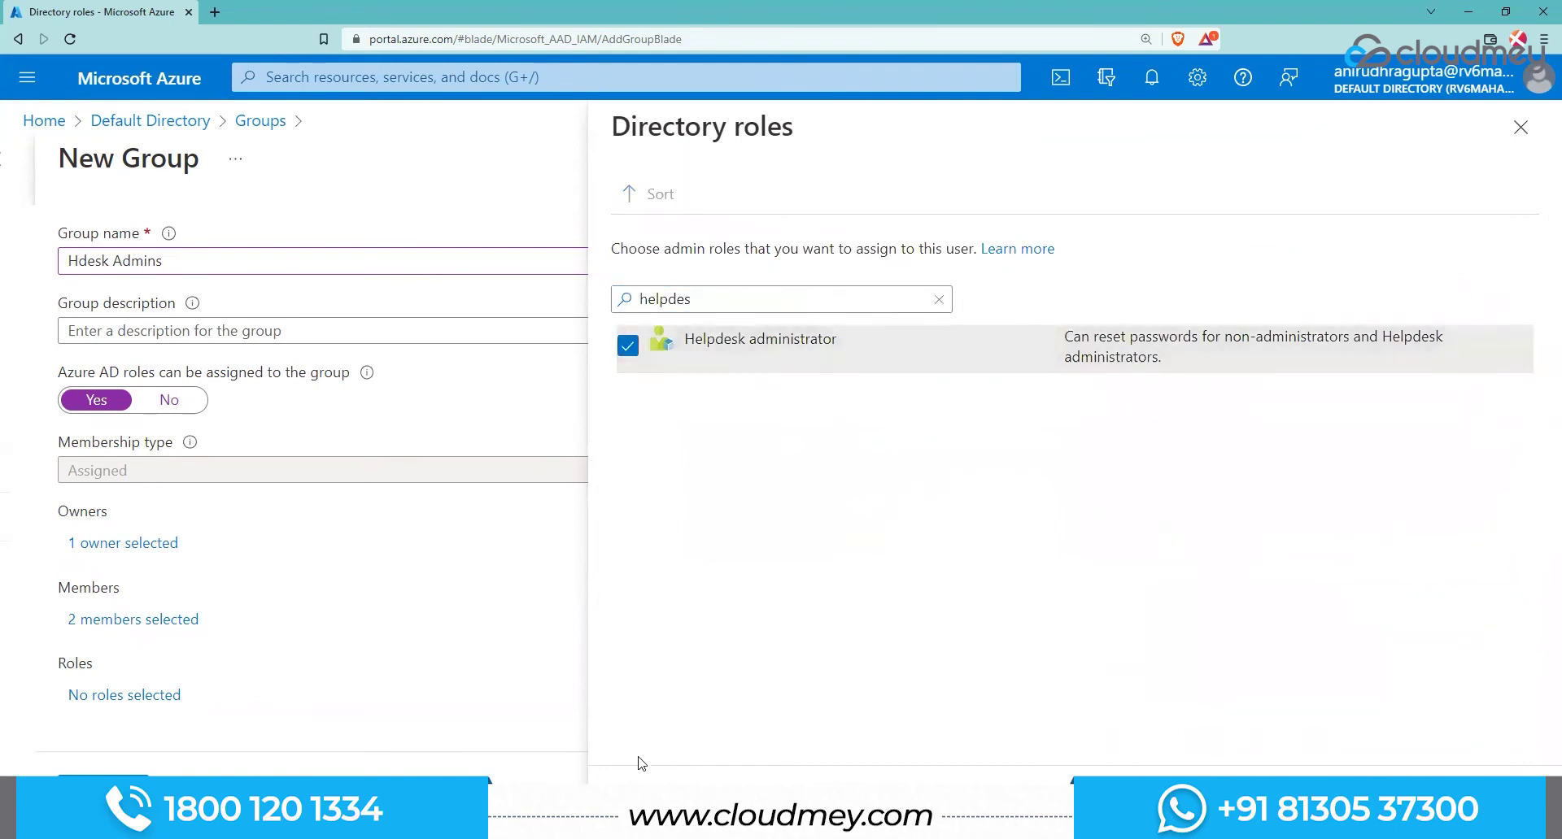
left_click(639, 791)
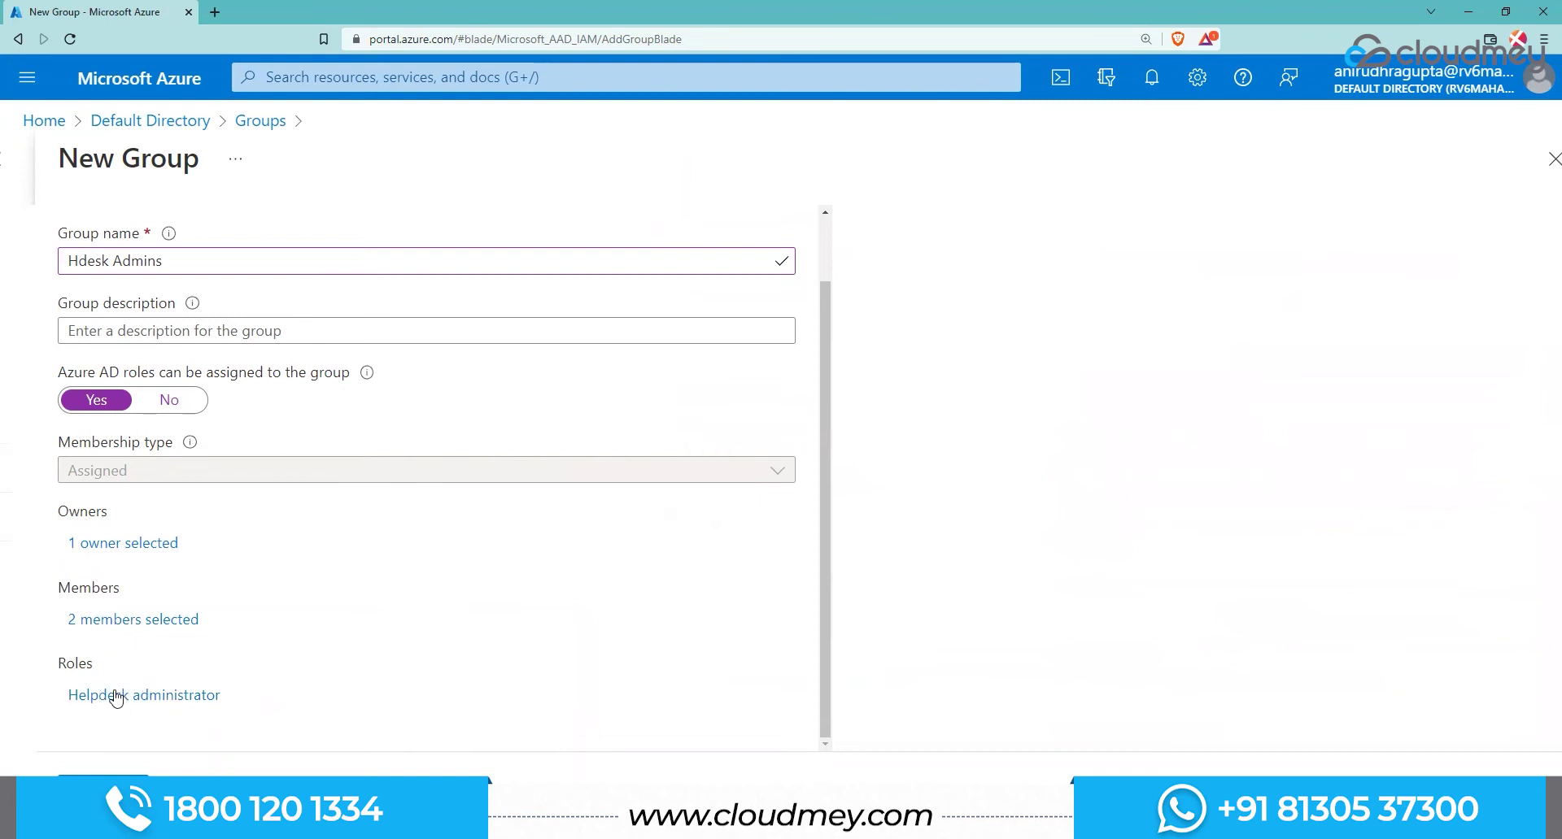
Step: Switch the "Azure AD roles can be assigned to the group" setting to No and back to Yes
scroll(154, 698, "up", 1)
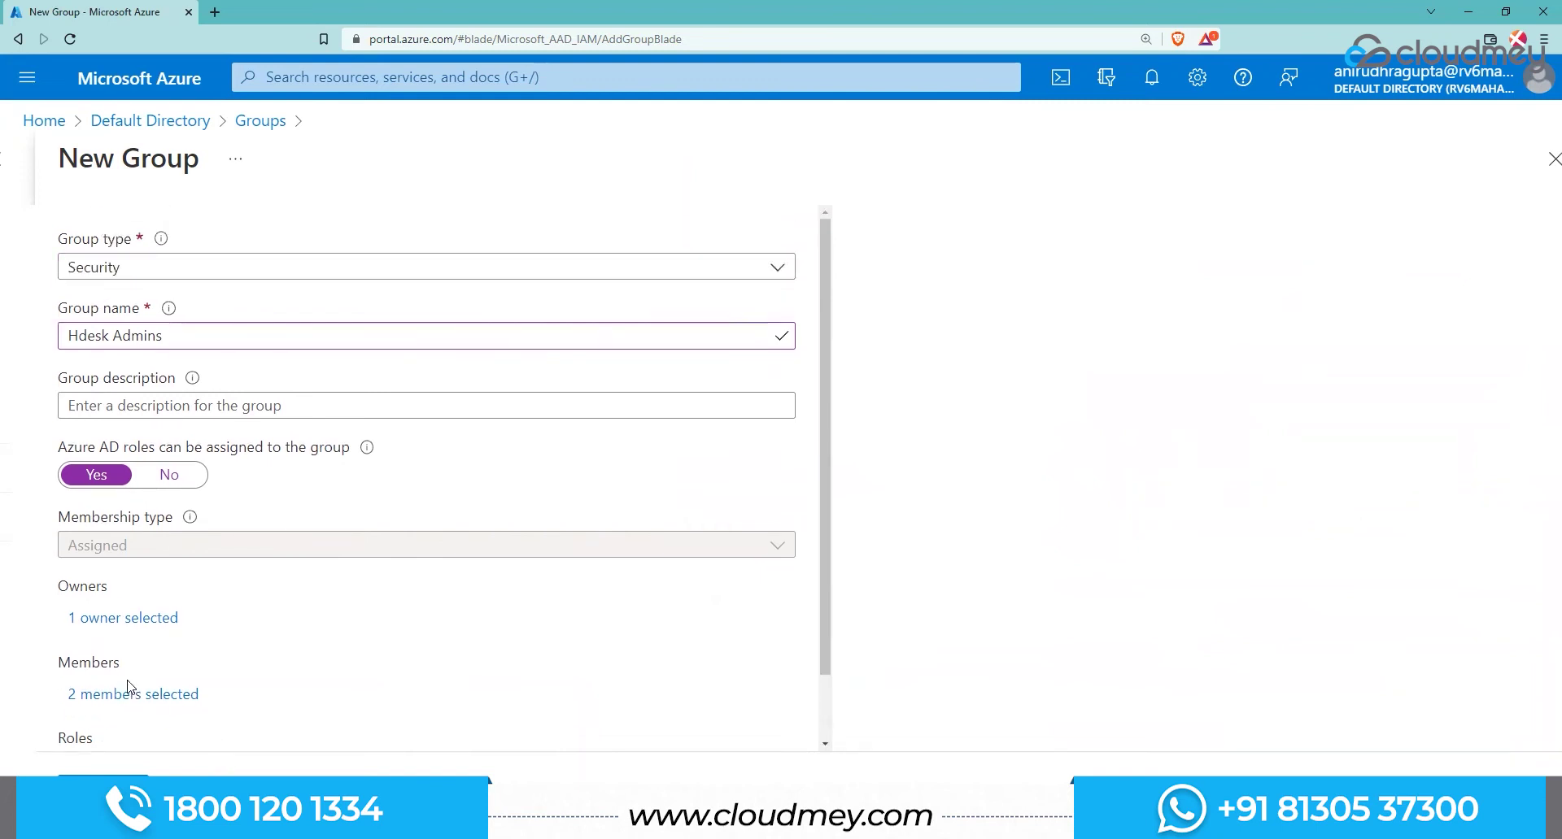
scroll(122, 716, "down", 1)
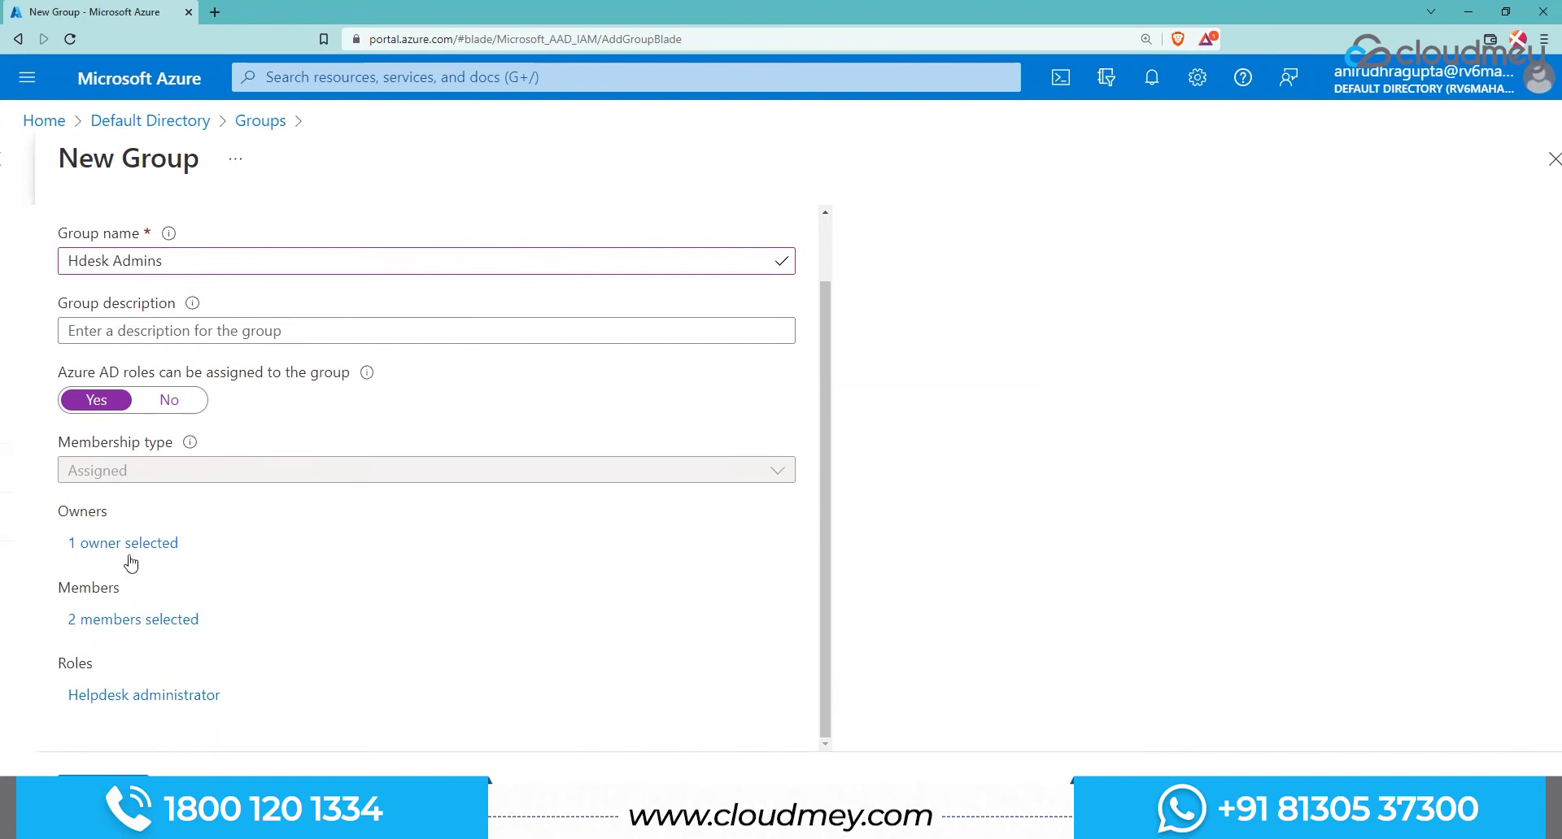
scroll(196, 612, "up", 1)
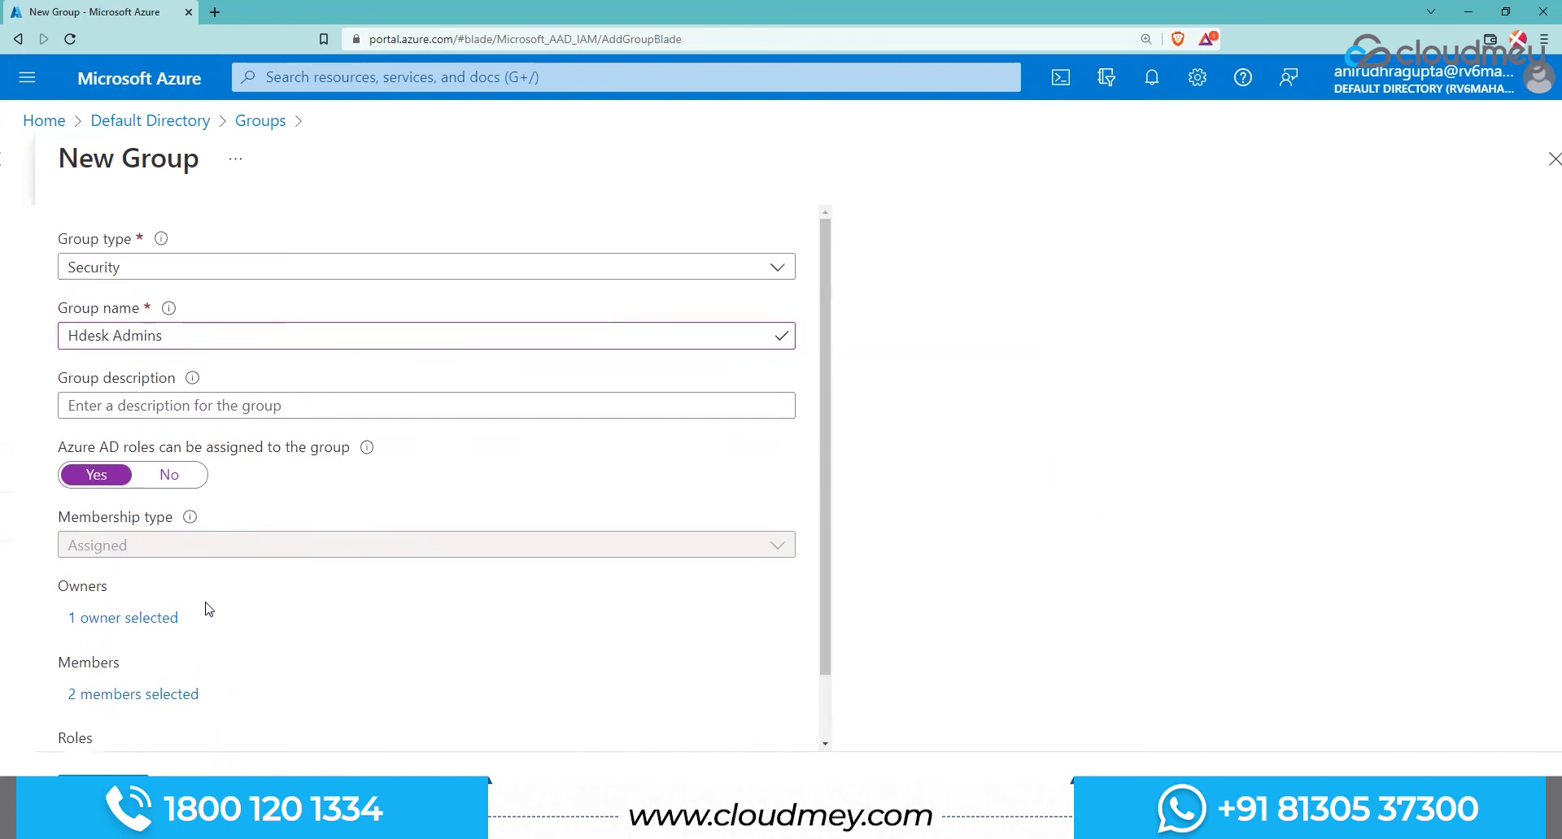
scroll(215, 602, "down", 1)
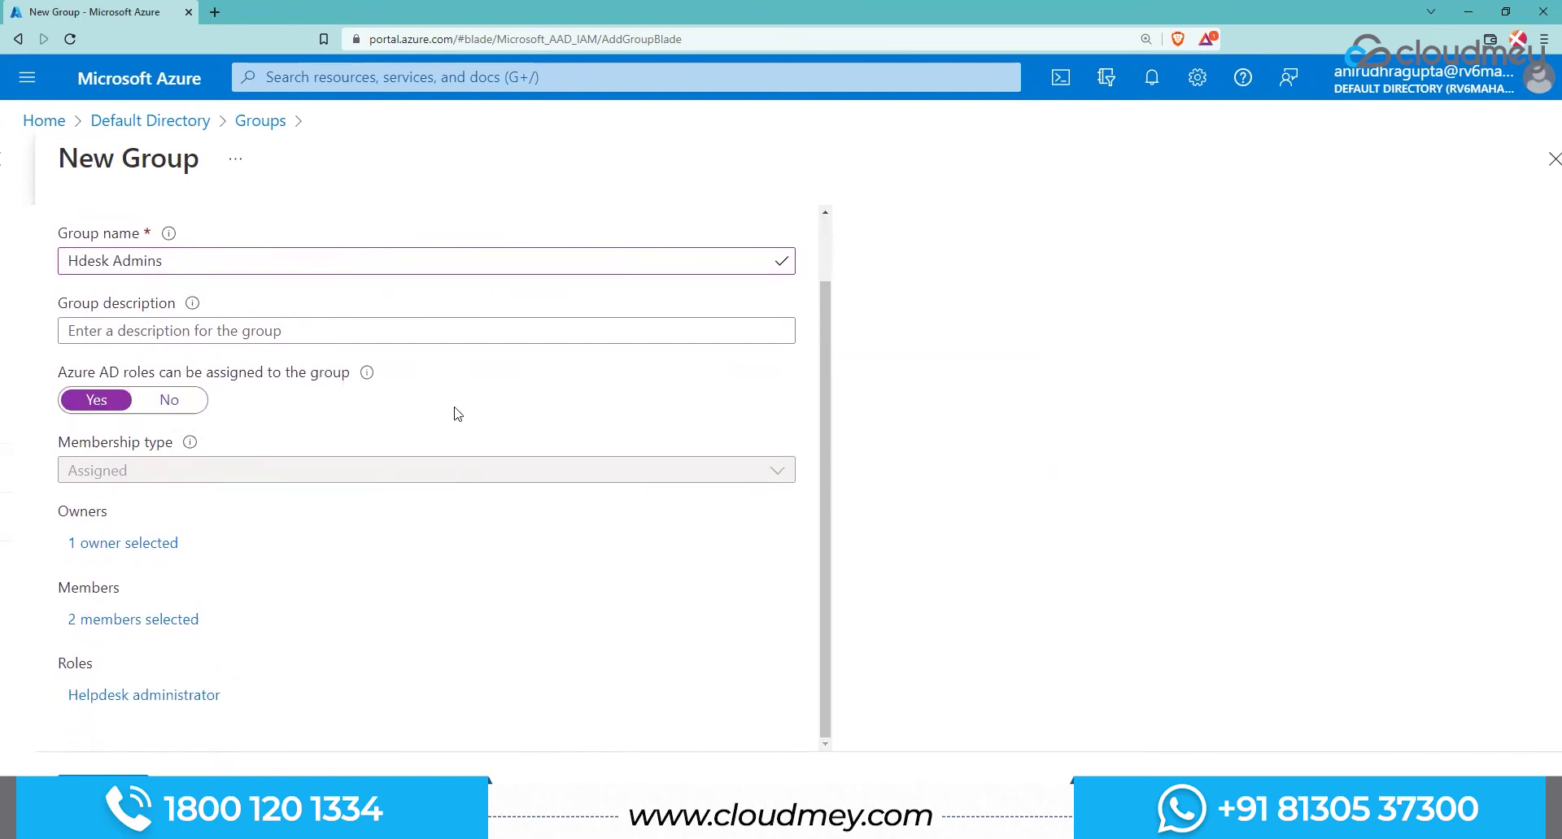
left_click(174, 400)
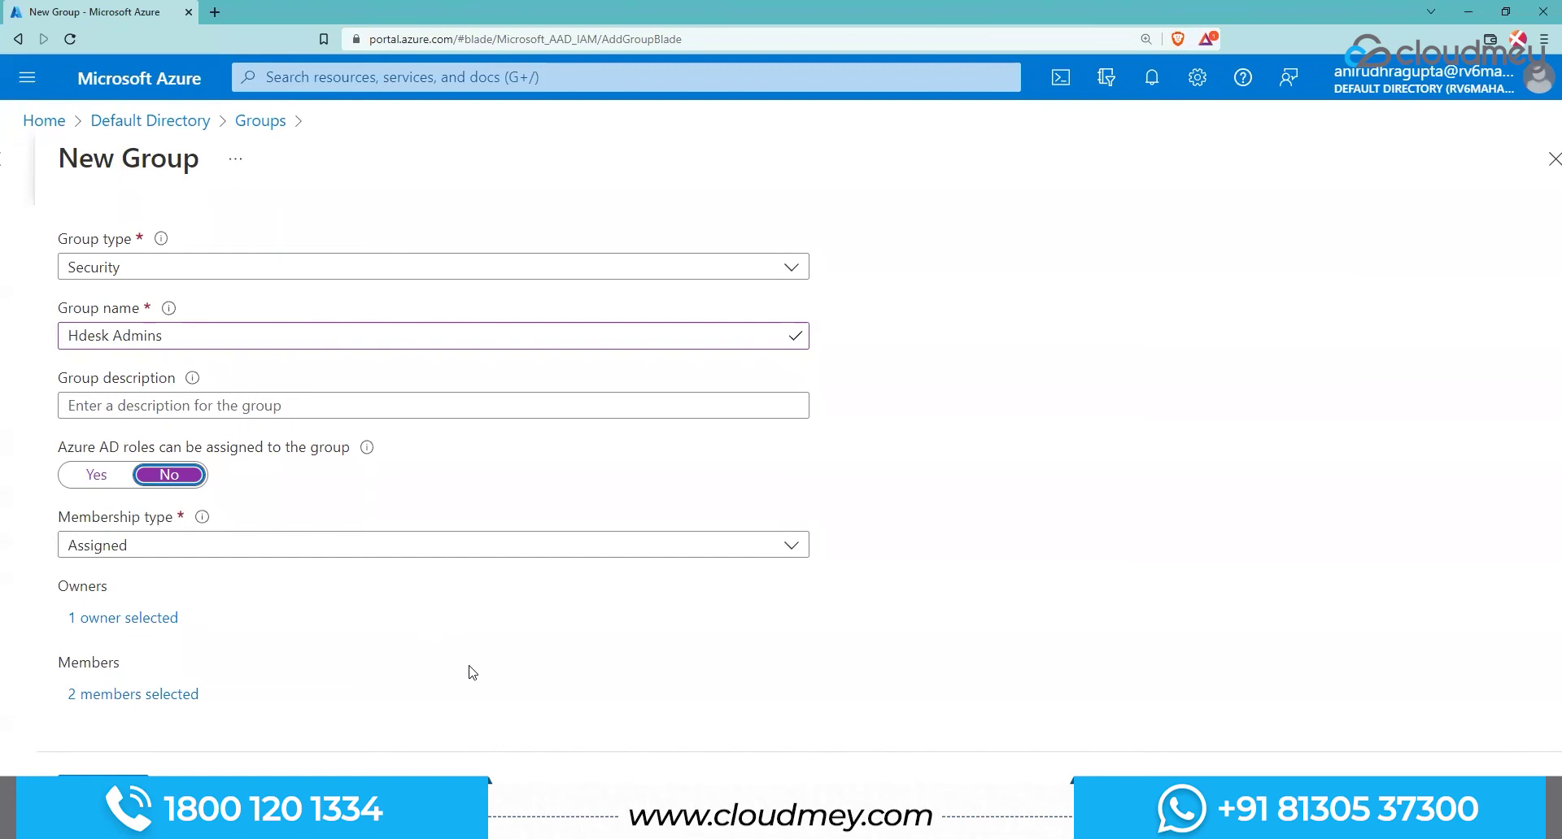
left_click(96, 475)
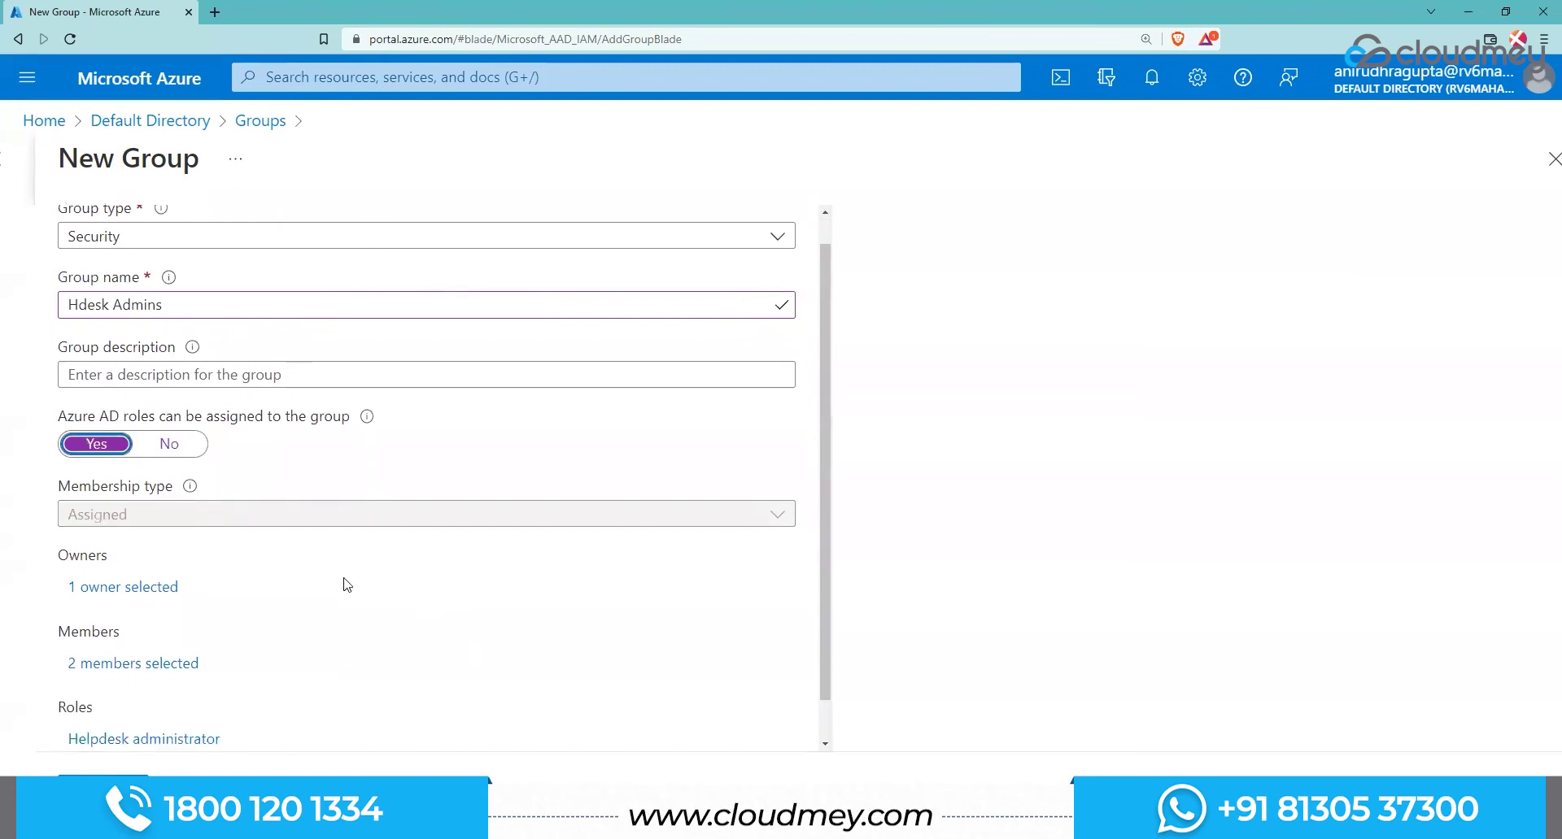
scroll(345, 584, "down", 1)
left_click(656, 394)
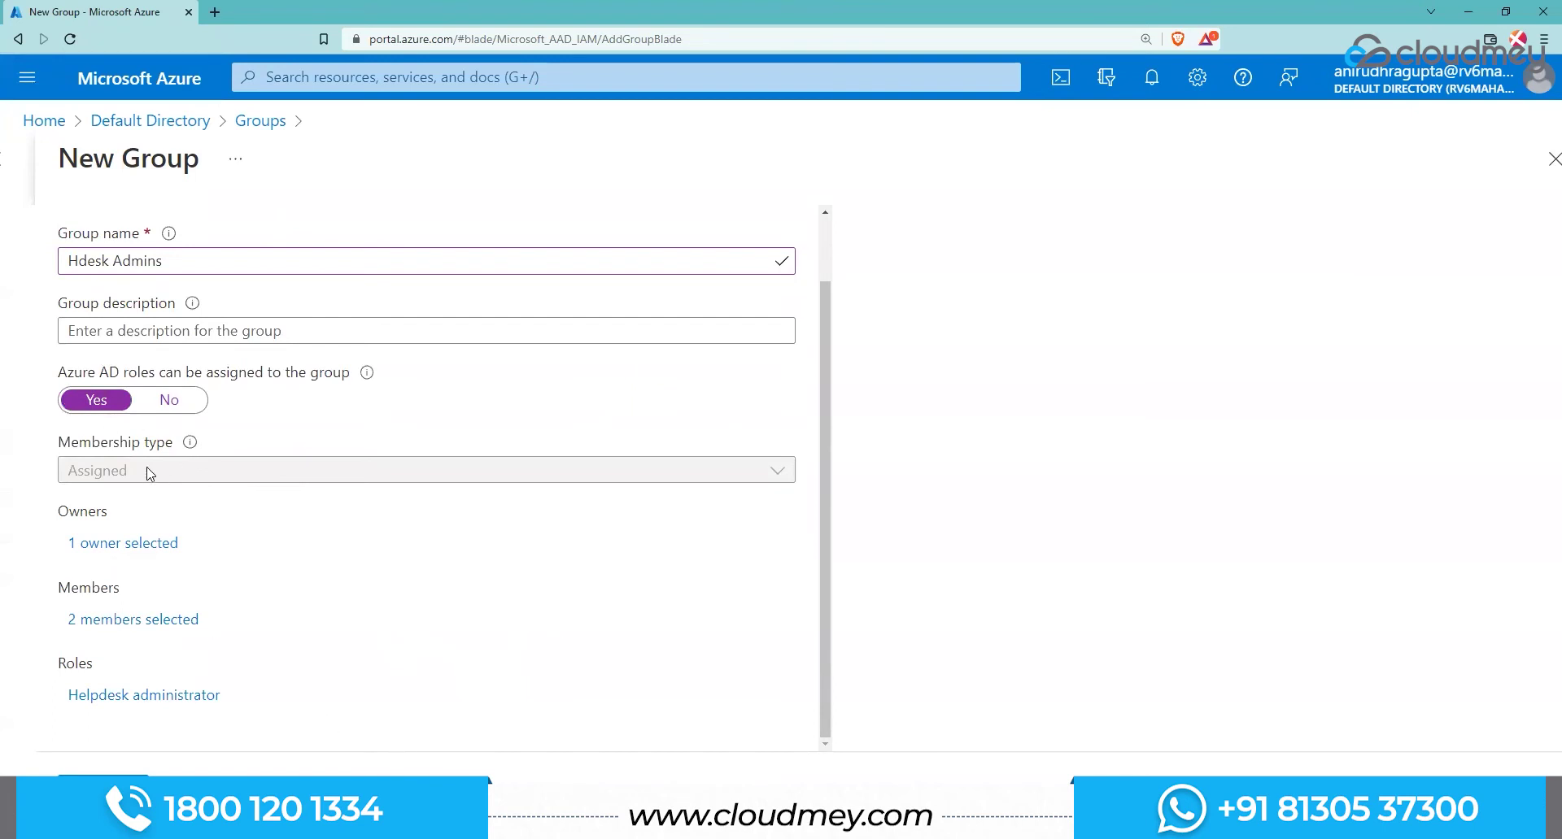
scroll(399, 545, "up", 1)
scroll(374, 573, "down", 1)
scroll(390, 642, "up", 1)
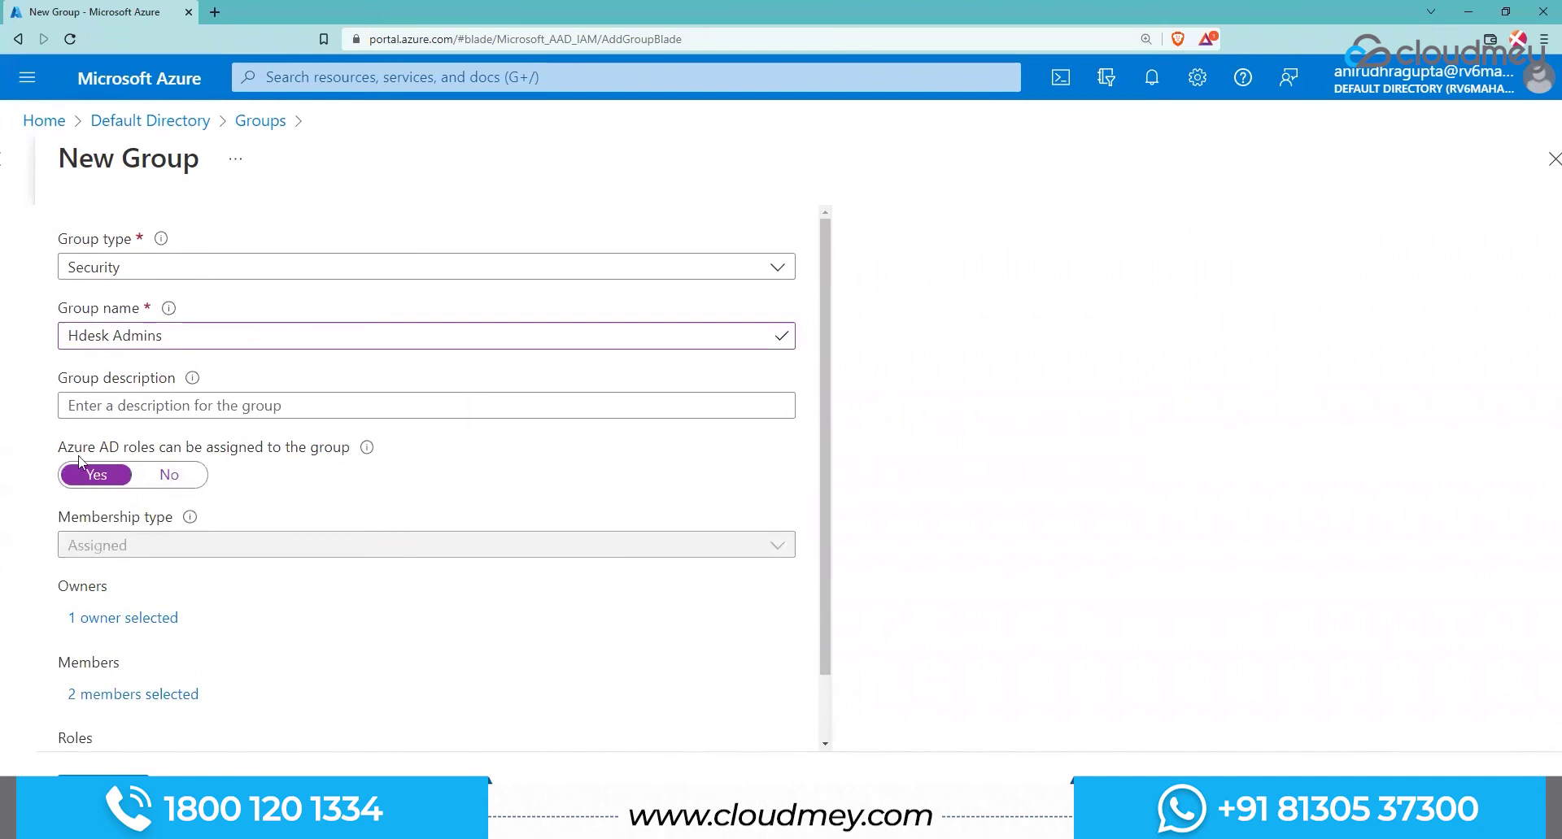
scroll(342, 619, "down", 1)
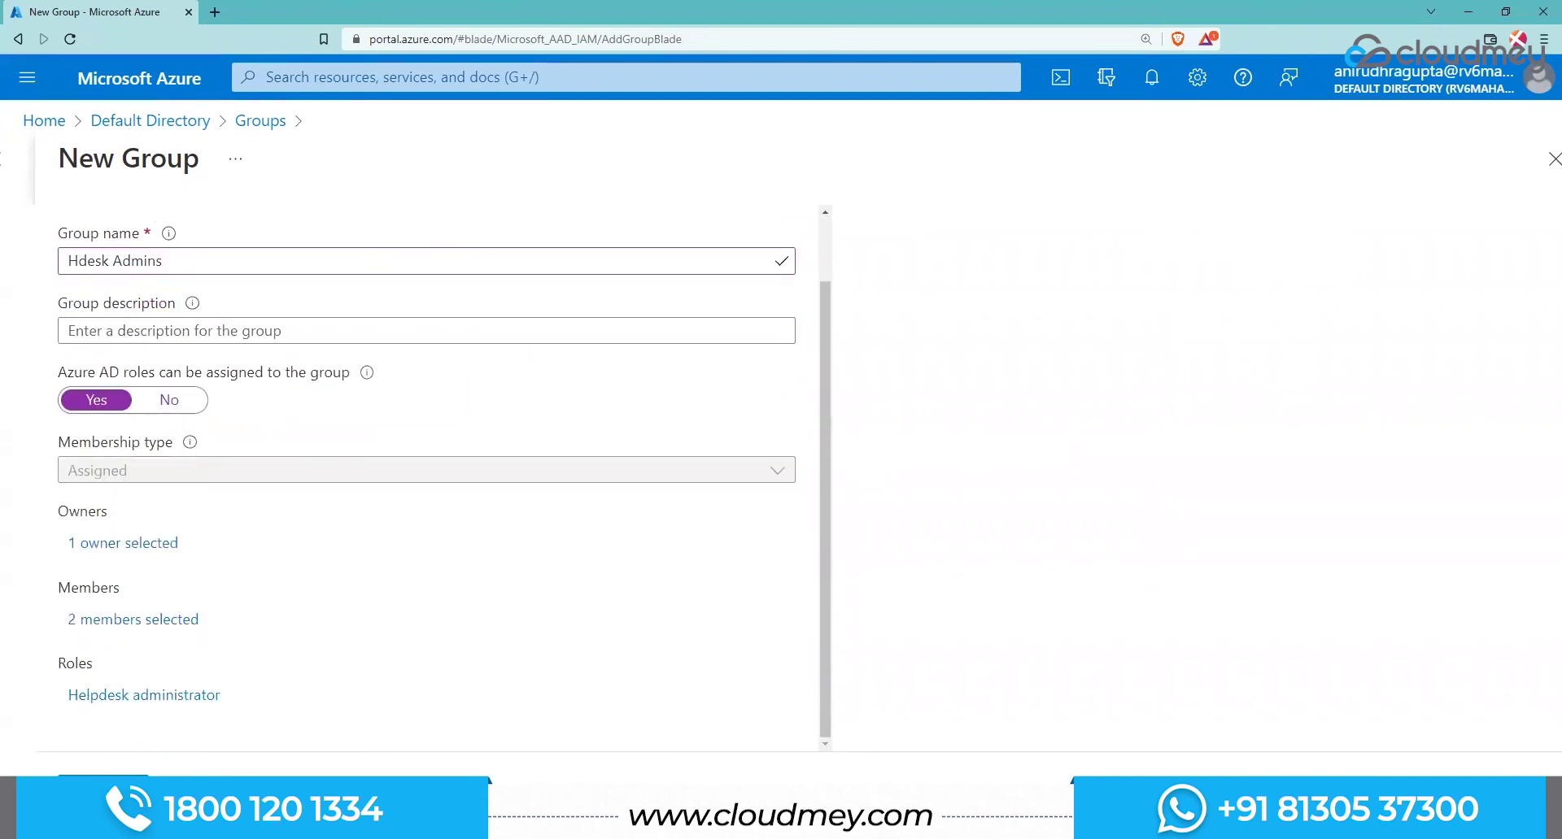
Step: Create the Hdesk Admins group, accept the permanent role-assignable setting, and refresh the groups list
left_click(106, 789)
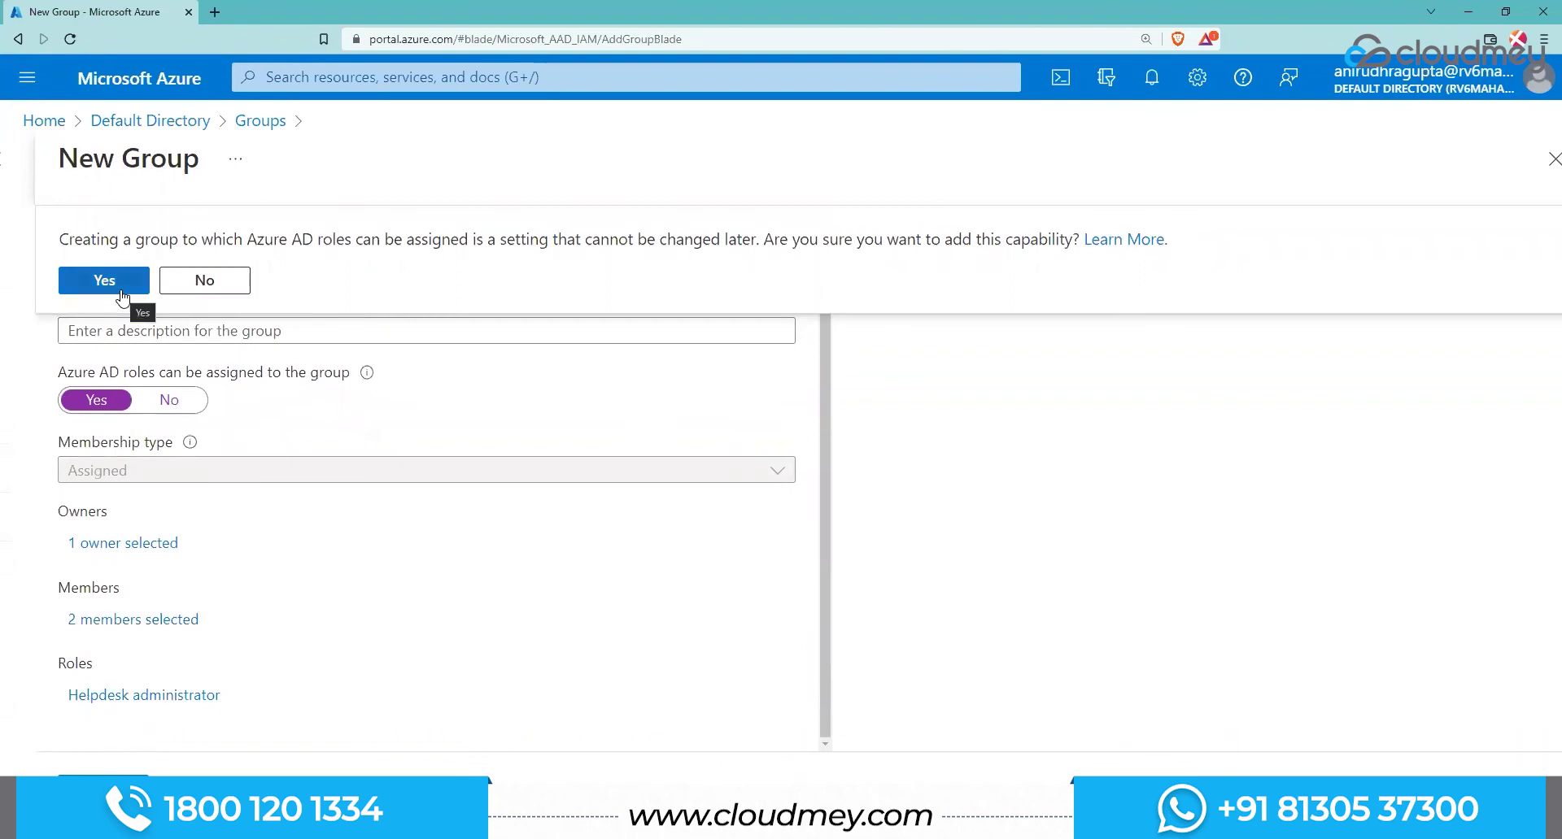
left_click(104, 280)
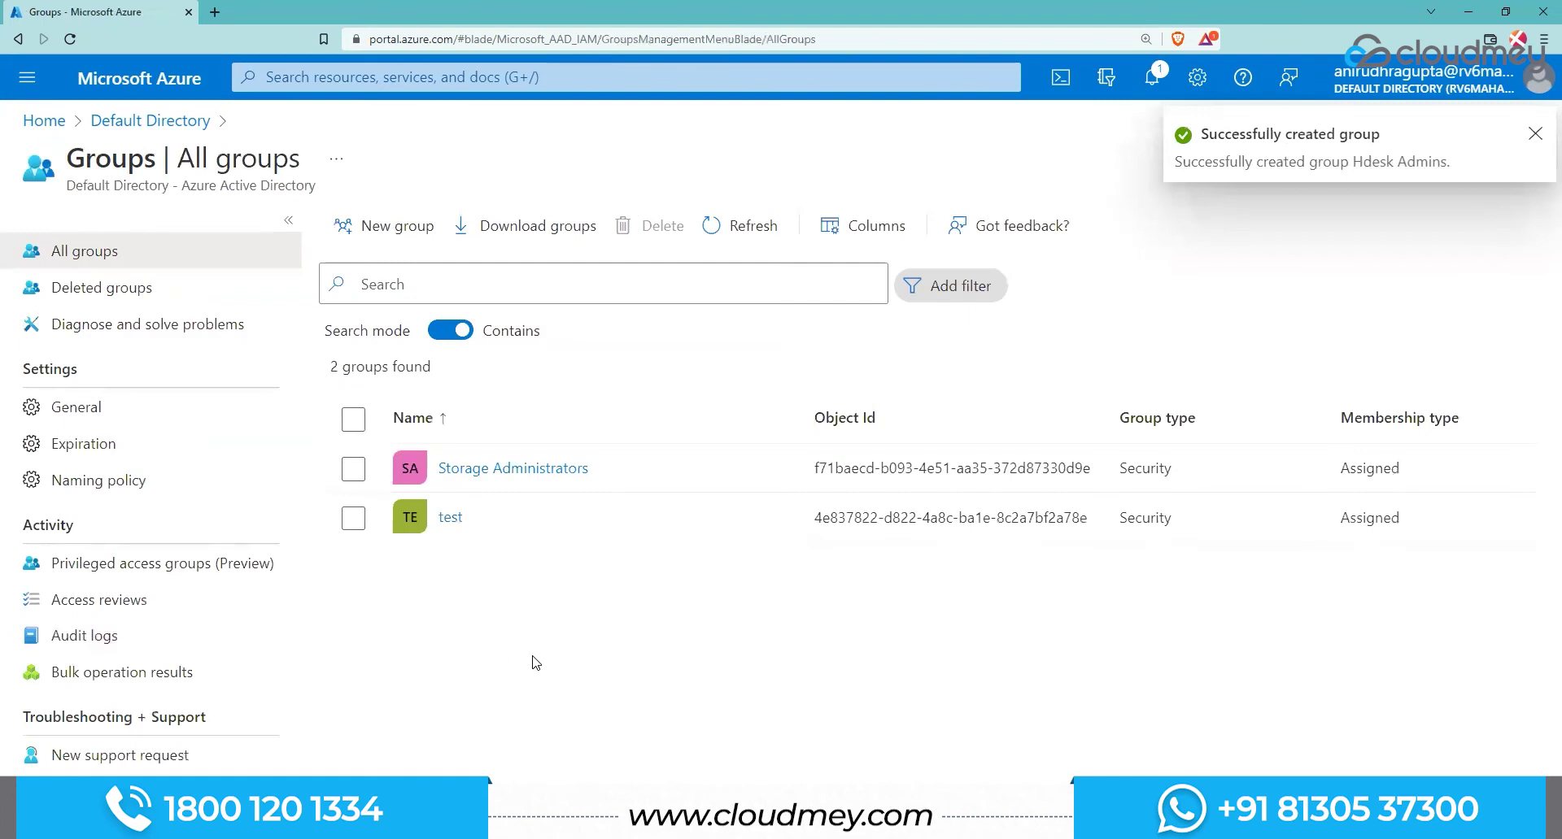
left_click(779, 234)
left_click(779, 234)
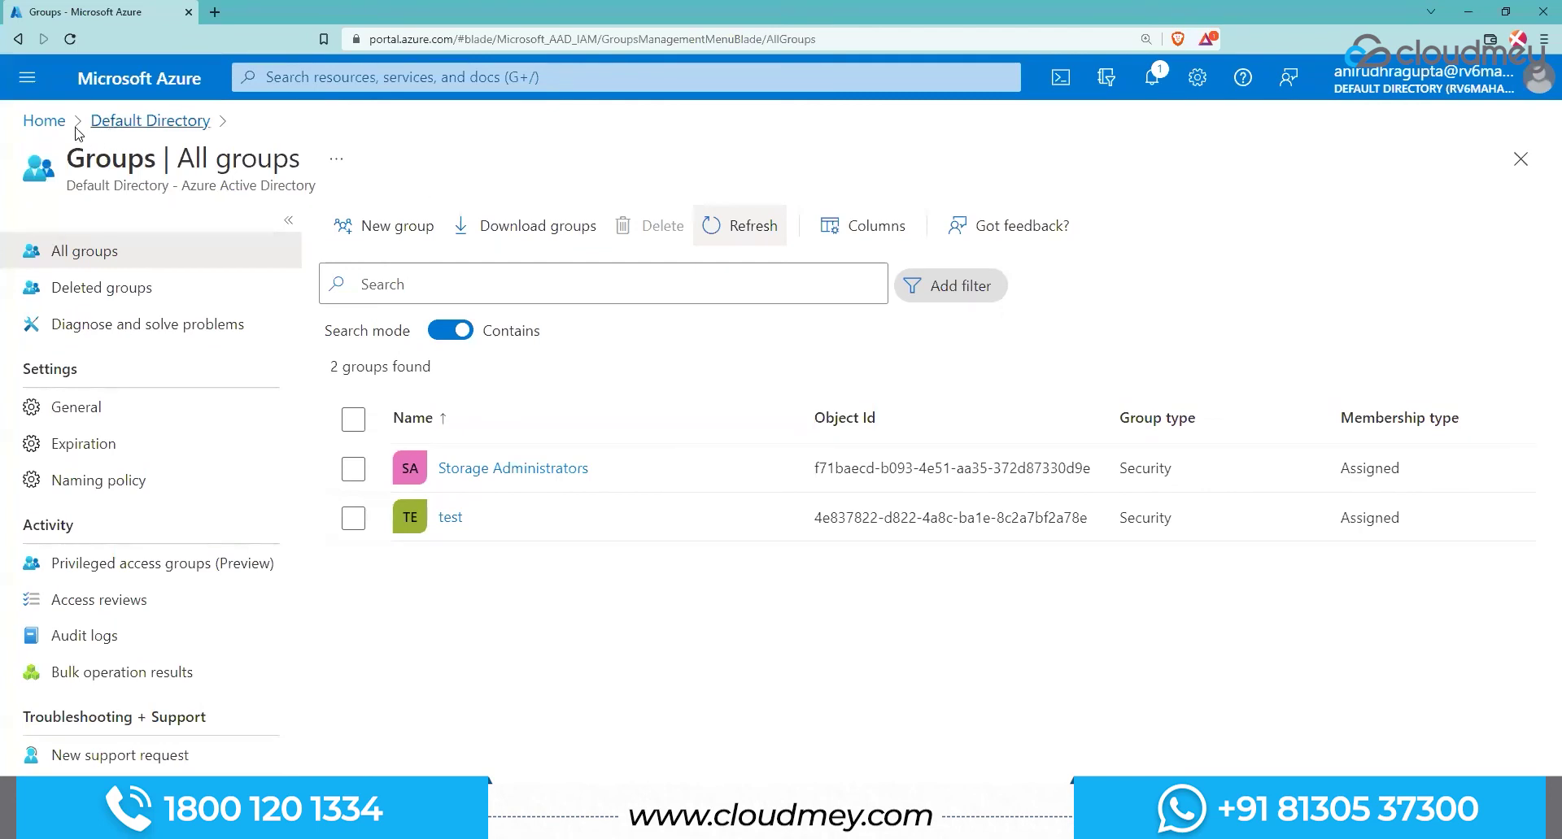
Step: Open the Azure AD built-in roles documentation in a new browser tab and look through its introduction and table of all roles
left_click(217, 12)
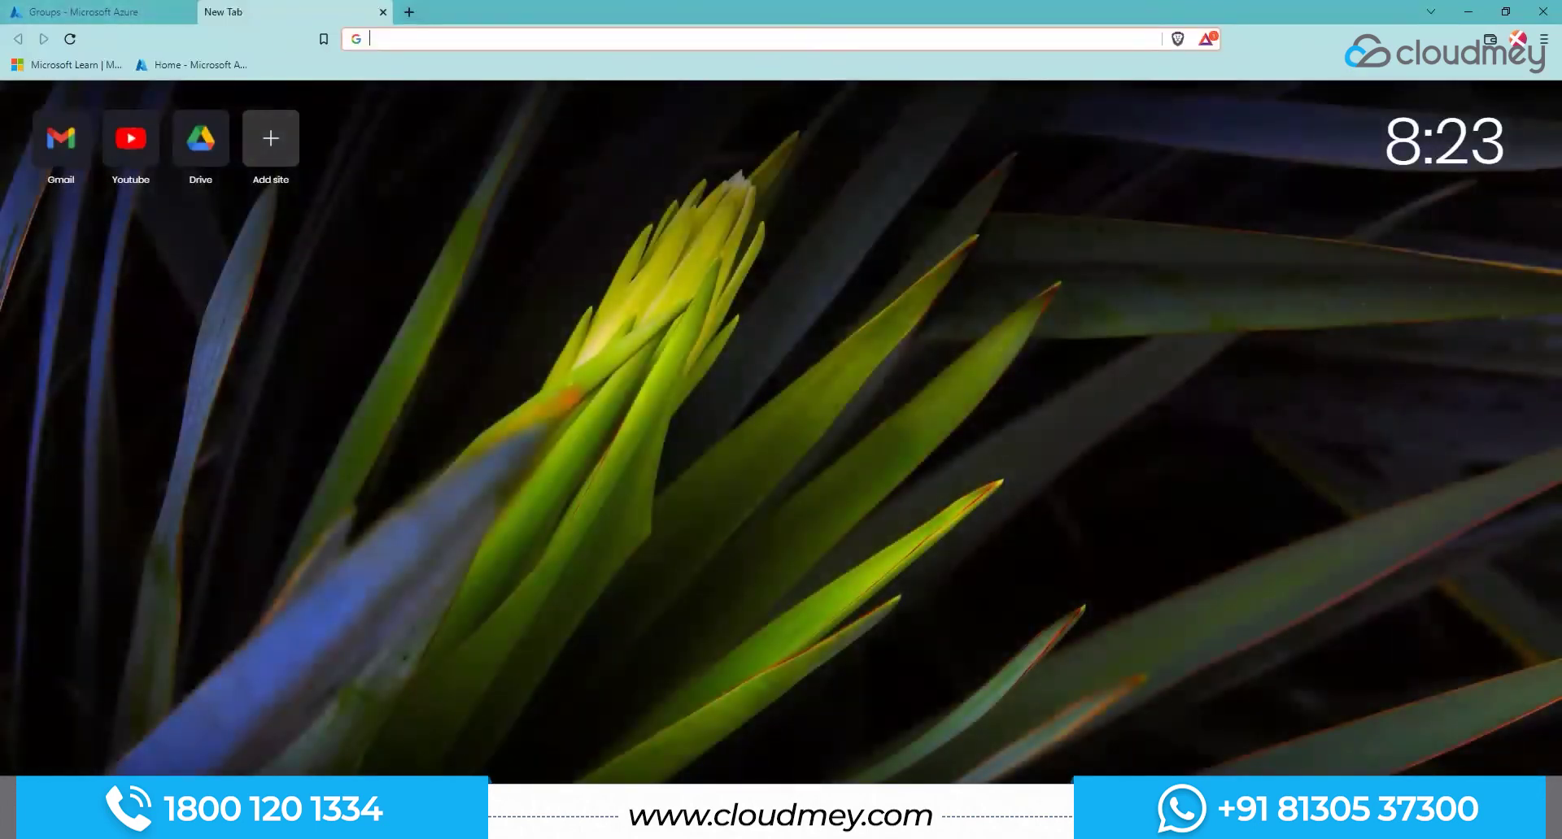
key("ctrl+shift+Tab")
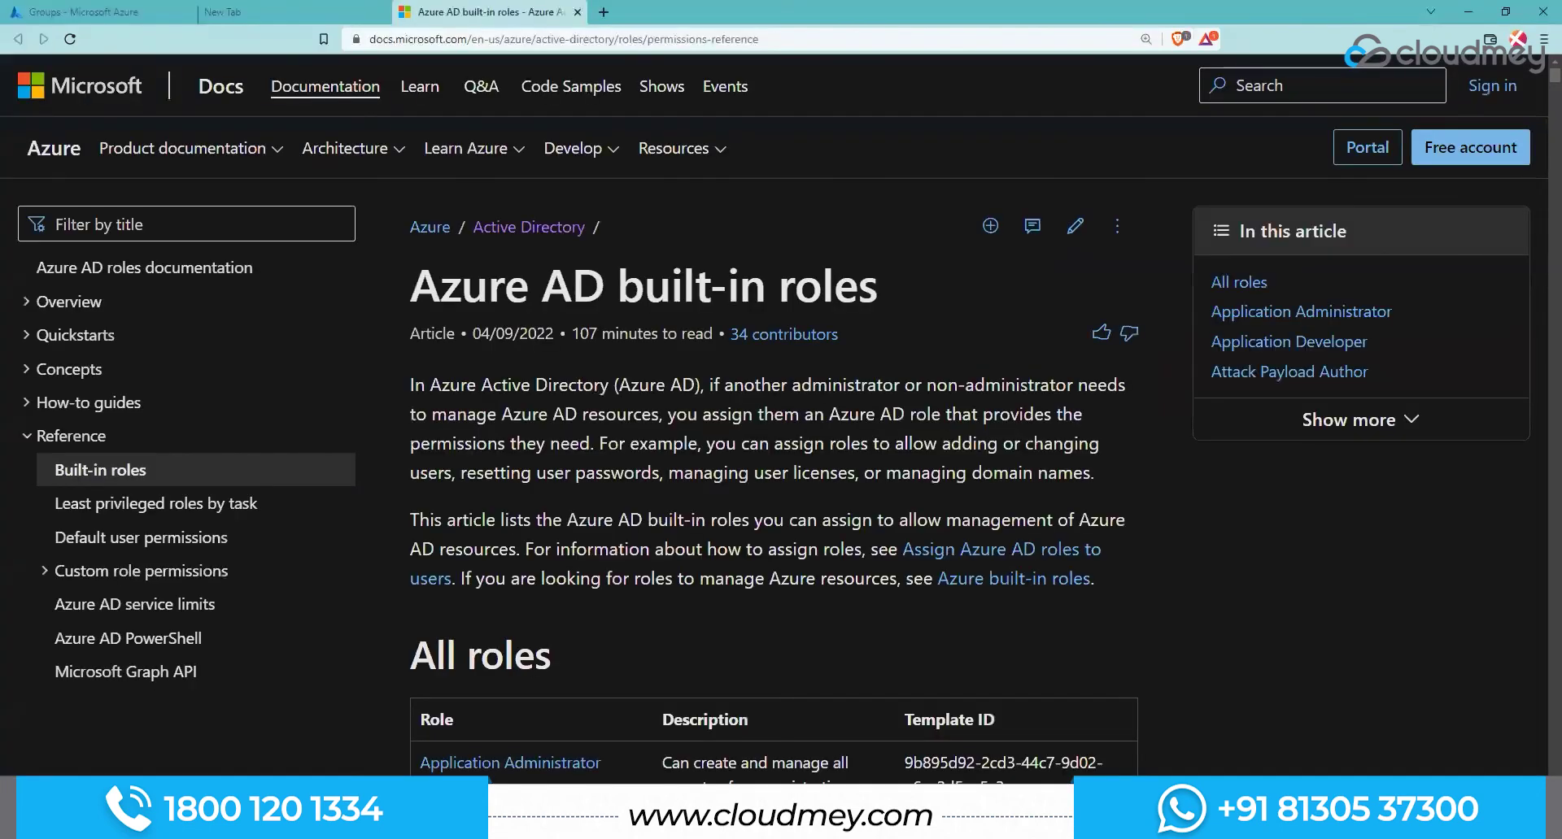
scroll(482, 600, "down", 3)
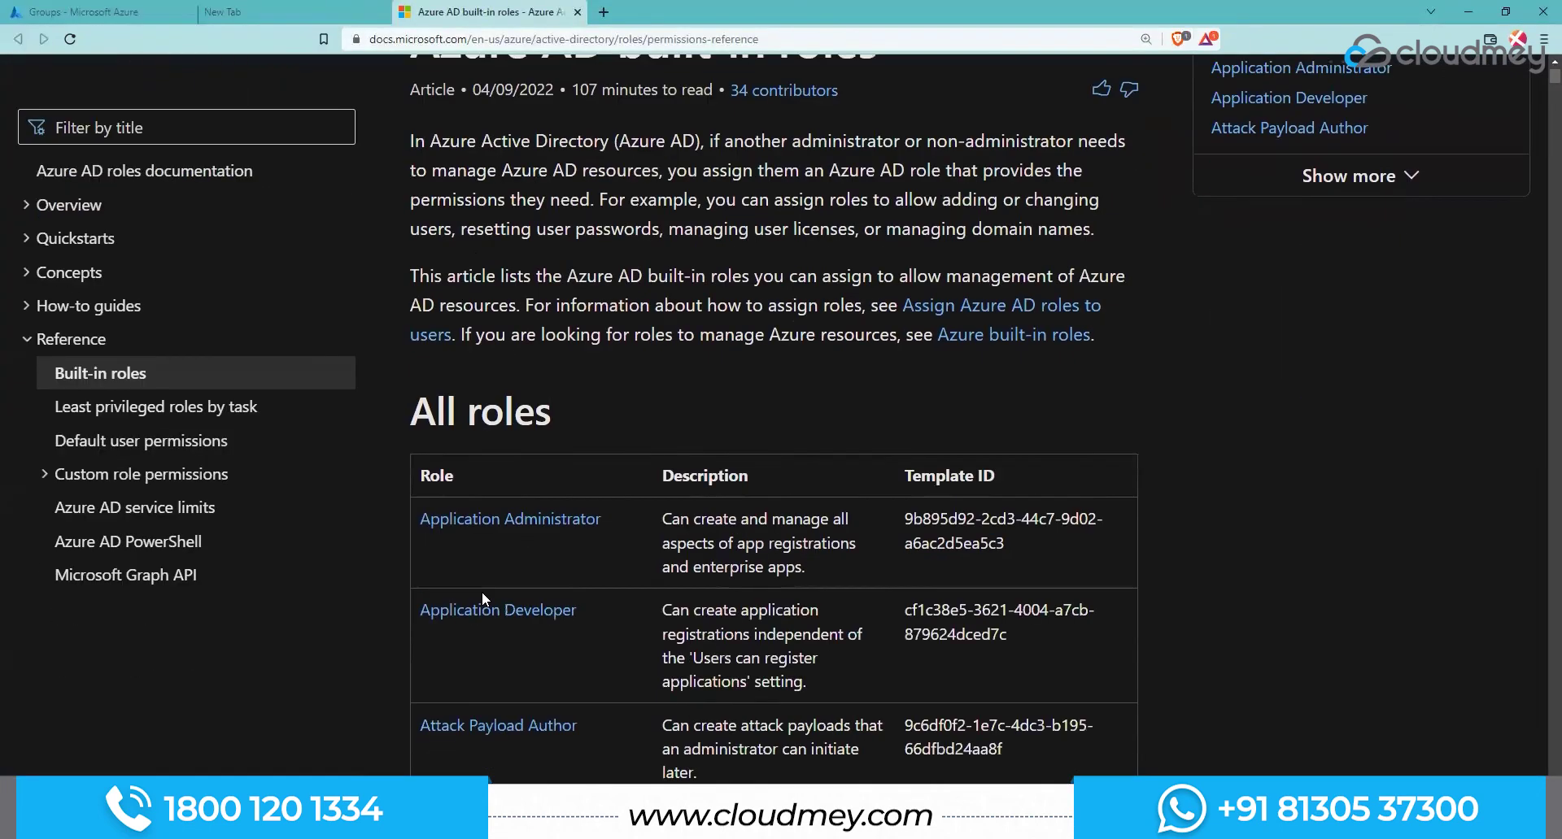
scroll(517, 546, "down", 7)
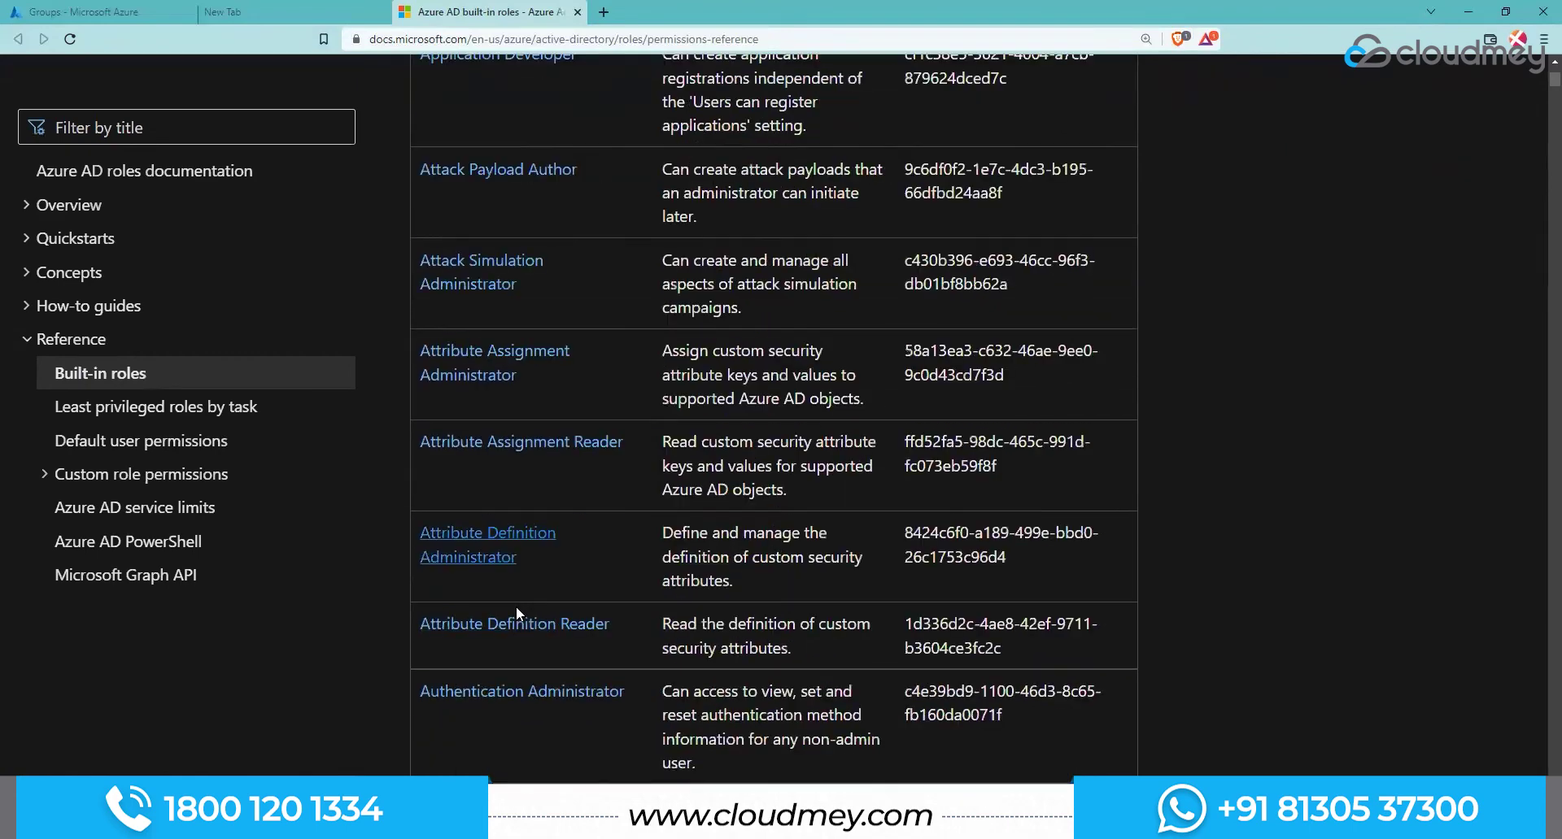
scroll(516, 612, "down", 7)
scroll(560, 545, "up", 4)
scroll(594, 436, "up", 9)
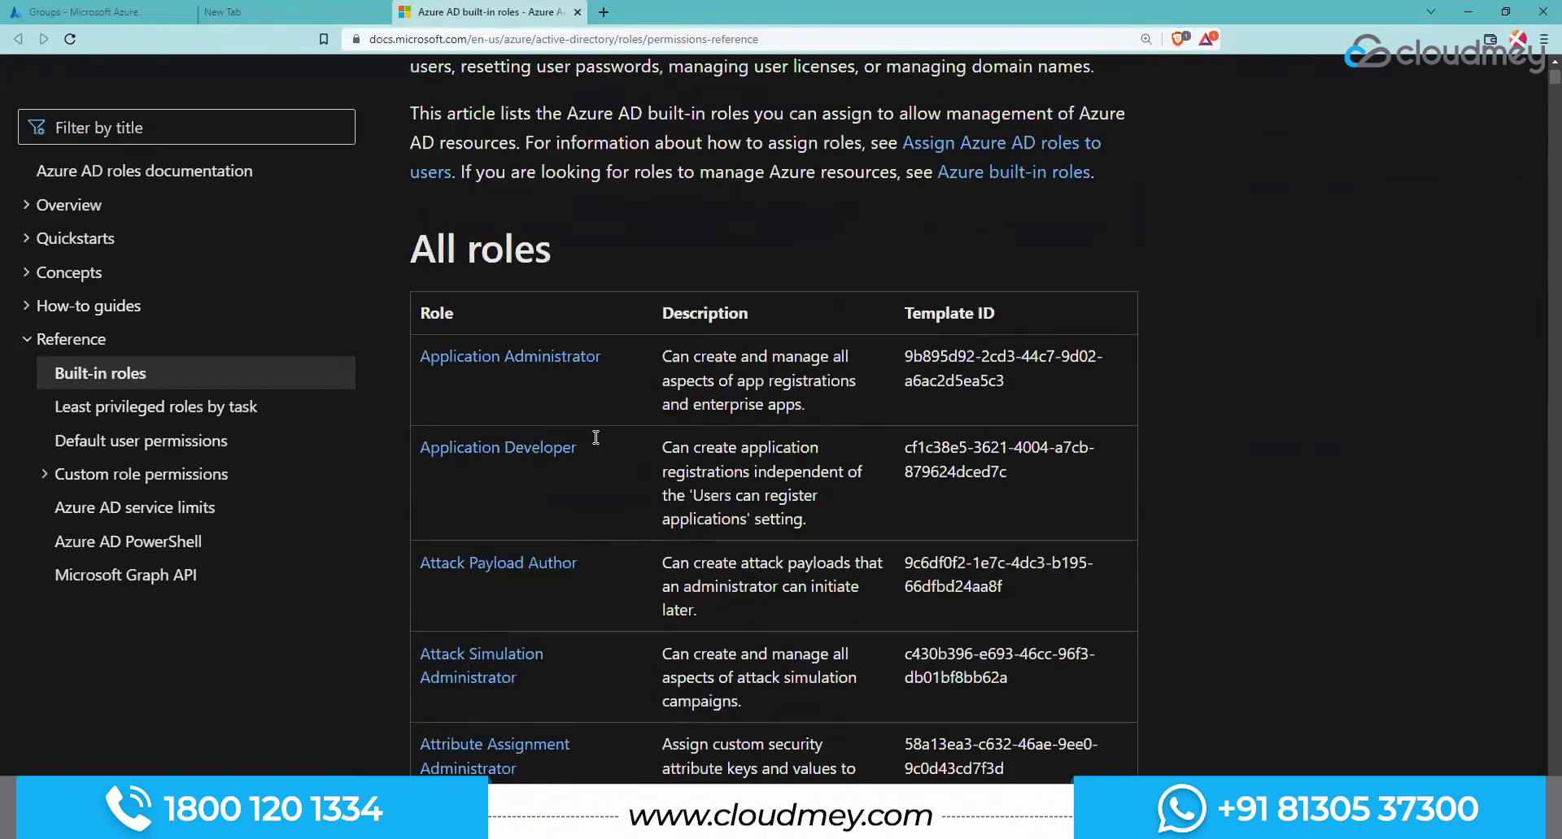
scroll(596, 437, "up", 3)
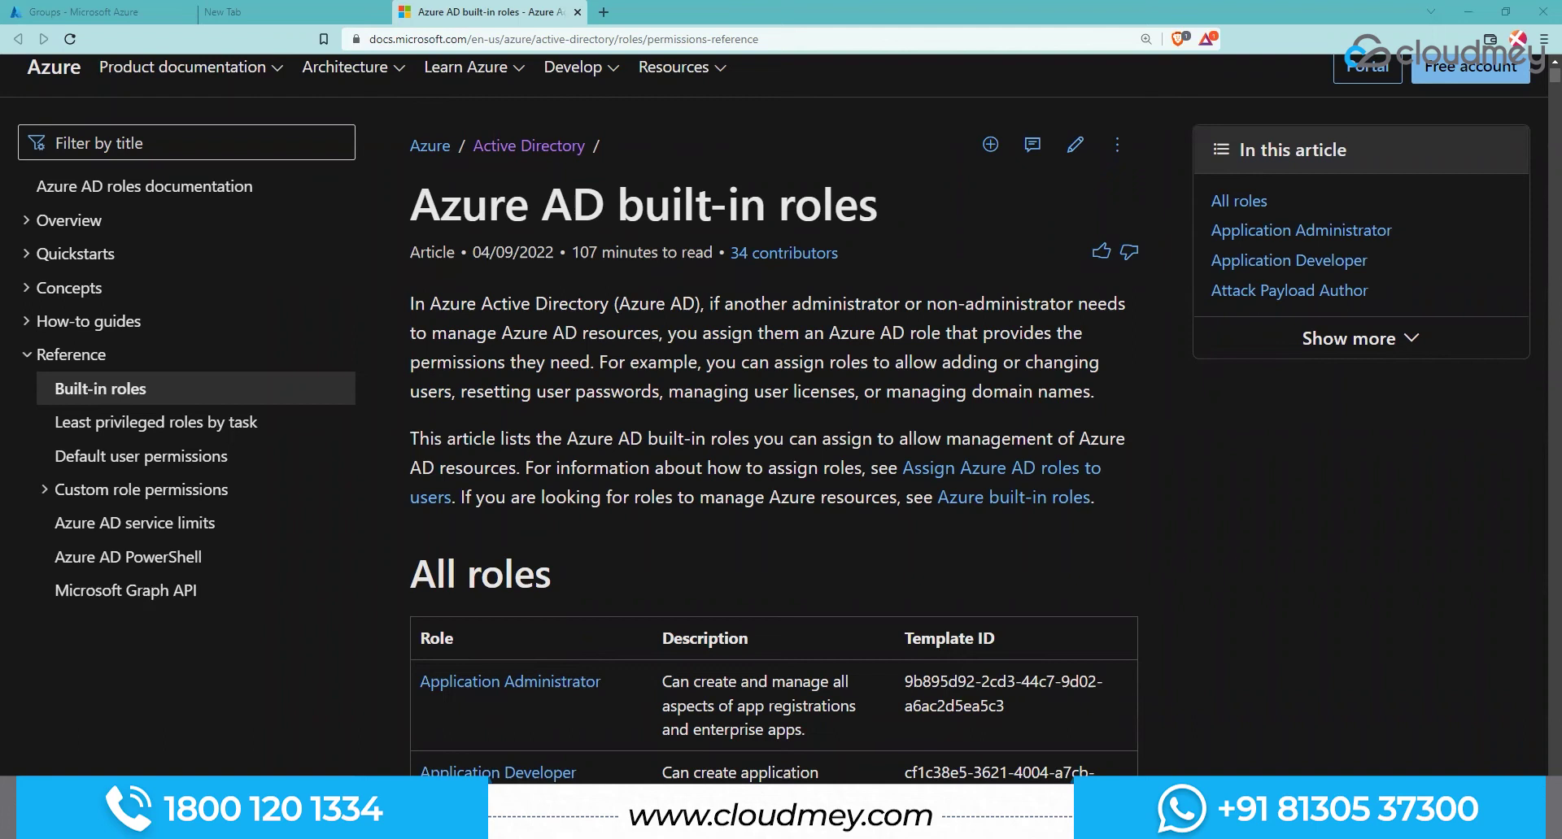
Step: Open the linked Azure built-in roles article, compare it with the Azure AD built-in roles article, and return to the Azure AD roles table
left_click(1013, 497)
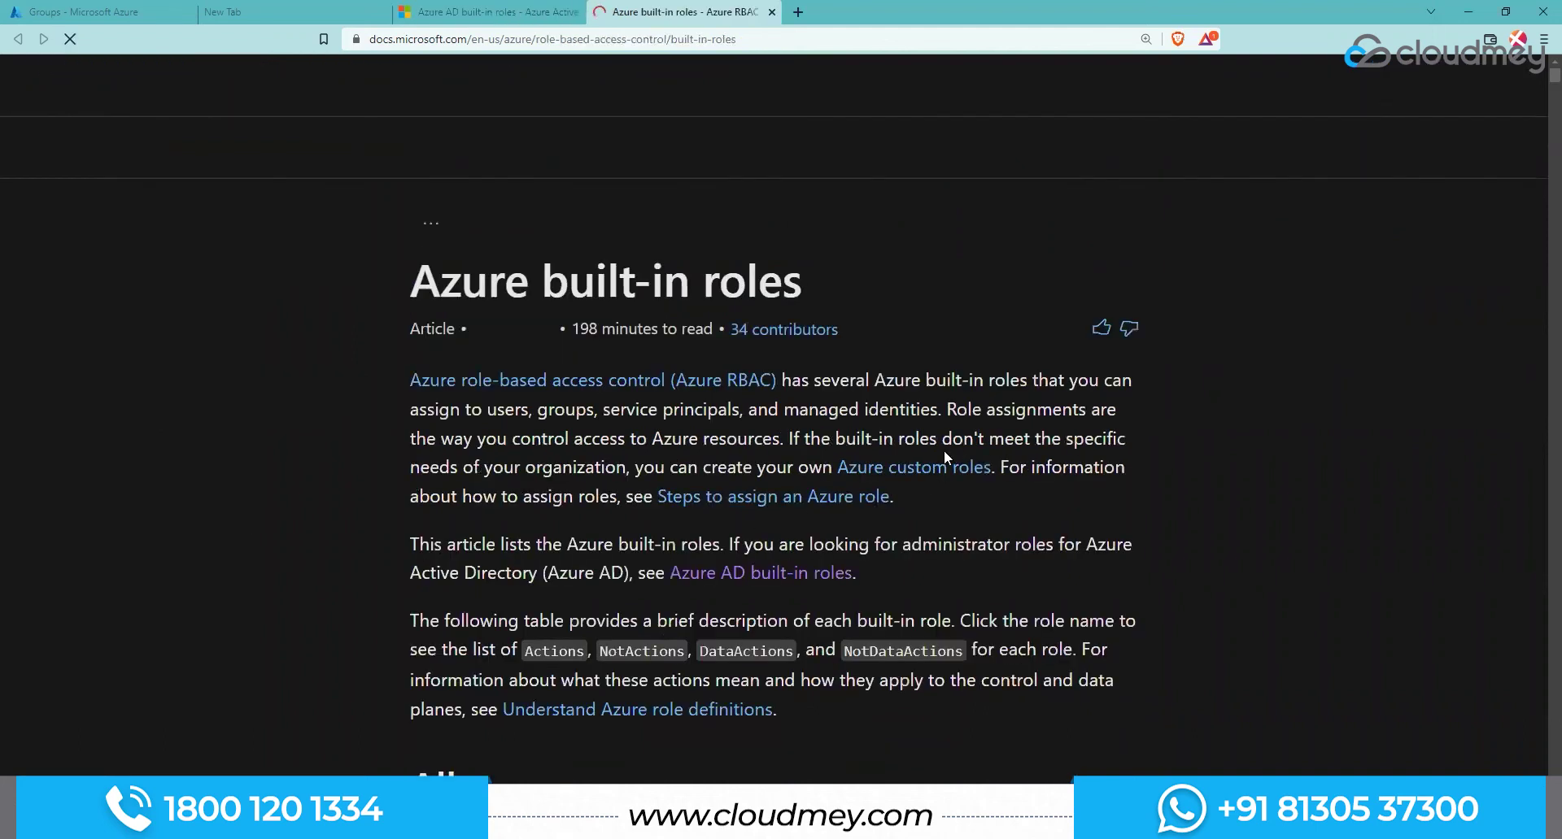
left_click(573, 12)
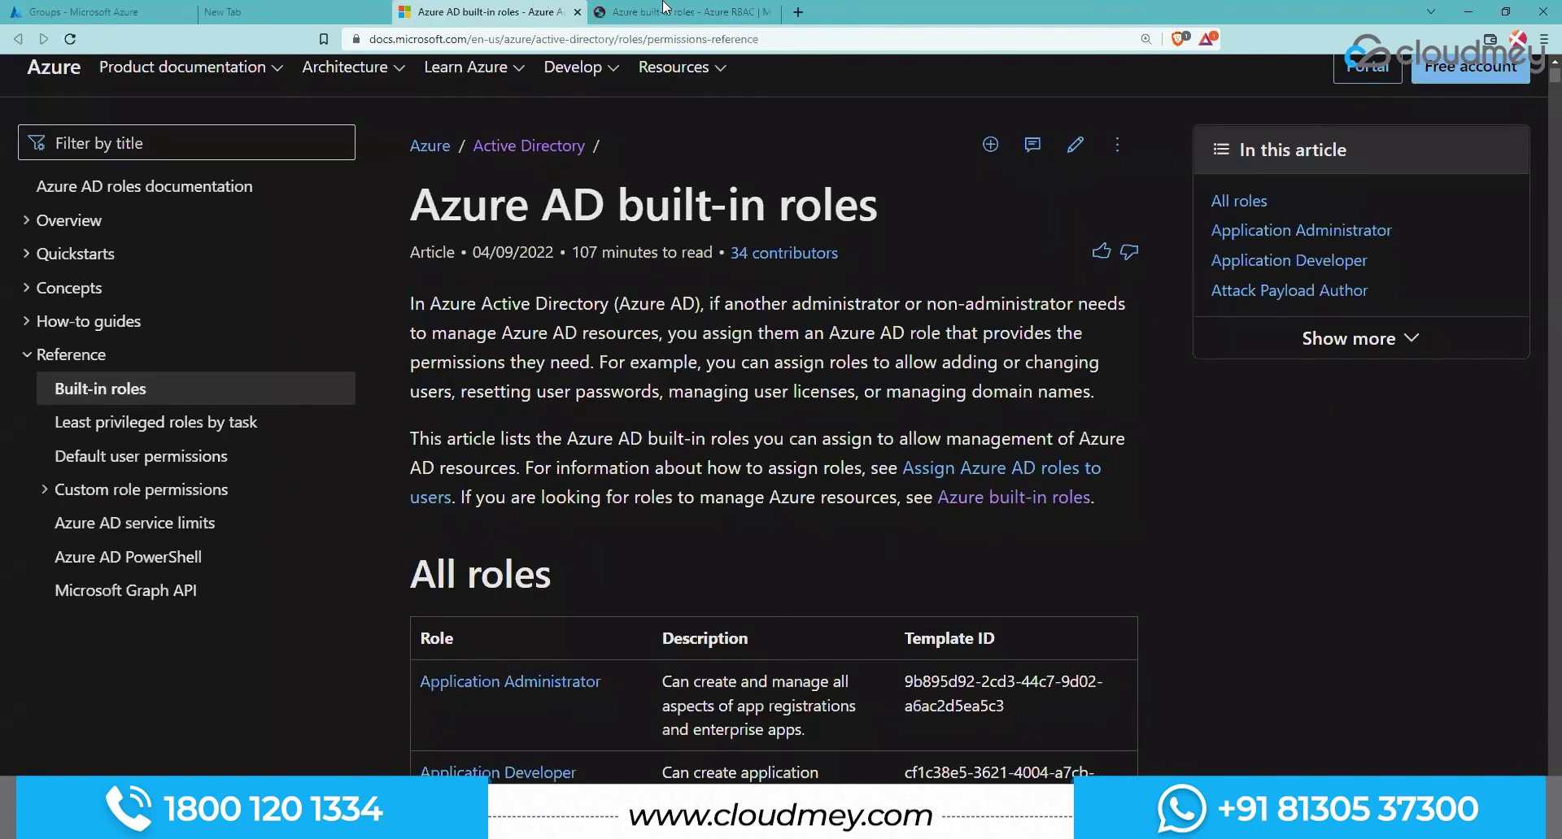
left_click(667, 11)
left_click_drag(422, 295, 888, 302)
left_click(642, 212)
left_click(514, 12)
scroll(687, 399, "down", 5)
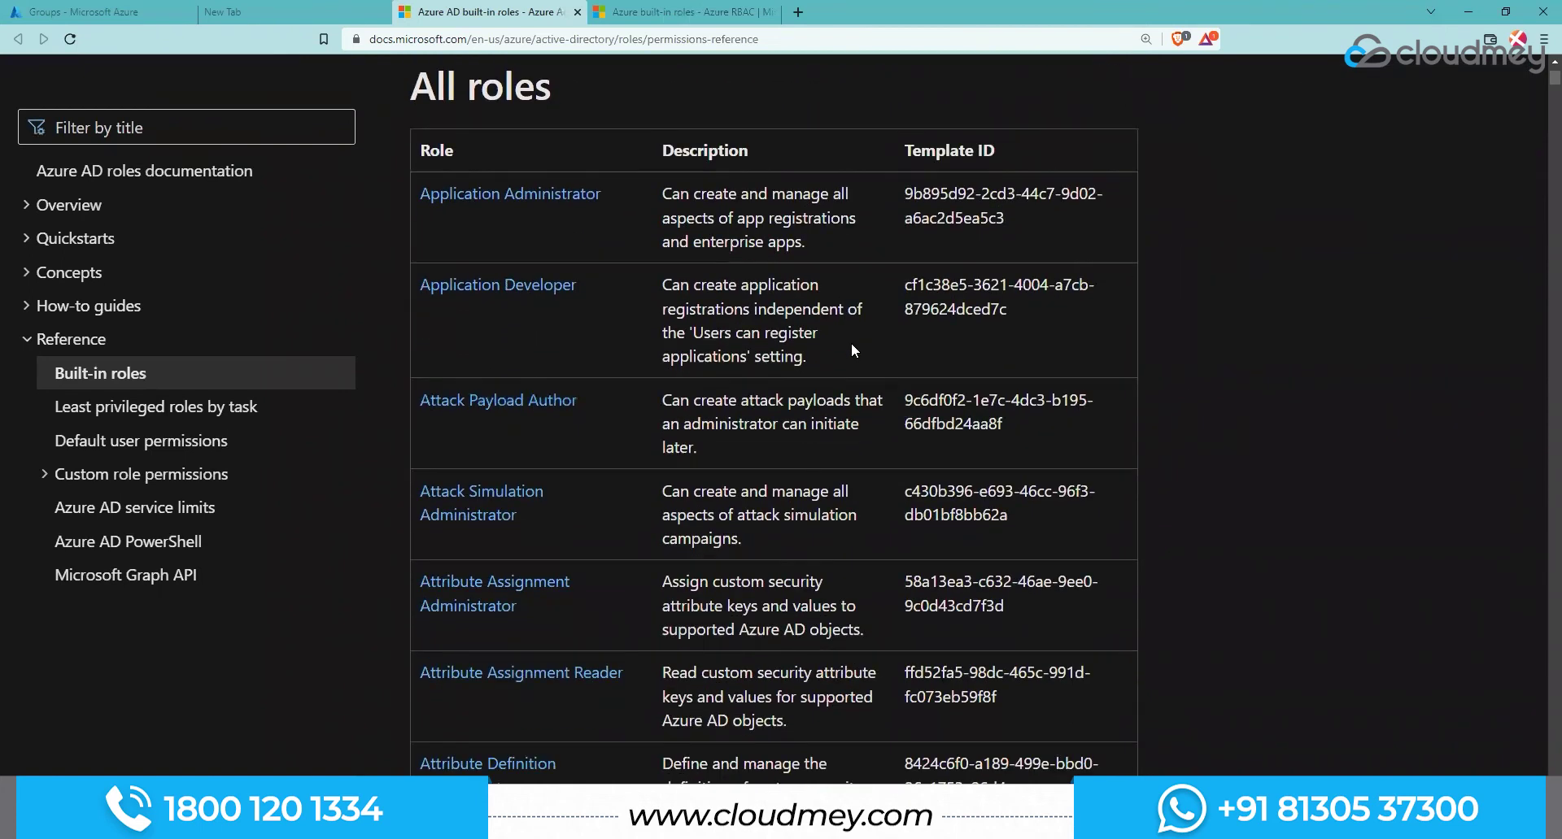
Step: Search the page for "help" and highlight the description of the Helpdesk Administrator role
key("ctrl+f")
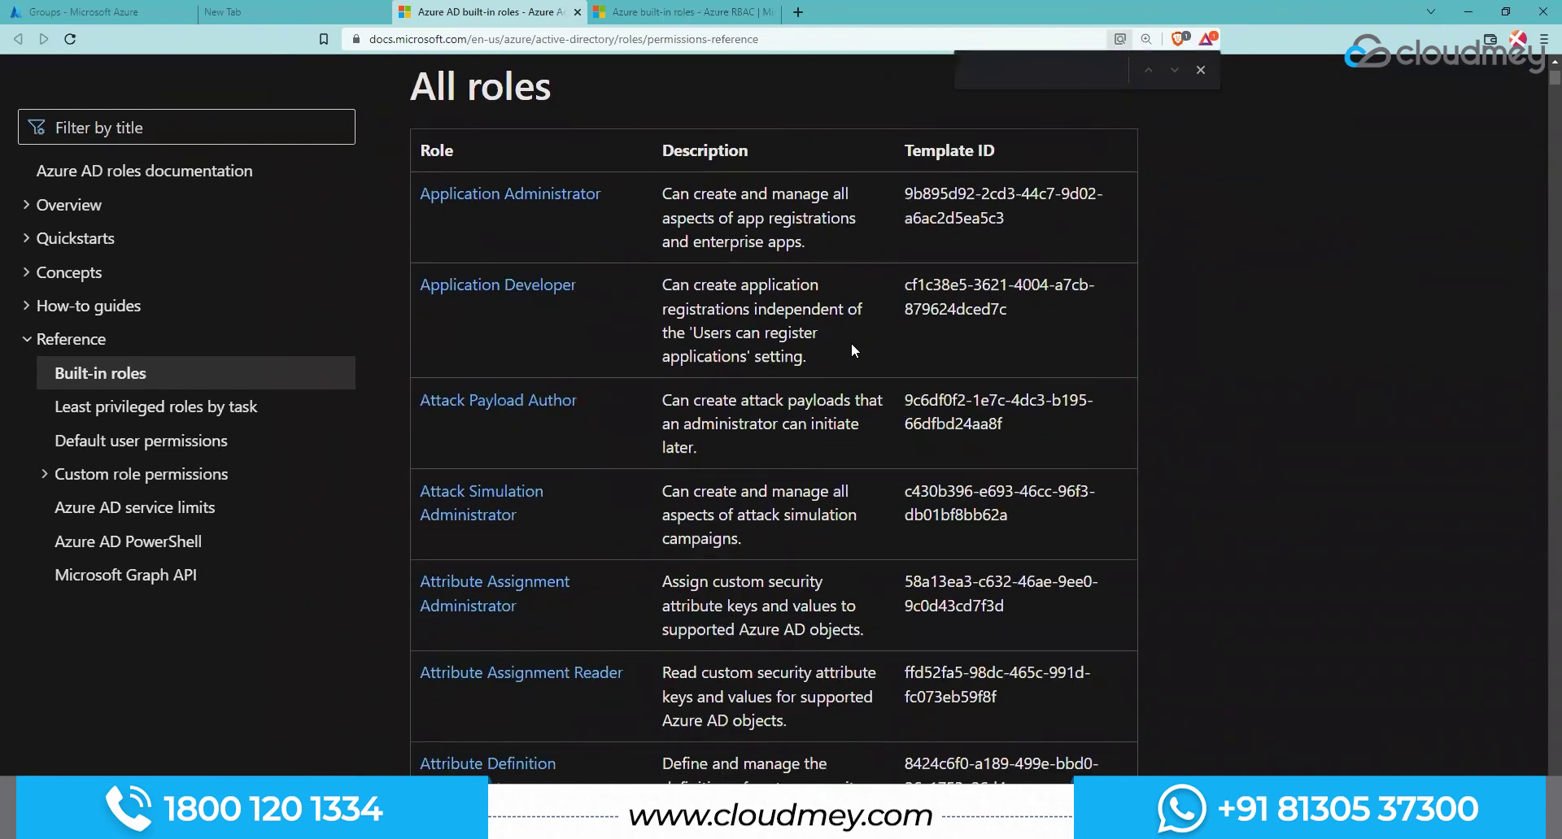
type("help")
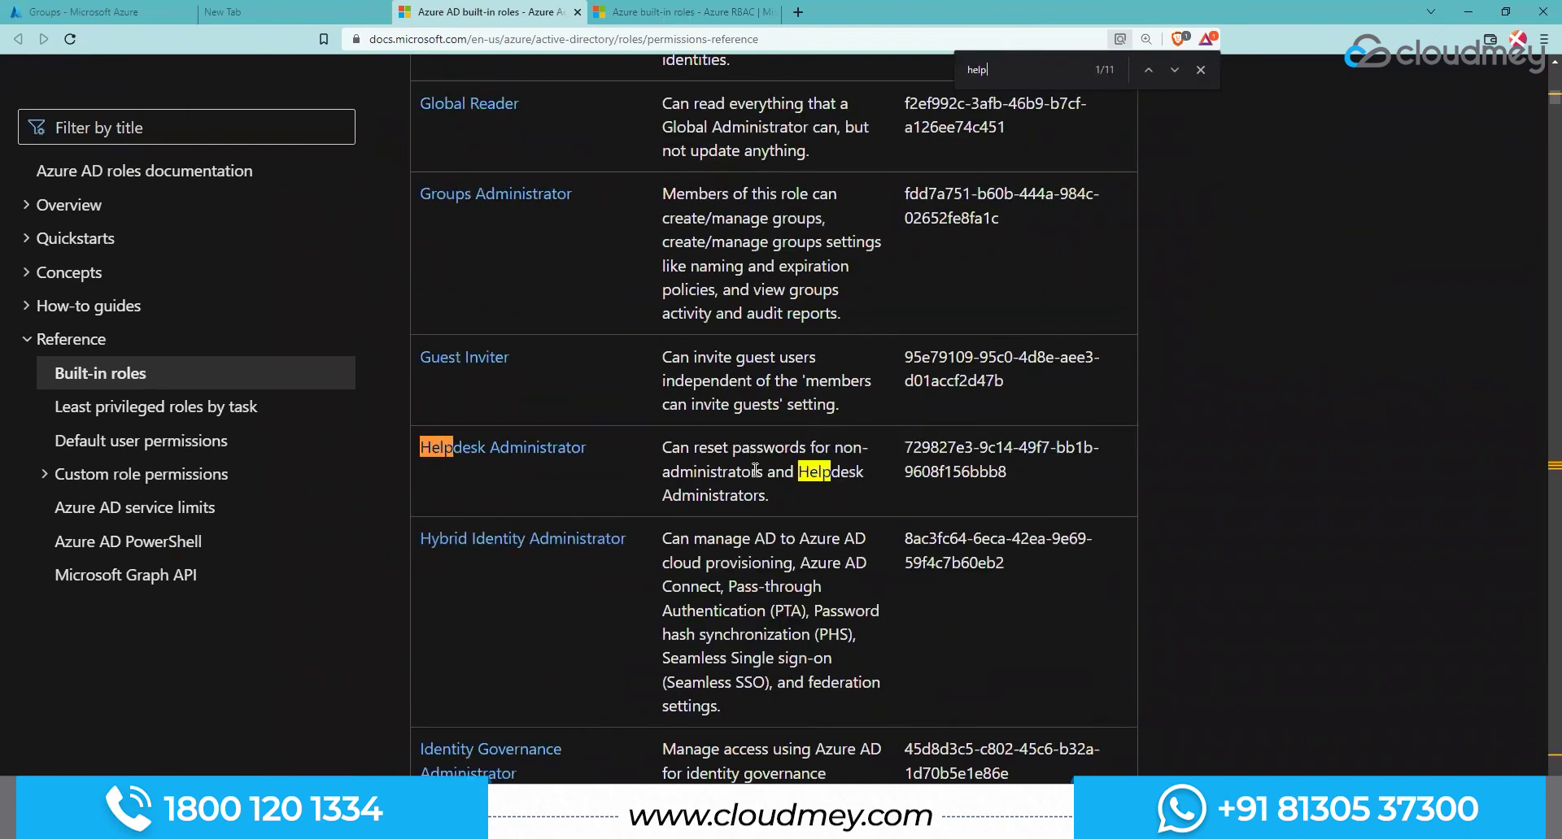
left_click_drag(697, 448, 788, 498)
left_click(788, 499)
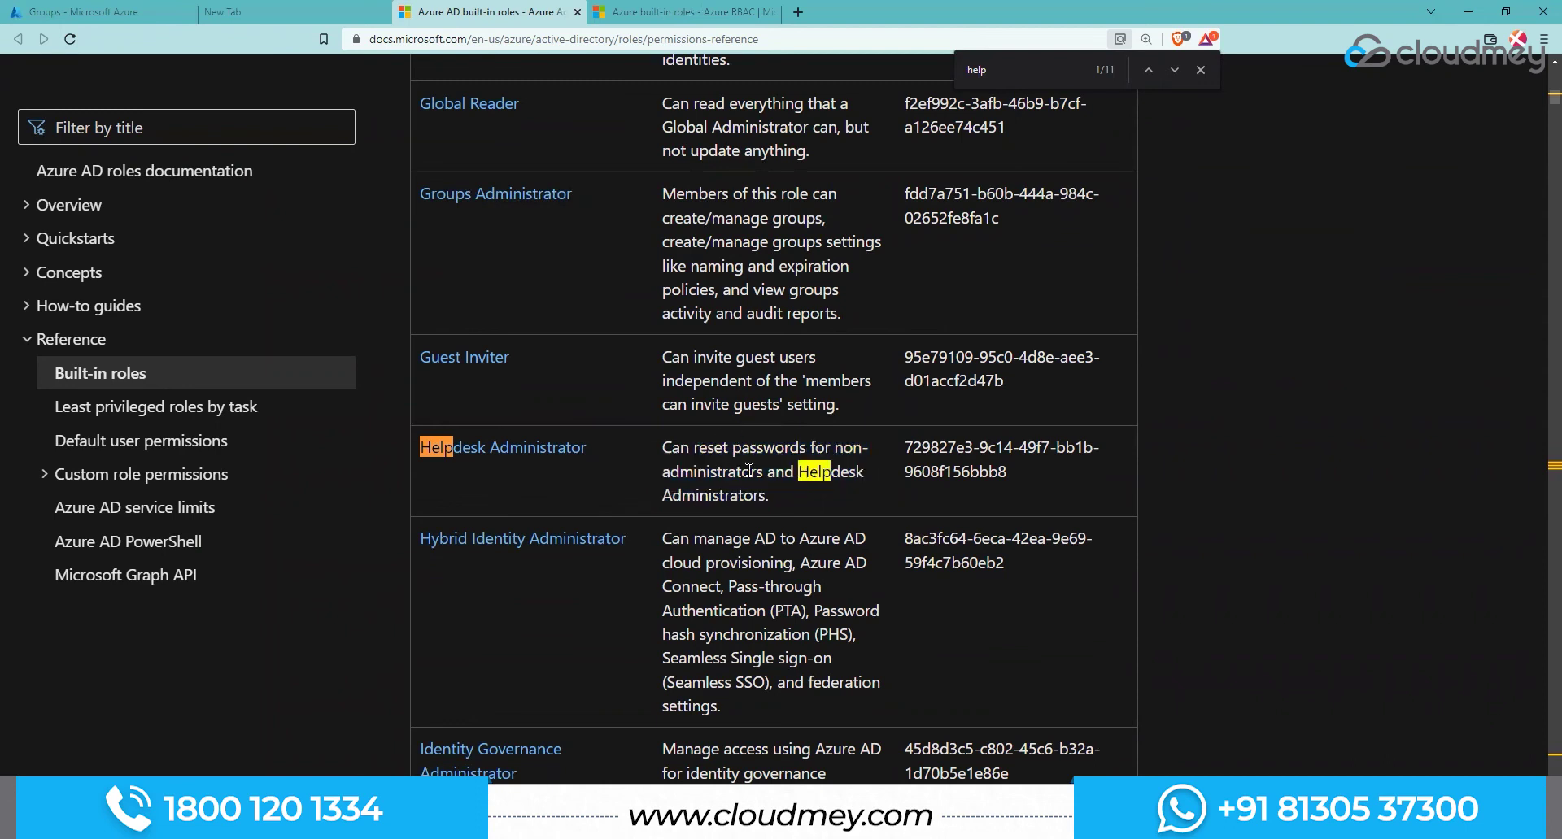
left_click(1200, 70)
left_click_drag(786, 494, 666, 446)
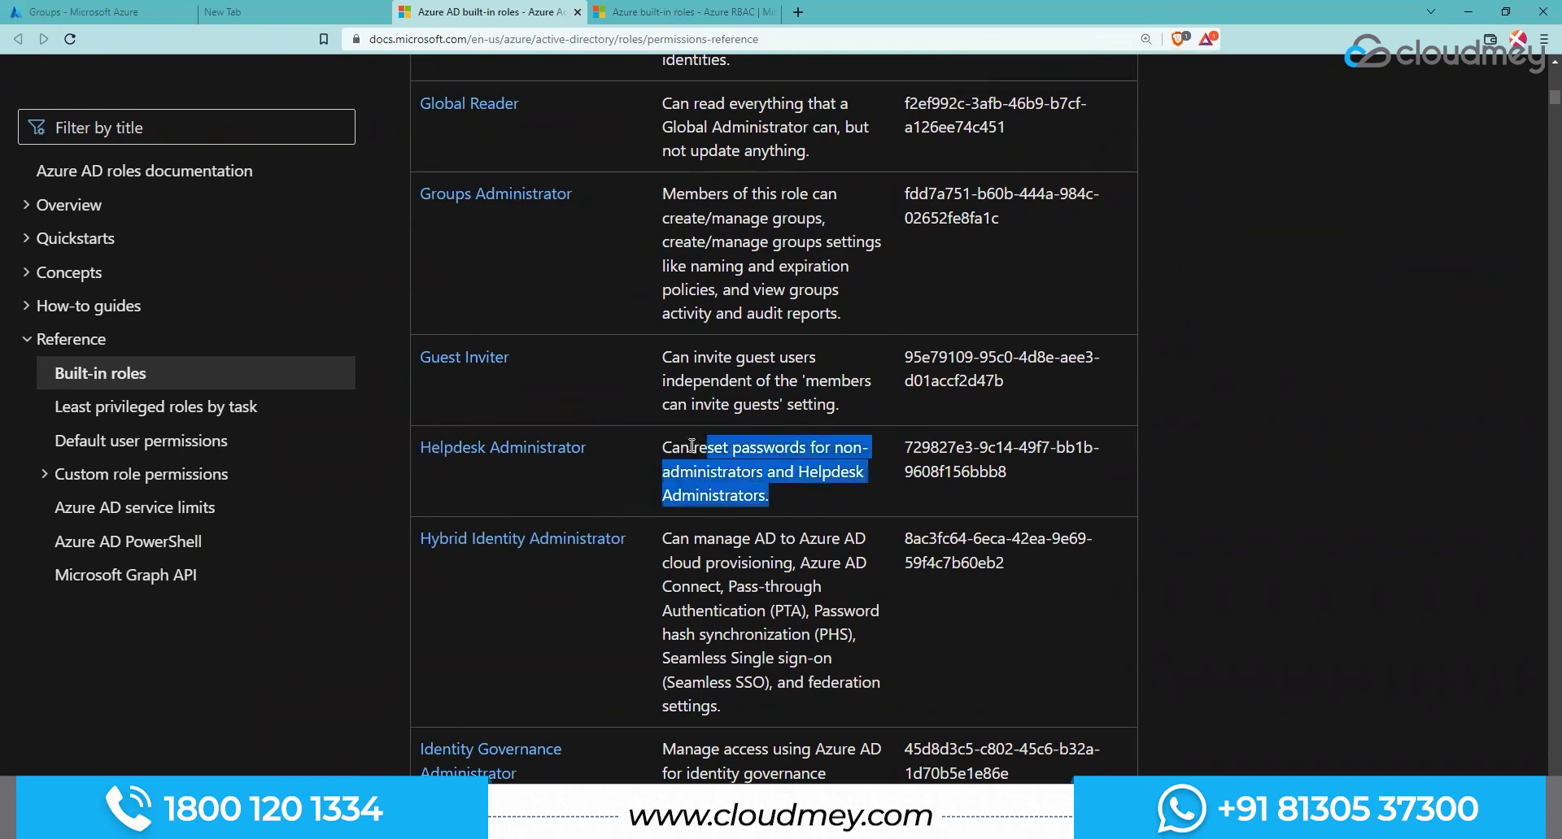
left_click(790, 472)
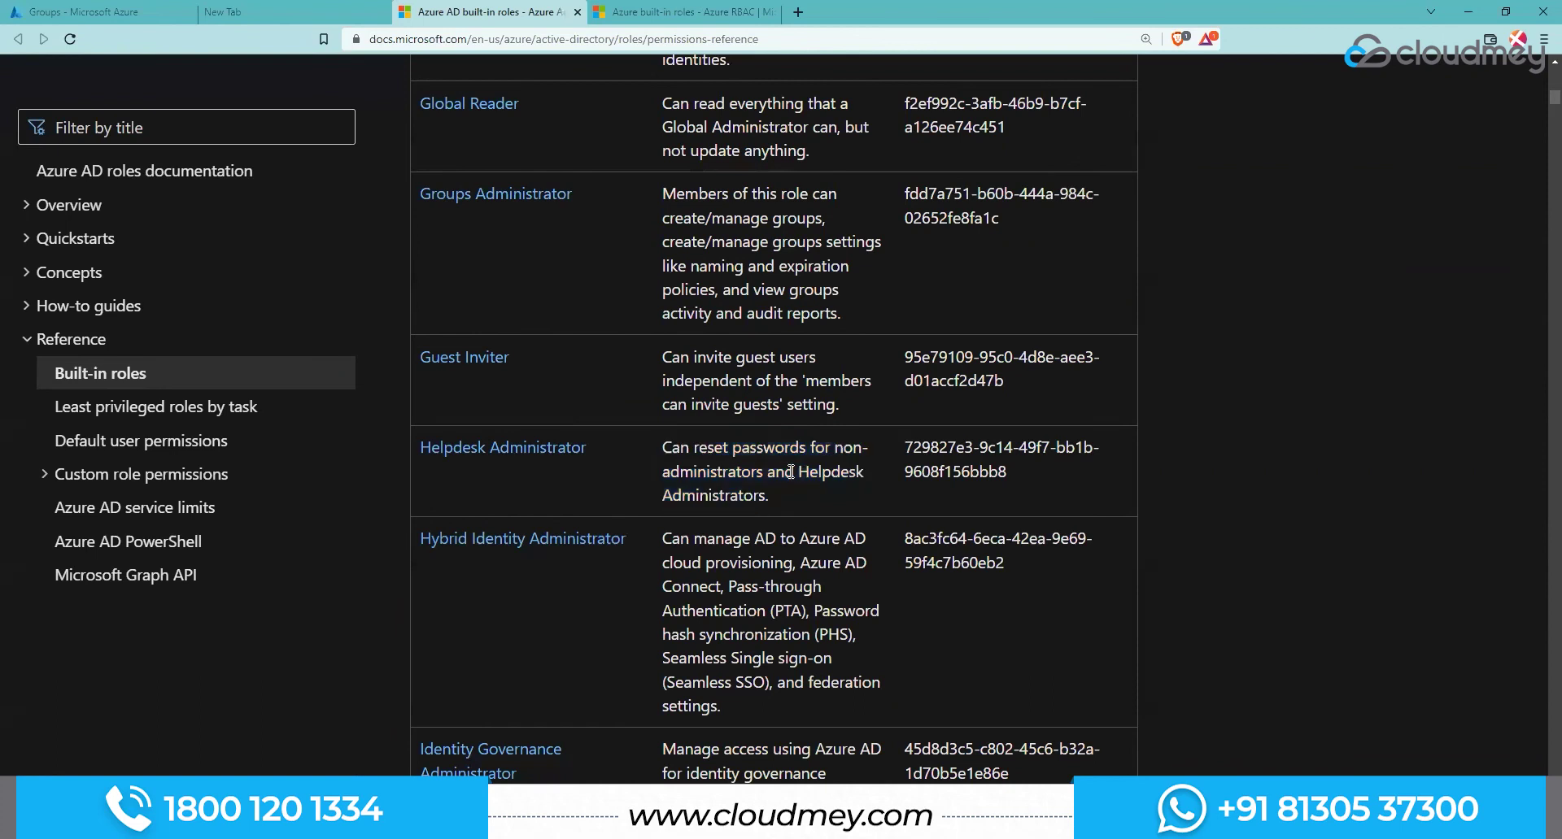
Step: Open the detailed Helpdesk Administrator section and examine its description, important notes and list of permitted actions
left_click(468, 449)
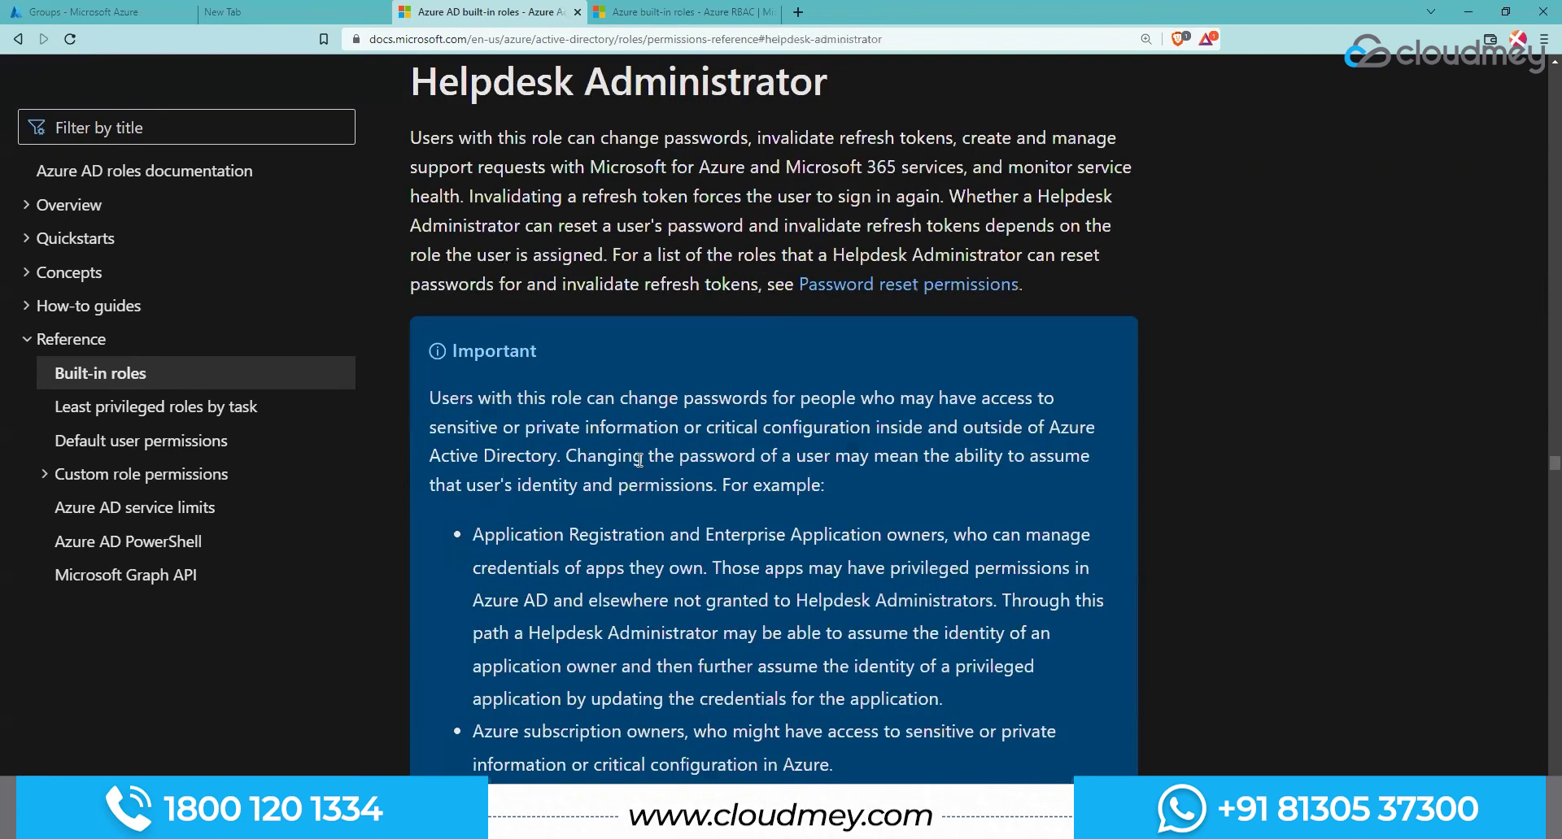
scroll(639, 460, "down", 3)
scroll(701, 496, "down", 5)
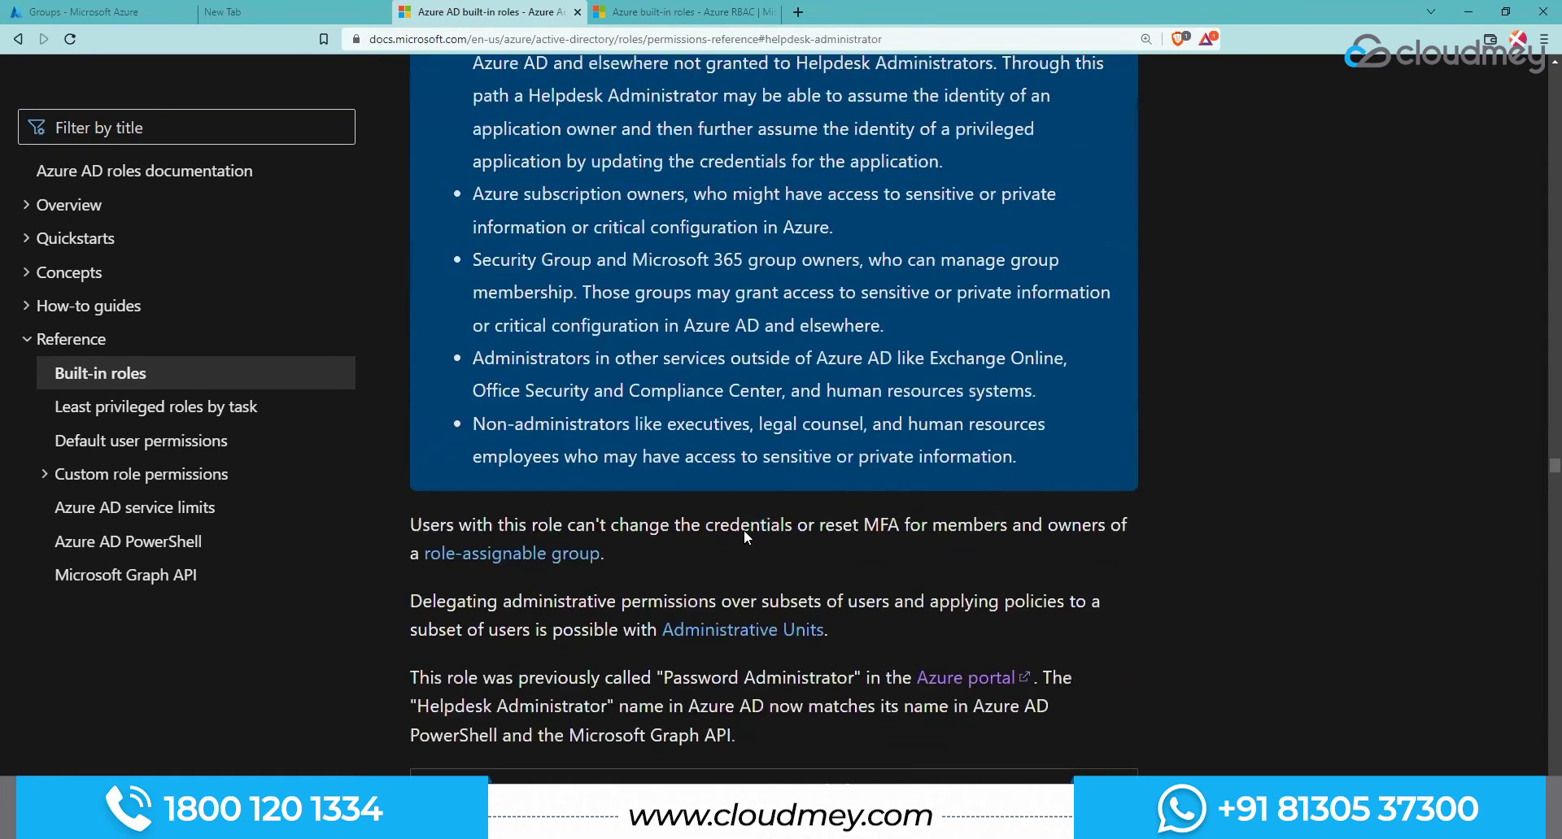
scroll(460, 413, "down", 7)
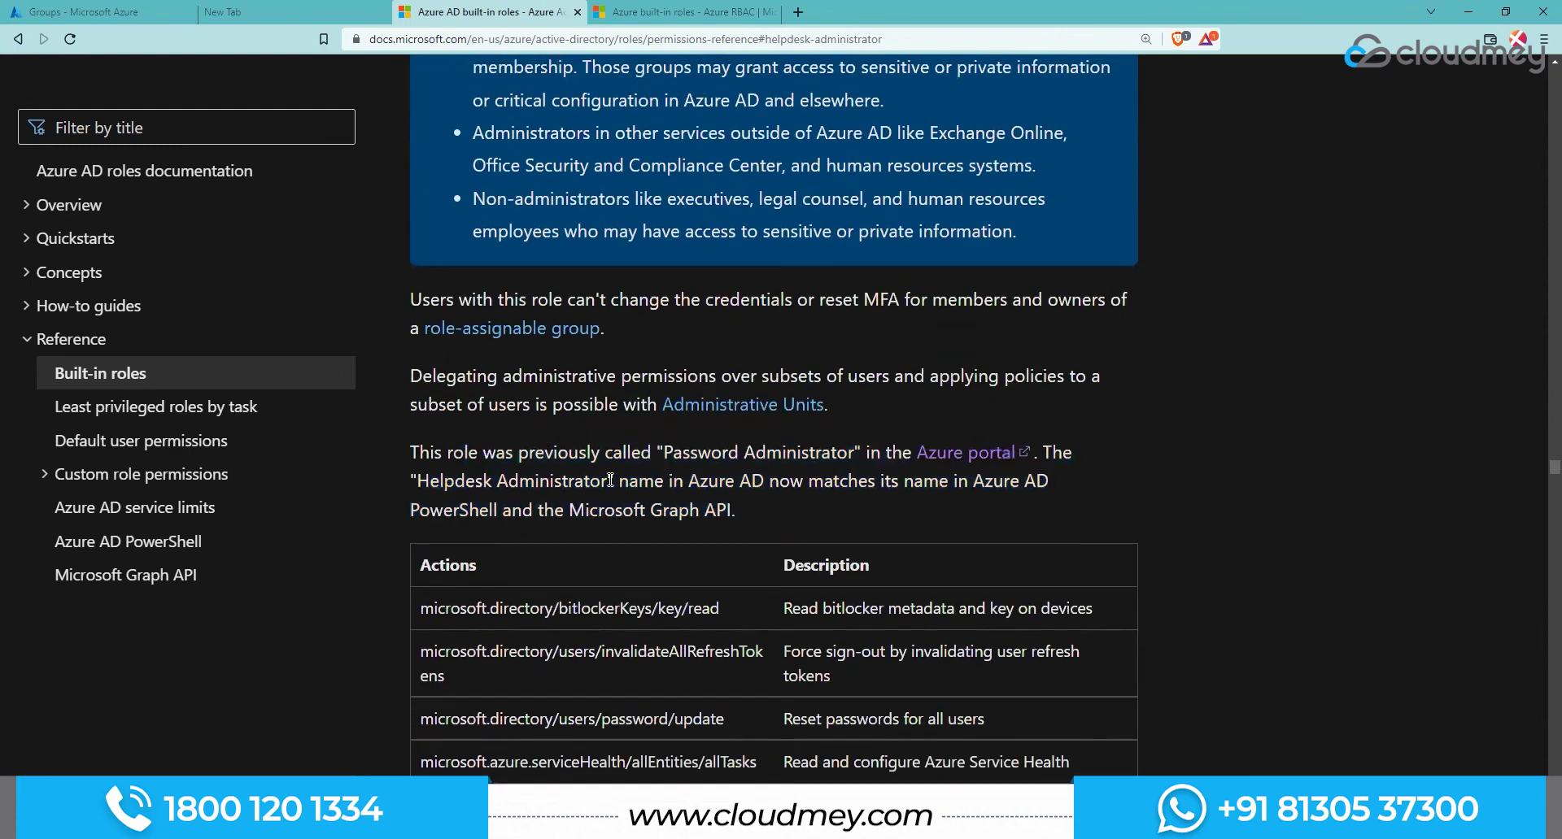
scroll(632, 496, "up", 8)
scroll(670, 333, "up", 12)
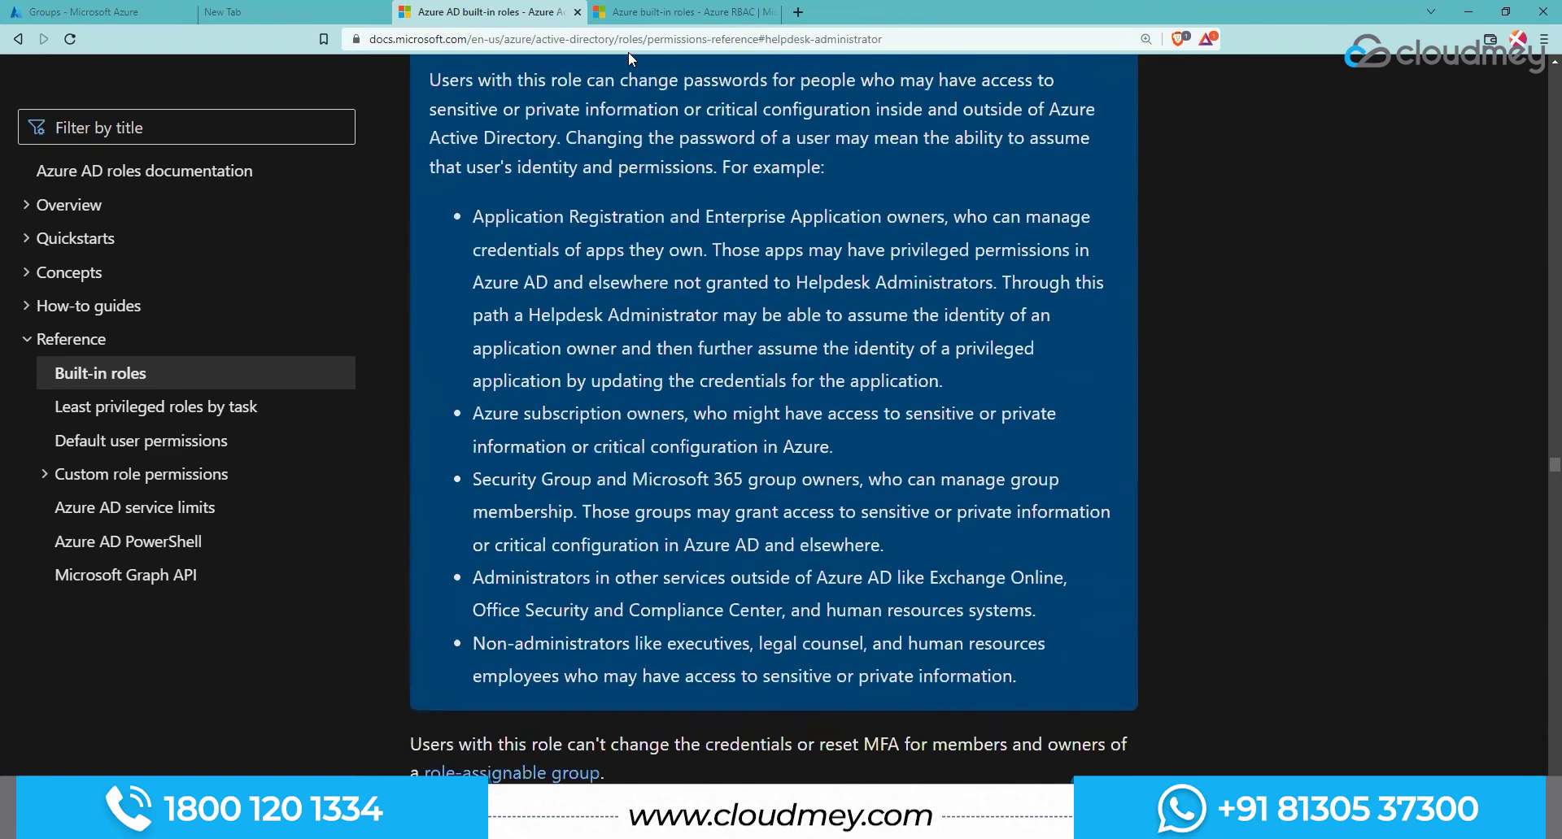
scroll(729, 422, "up", 16)
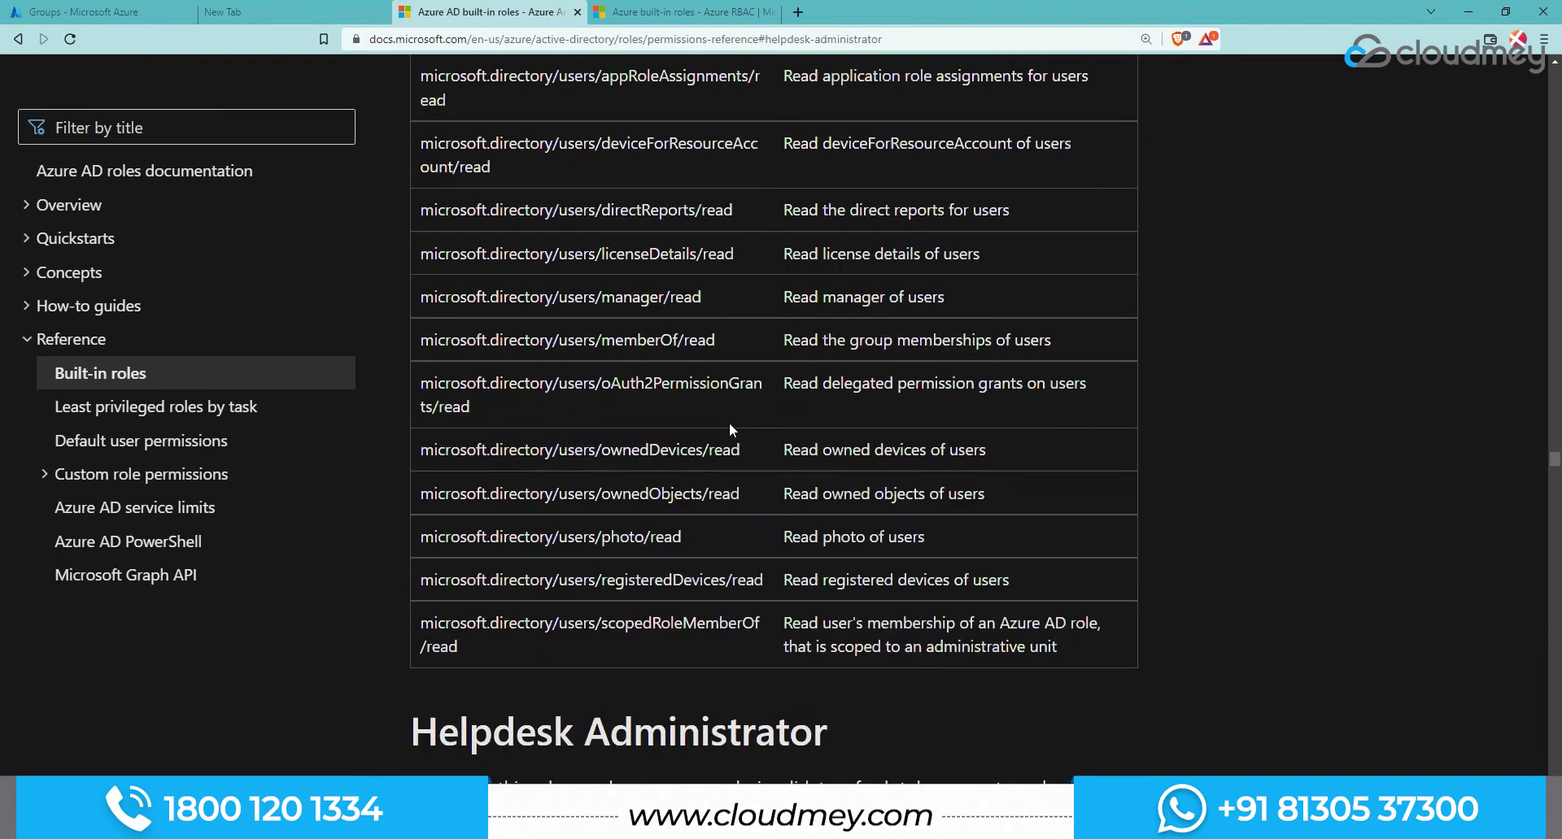
scroll(575, 624, "up", 20)
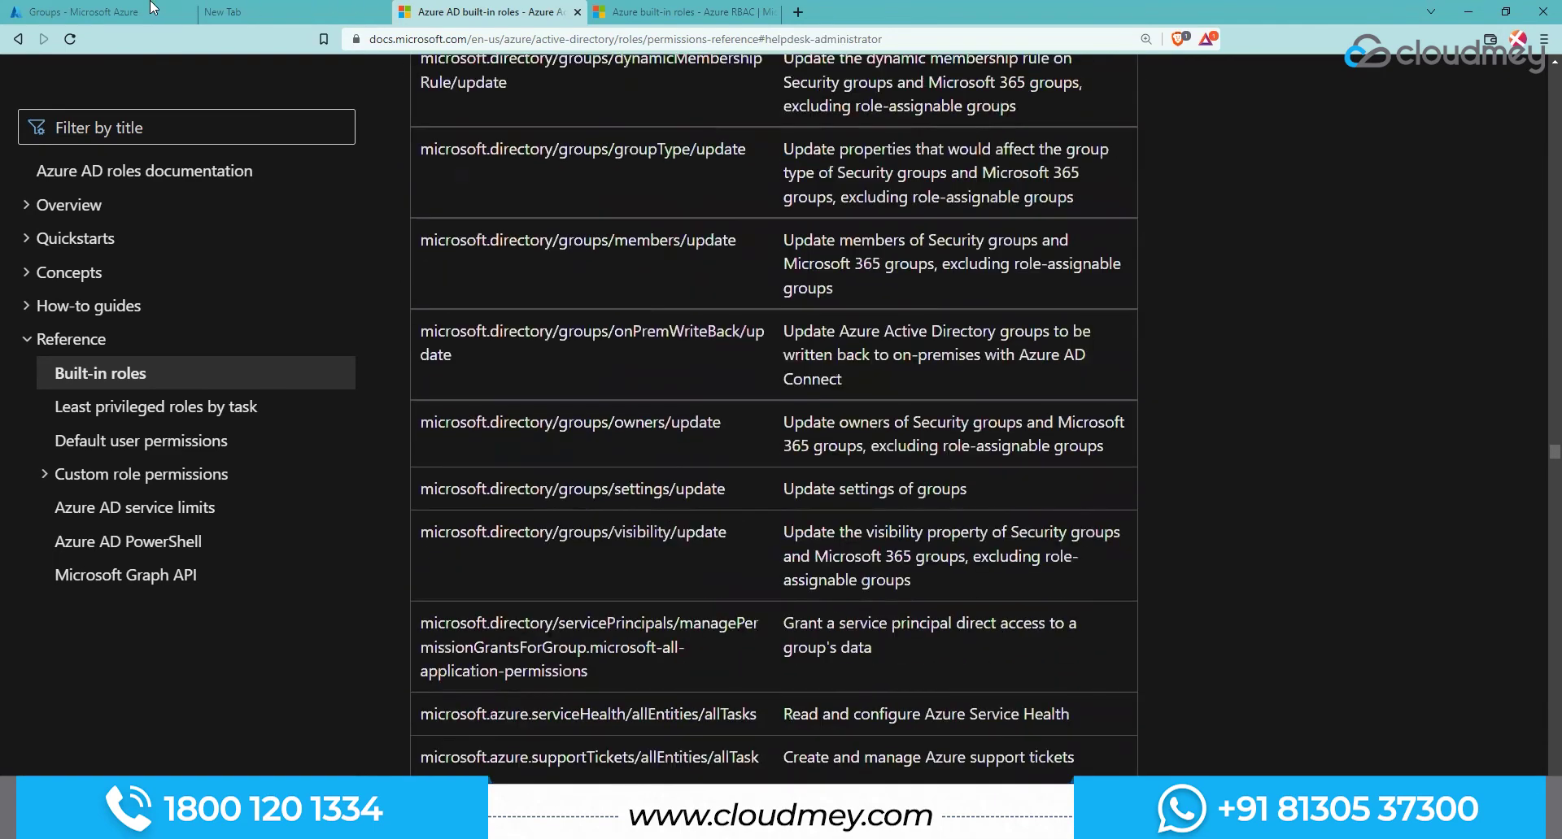
scroll(576, 624, "up", 5)
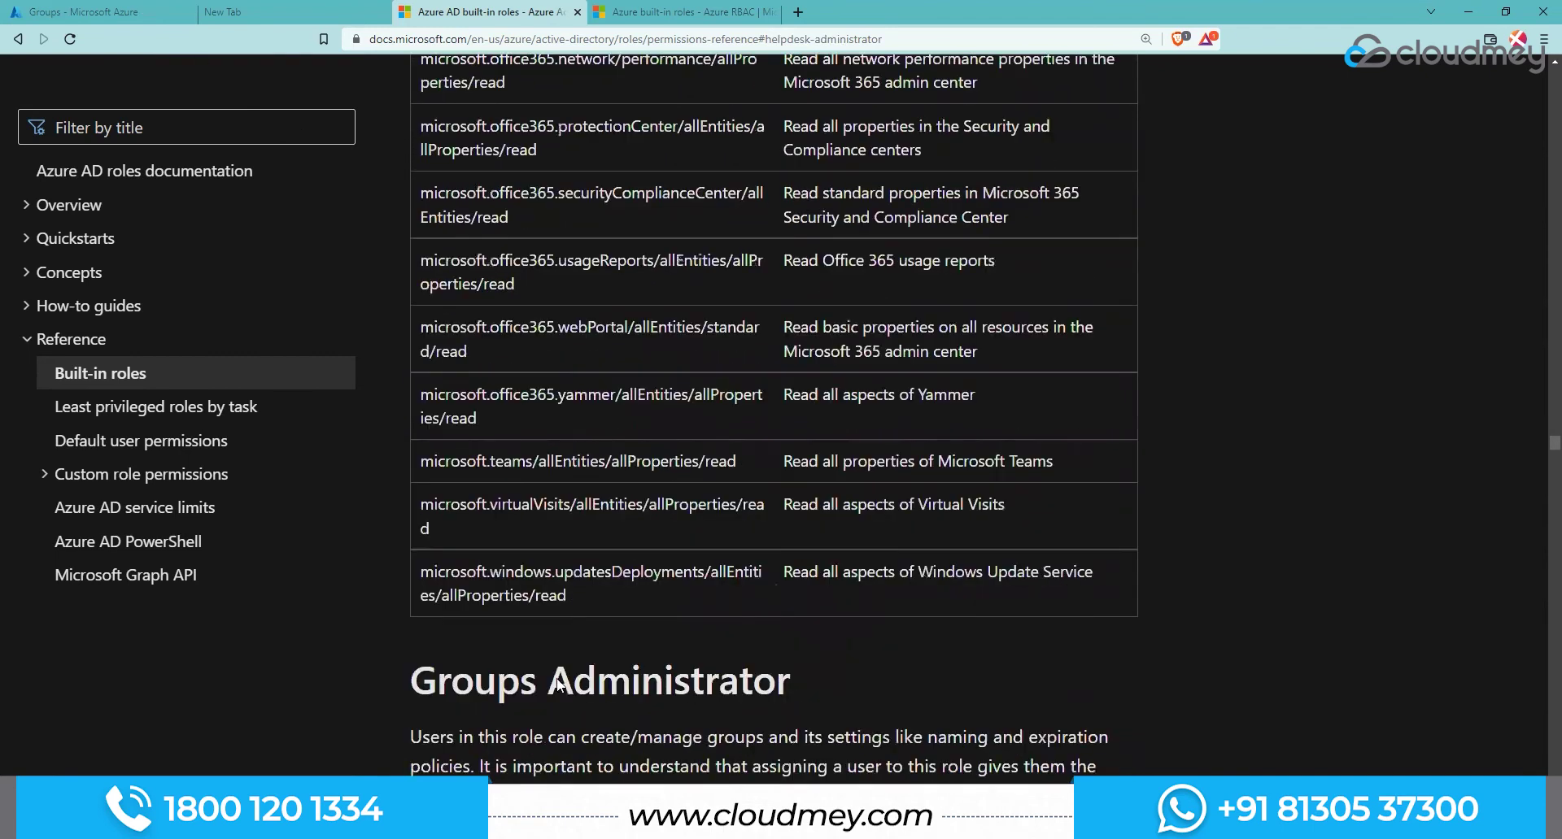
Step: Return to the Azure portal, refresh the groups list and open the Hdesk Admins group
key("ctrl+1")
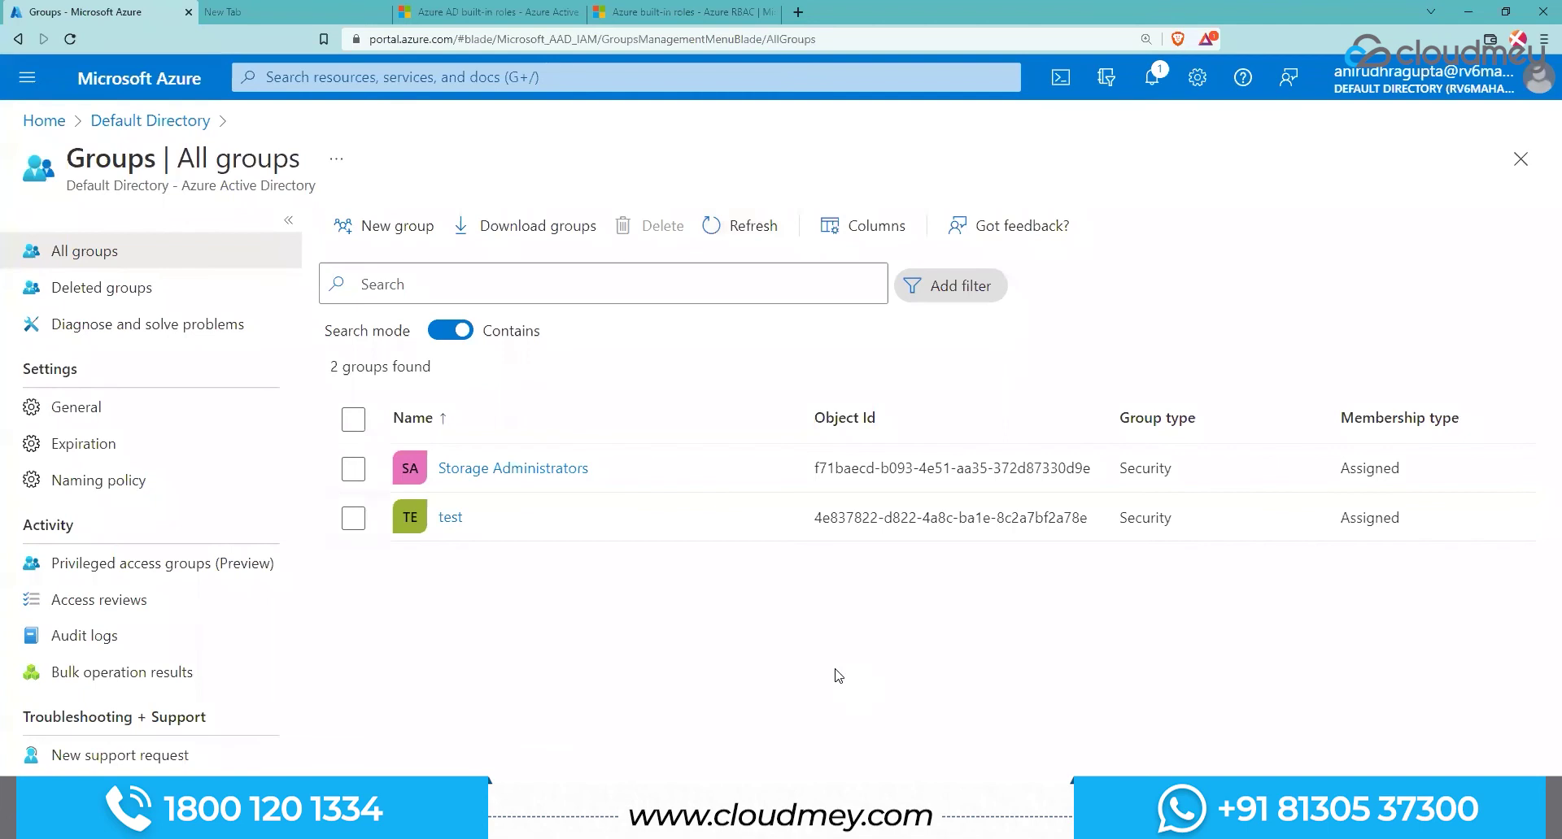
left_click(736, 218)
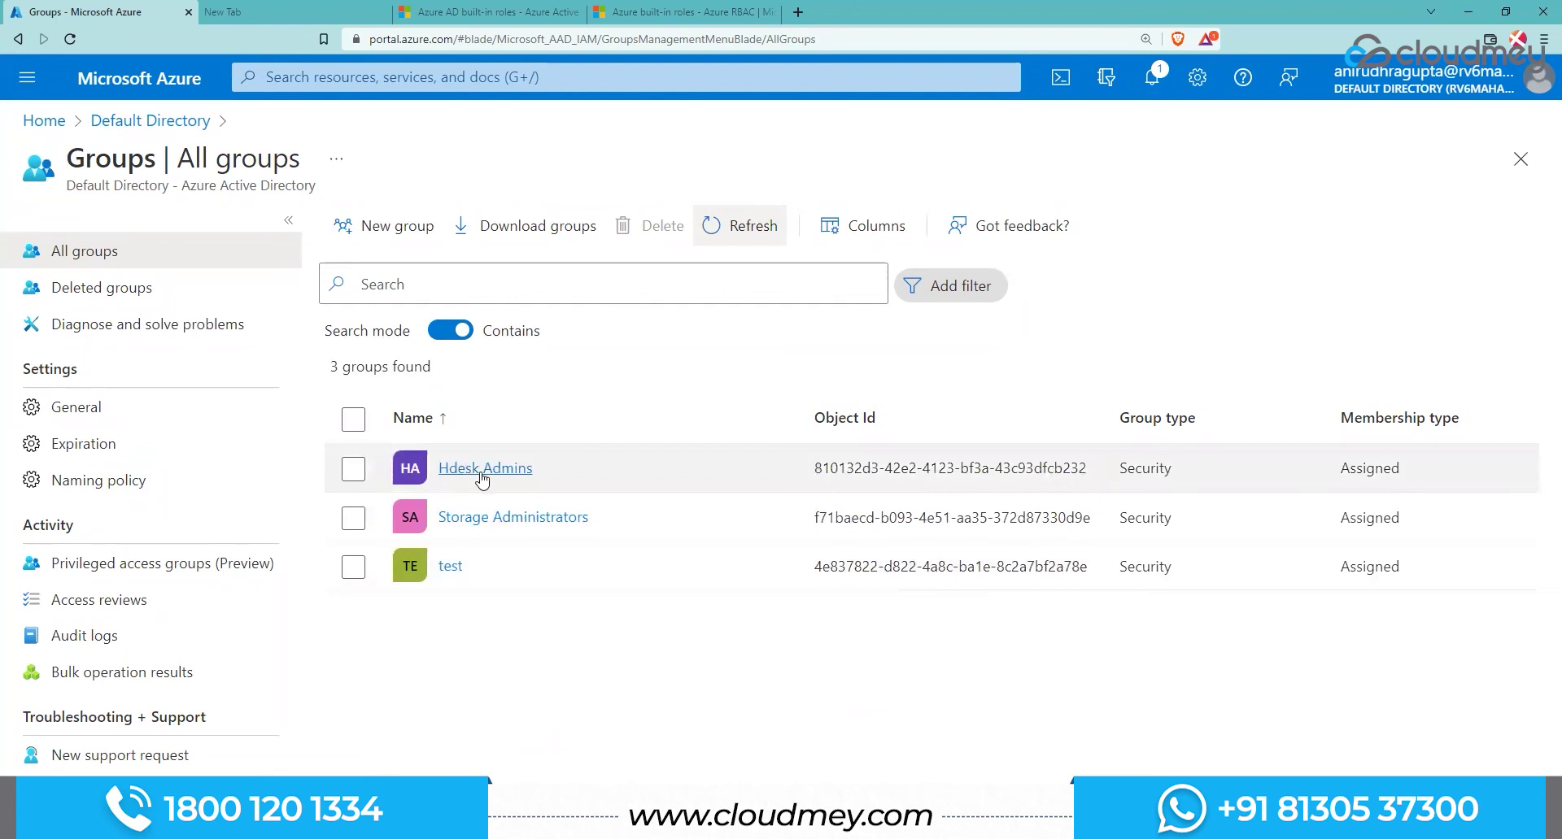
left_click(482, 472)
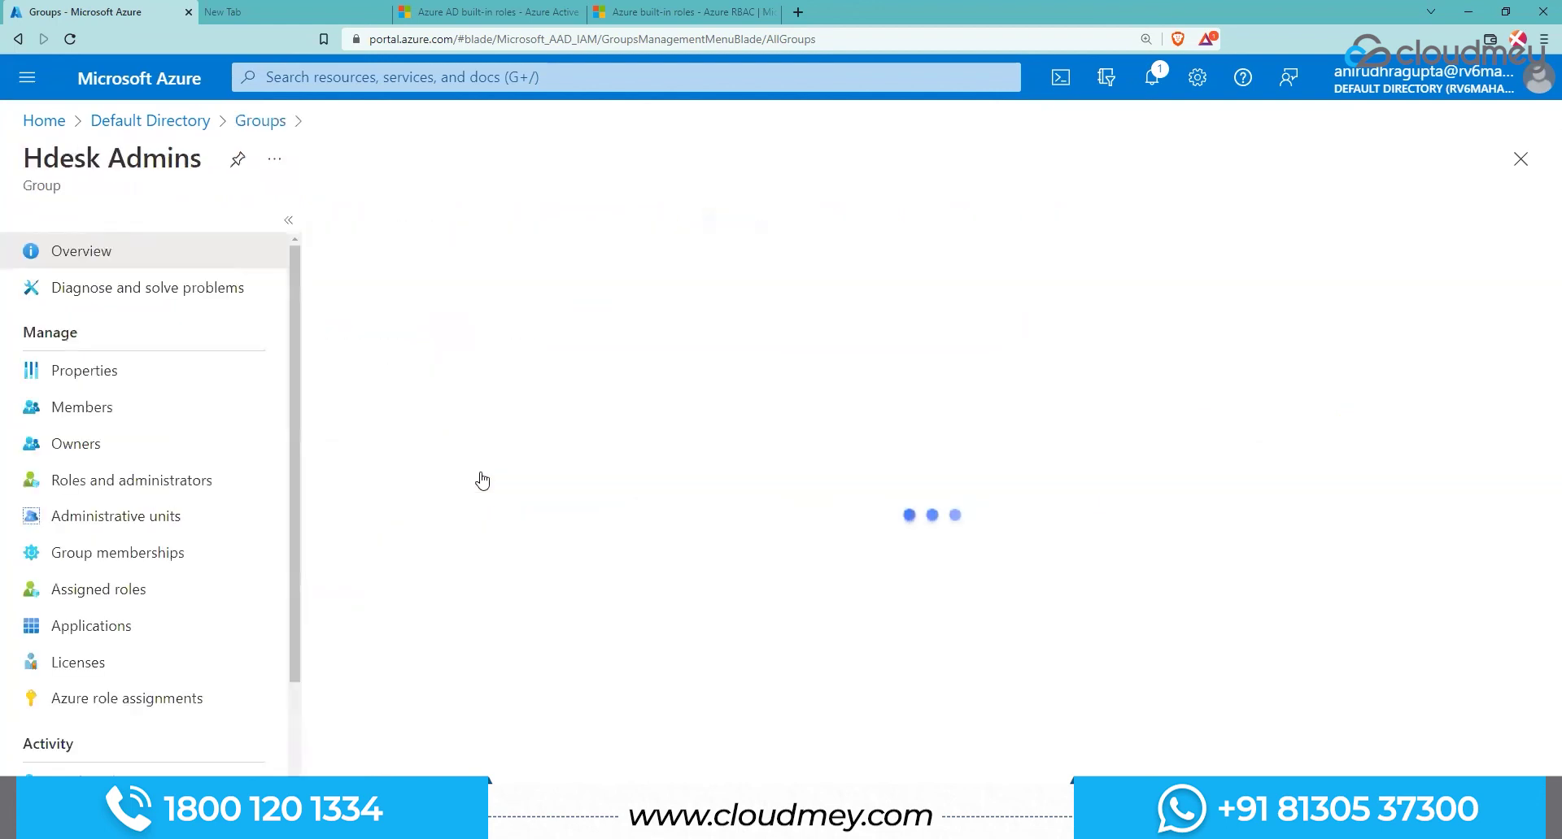
Step: Review the group's members, briefly selecting Demo User01 to show the removal option, and view the group's owners
left_click(64, 412)
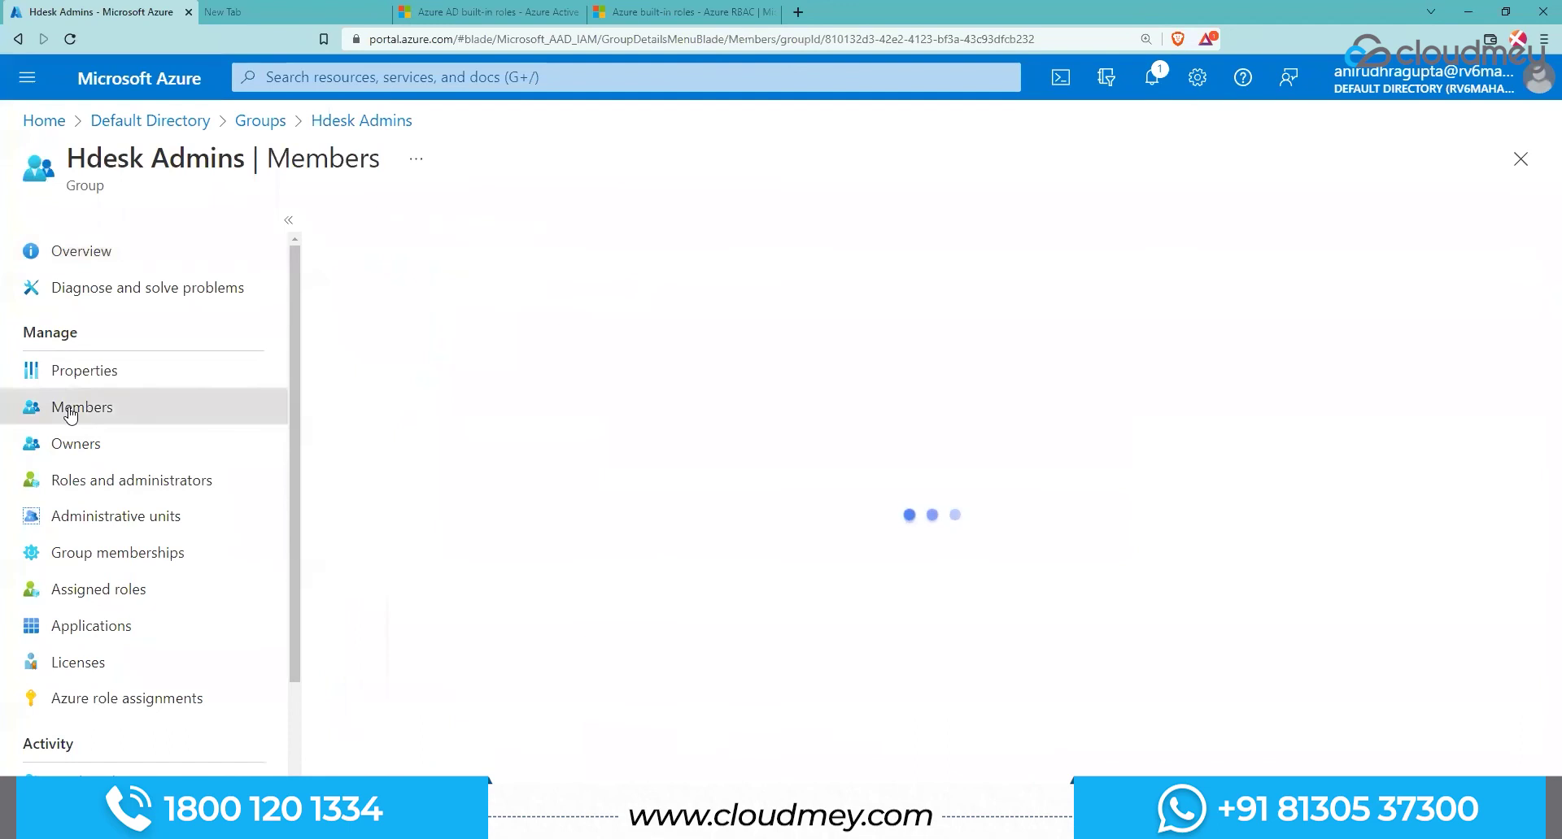
left_click(351, 451)
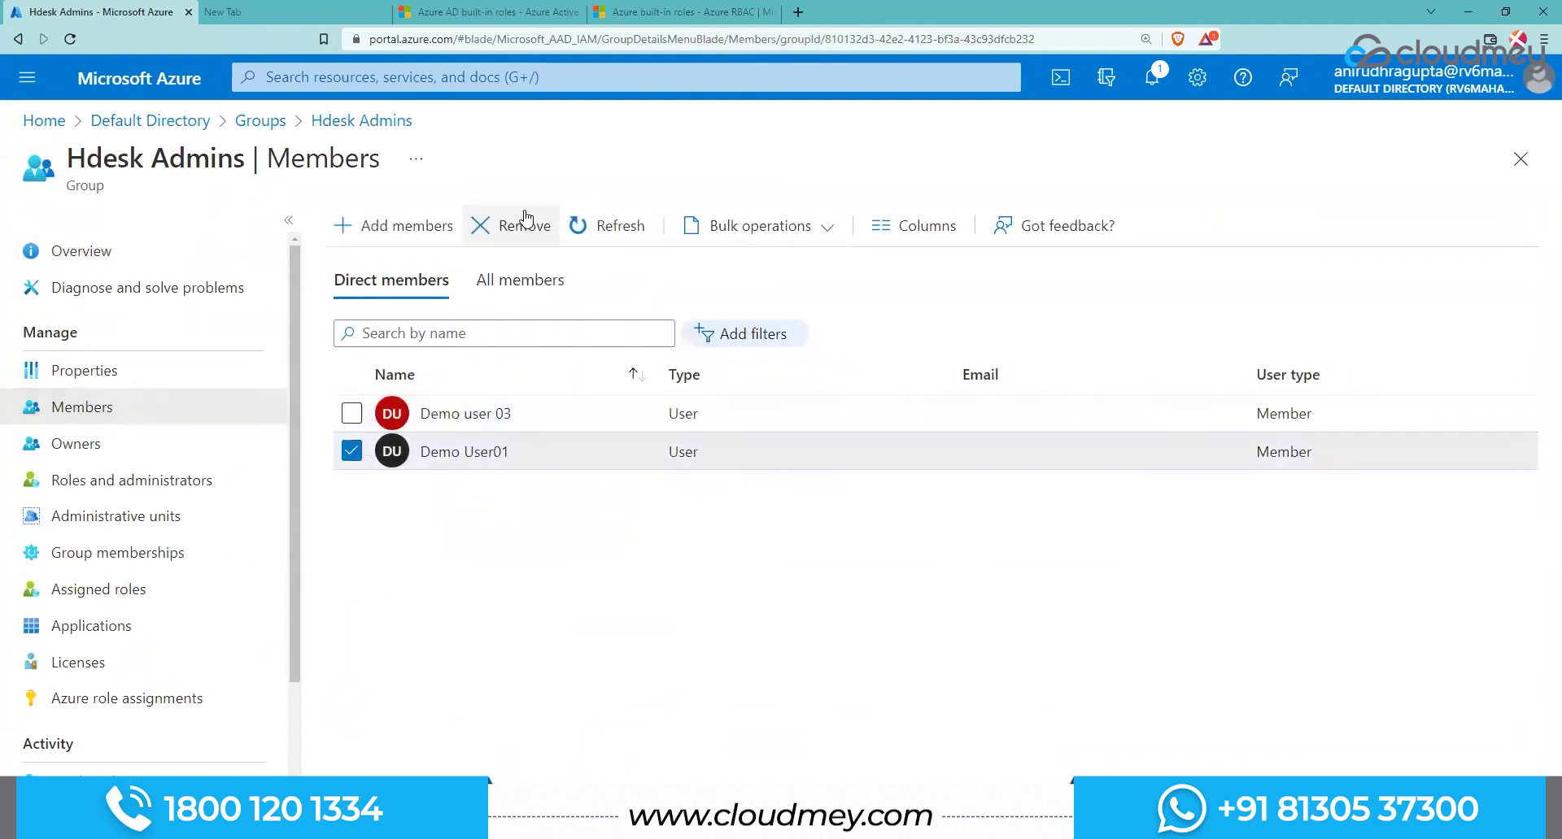
left_click(352, 450)
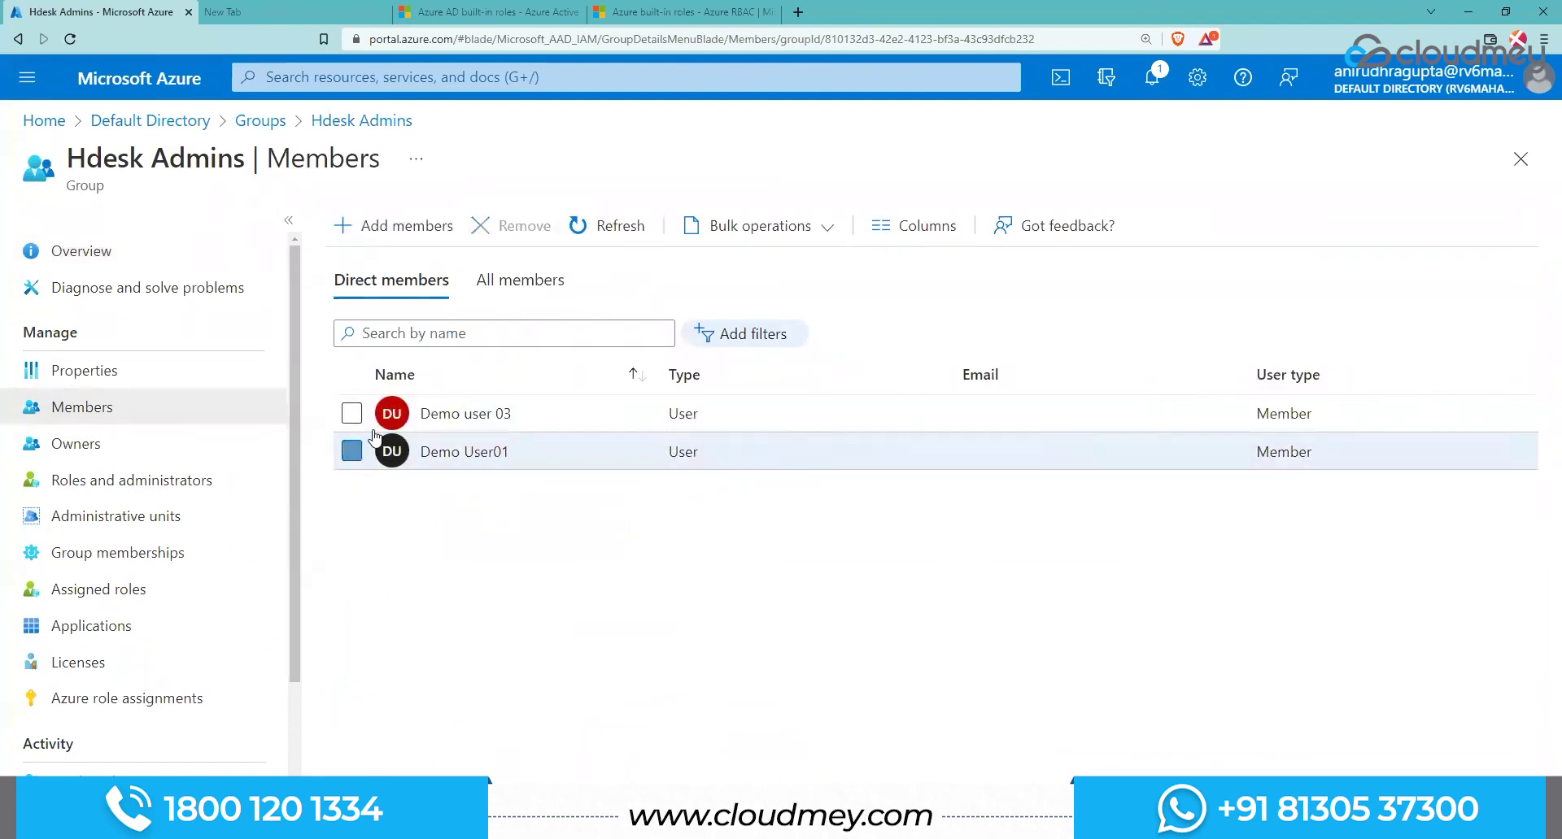
left_click(102, 461)
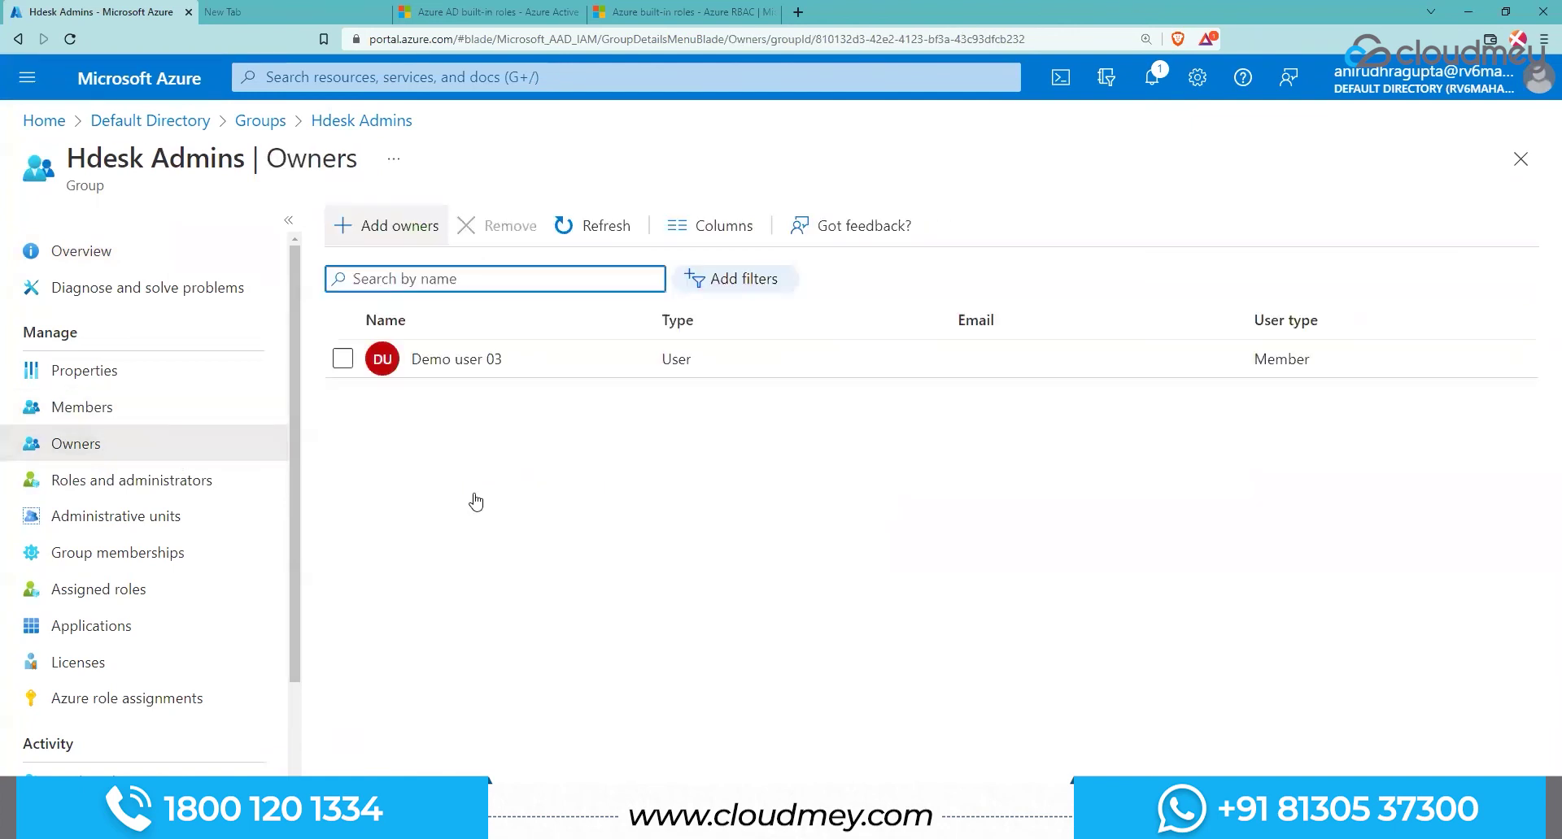
Step: Examine the group's properties, including its name, description and group type
left_click(118, 375)
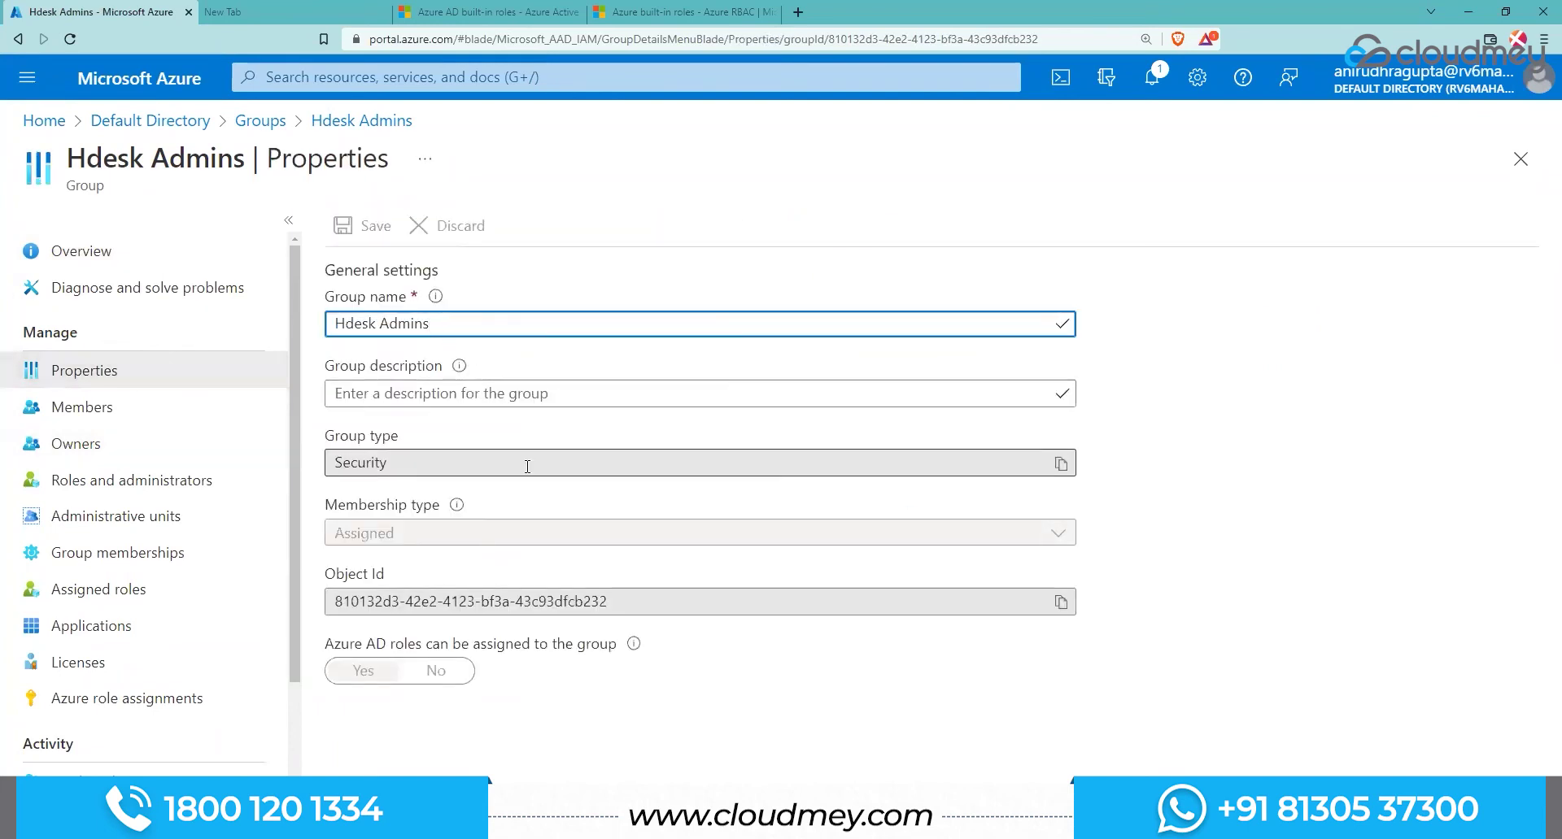
left_click(440, 461)
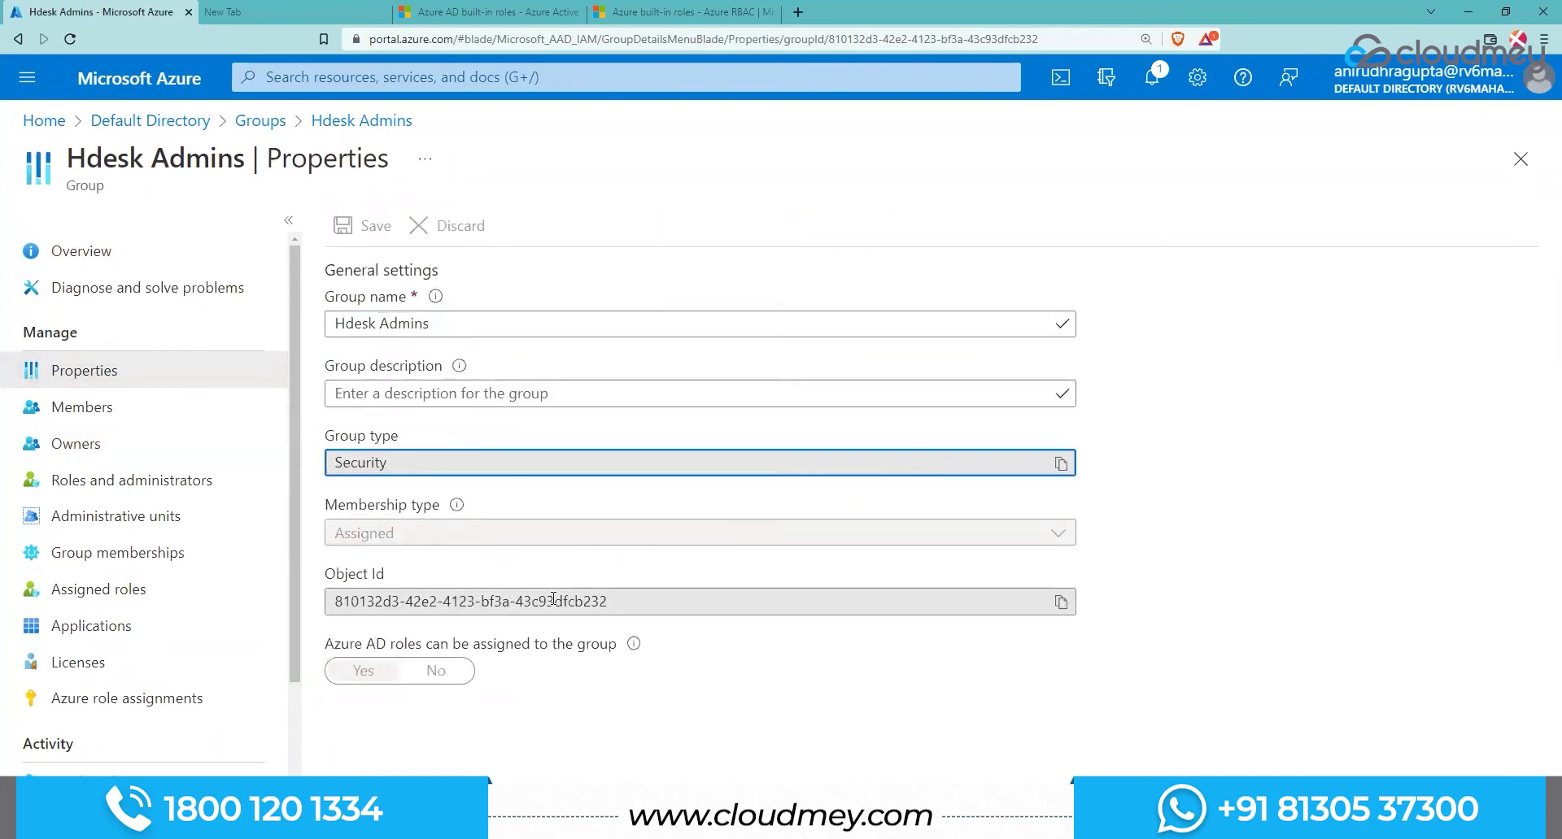
left_click(747, 400)
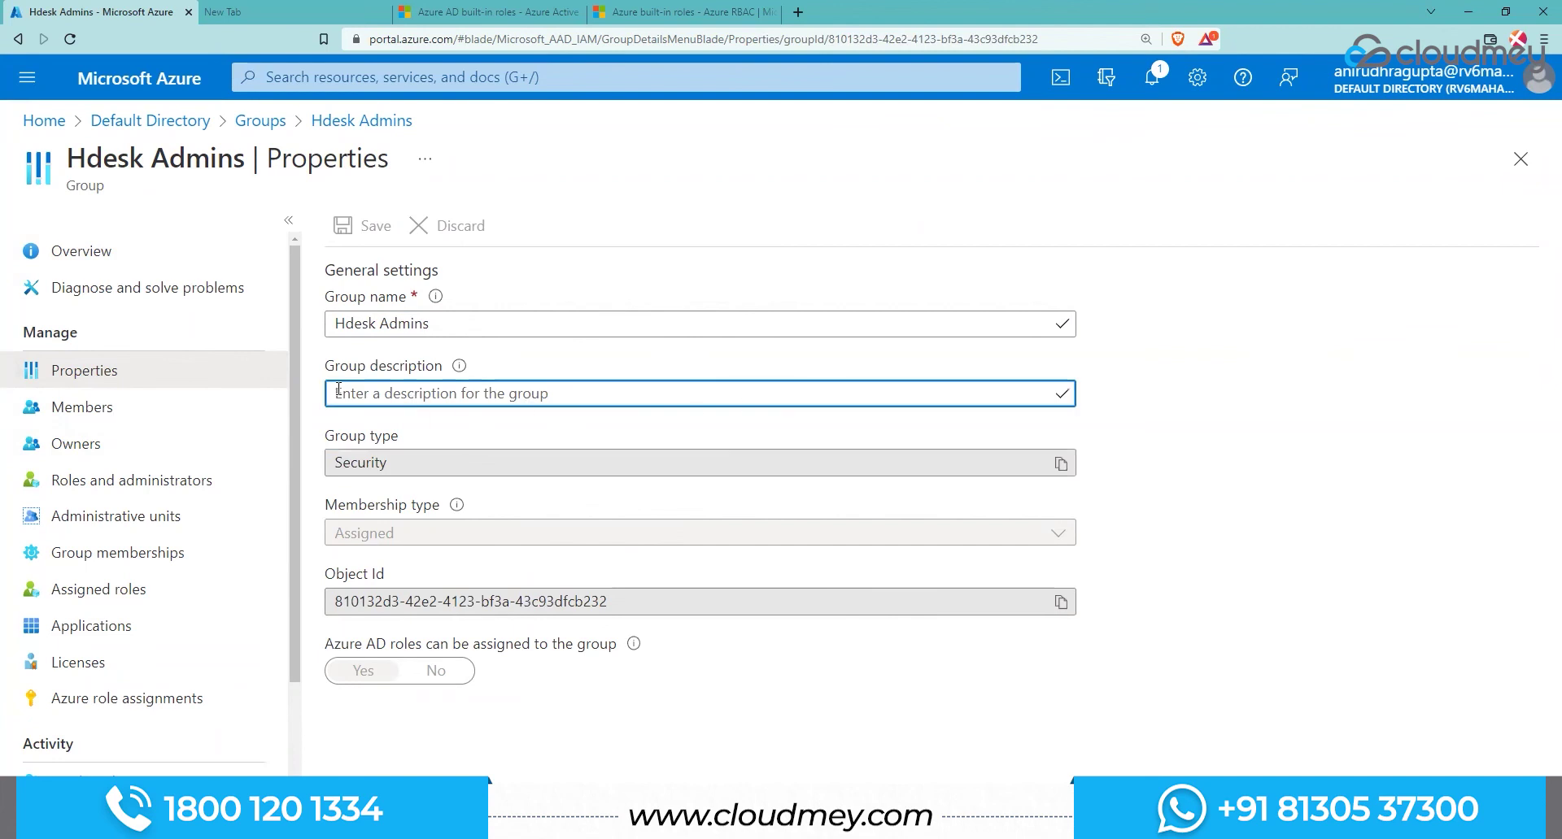
left_click_drag(431, 324, 308, 330)
left_click(496, 502)
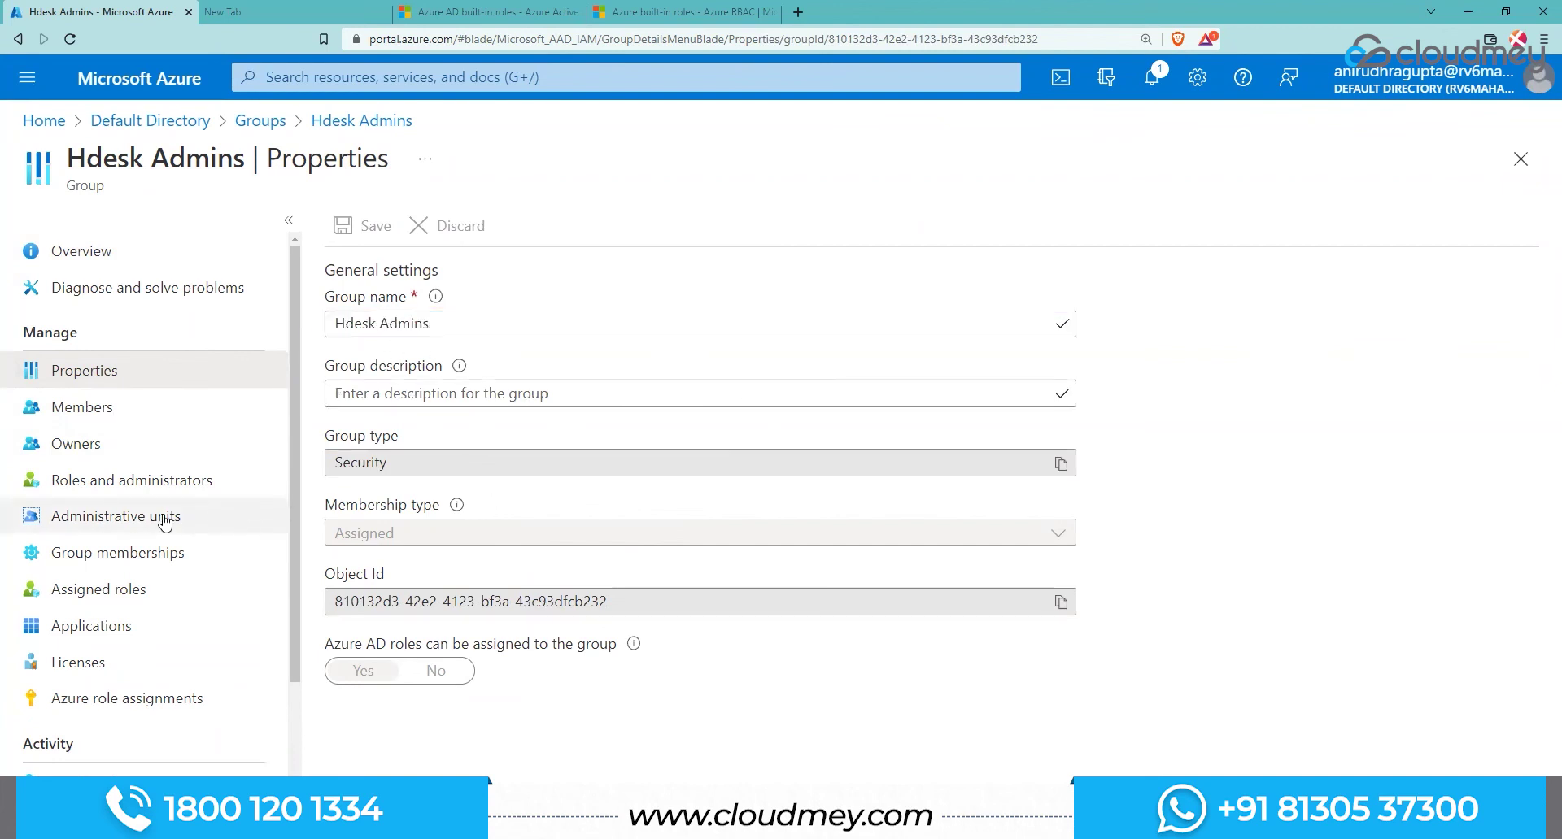
Step: Check the Hdesk Admins group's overview and members, and open its assigned roles
scroll(163, 519, "down", 1)
scroll(32, 476, "up", 1)
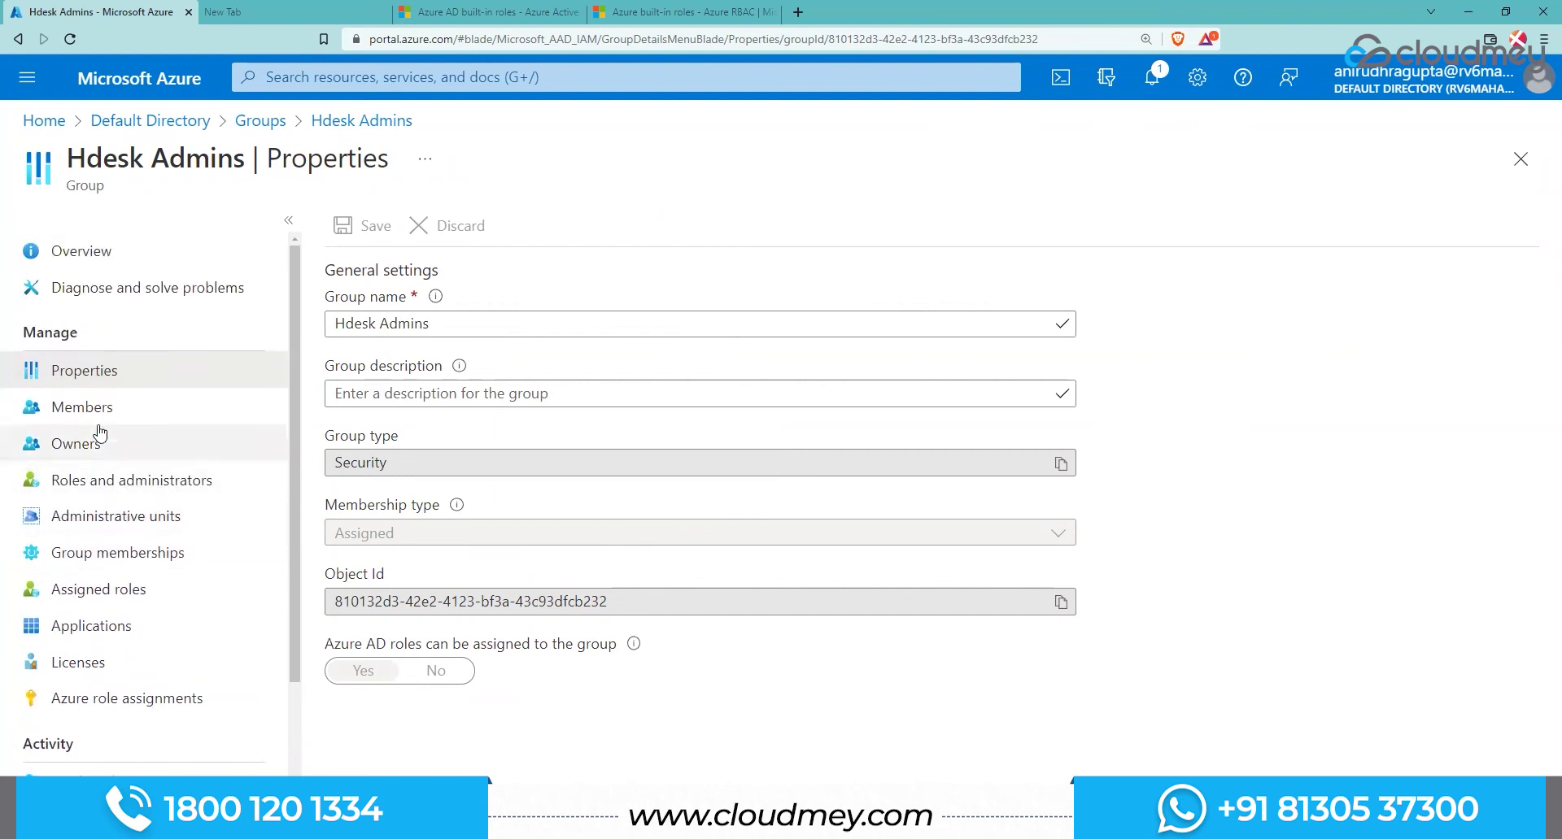
left_click(110, 257)
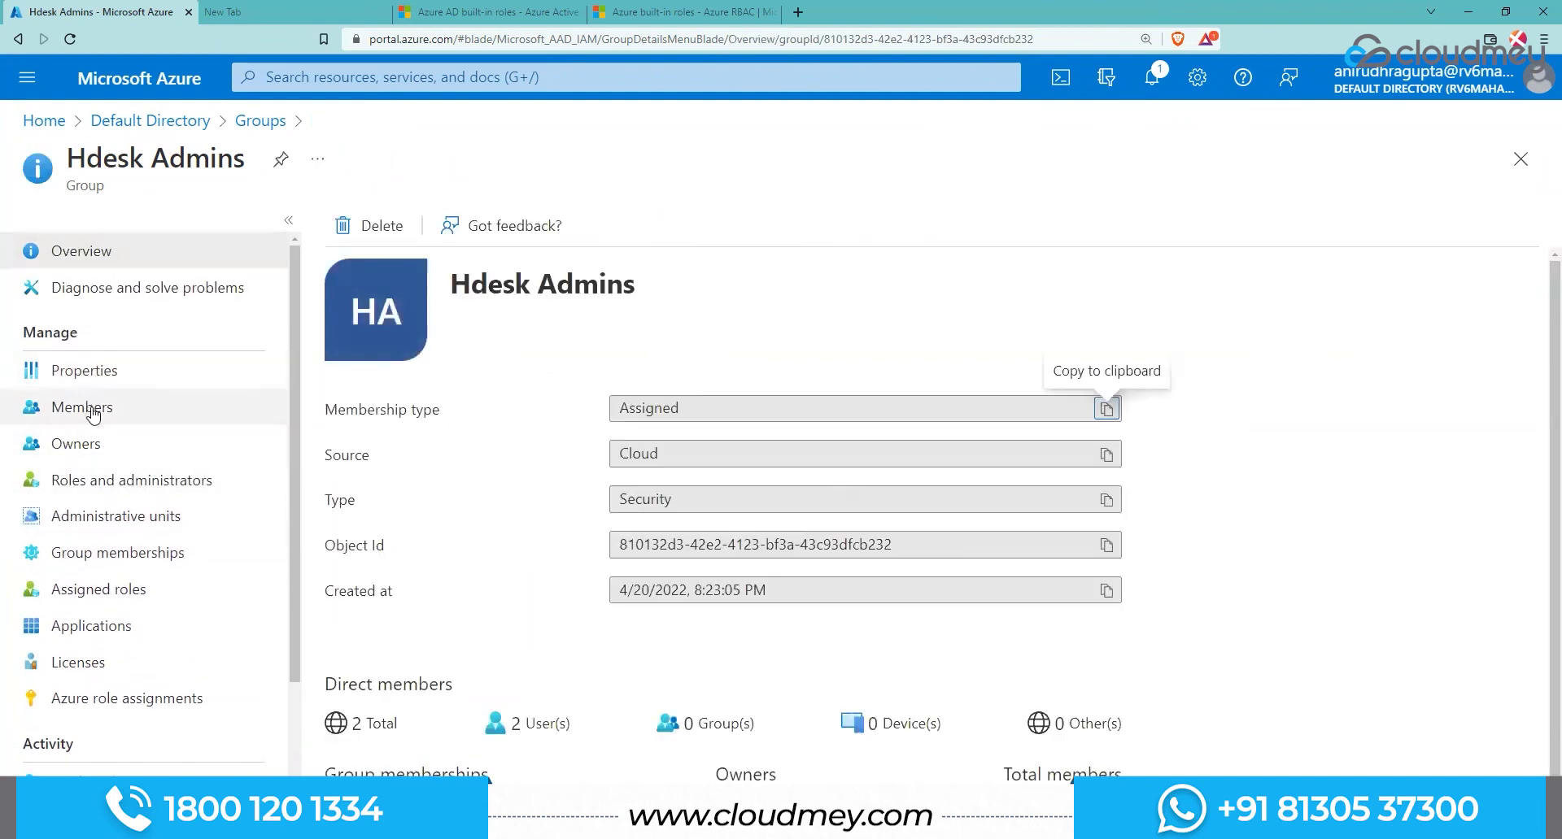
left_click(78, 406)
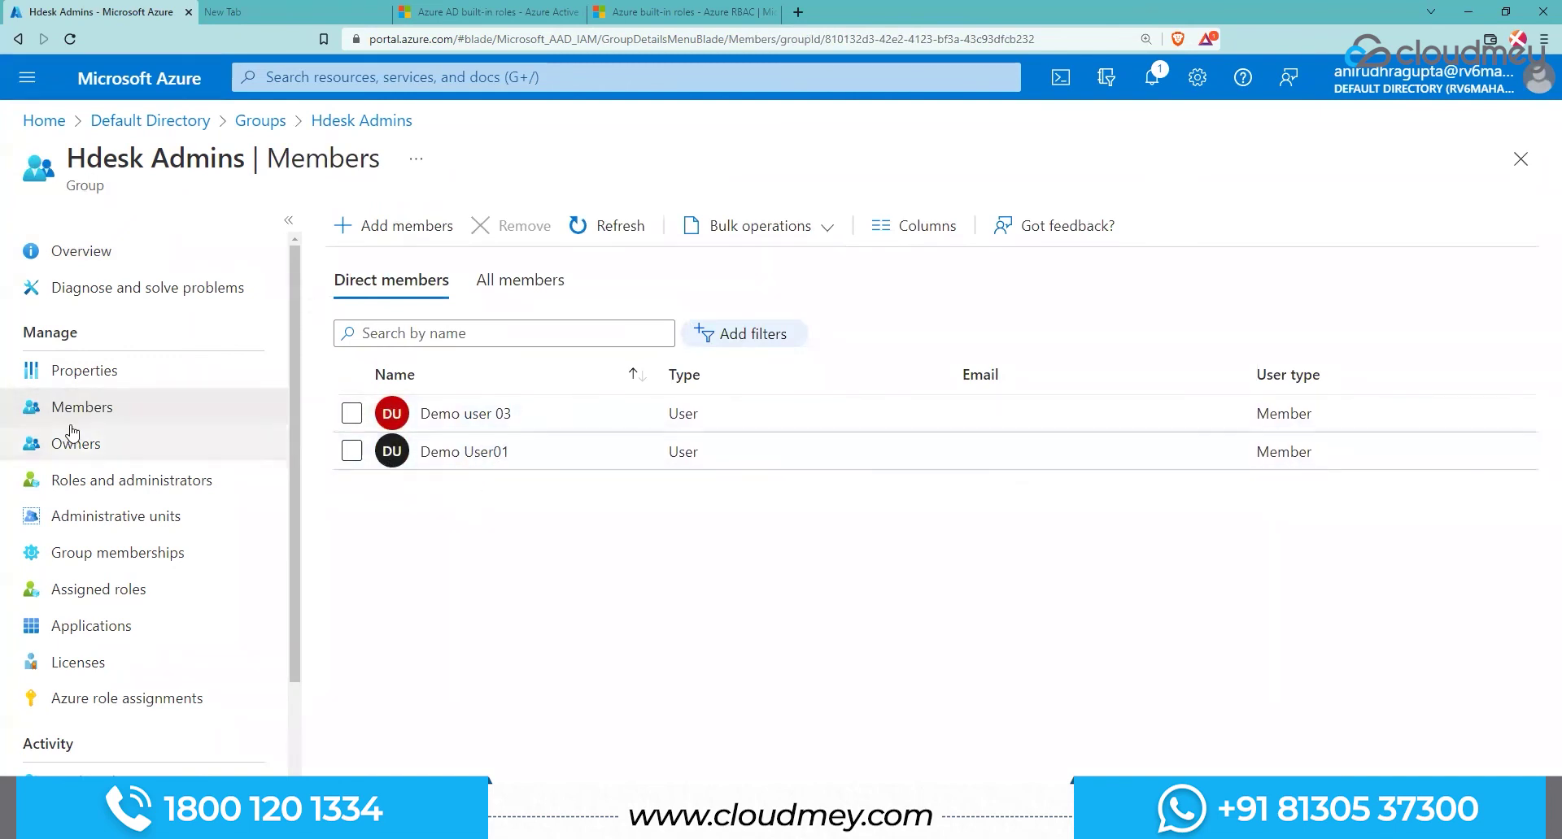
scroll(105, 502, "down", 1)
left_click(98, 511)
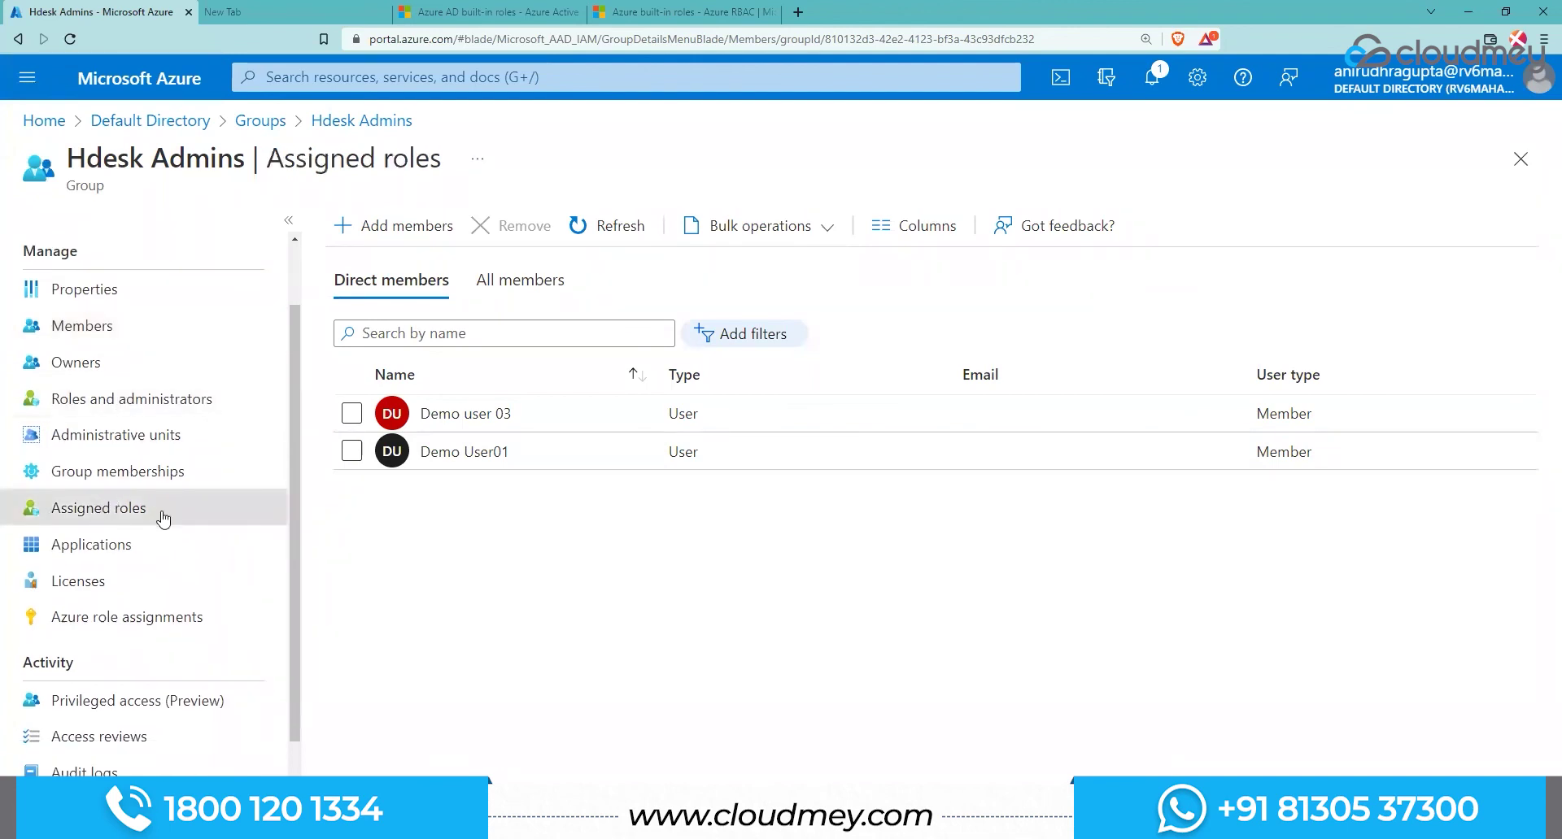
scroll(161, 517, "down", 1)
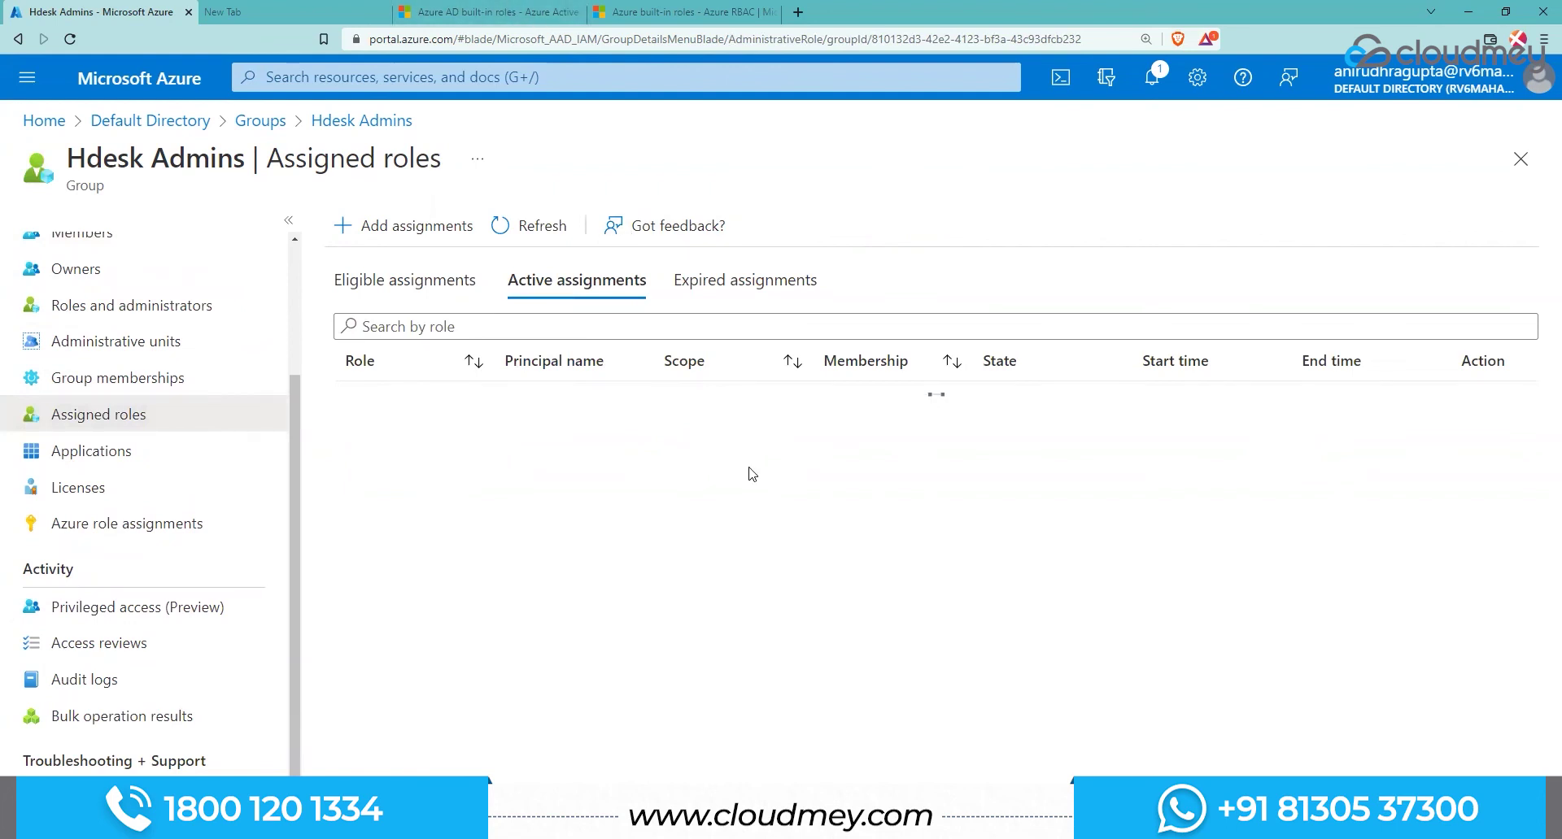
Step: Reopen the Hdesk Admins group and review its owners, its roles and administrators, and its active role assignments
left_click(1520, 159)
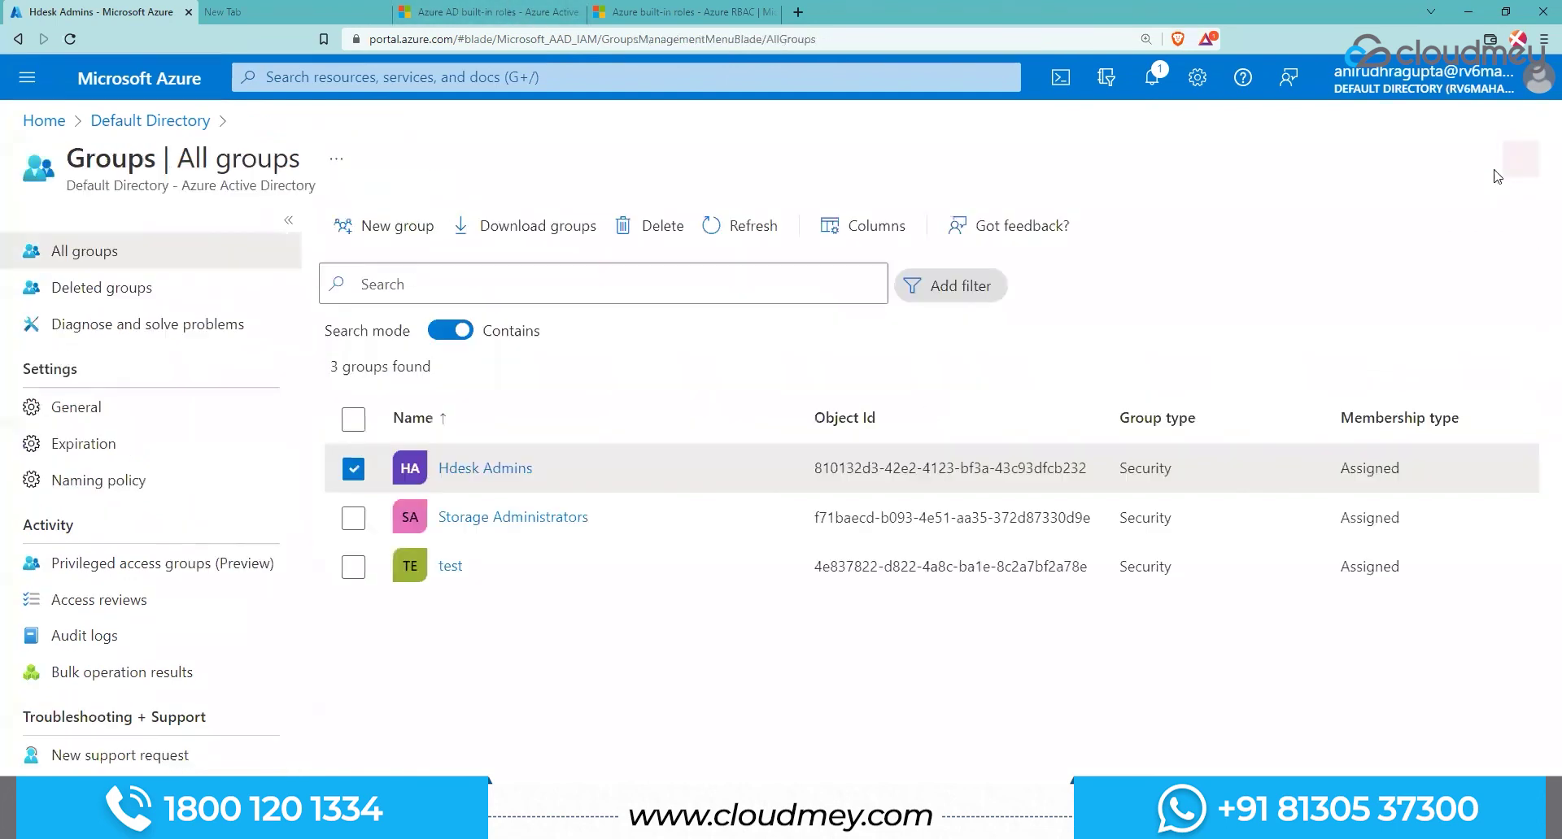
left_click(481, 469)
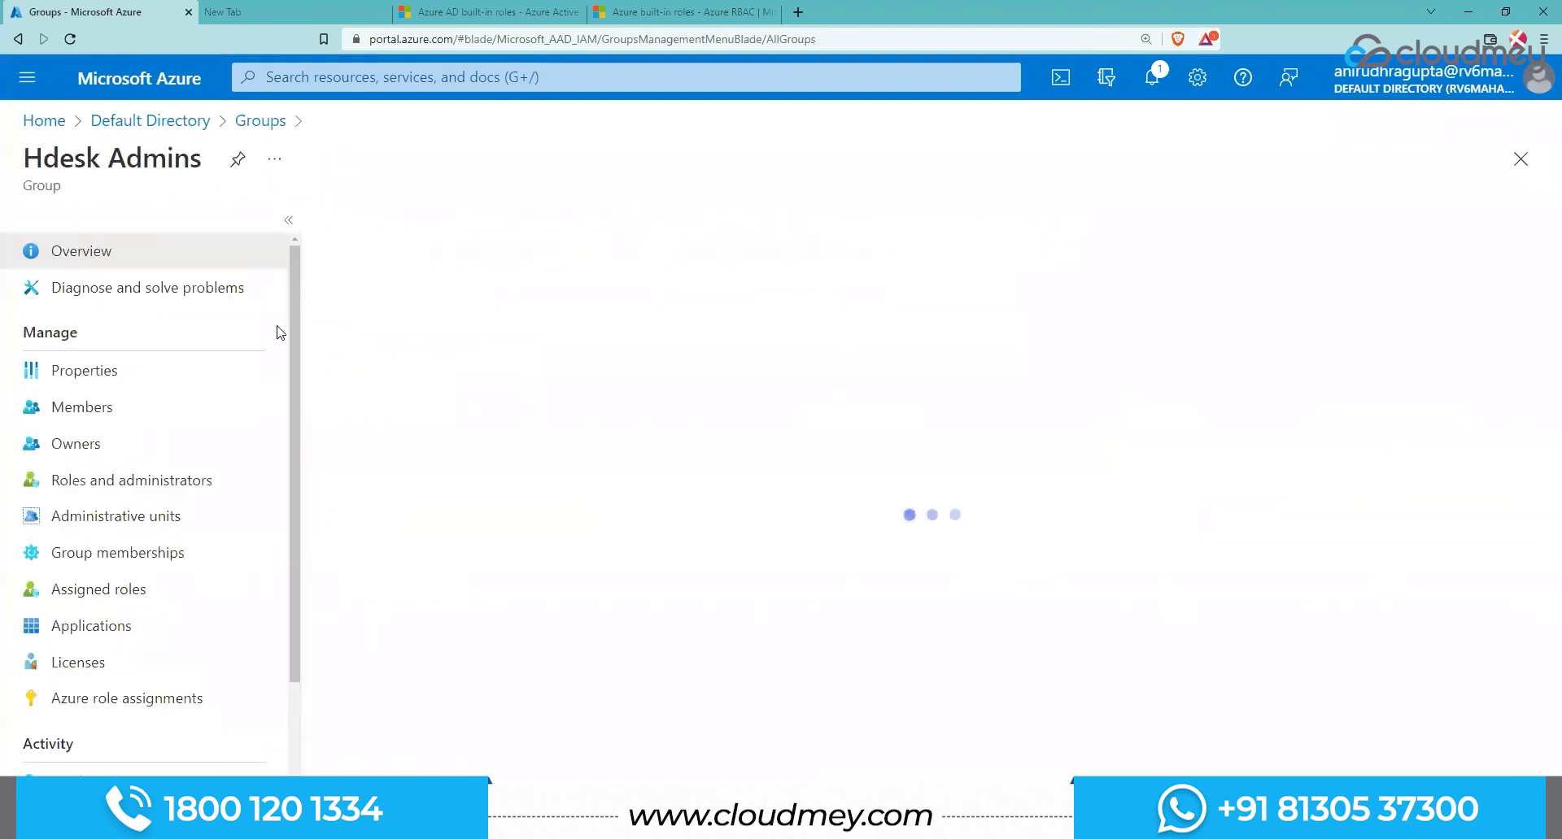
left_click(155, 446)
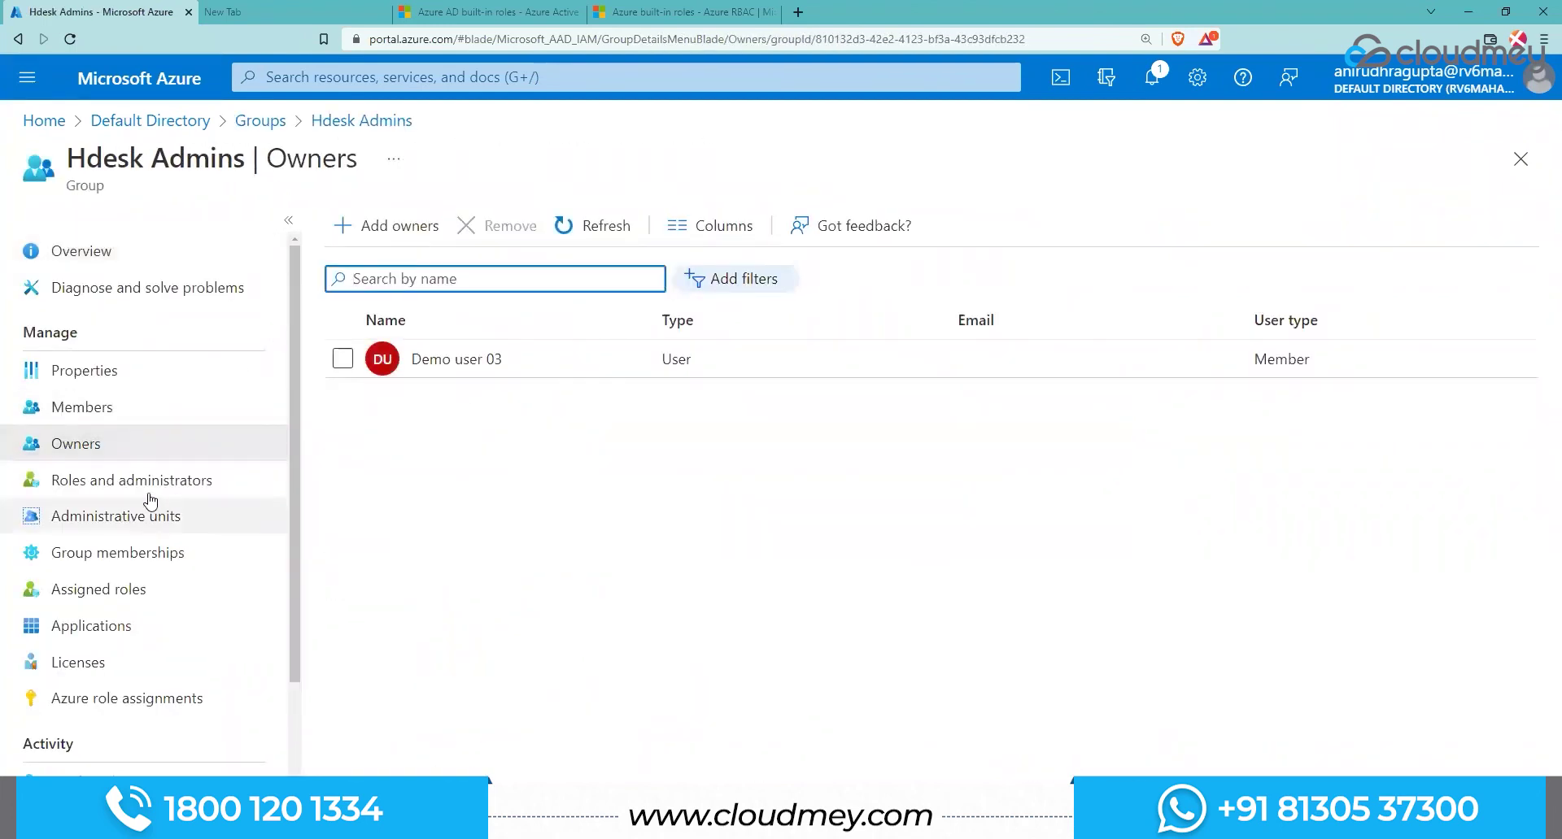
left_click(146, 485)
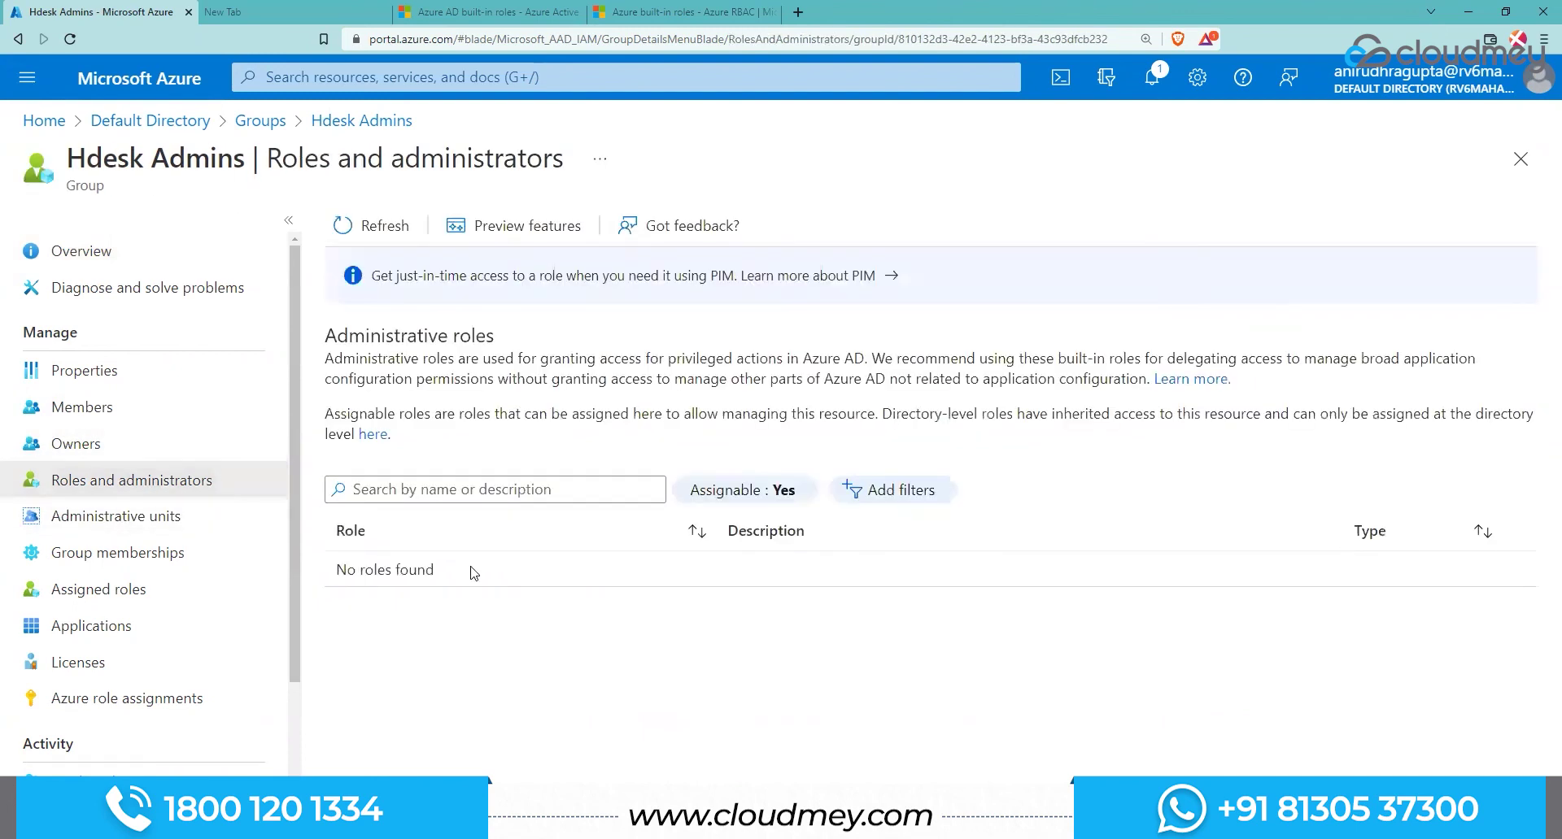
left_click(146, 589)
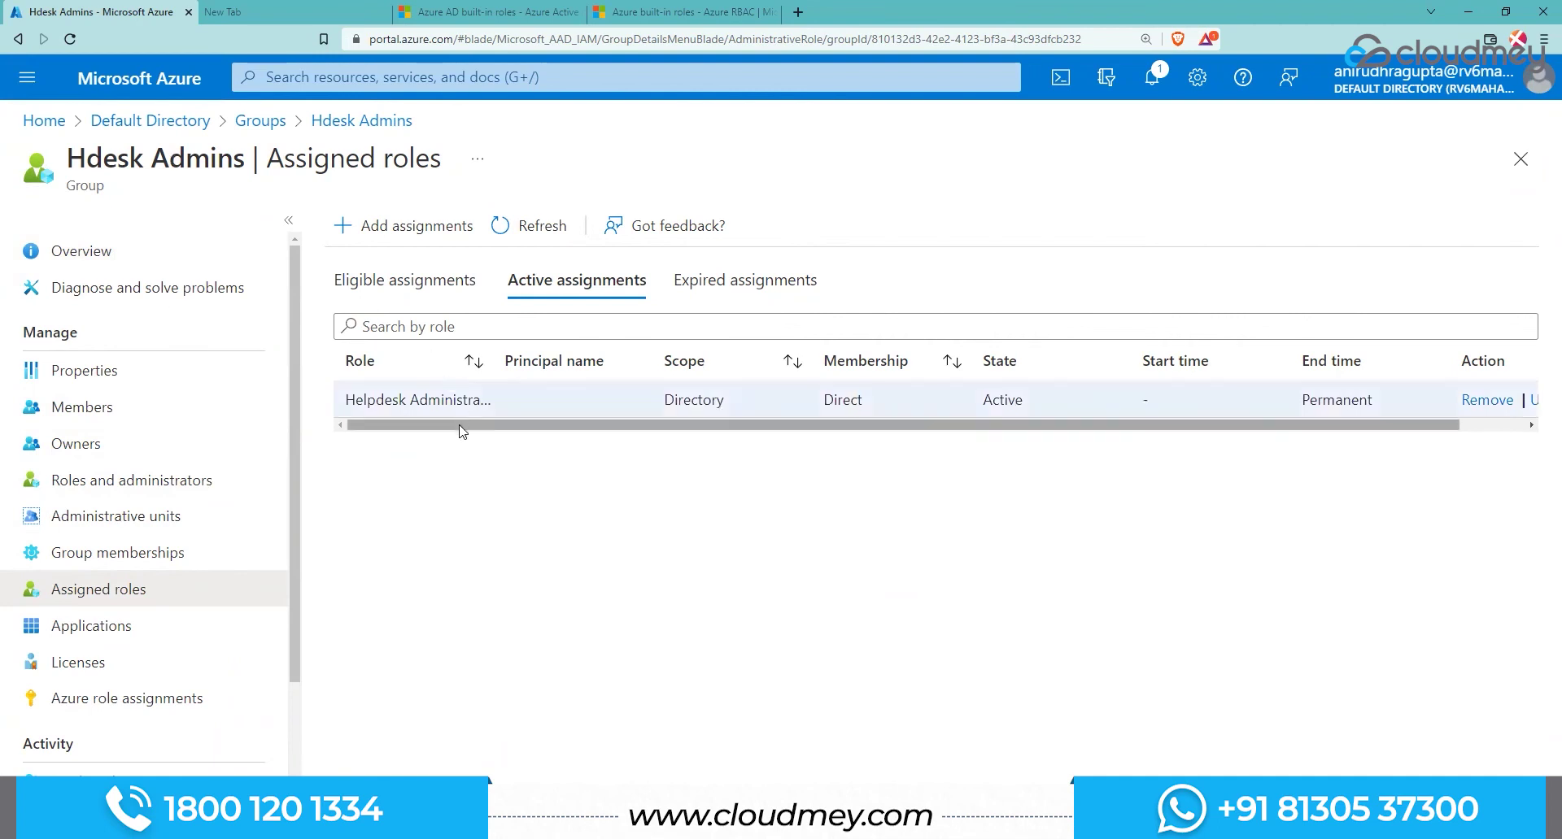
scroll(144, 543, "down", 1)
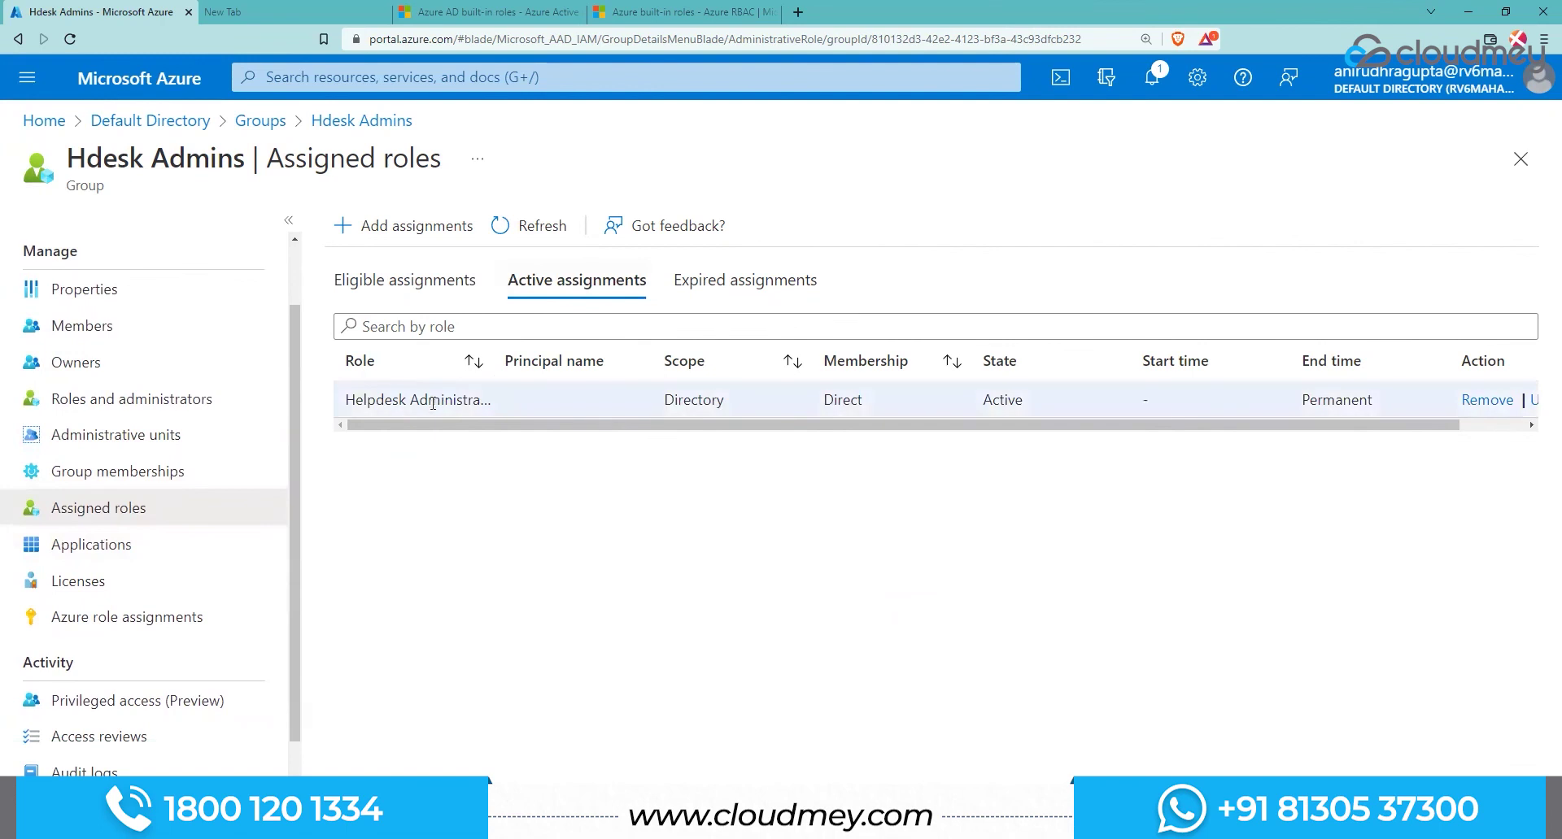
left_click_drag(387, 402, 490, 402)
left_click(542, 521)
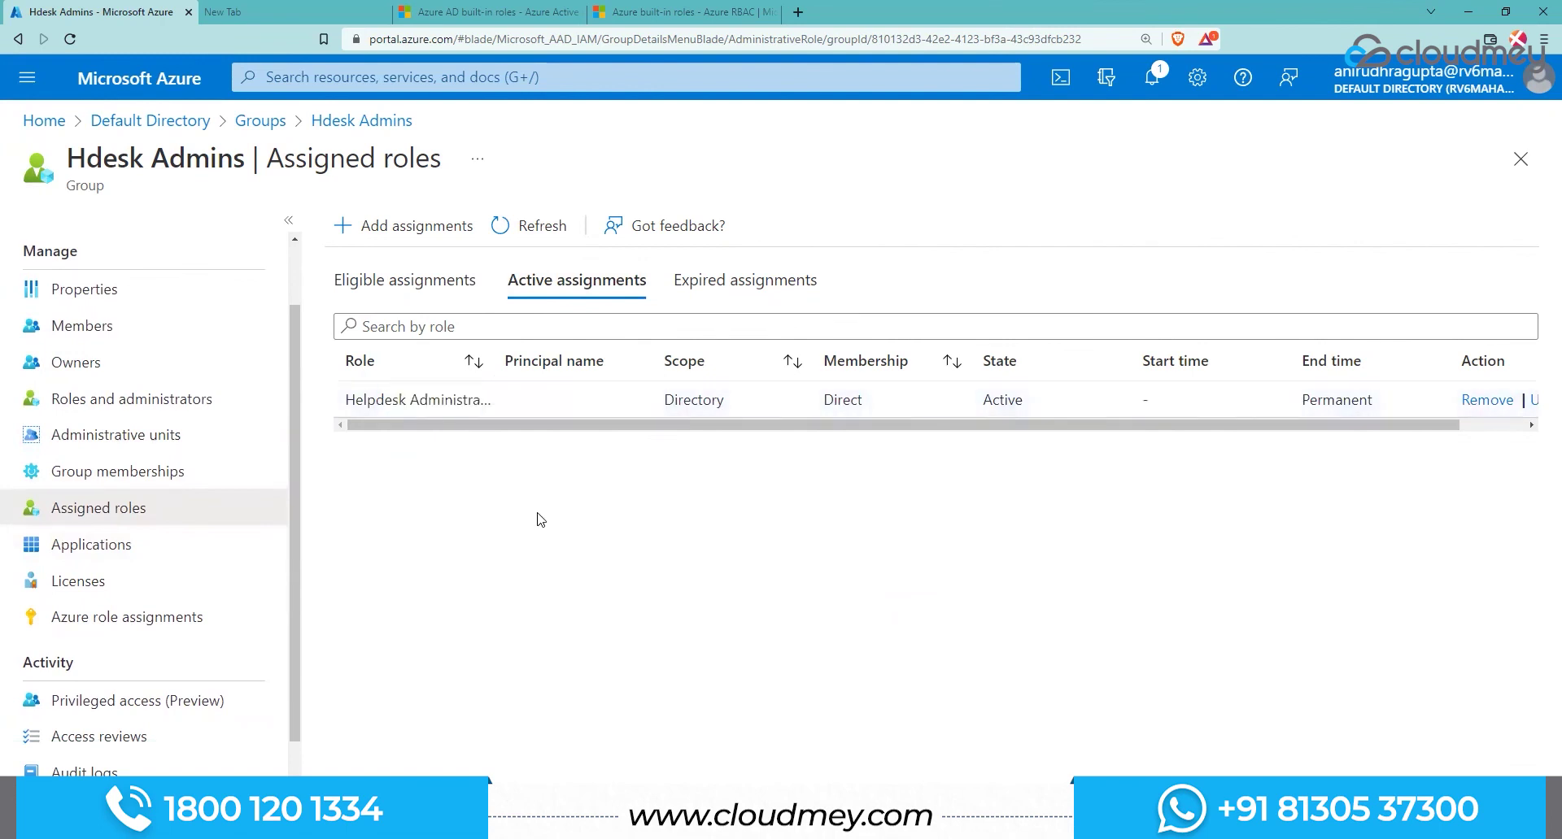
Step: View the form for adding a role assignment to the group, and return to the active assignments without adding one
left_click(392, 233)
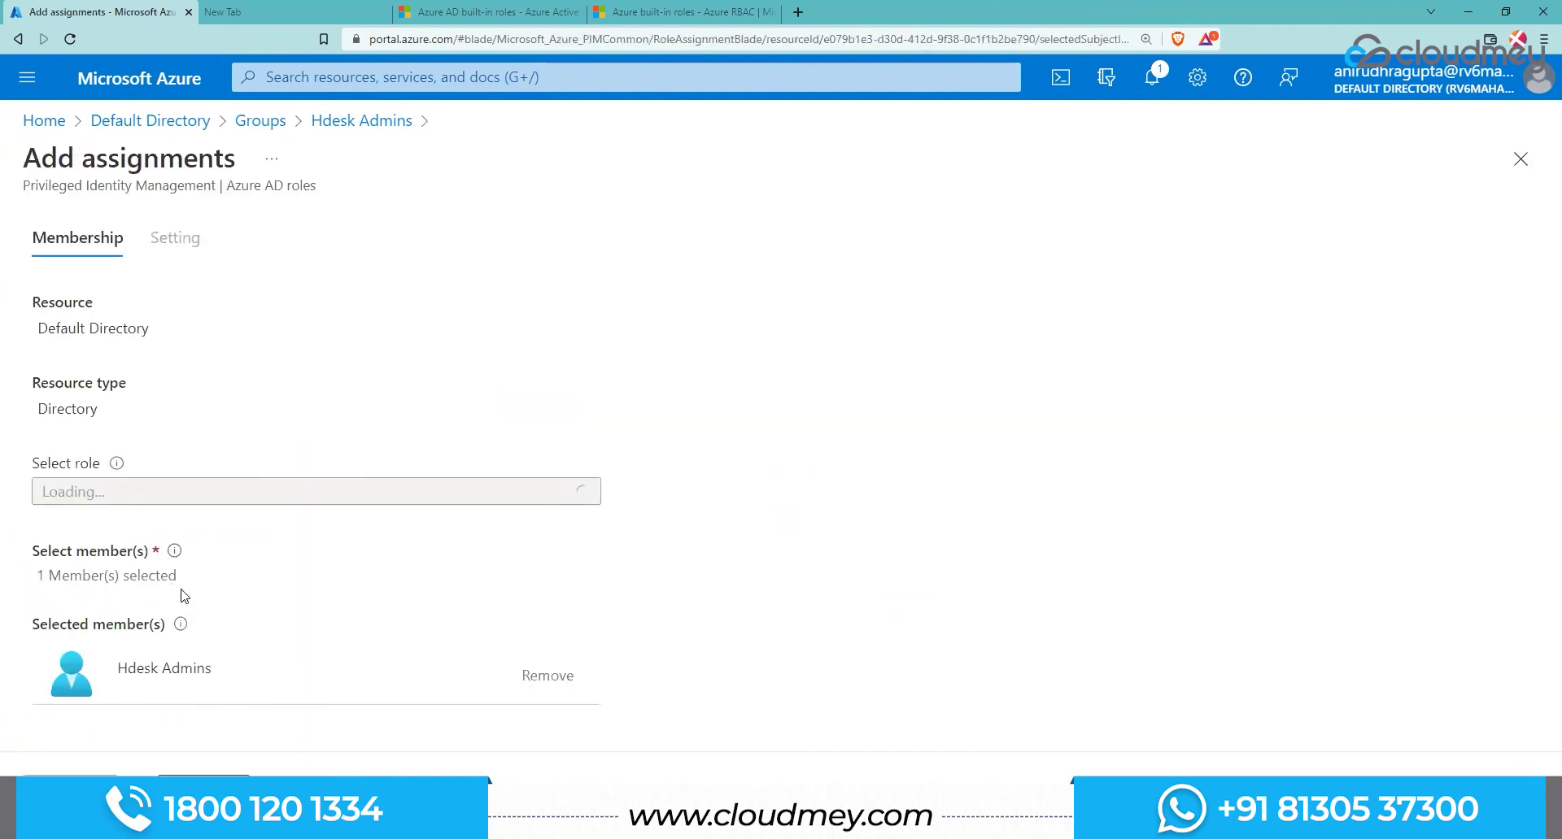
left_click(1517, 169)
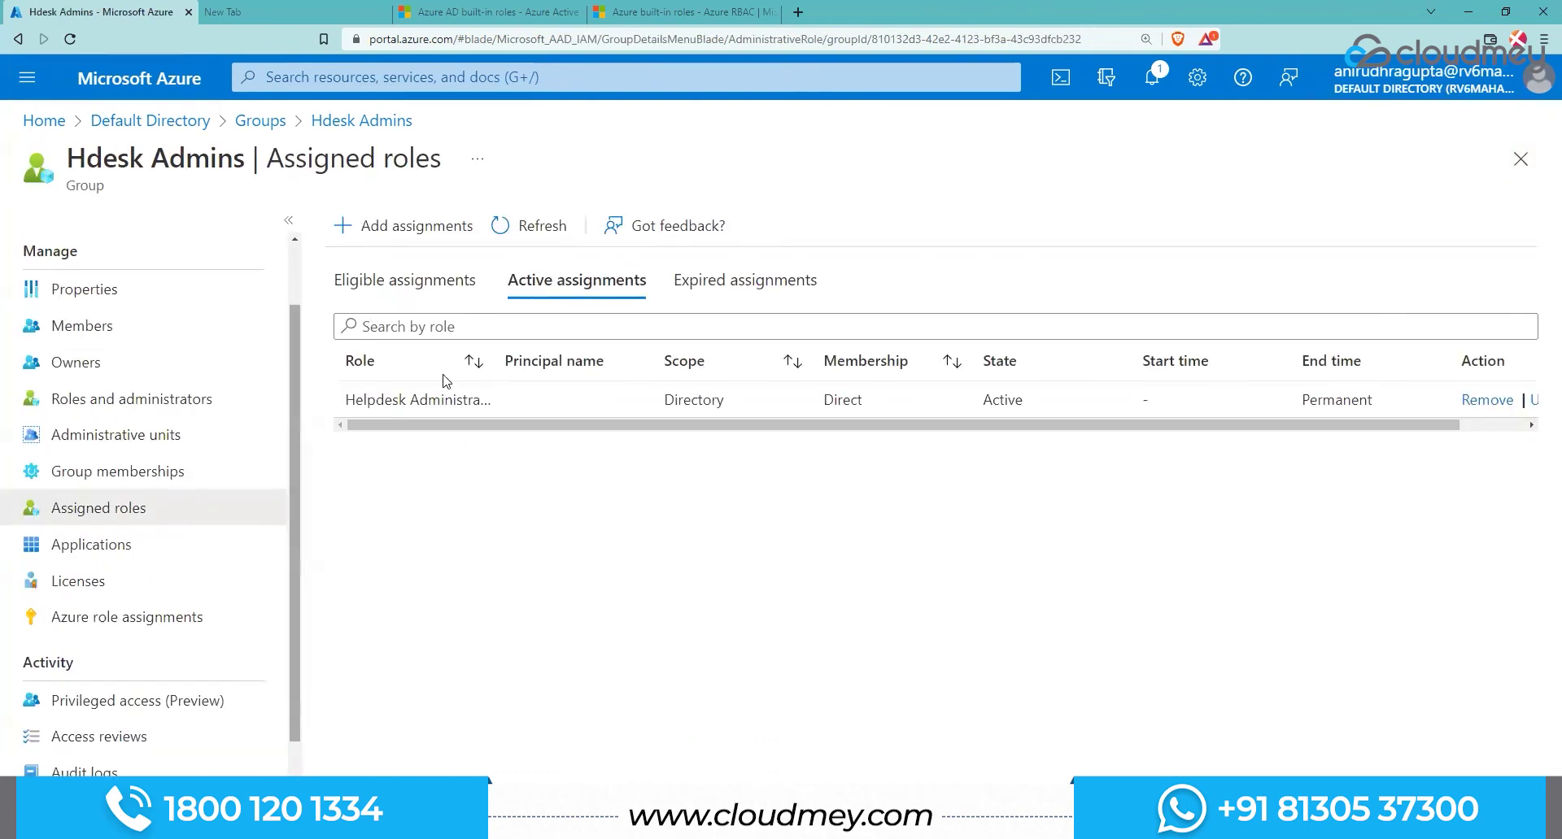
scroll(258, 397, "up", 1)
left_click_drag(420, 424, 448, 399)
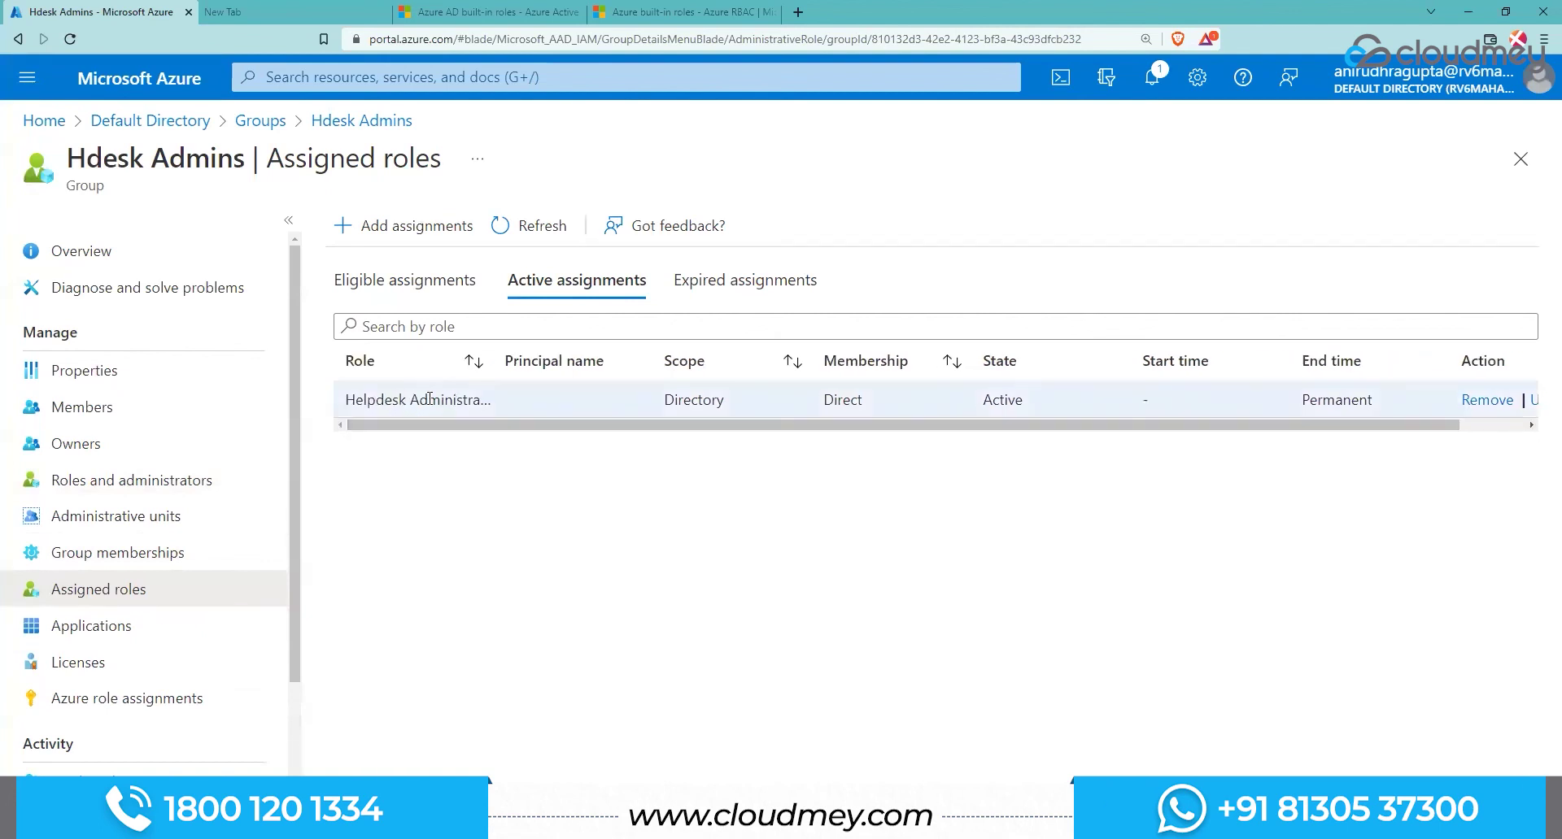
Step: Open the member Demo User01 from the group and check the user's active role assignments
left_click(88, 407)
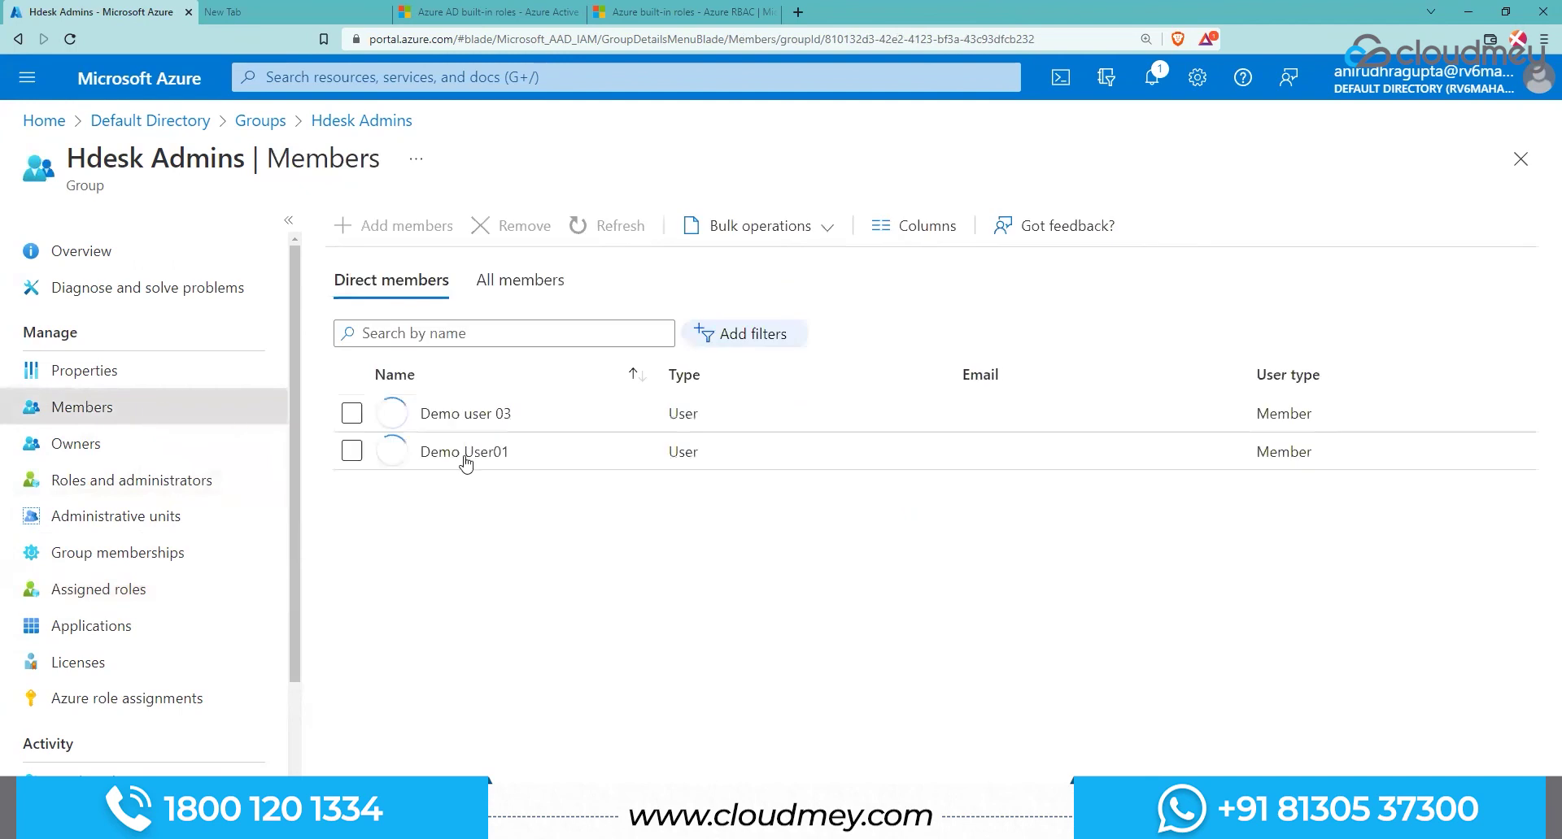
left_click(465, 456)
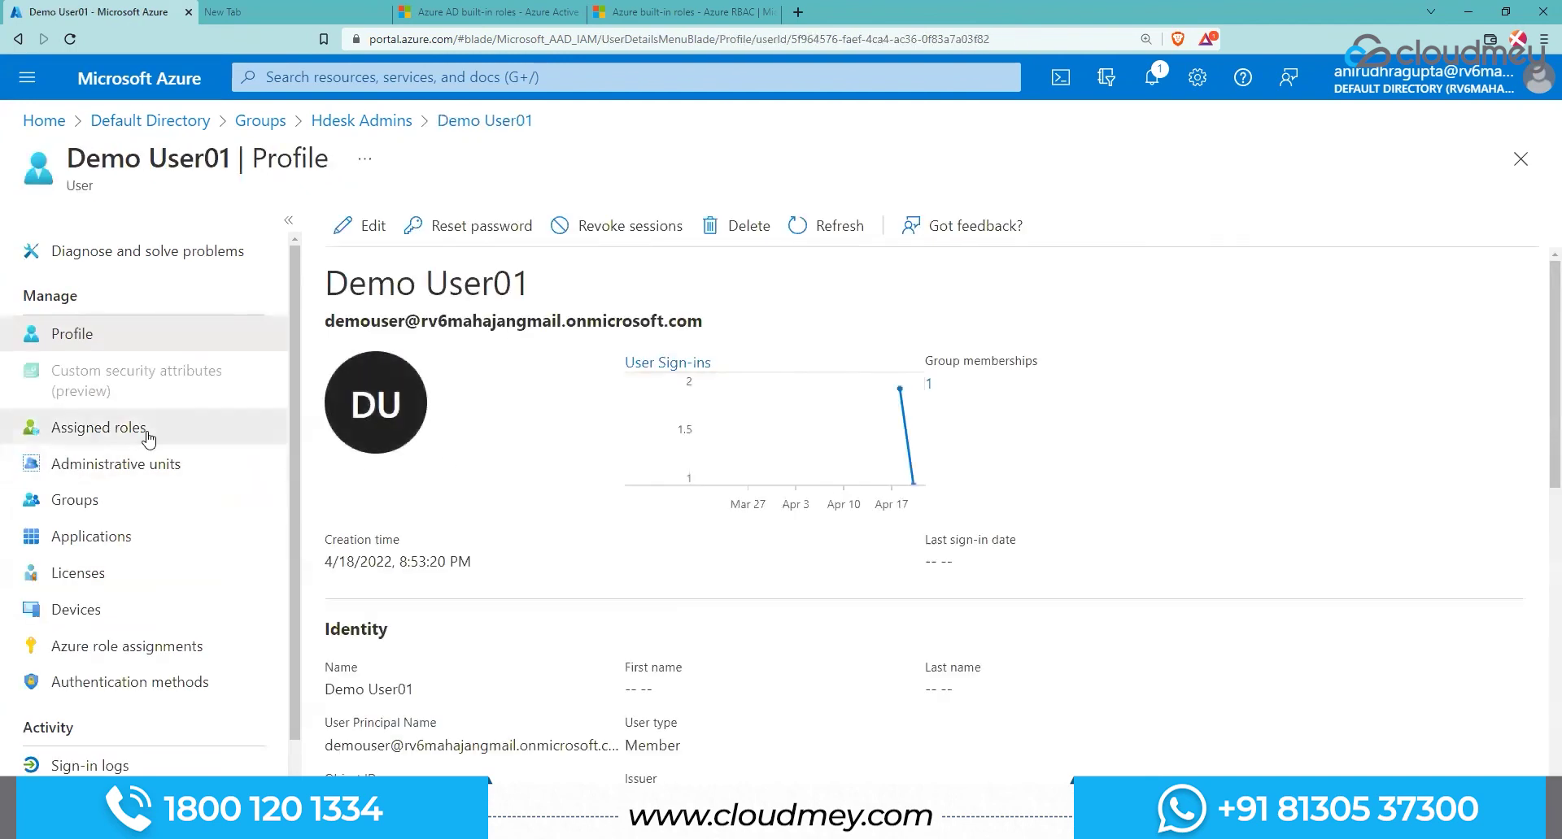
left_click(145, 431)
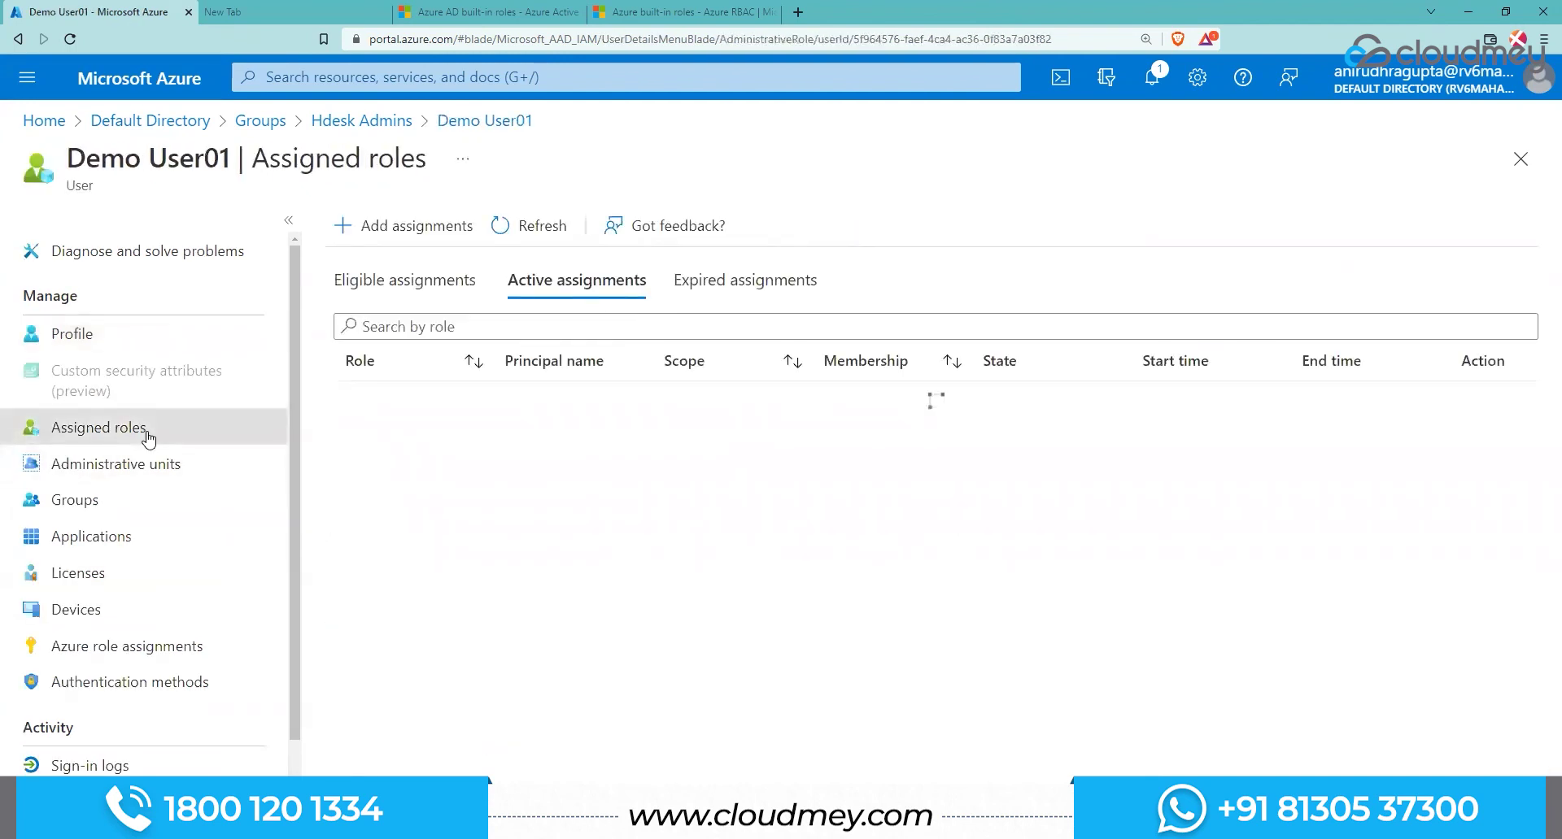
scroll(148, 438, "down", 1)
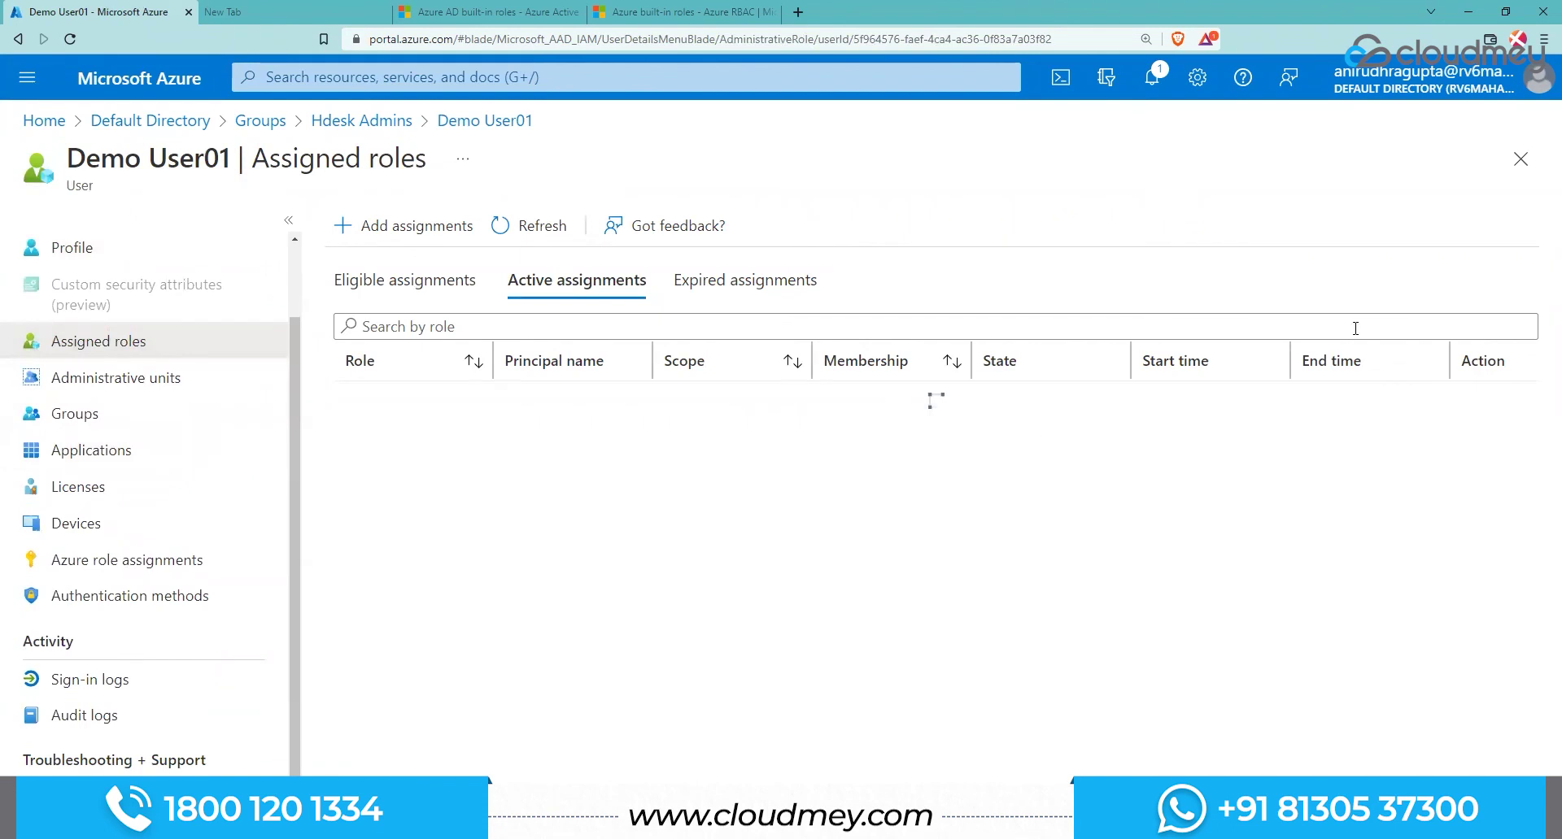
left_click(1520, 159)
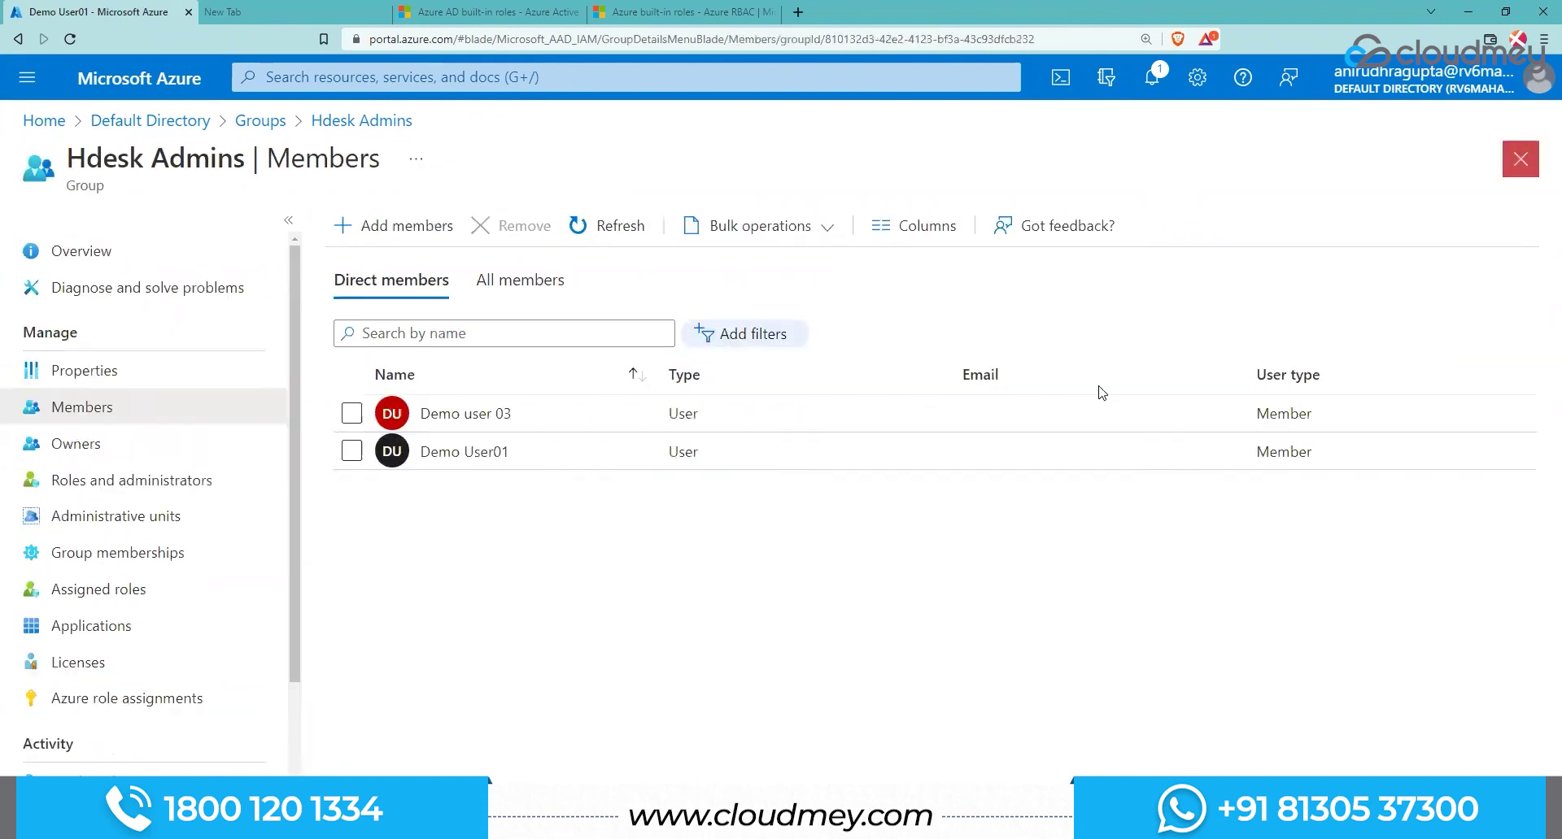
Step: Open the member Demo user 03 and examine which role the user holds through the group membership
left_click(451, 416)
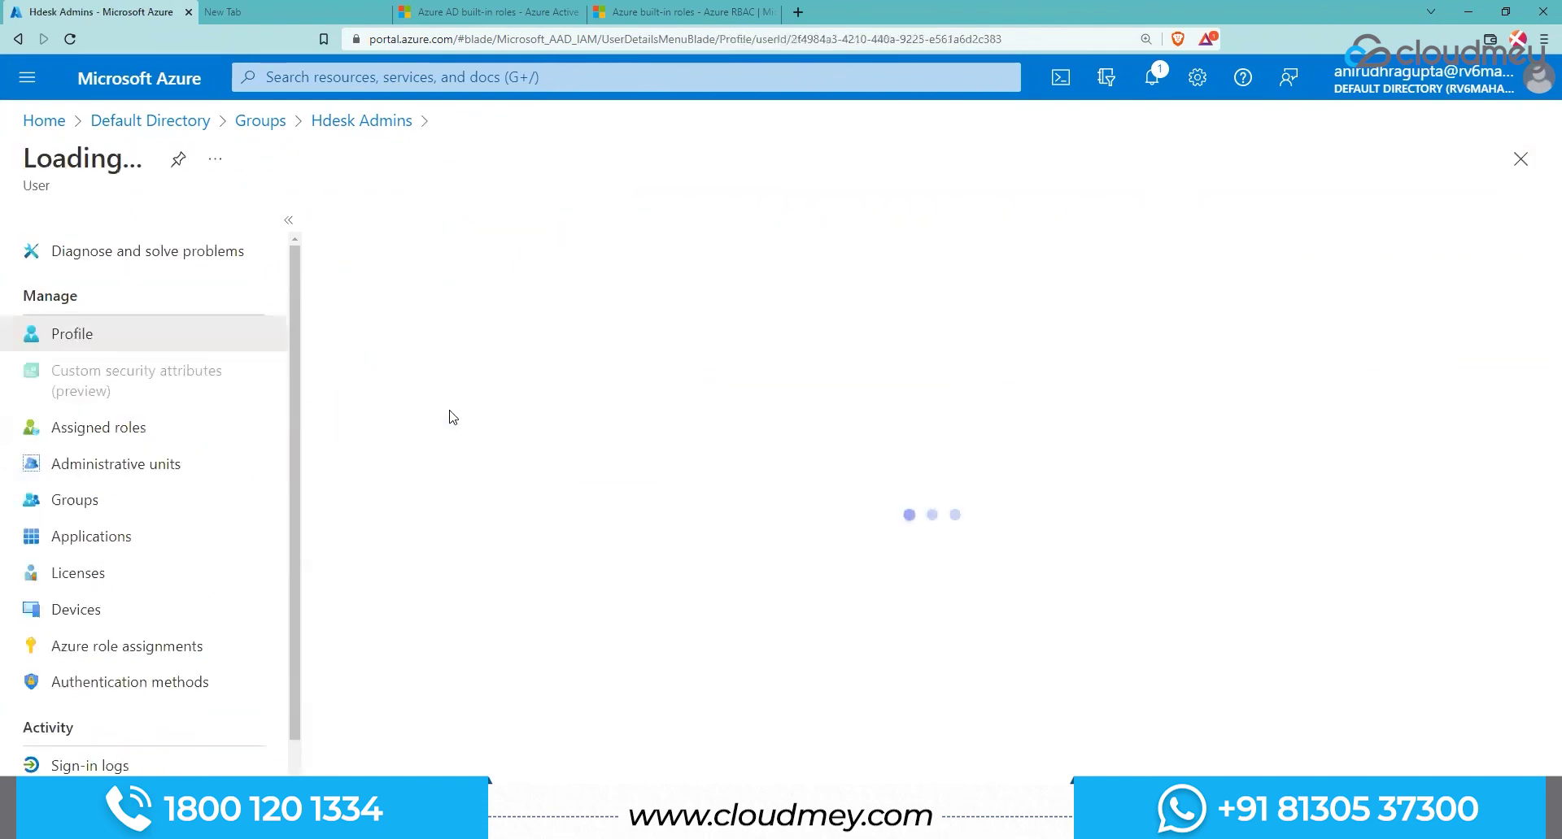
left_click(128, 427)
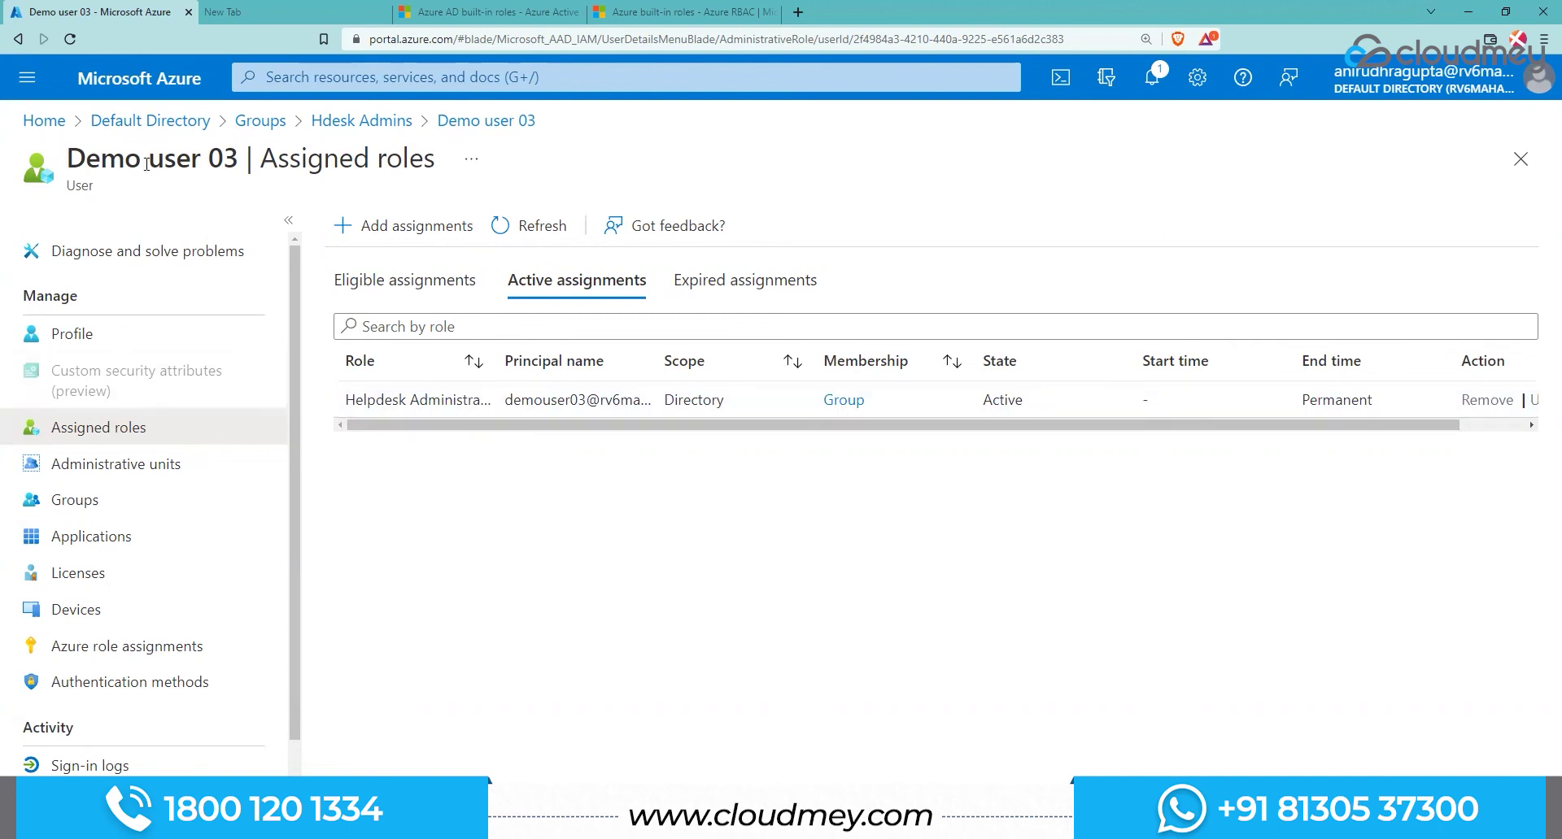
left_click_drag(68, 159, 238, 163)
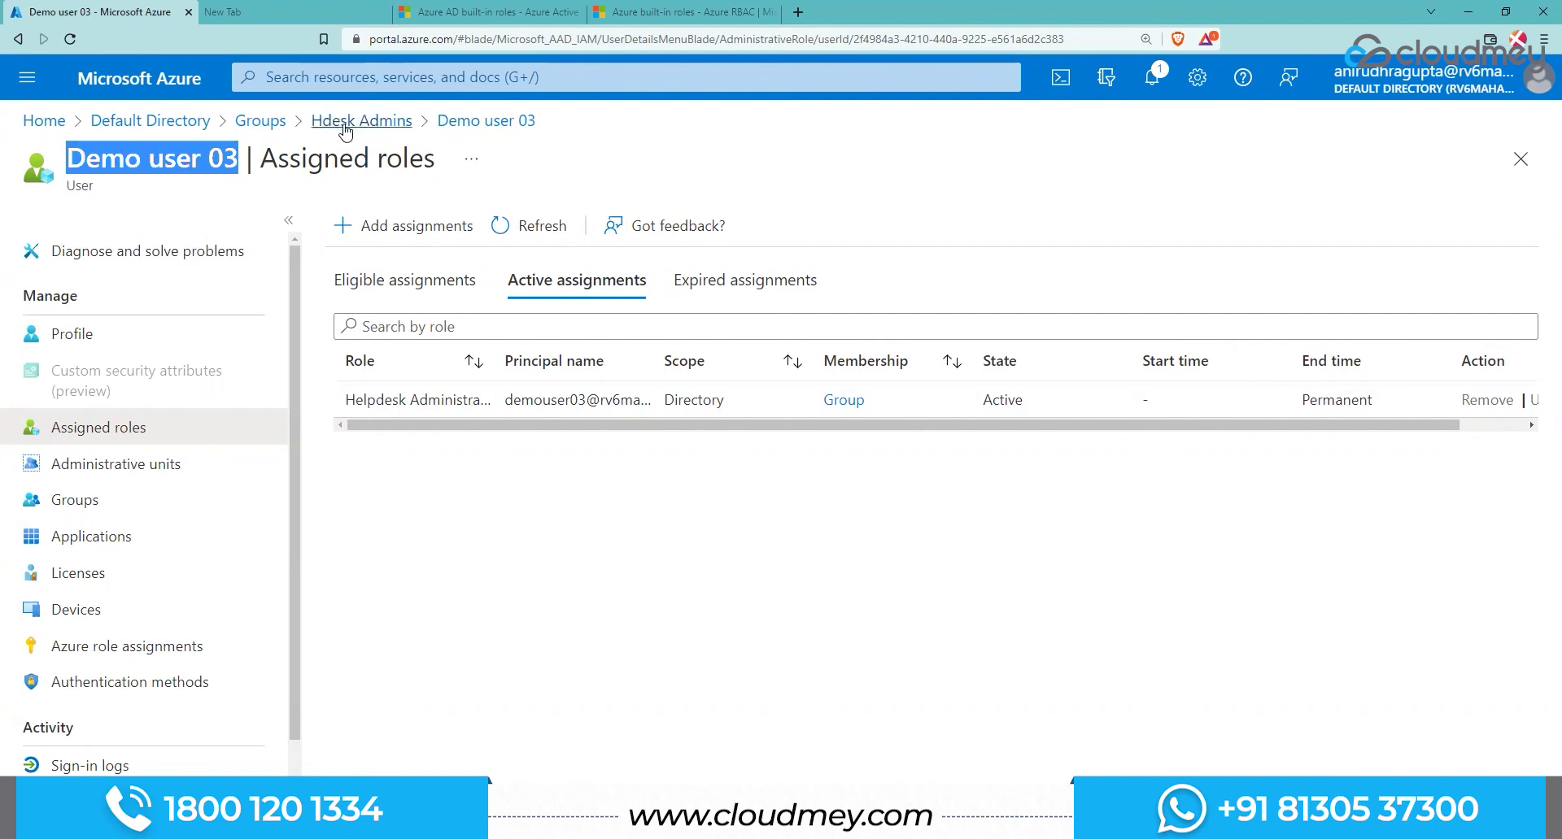
left_click_drag(359, 401, 585, 485)
left_click(503, 537)
left_click_drag(248, 167, 76, 157)
left_click(161, 195)
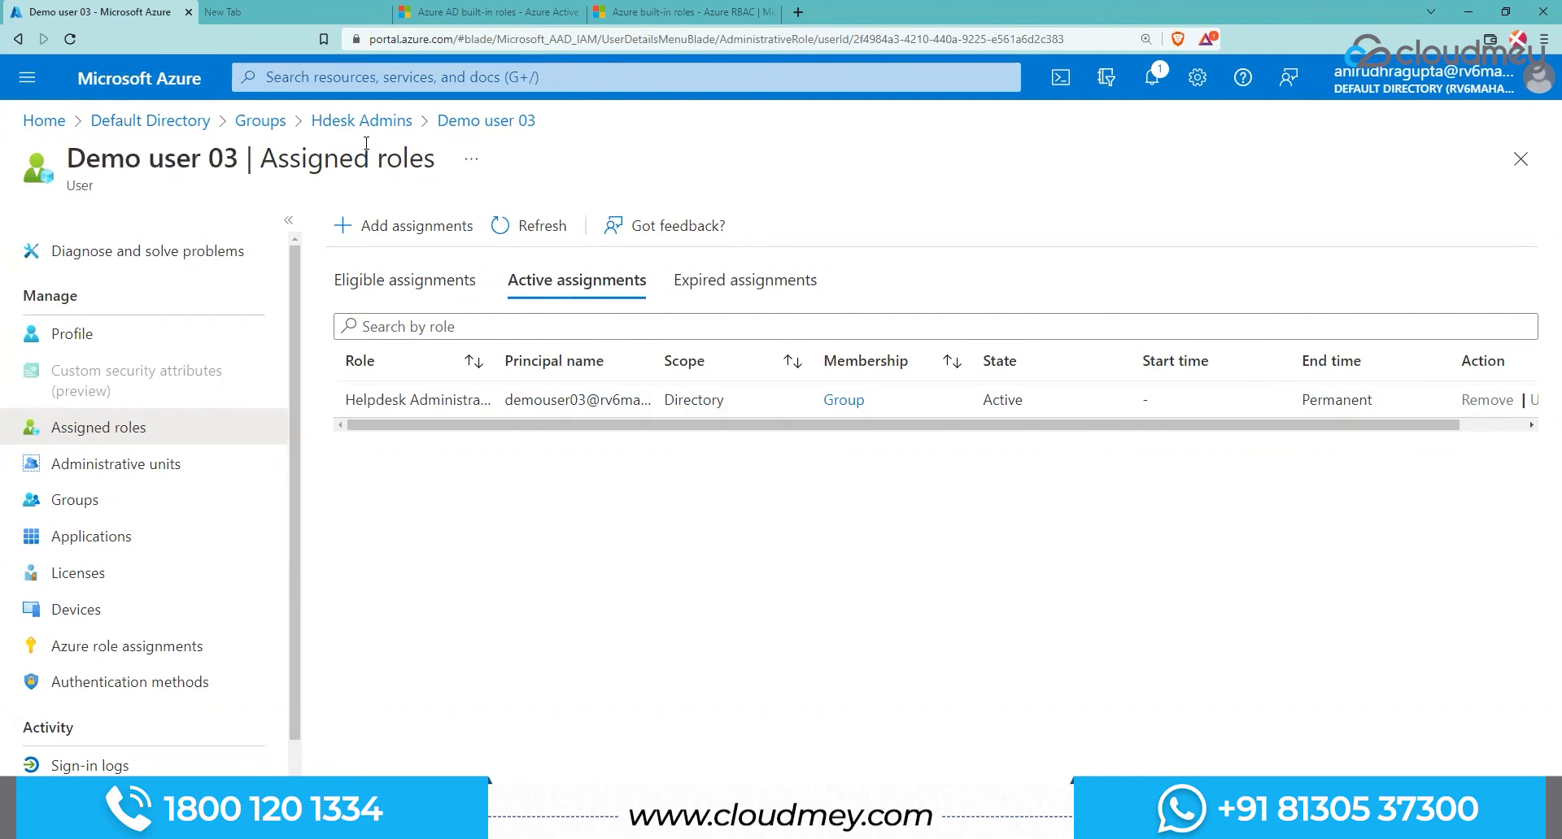
Step: Preview the Enterprise Mobility + Security E5 license options for the Hdesk Admins group without saving the assignment
left_click(366, 122)
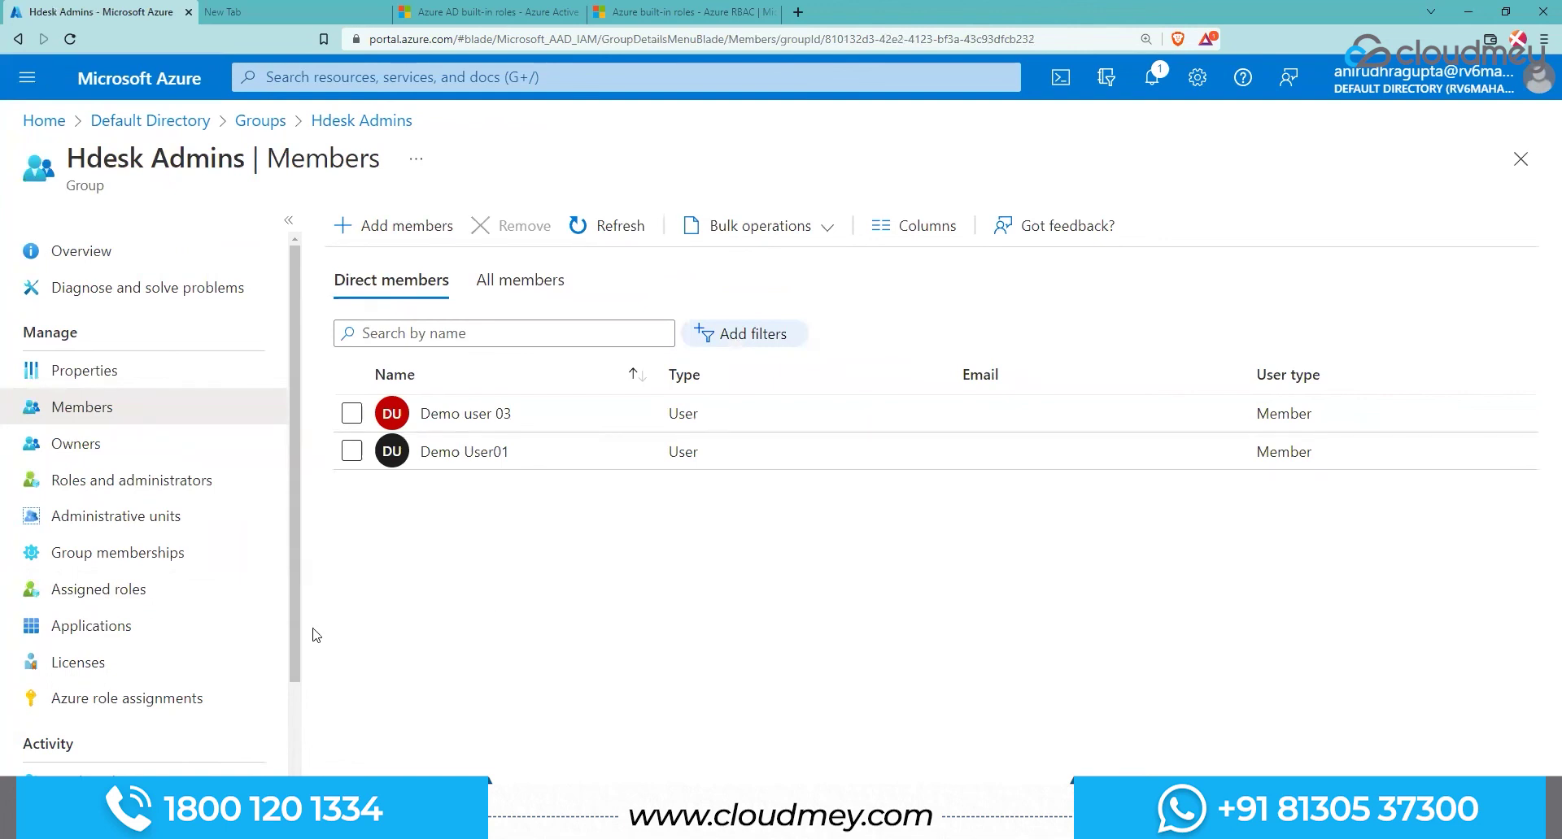
left_click(99, 667)
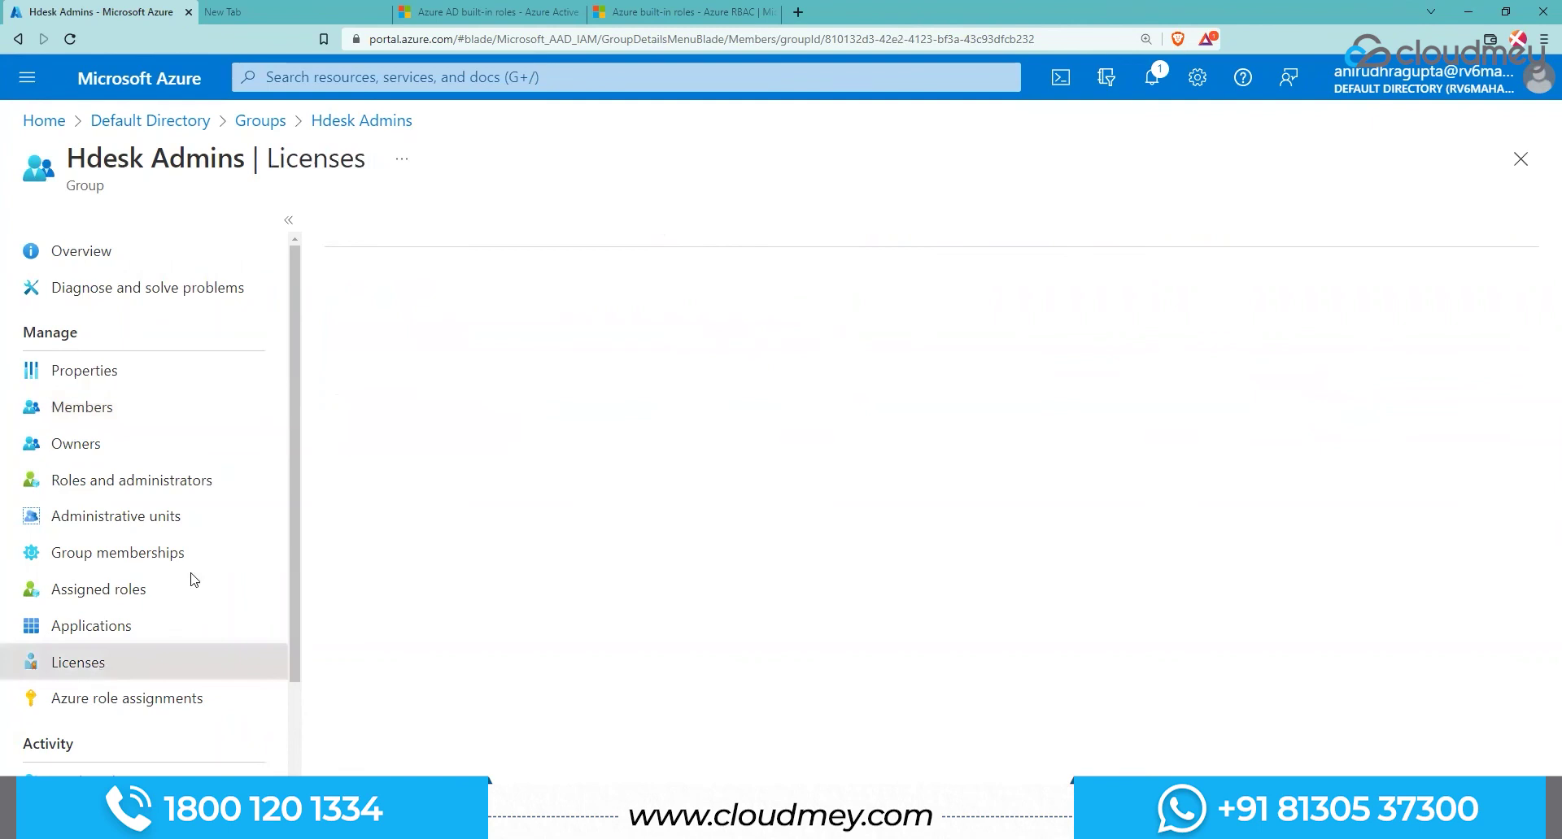
left_click(361, 231)
left_click(101, 332)
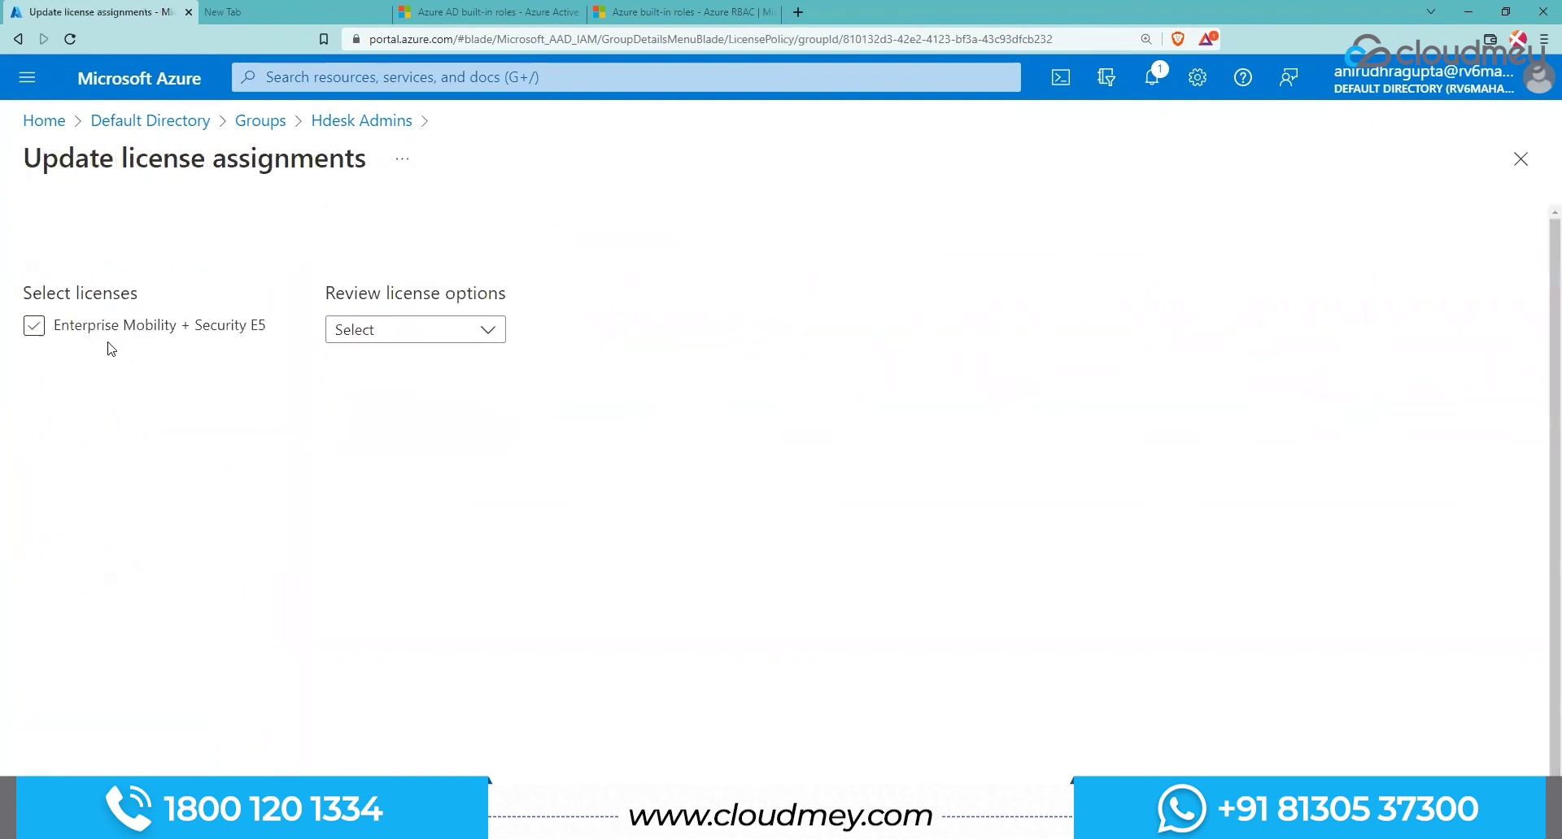
left_click(33, 330)
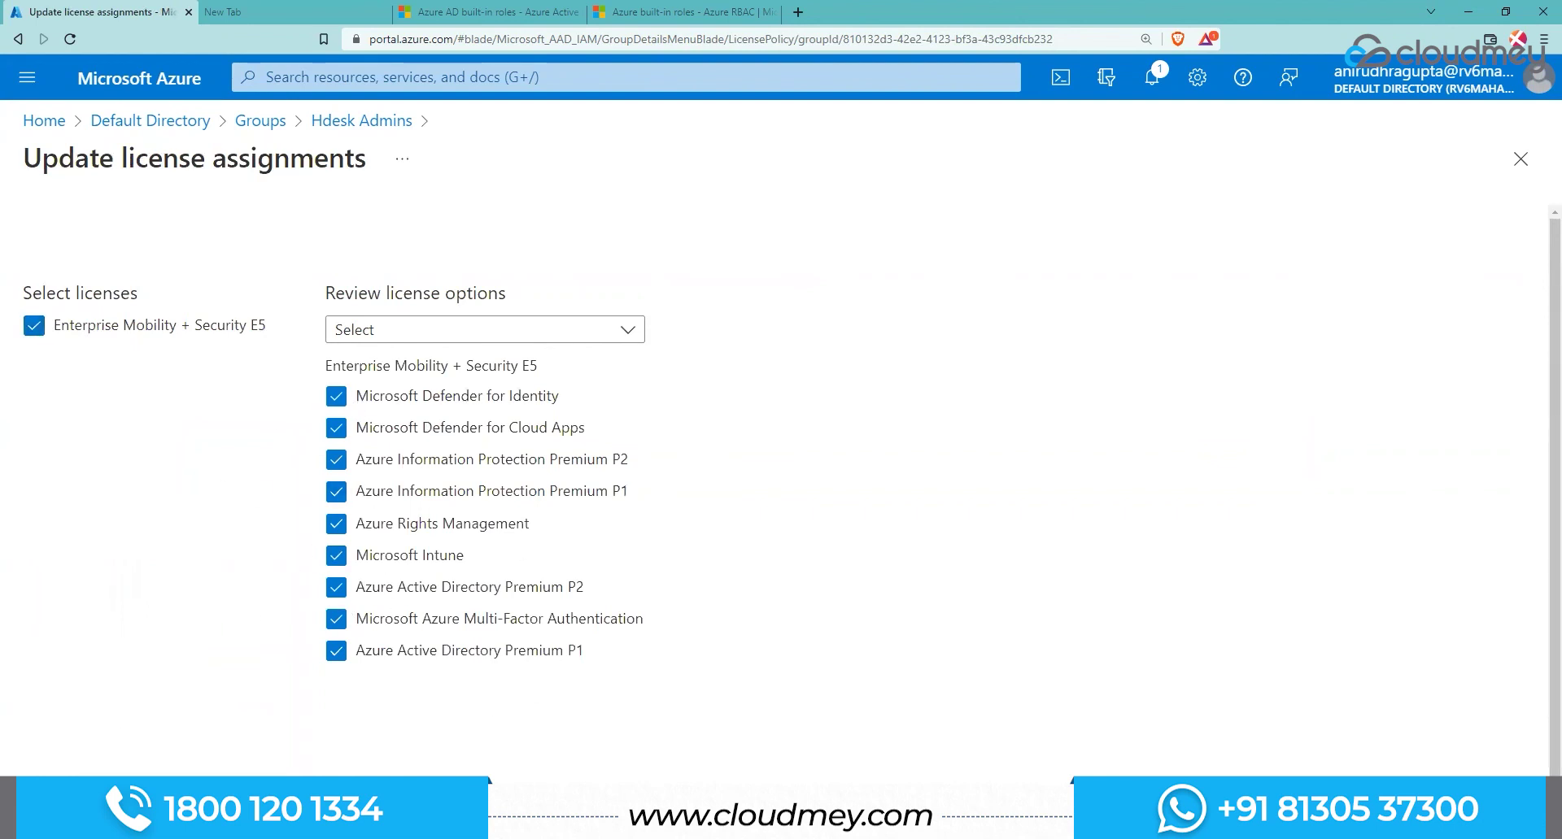
left_click(1525, 167)
scroll(154, 358, "up", 2)
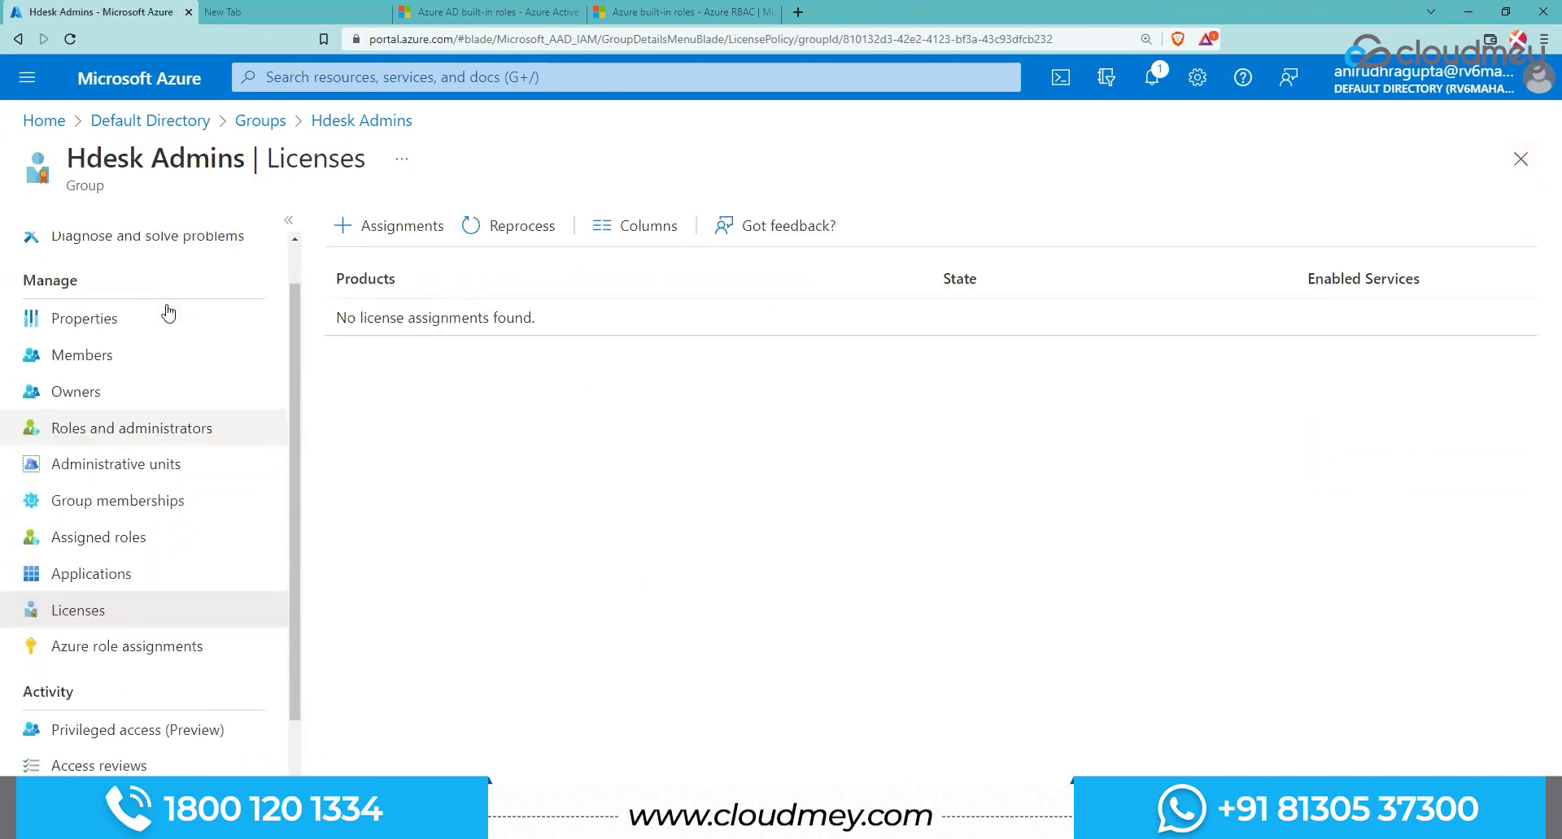
Step: Review the Hdesk Admins group's direct members and the management options available for the group
left_click(136, 411)
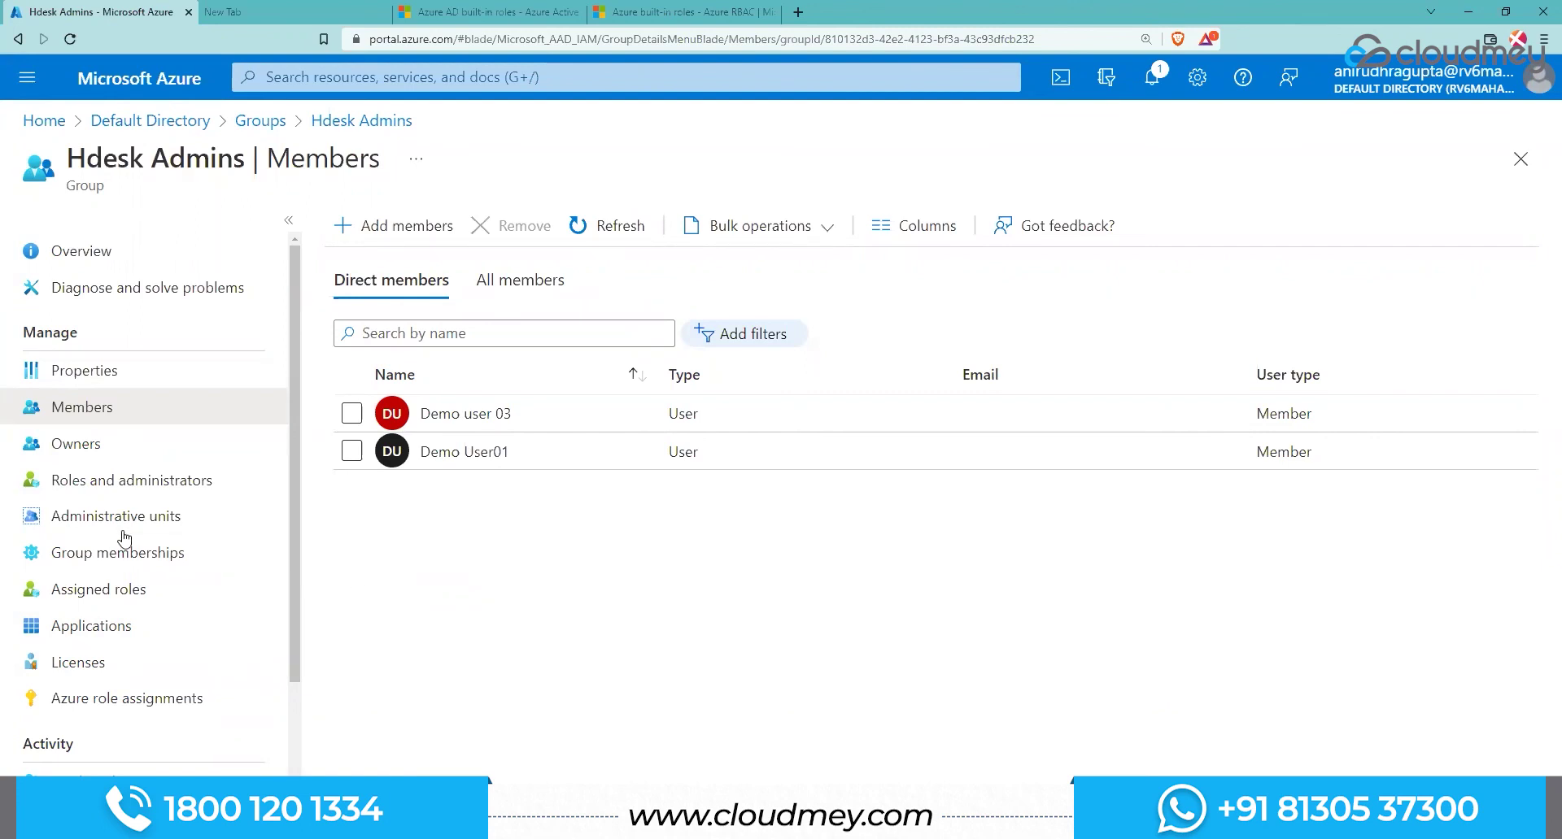
scroll(126, 537, "down", 4)
scroll(136, 516, "up", 4)
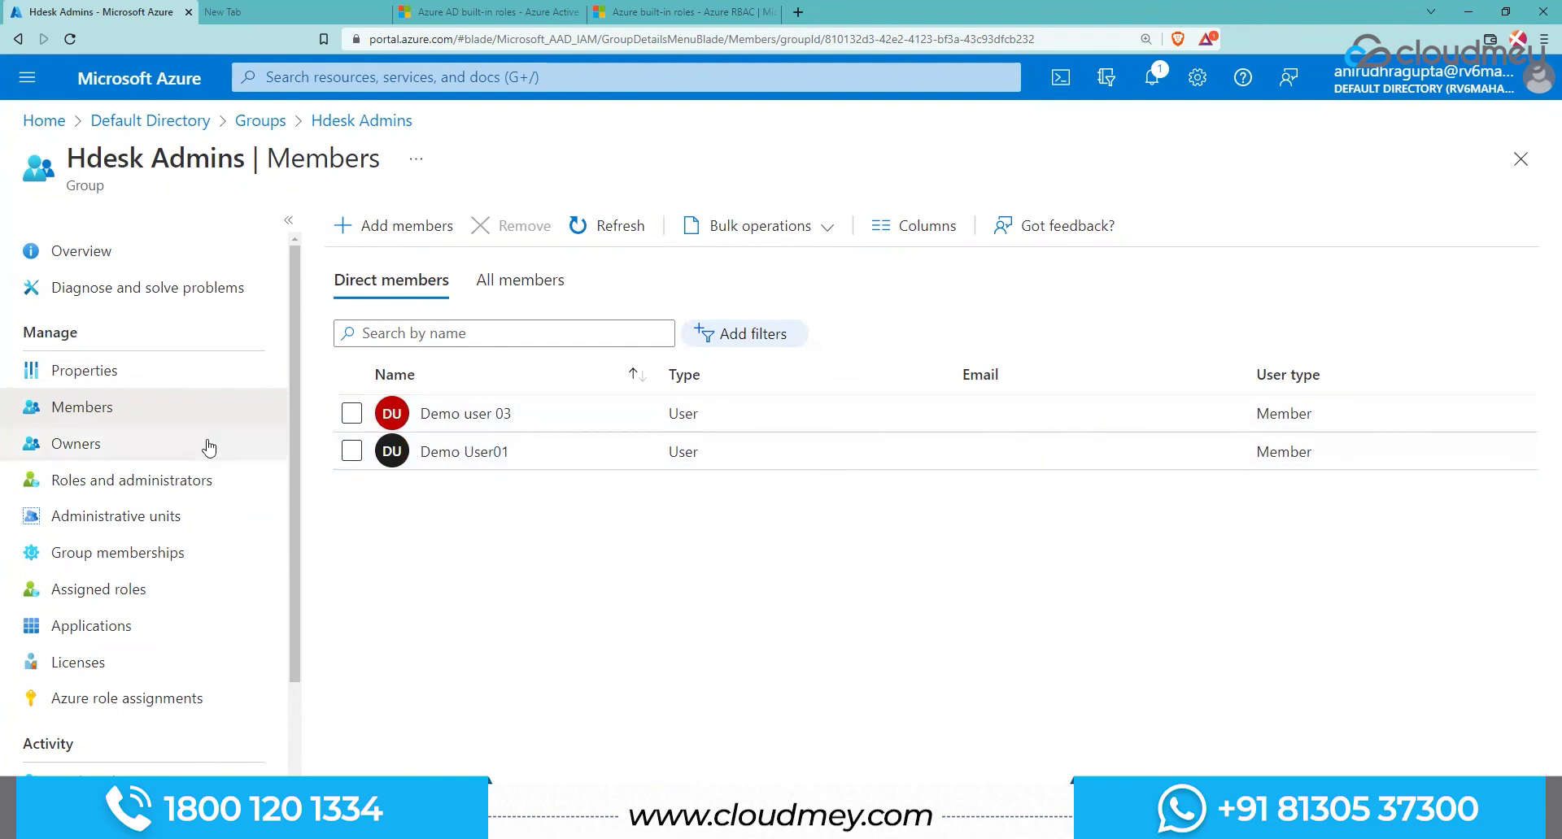
left_click_drag(68, 157, 253, 158)
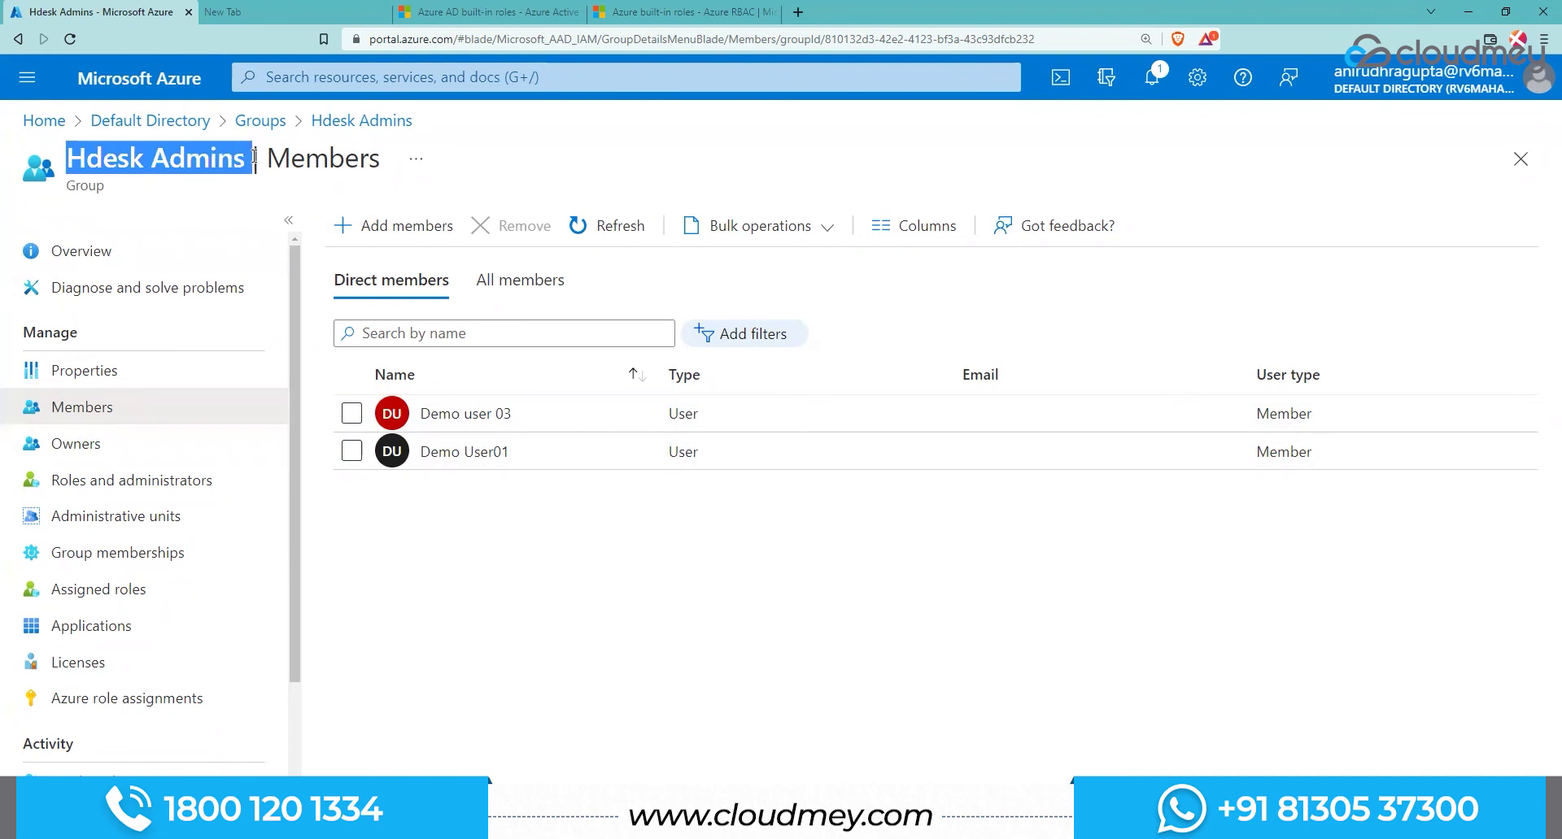
Step: Leave the group and open the Access Control (IAM) page of the strgacctranig0101 storage account
left_click(1520, 160)
left_click(44, 121)
left_click(485, 213)
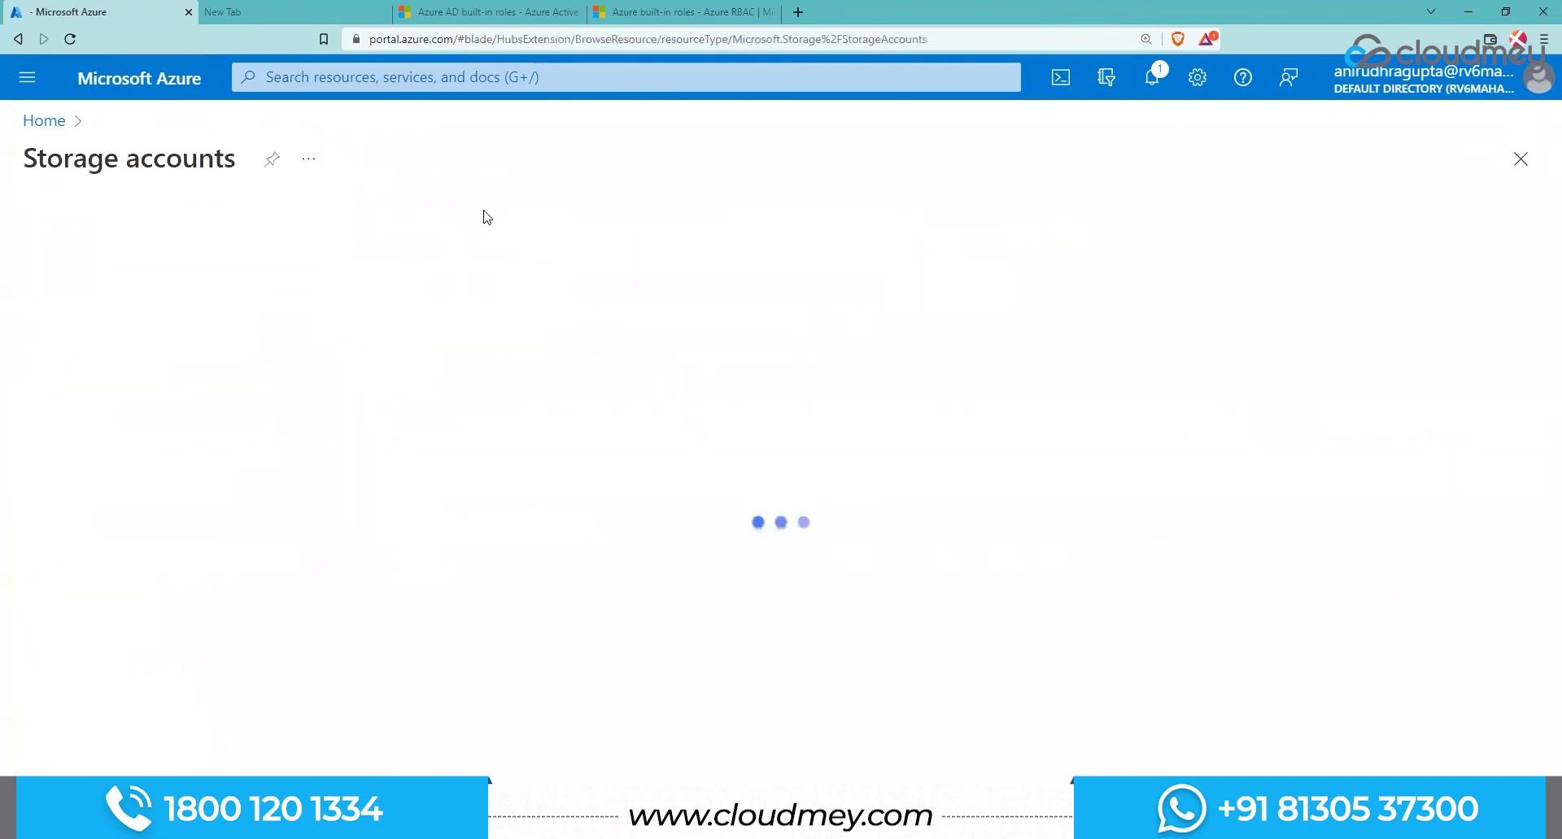
left_click(183, 484)
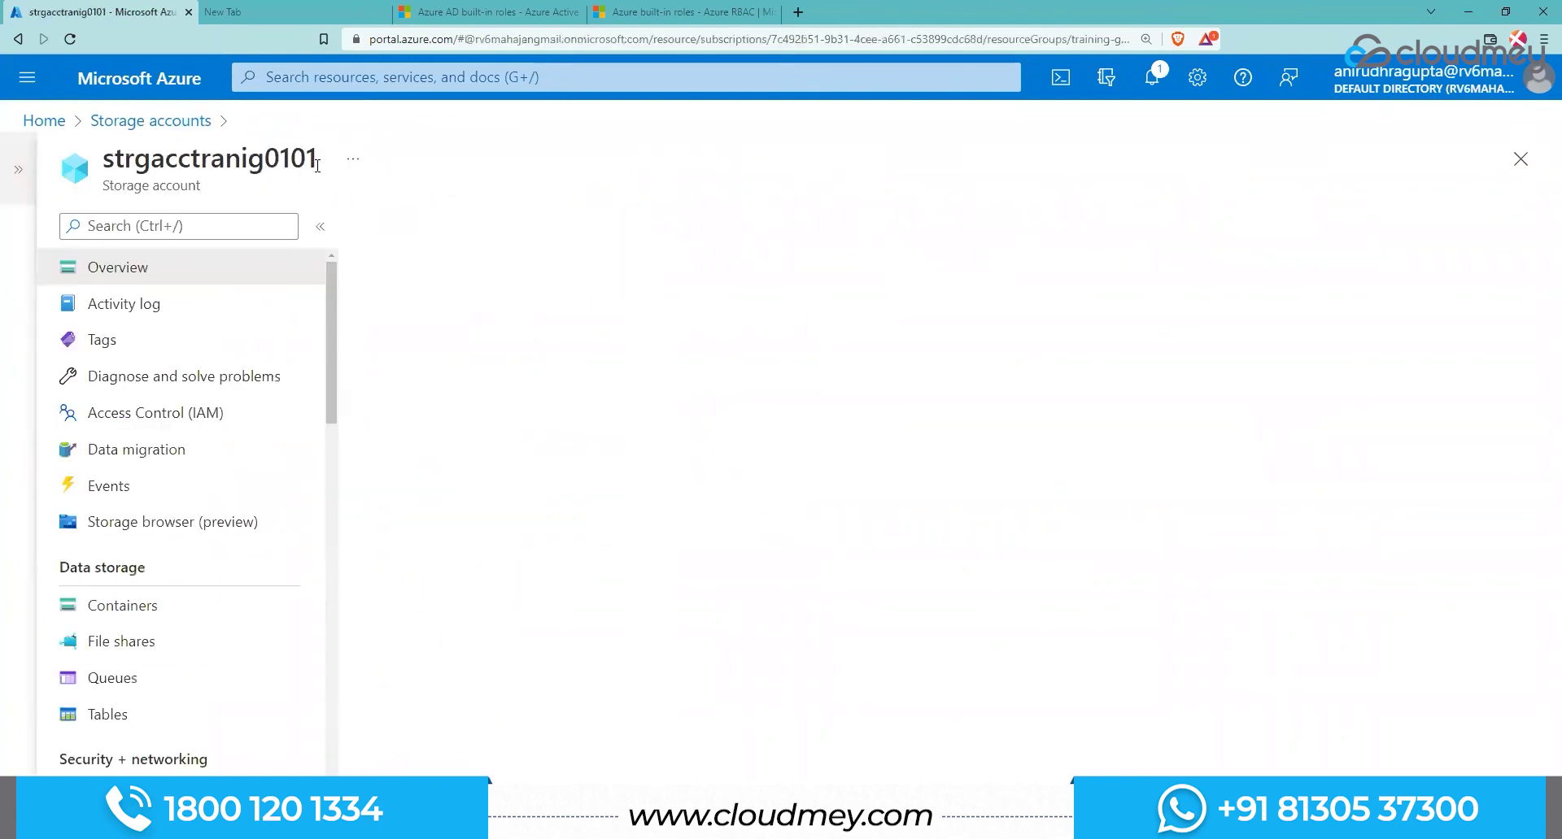
left_click(162, 419)
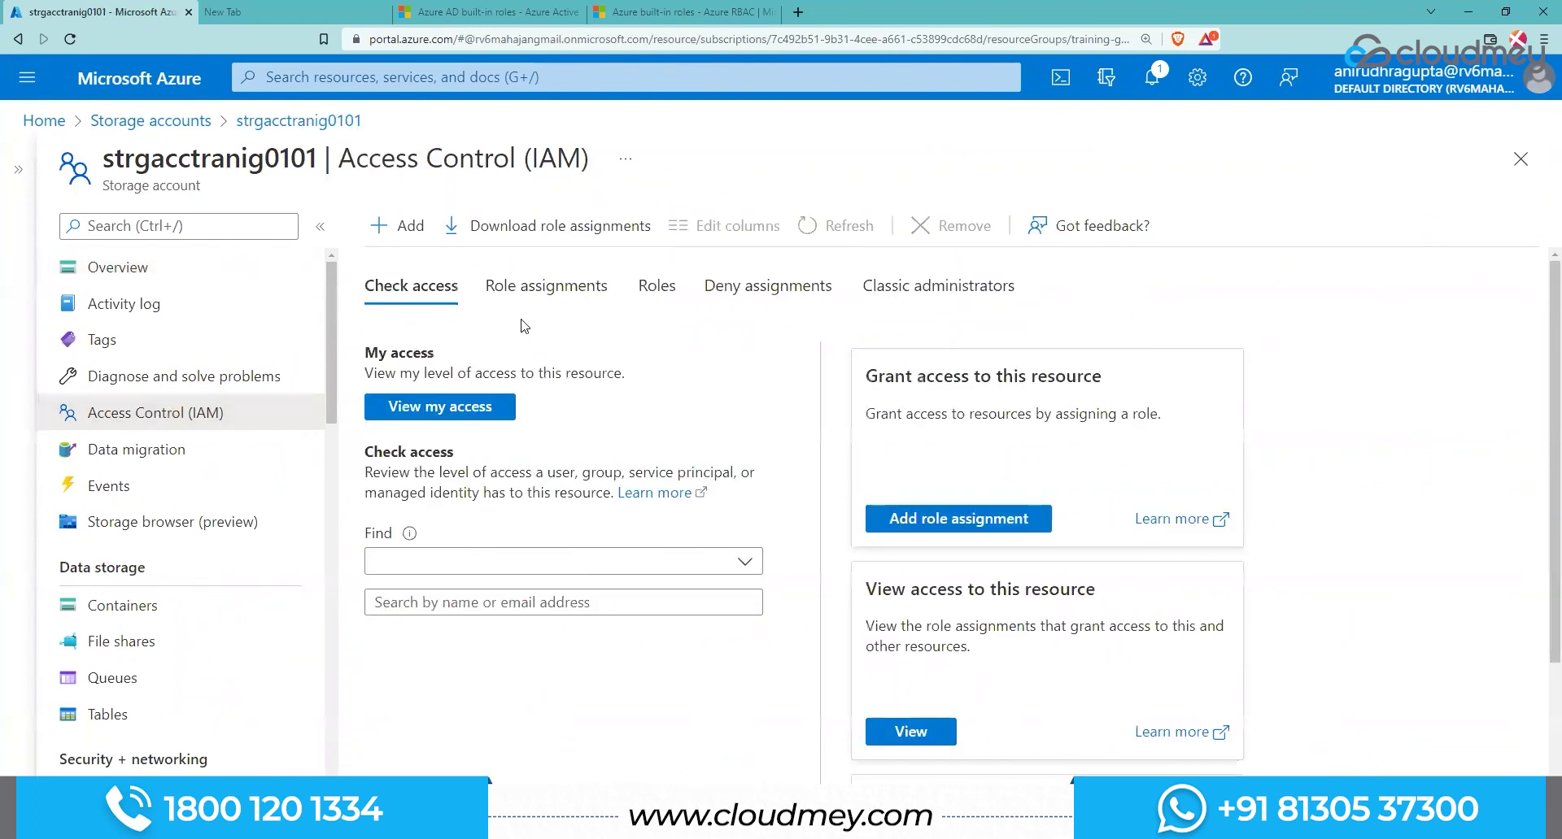
Step: Start a new role assignment on the strgacctranig0101 storage account and choose the Contributor role for it
left_click(409, 225)
left_click(413, 272)
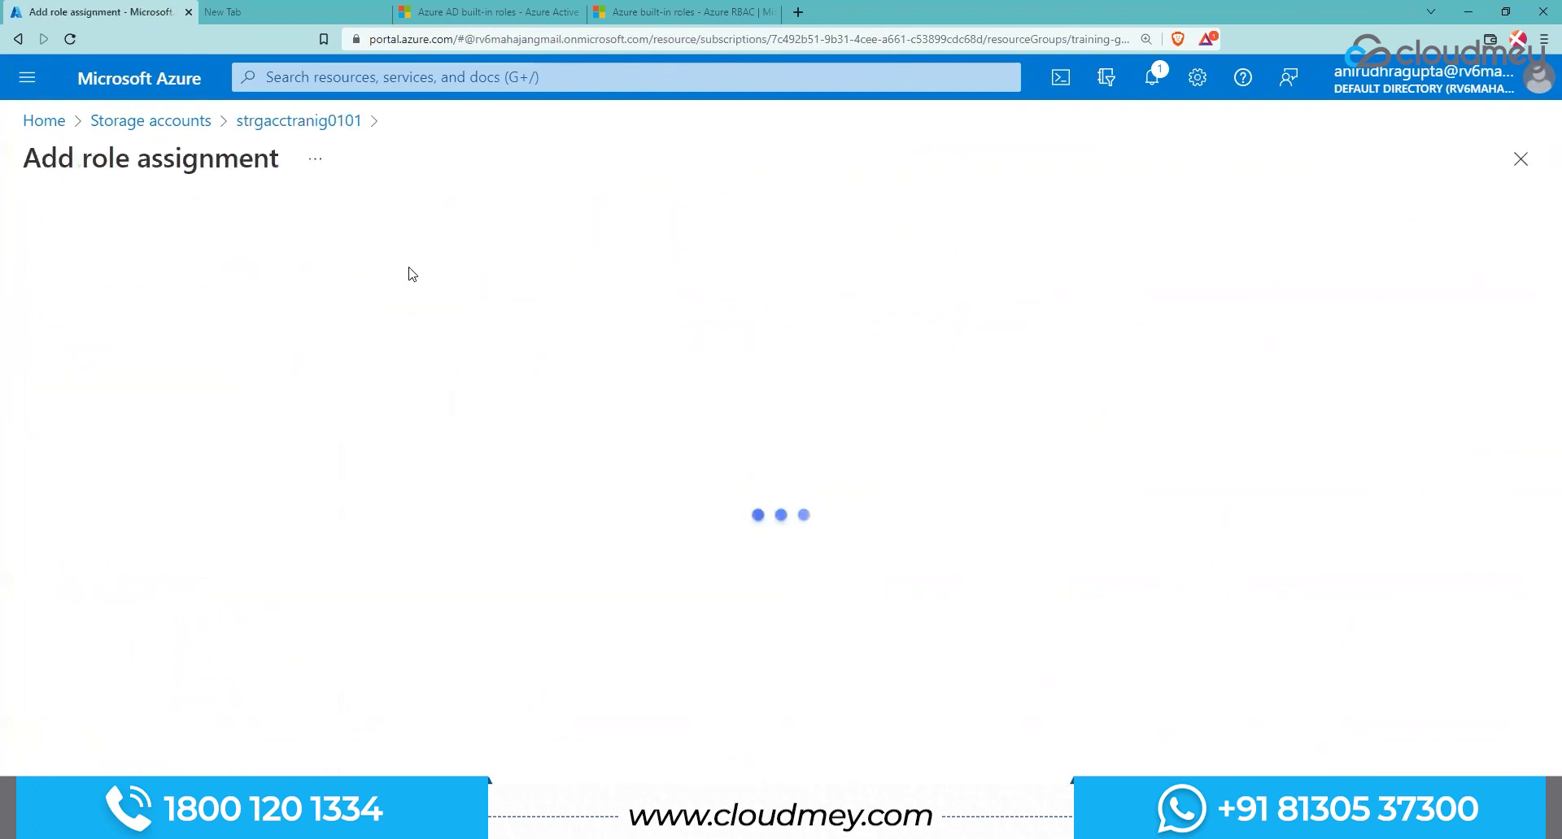
left_click(142, 551)
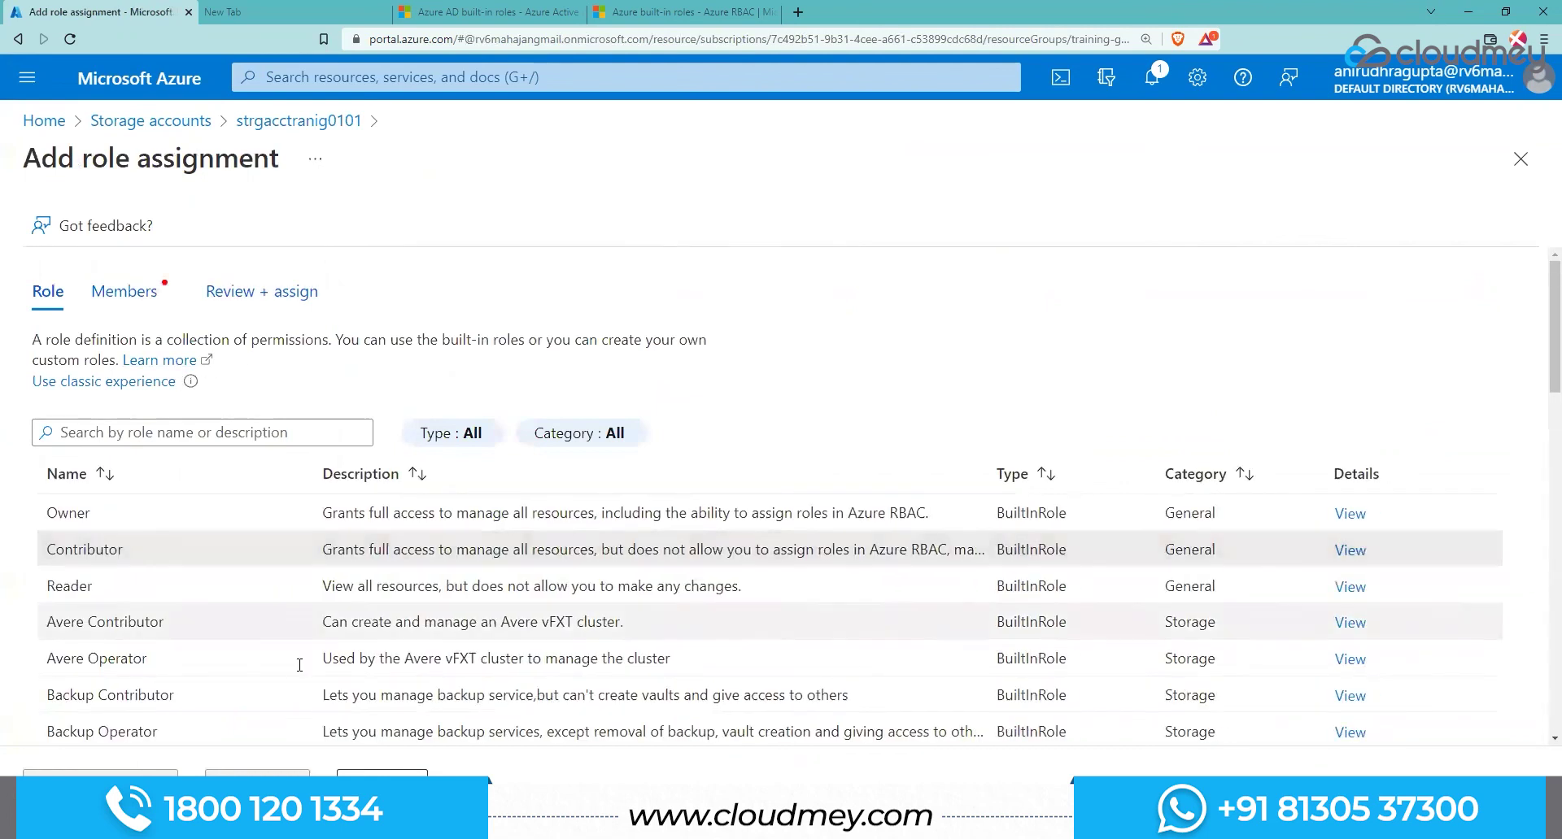
left_click(381, 773)
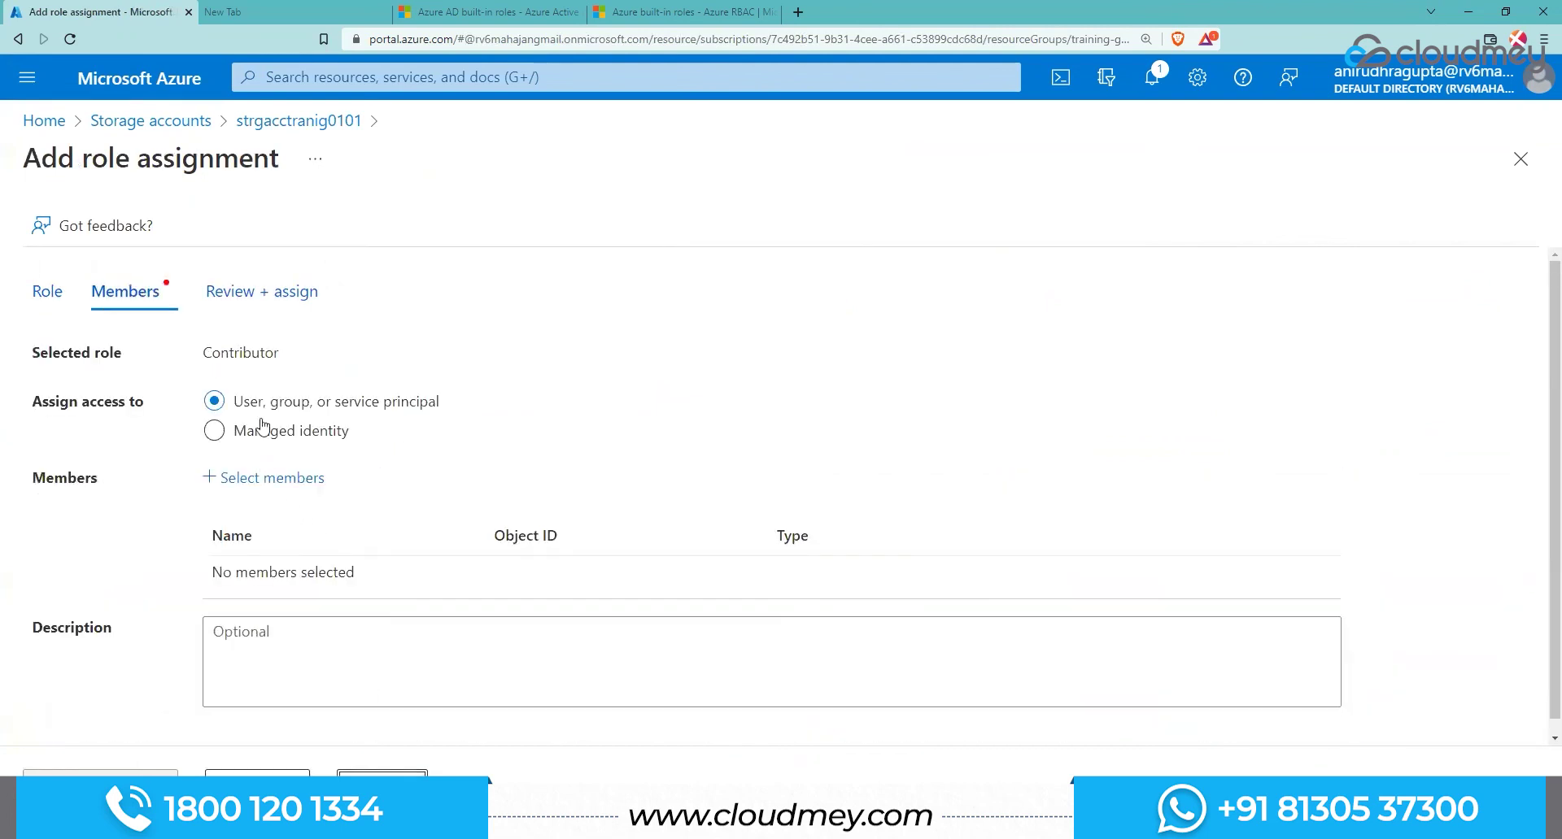
Step: Select the Hdesk Admins group as the member and complete the Contributor role assignment
left_click(275, 480)
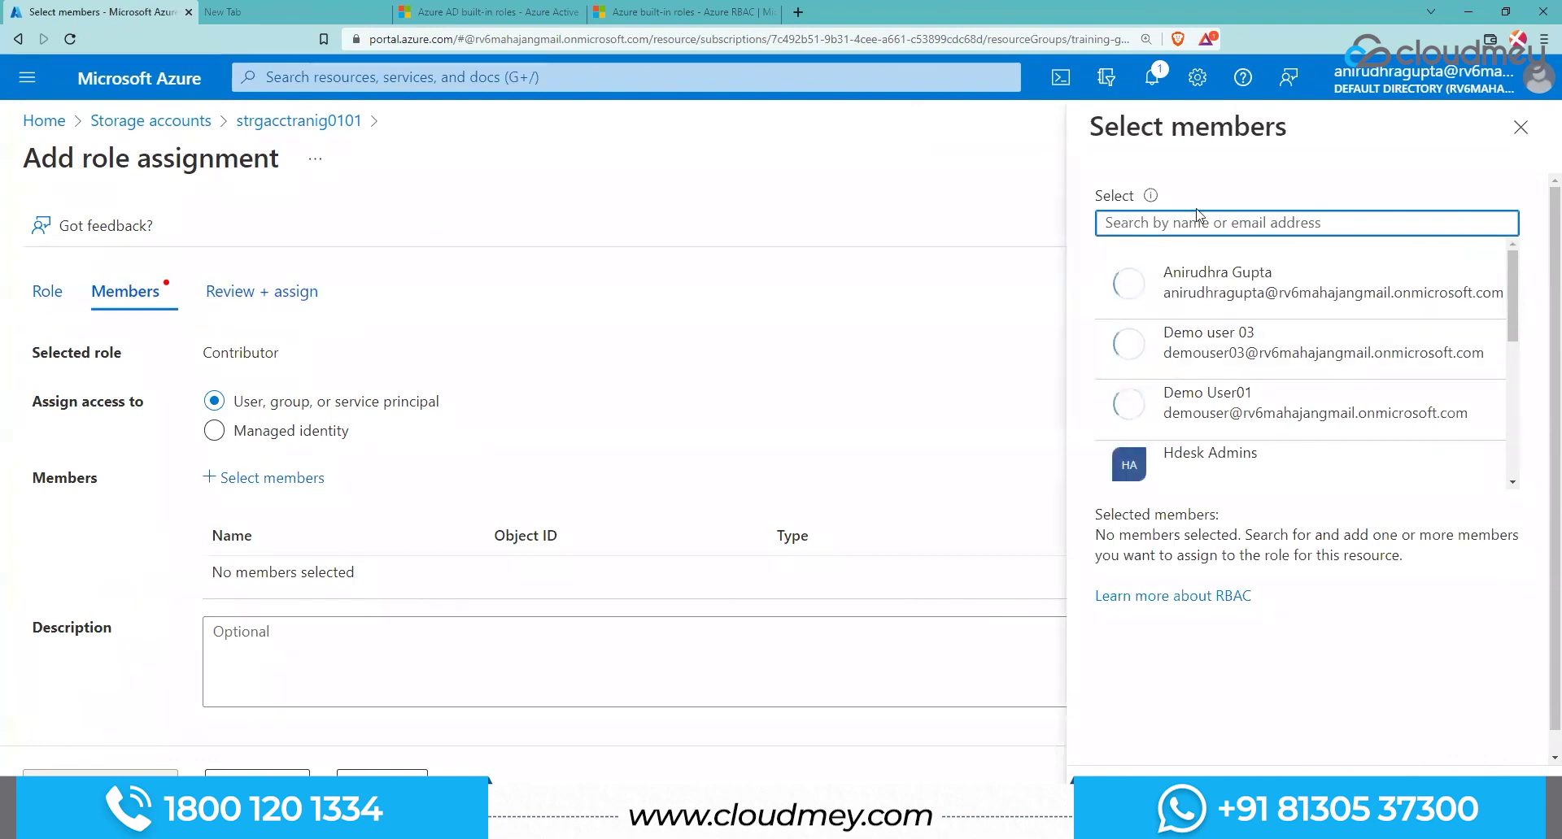
scroll(1180, 396, "down", 1)
left_click(1181, 396)
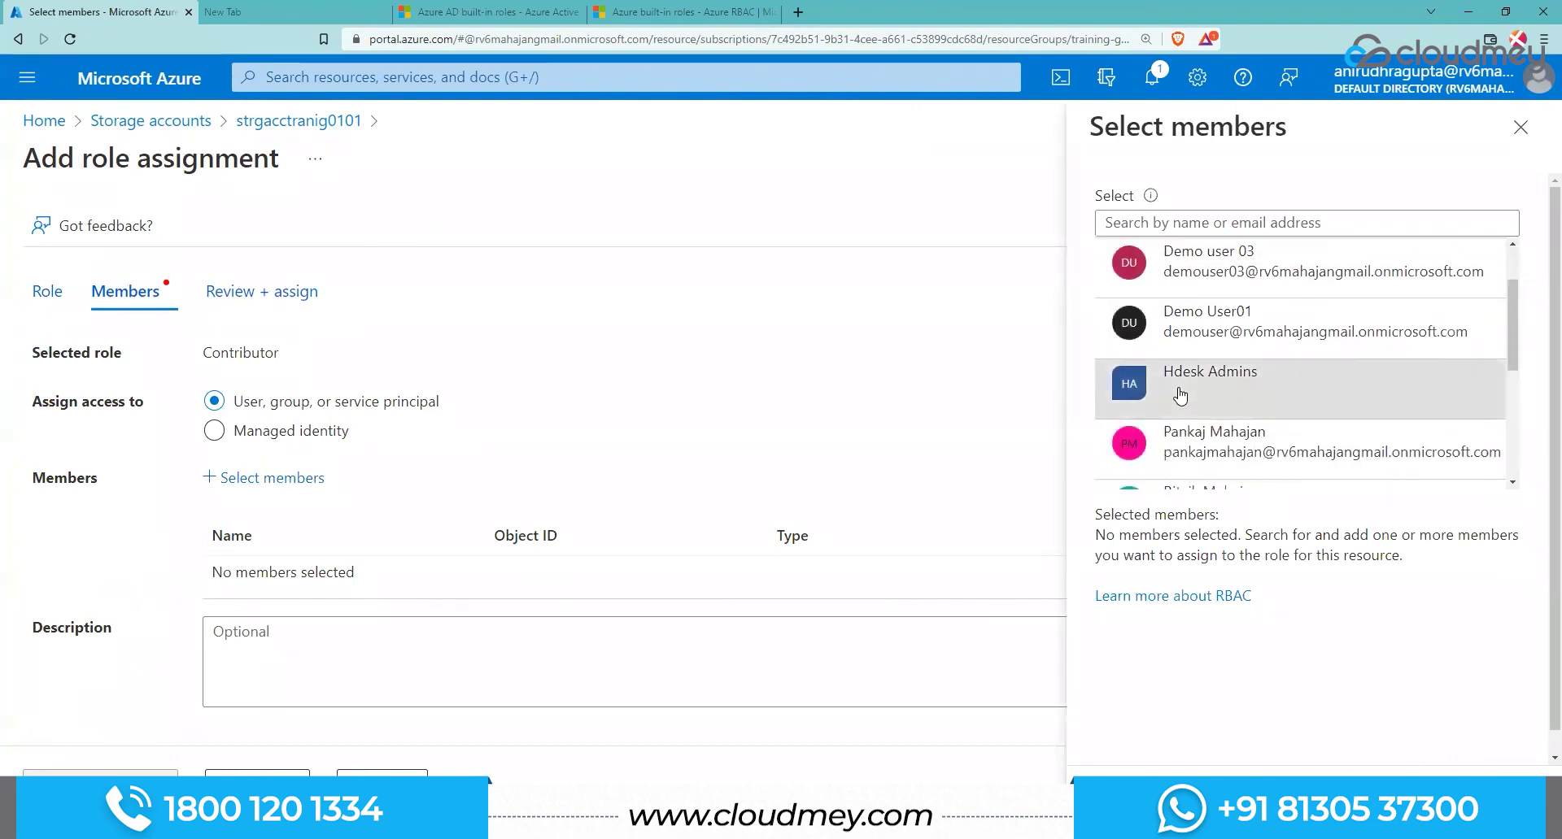
left_click(1120, 804)
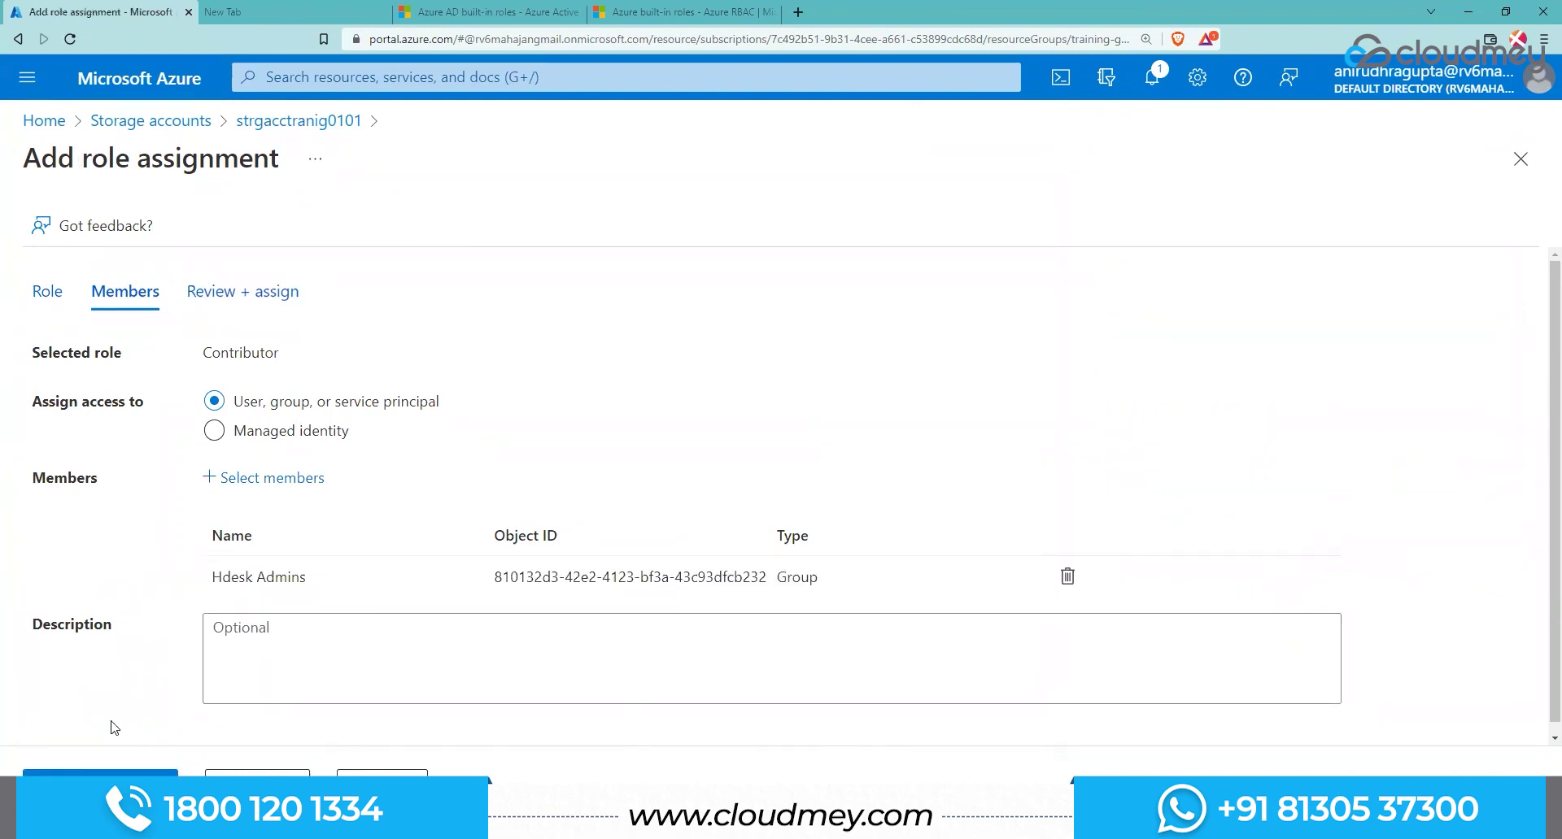
left_click(100, 771)
left_click(100, 771)
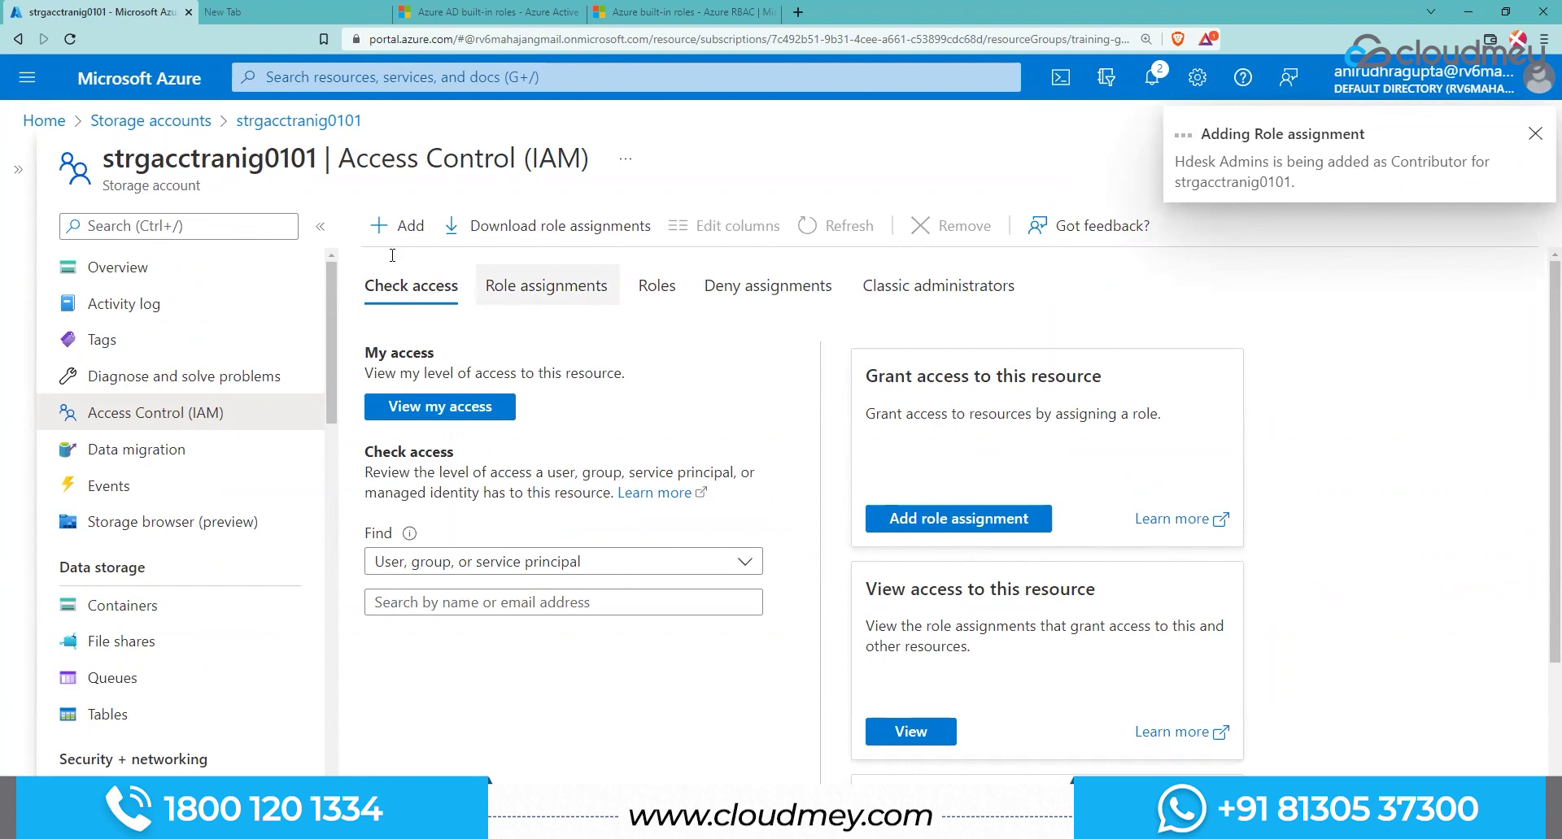
Step: Review the storage account's role assignments, including the Contributor entry for the Hdesk Admins group
left_click_drag(104, 186, 200, 186)
left_click(290, 193)
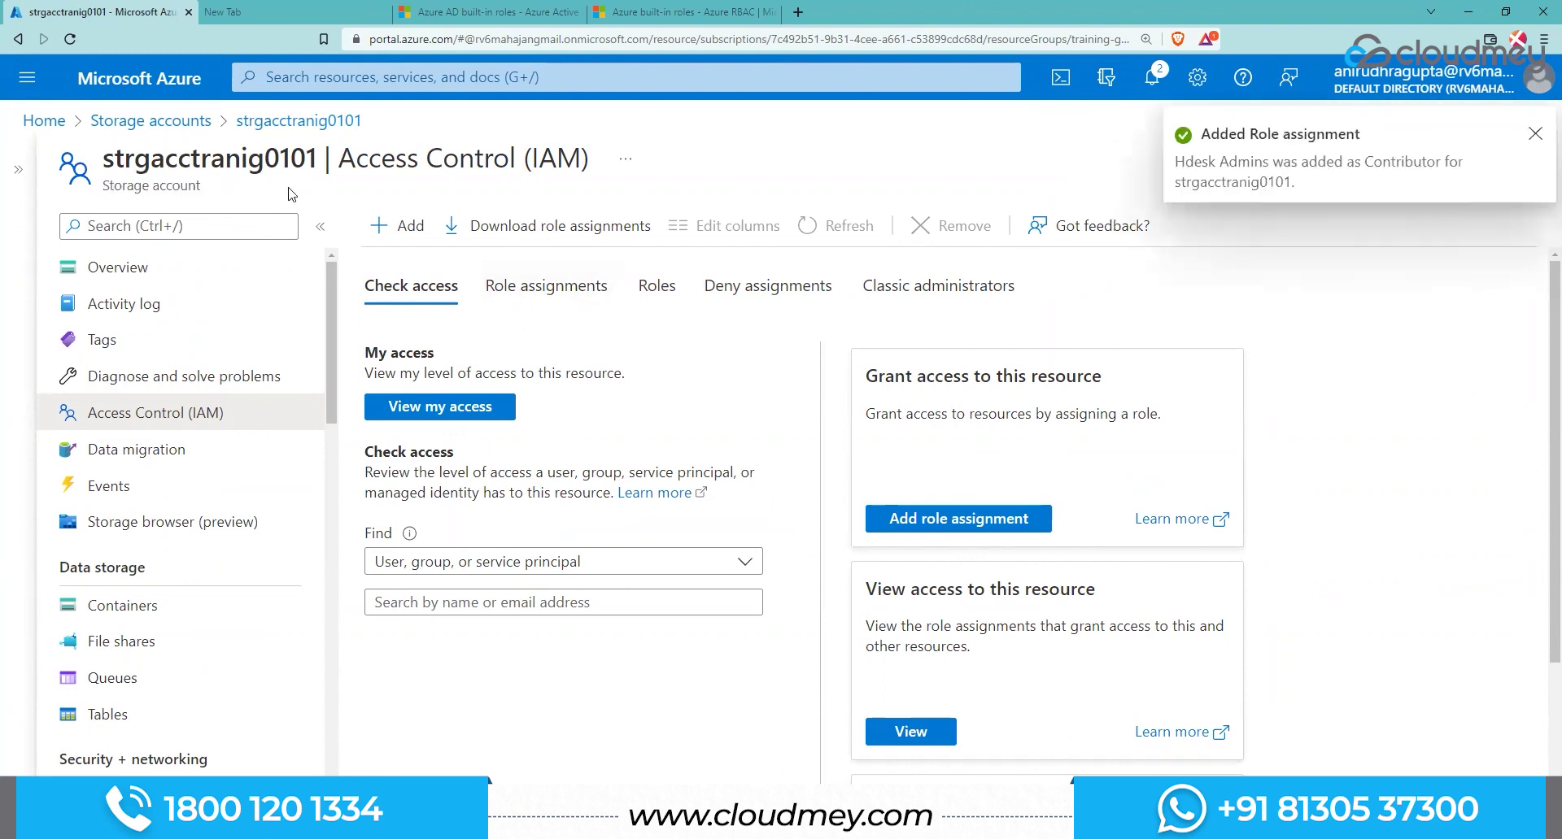
left_click(587, 286)
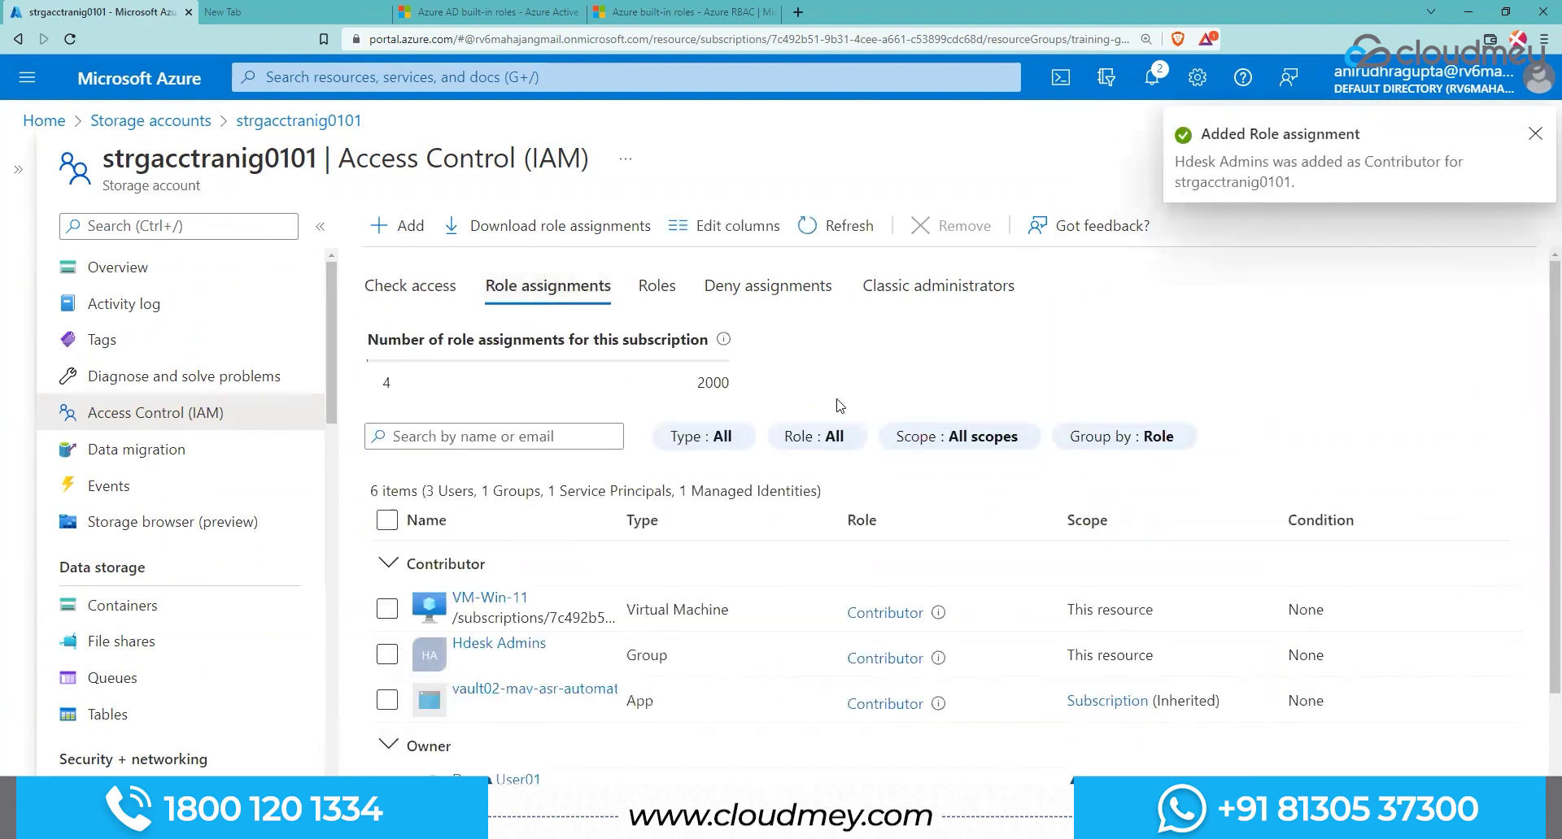
scroll(510, 476, "down", 2)
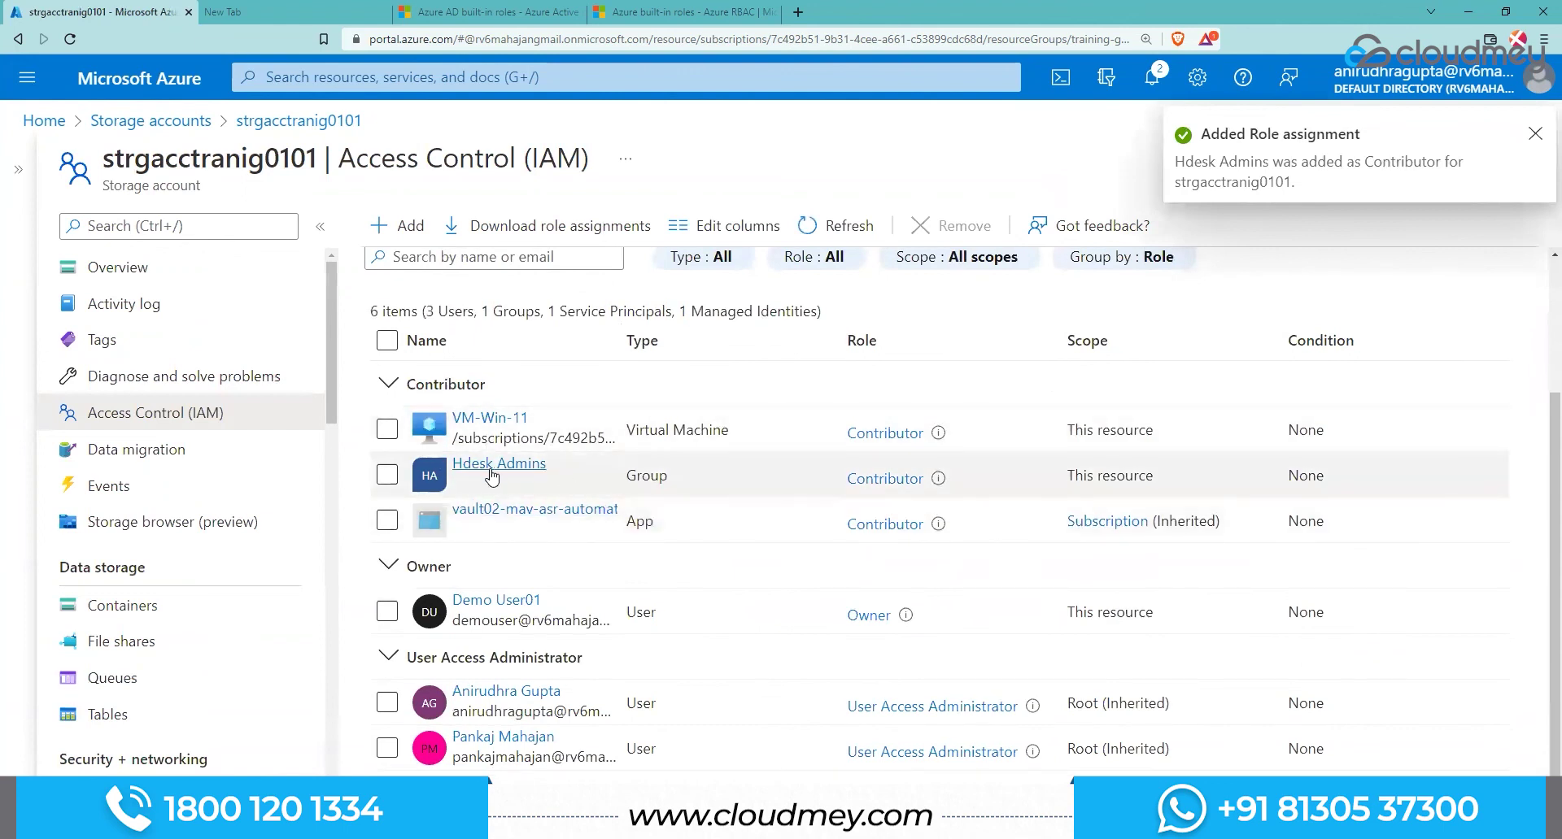
scroll(461, 462, "up", 2)
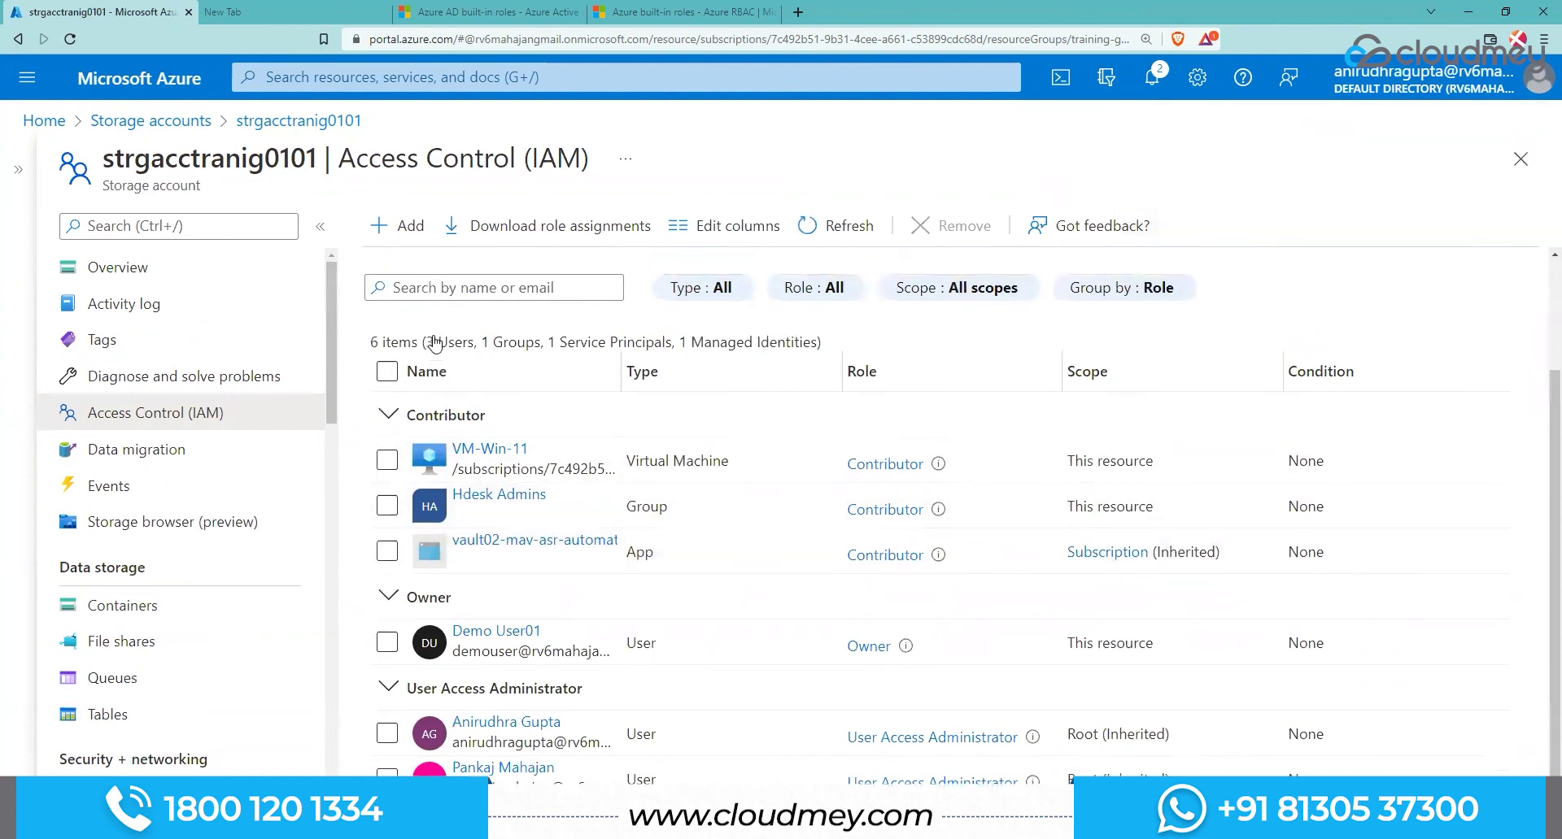
Step: Check Demo user 03's access to the storage account by searching for "demo us", and examine the user's assignments
left_click(415, 285)
left_click(456, 598)
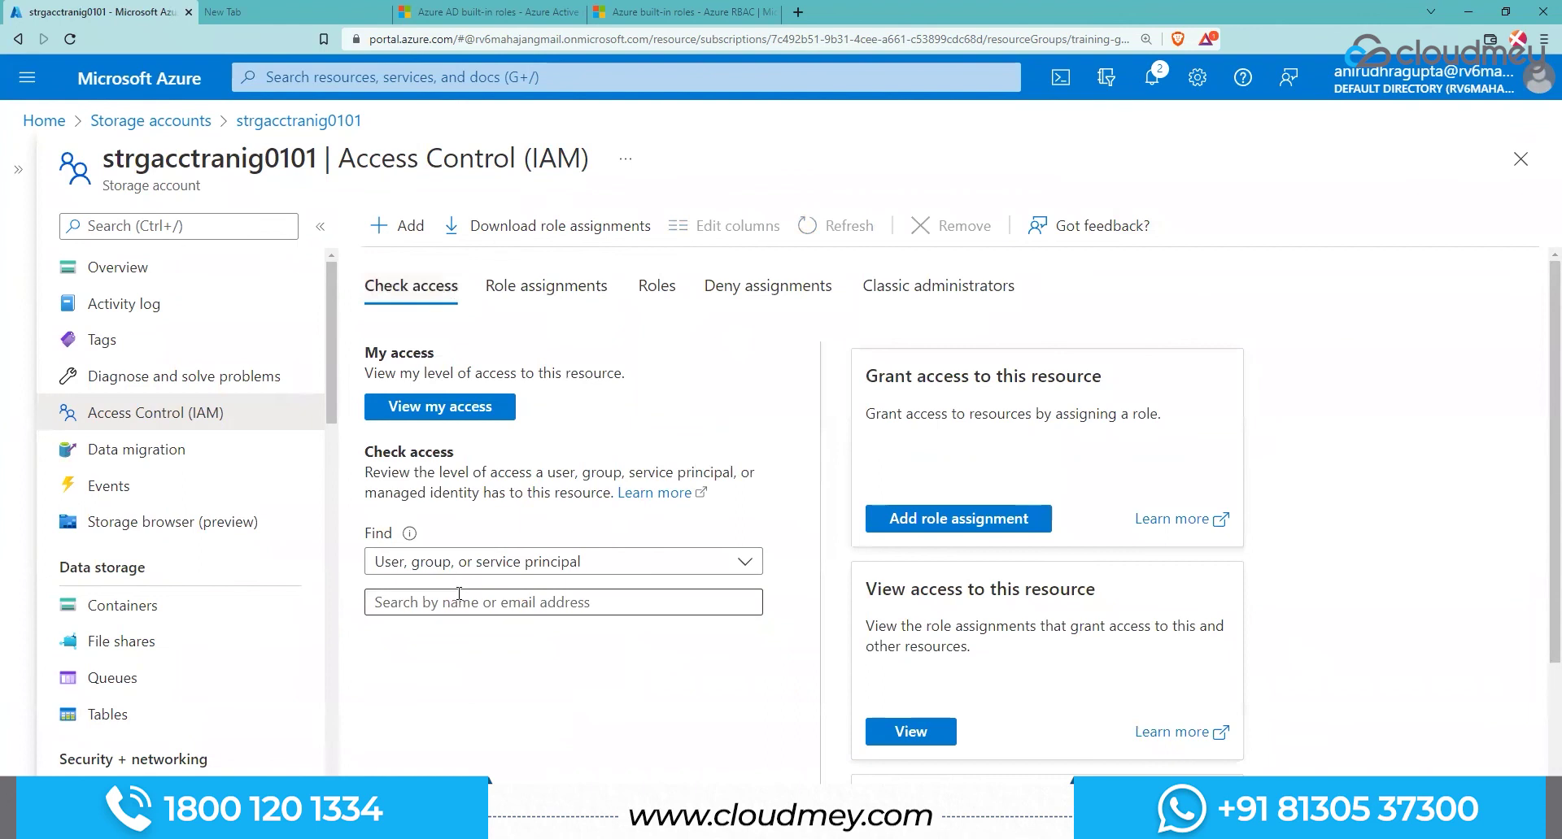
type("demo us")
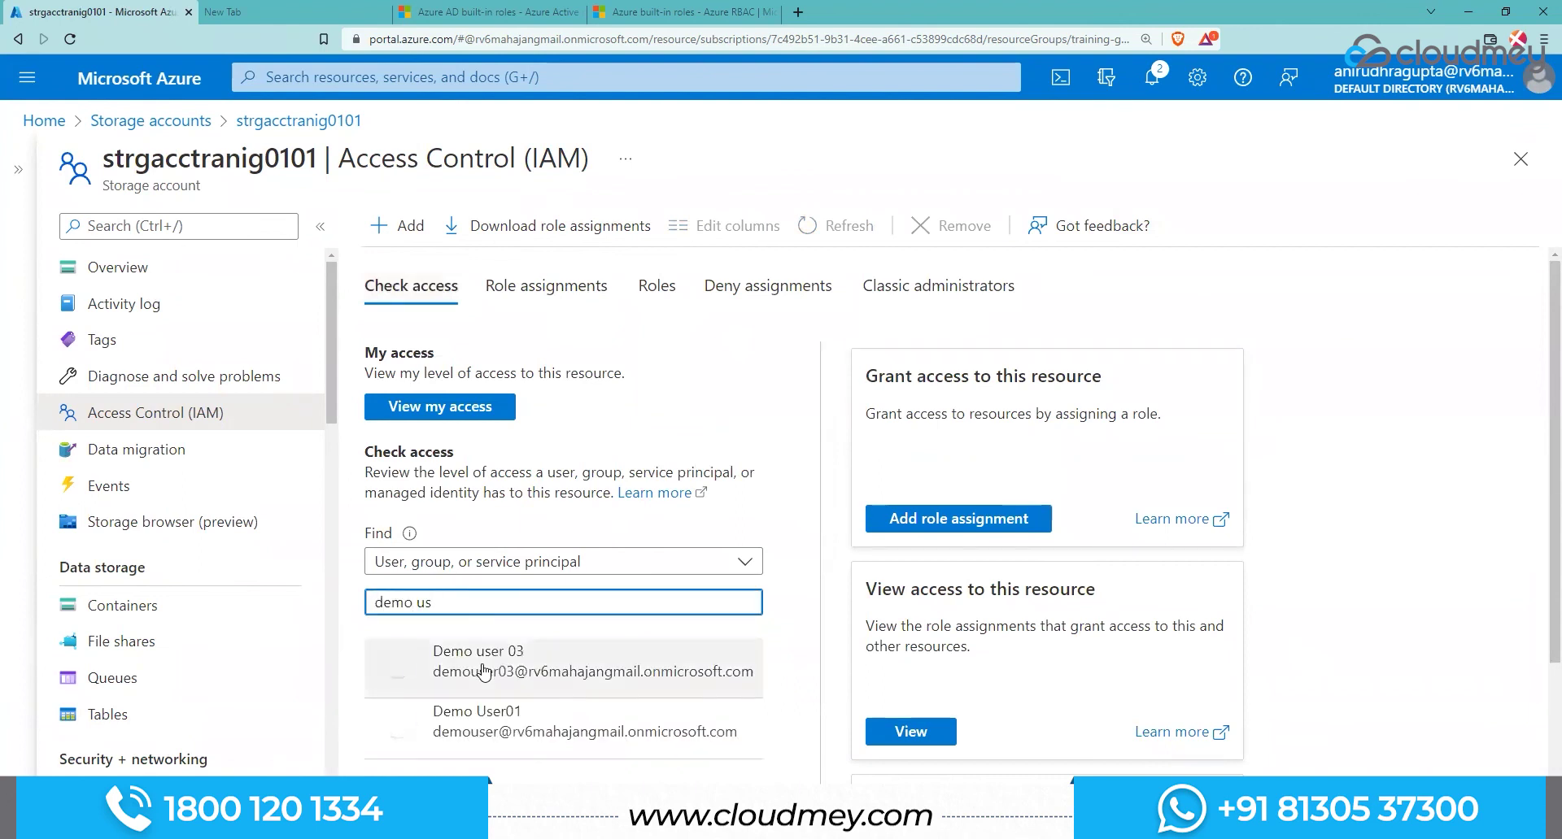
left_click(551, 675)
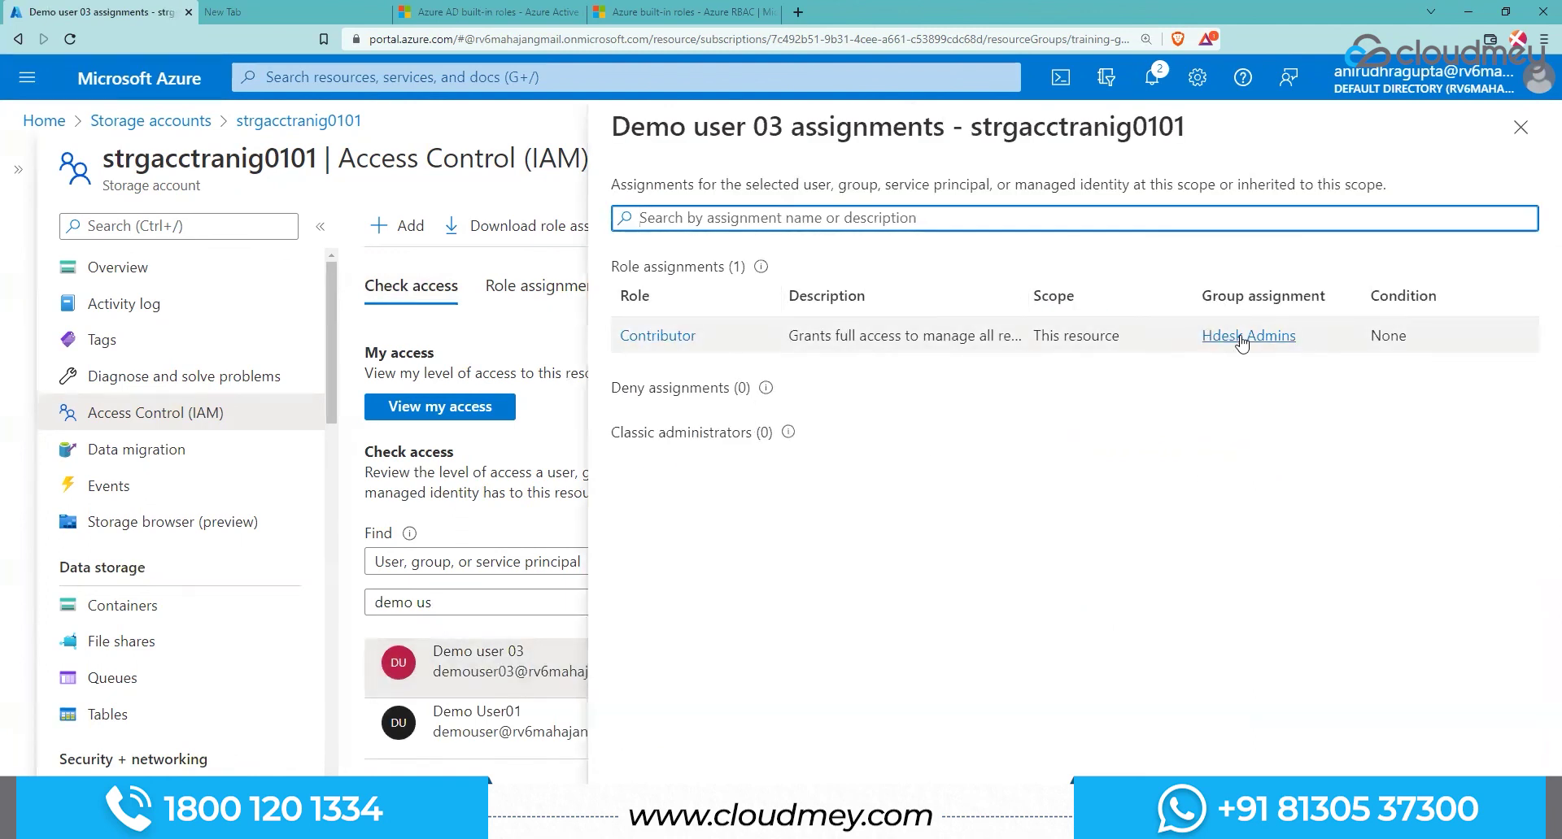
left_click(1518, 128)
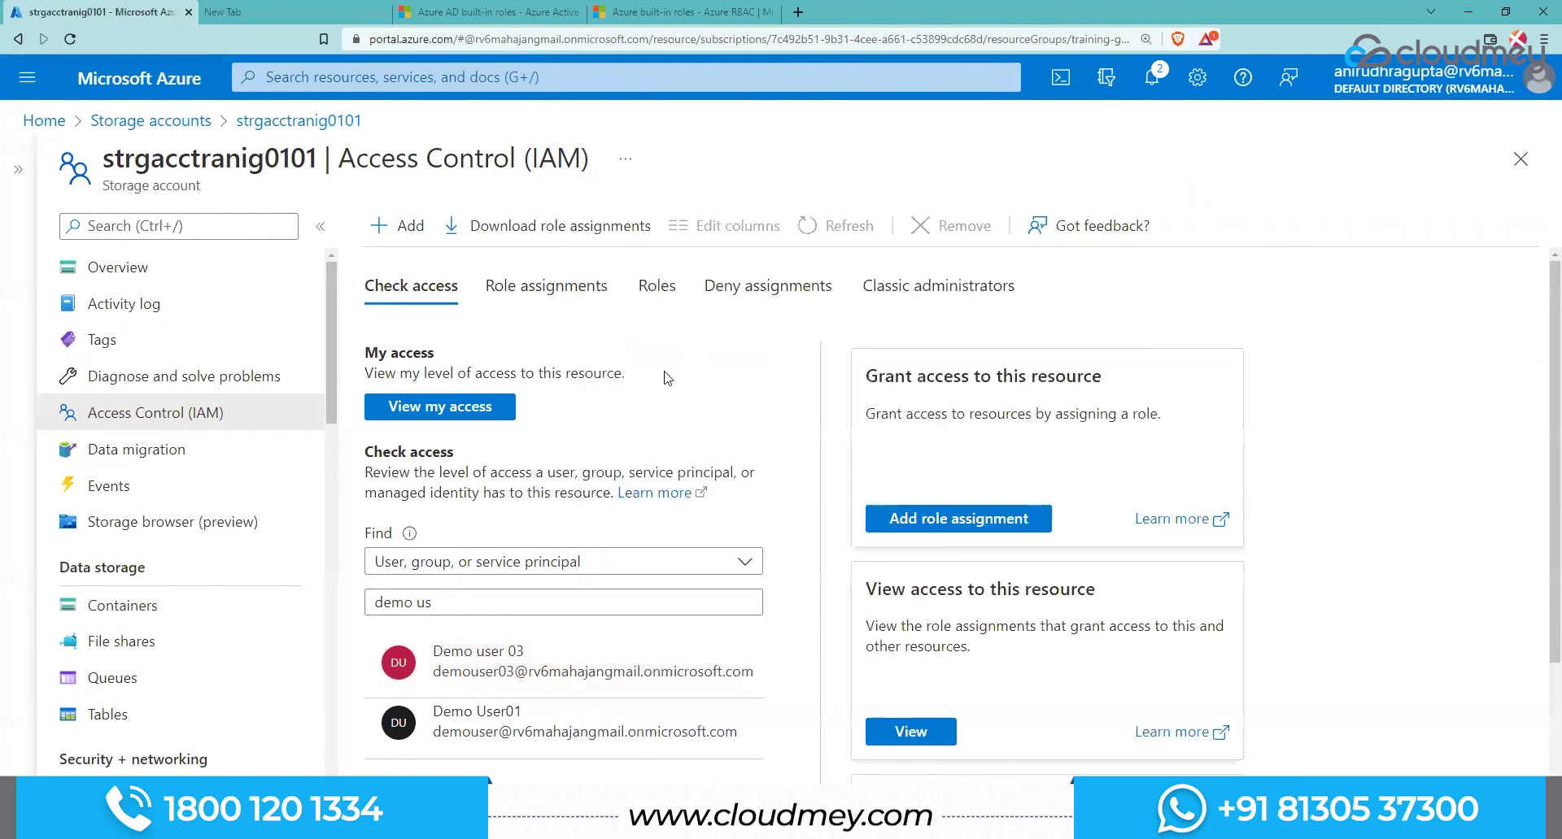
Step: Leave the storage account and open the Azure AD Connect page of the Default Directory in Azure Active Directory
left_click(150, 120)
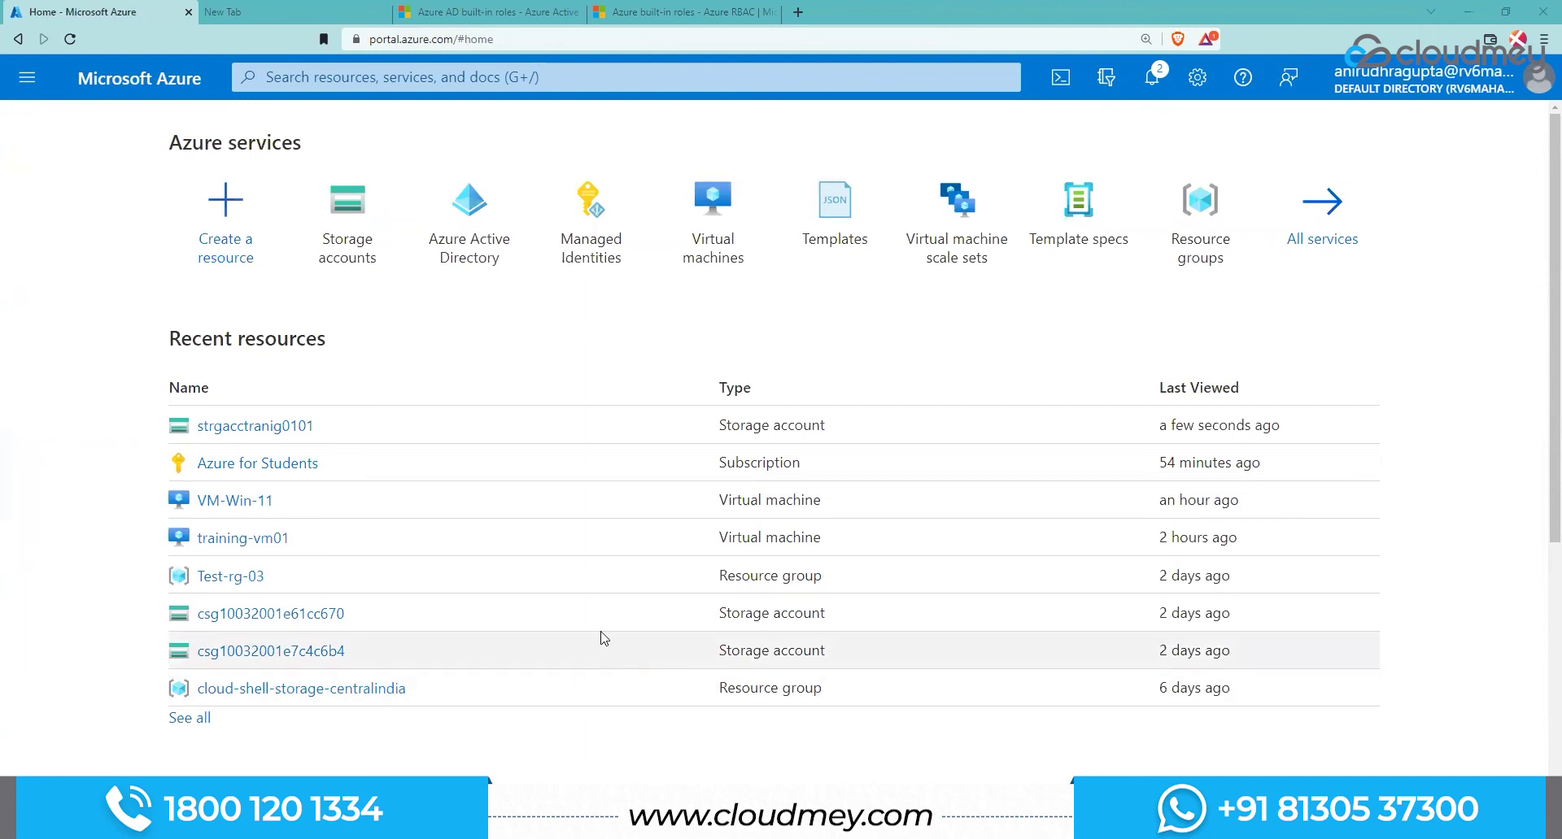
left_click(452, 215)
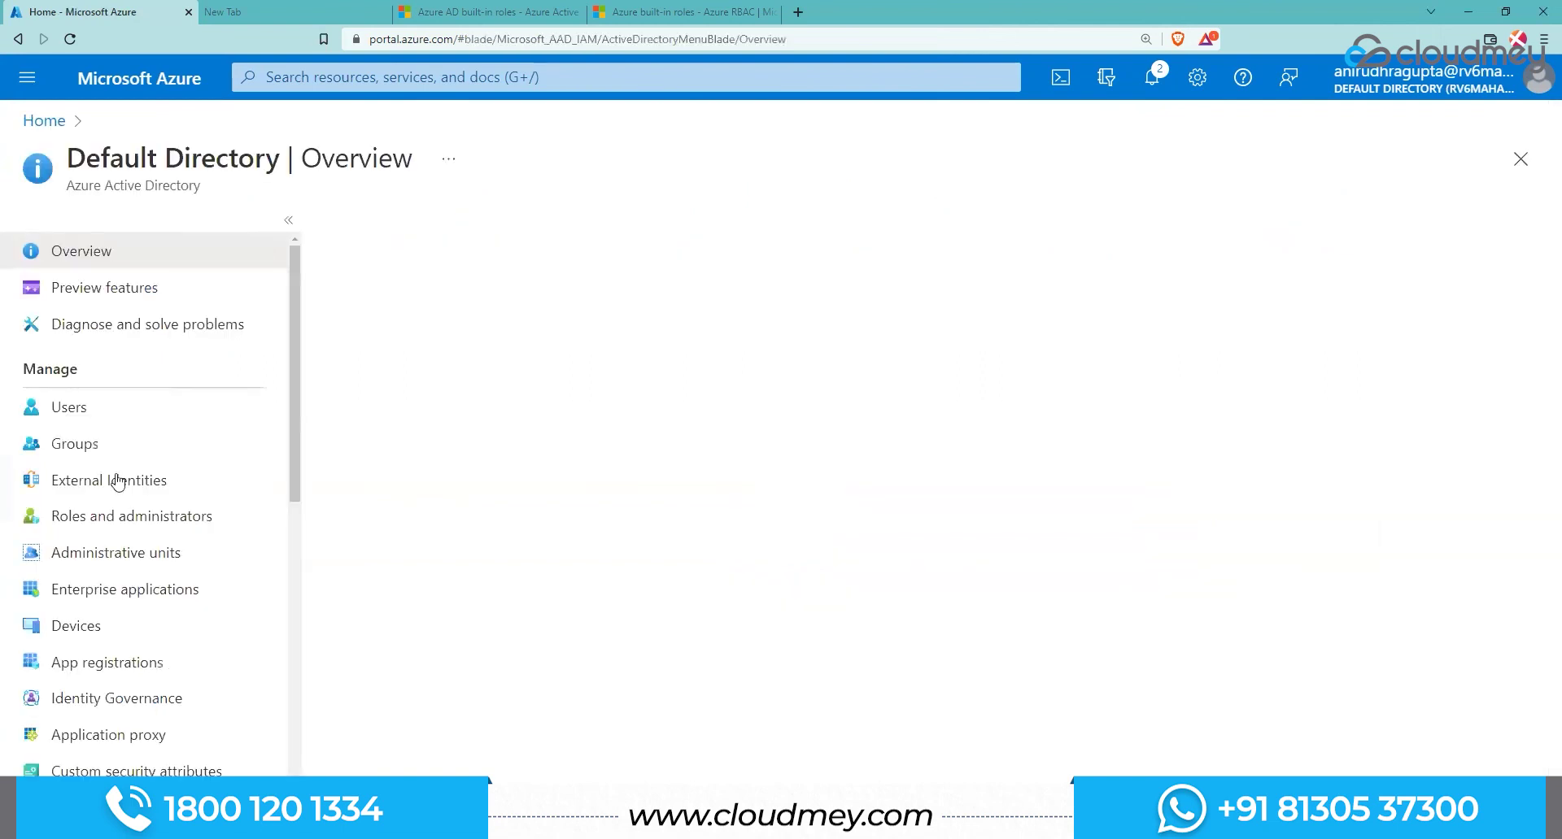
scroll(119, 482, "down", 3)
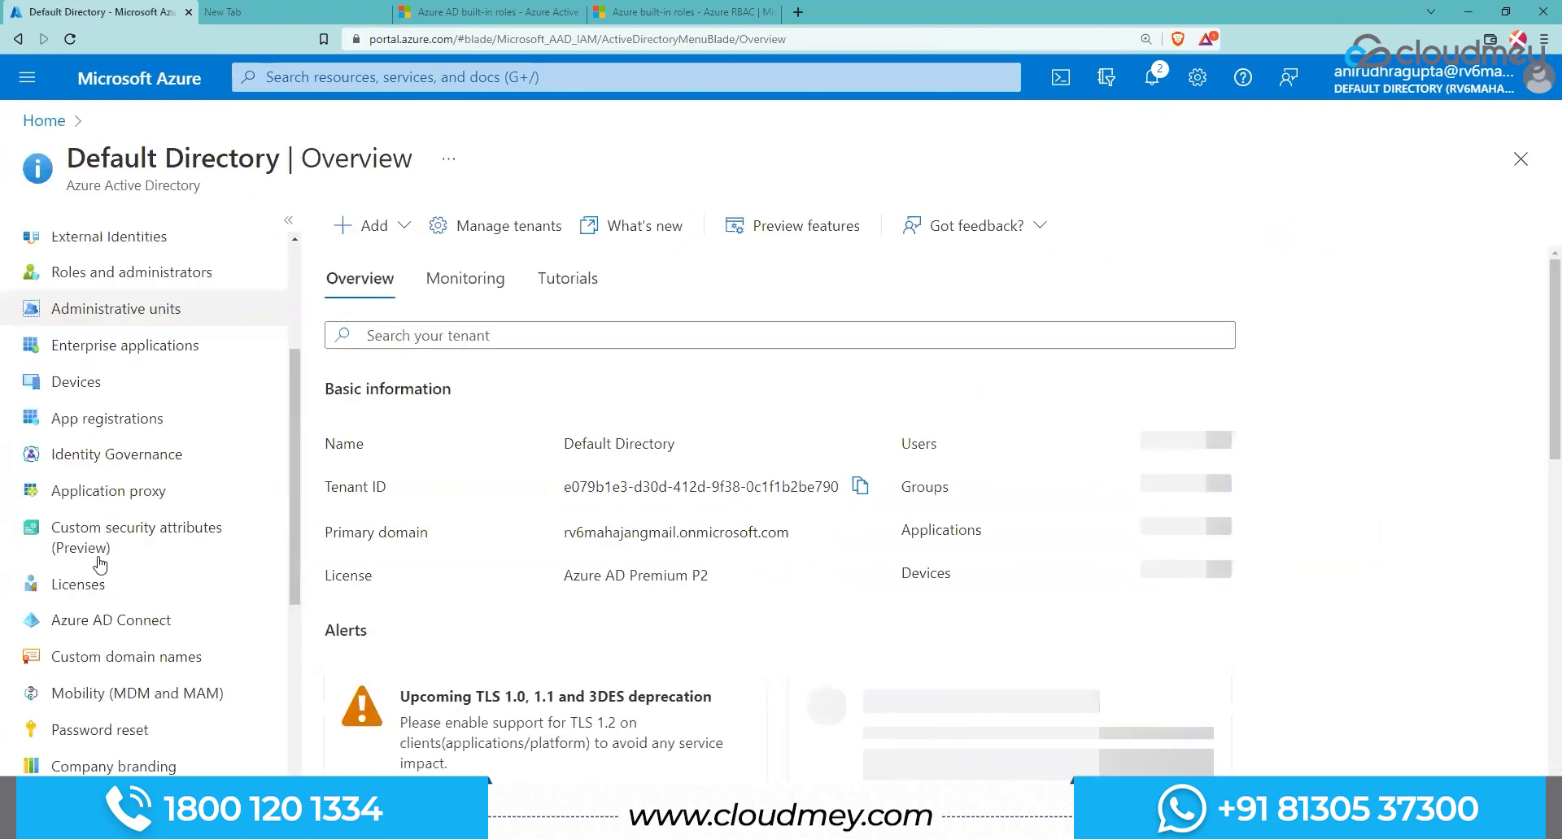
scroll(122, 549, "down", 1)
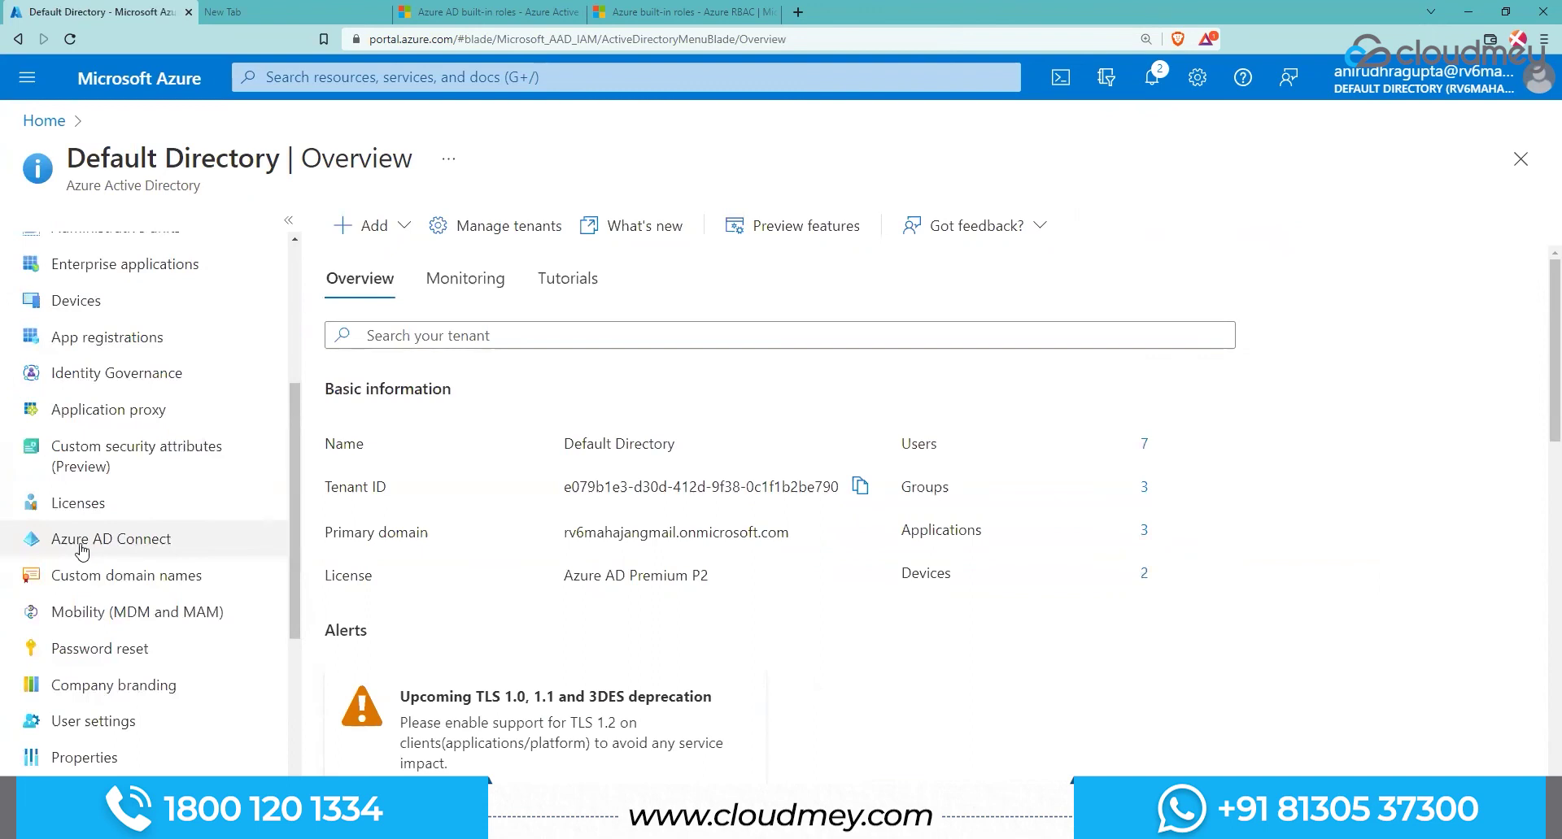
left_click(82, 552)
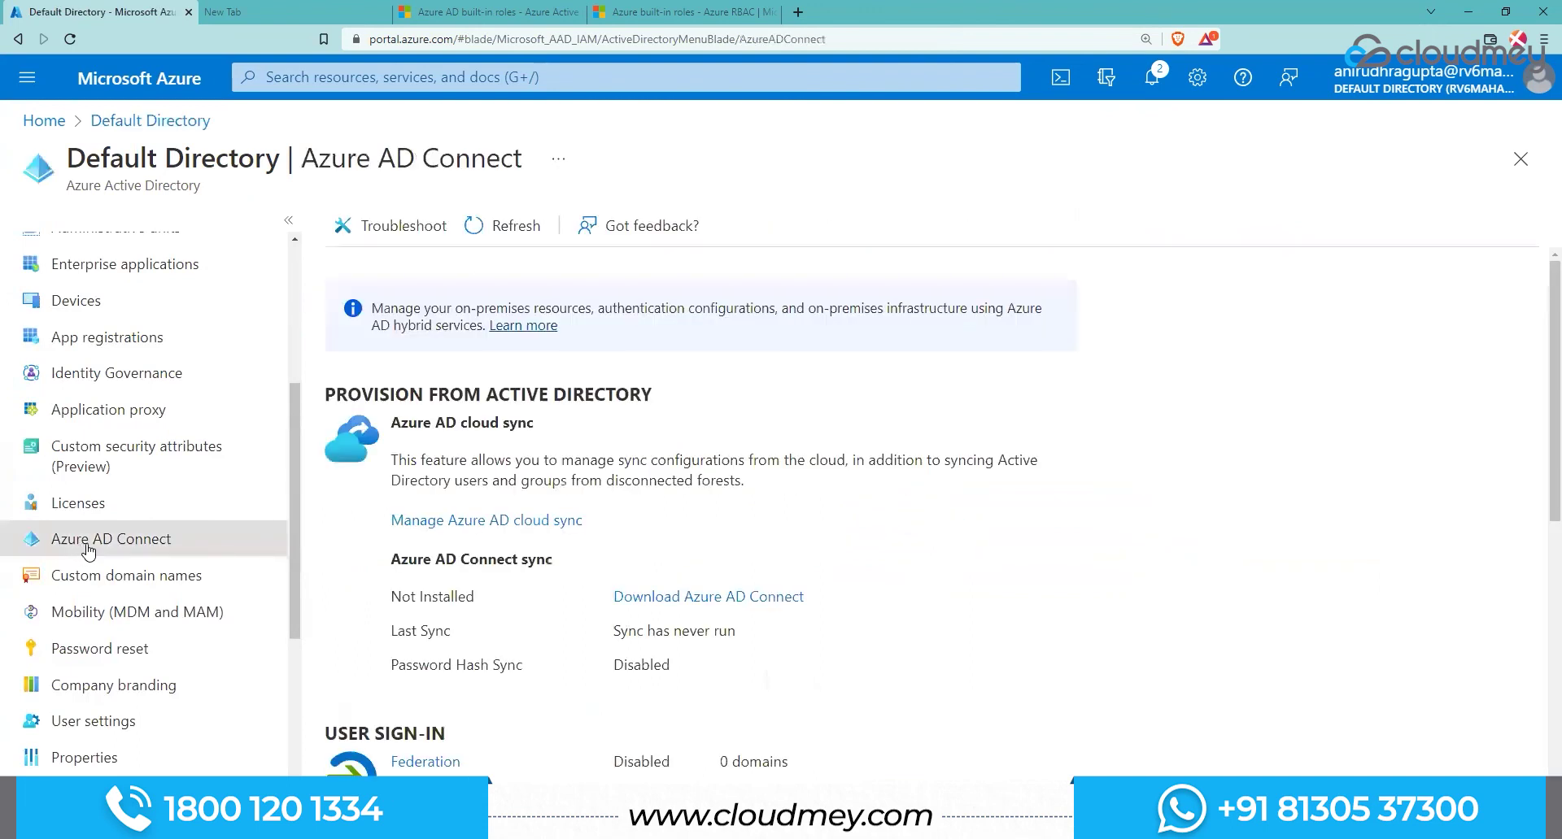
Step: Examine the Azure AD Connect page's sync, user sign-in, staged rollout, on-premises applications and health sections
scroll(450, 579, "down", 5)
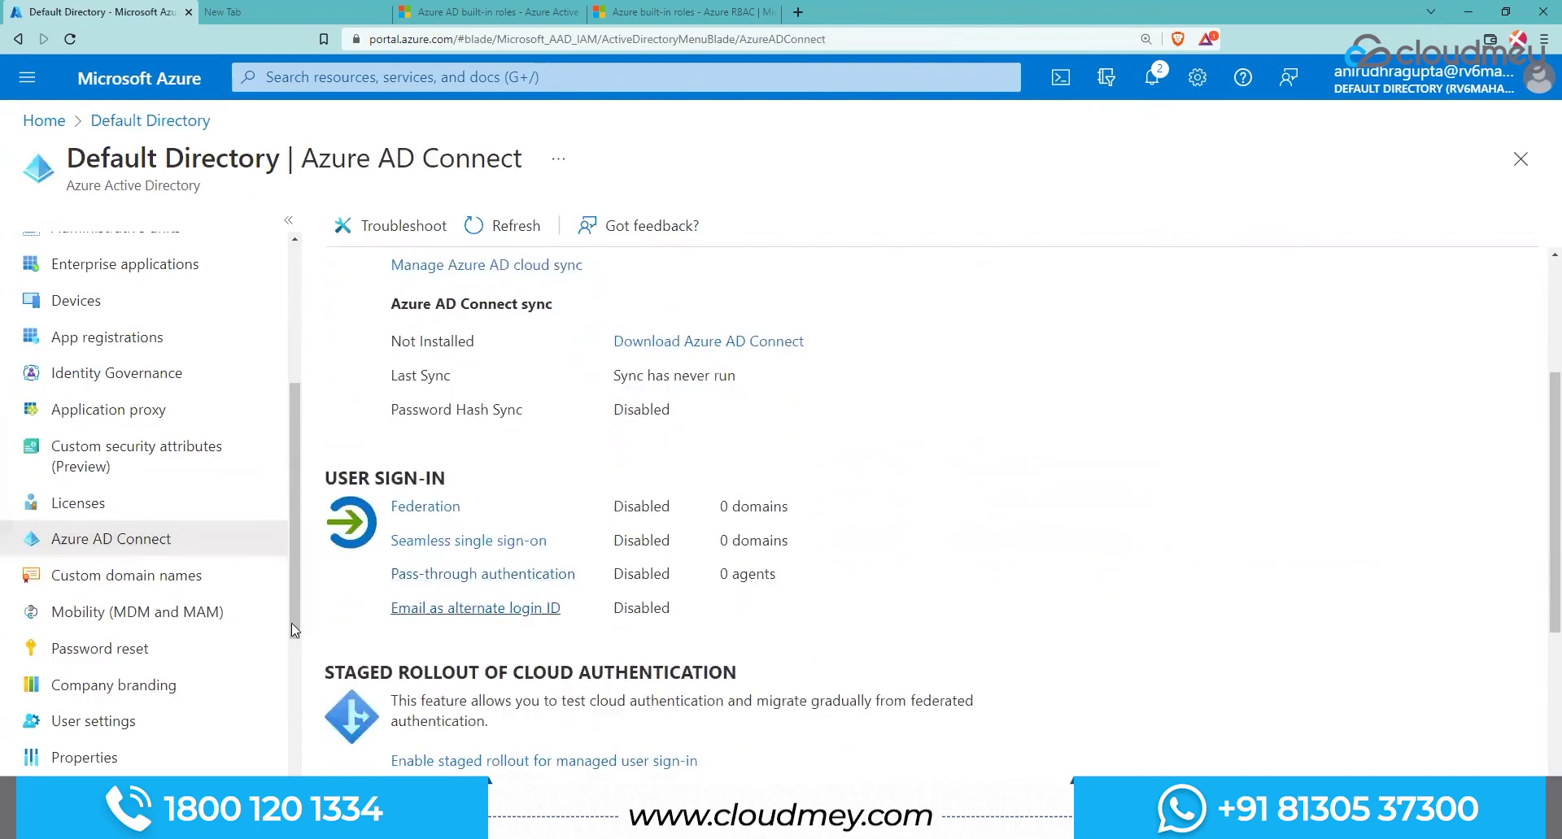
scroll(431, 610, "down", 1)
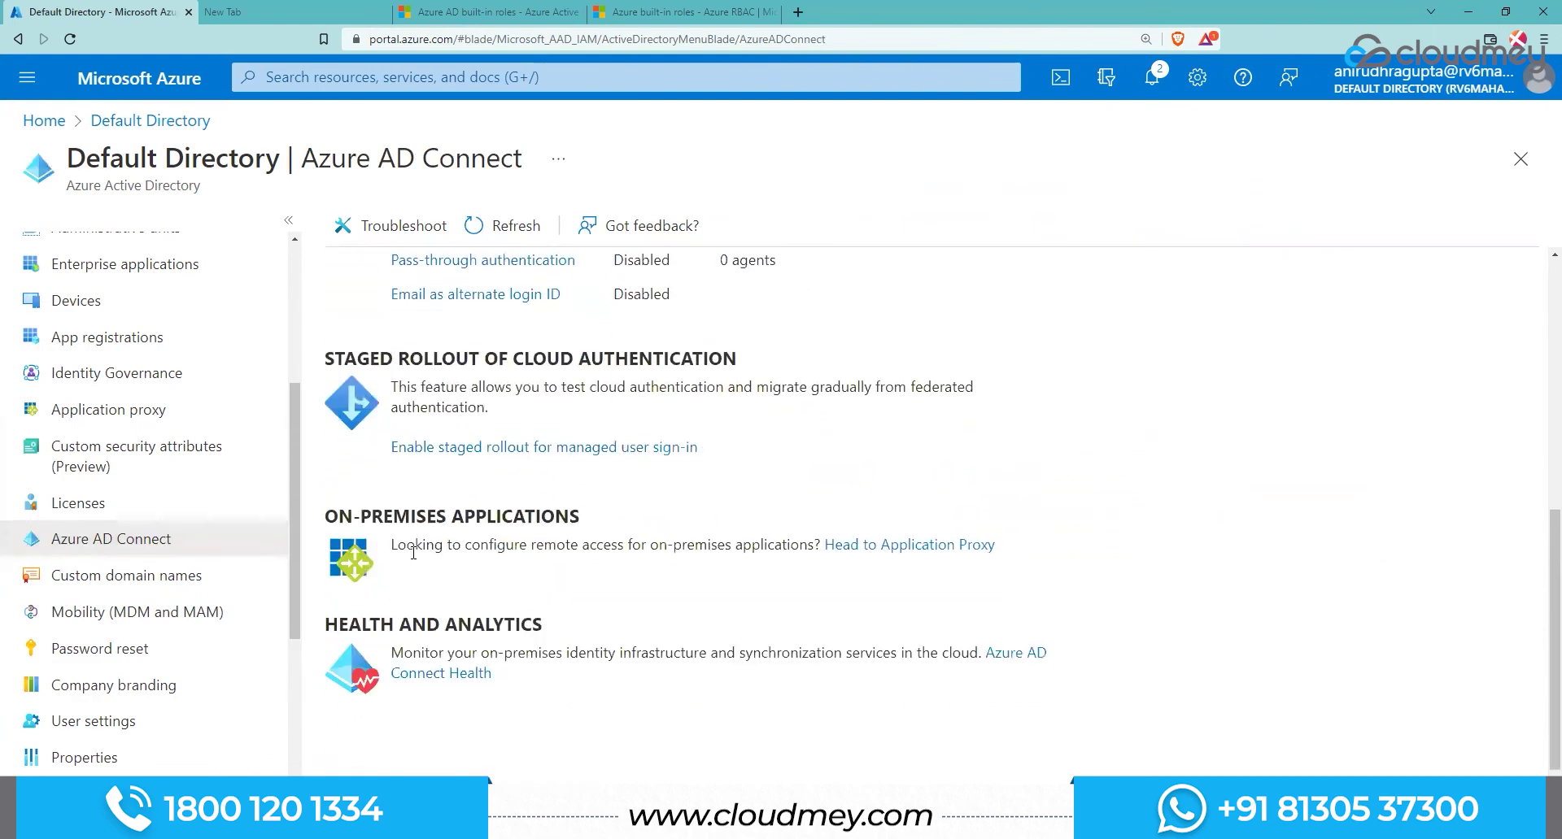
scroll(509, 622, "up", 7)
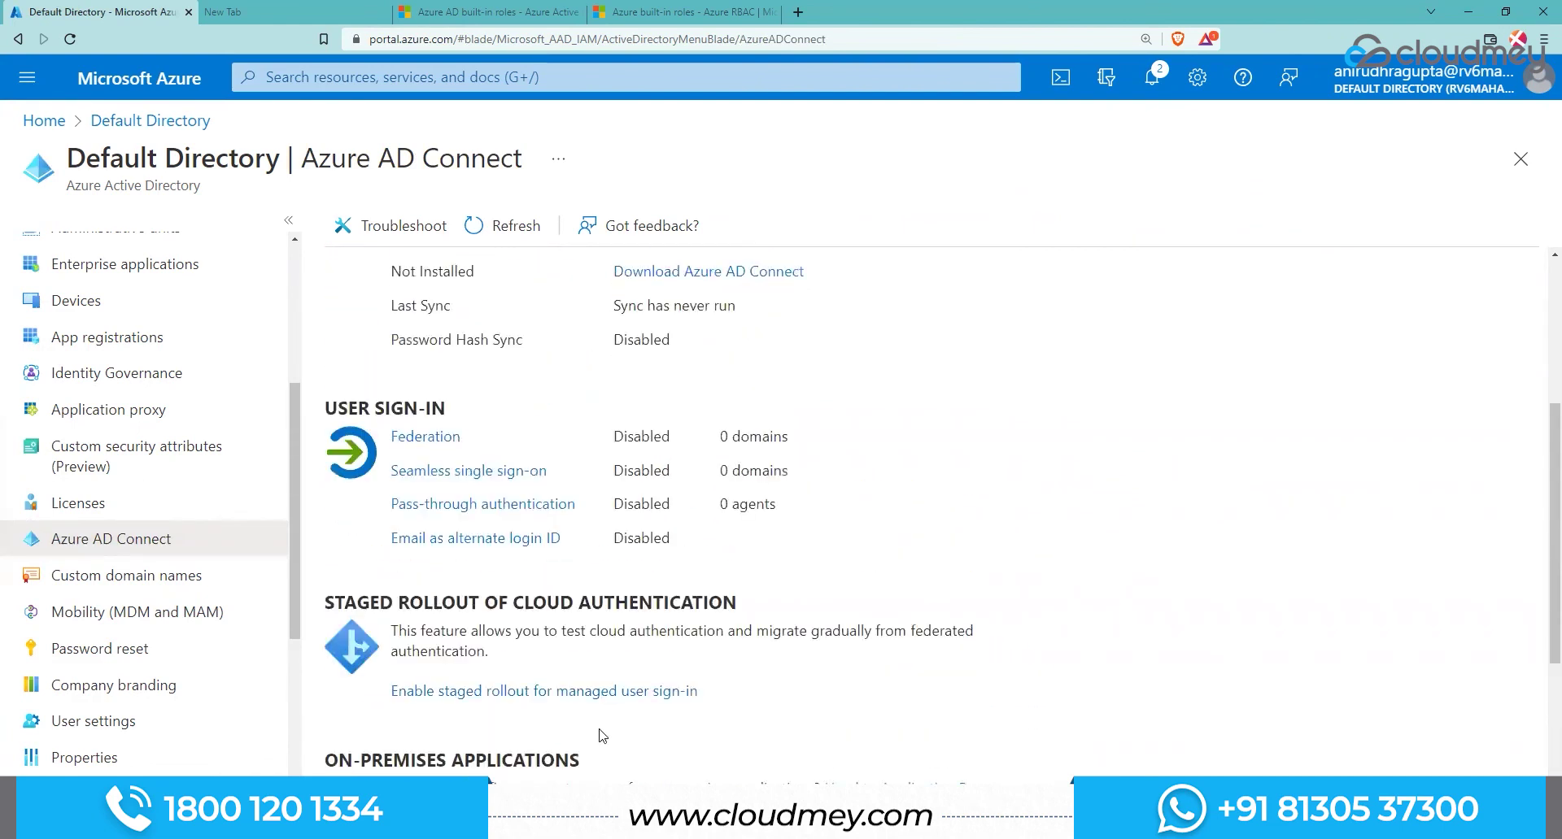
scroll(740, 651, "down", 1)
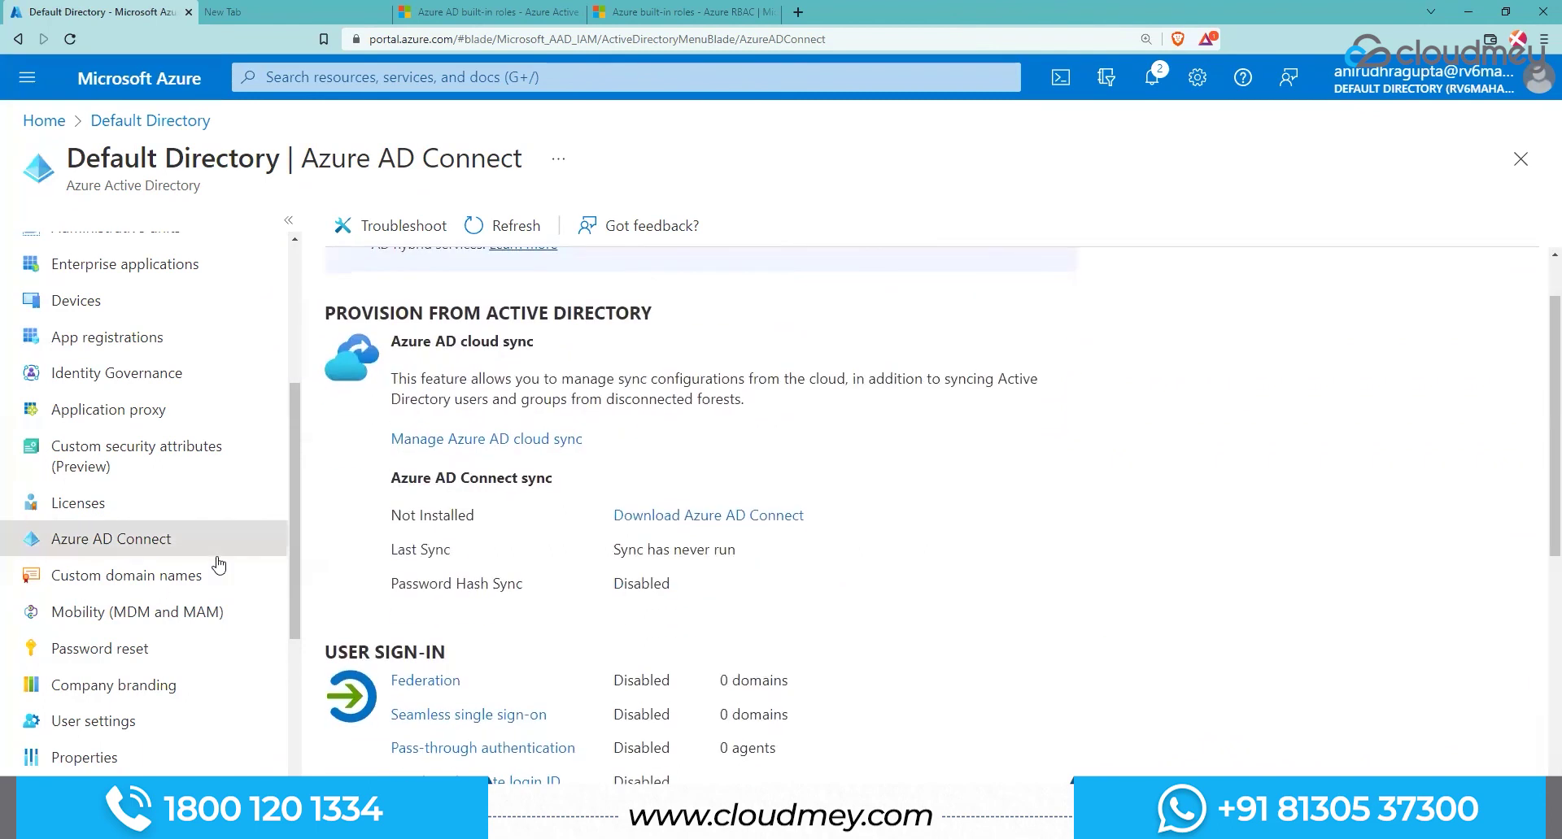
scroll(379, 602, "down", 2)
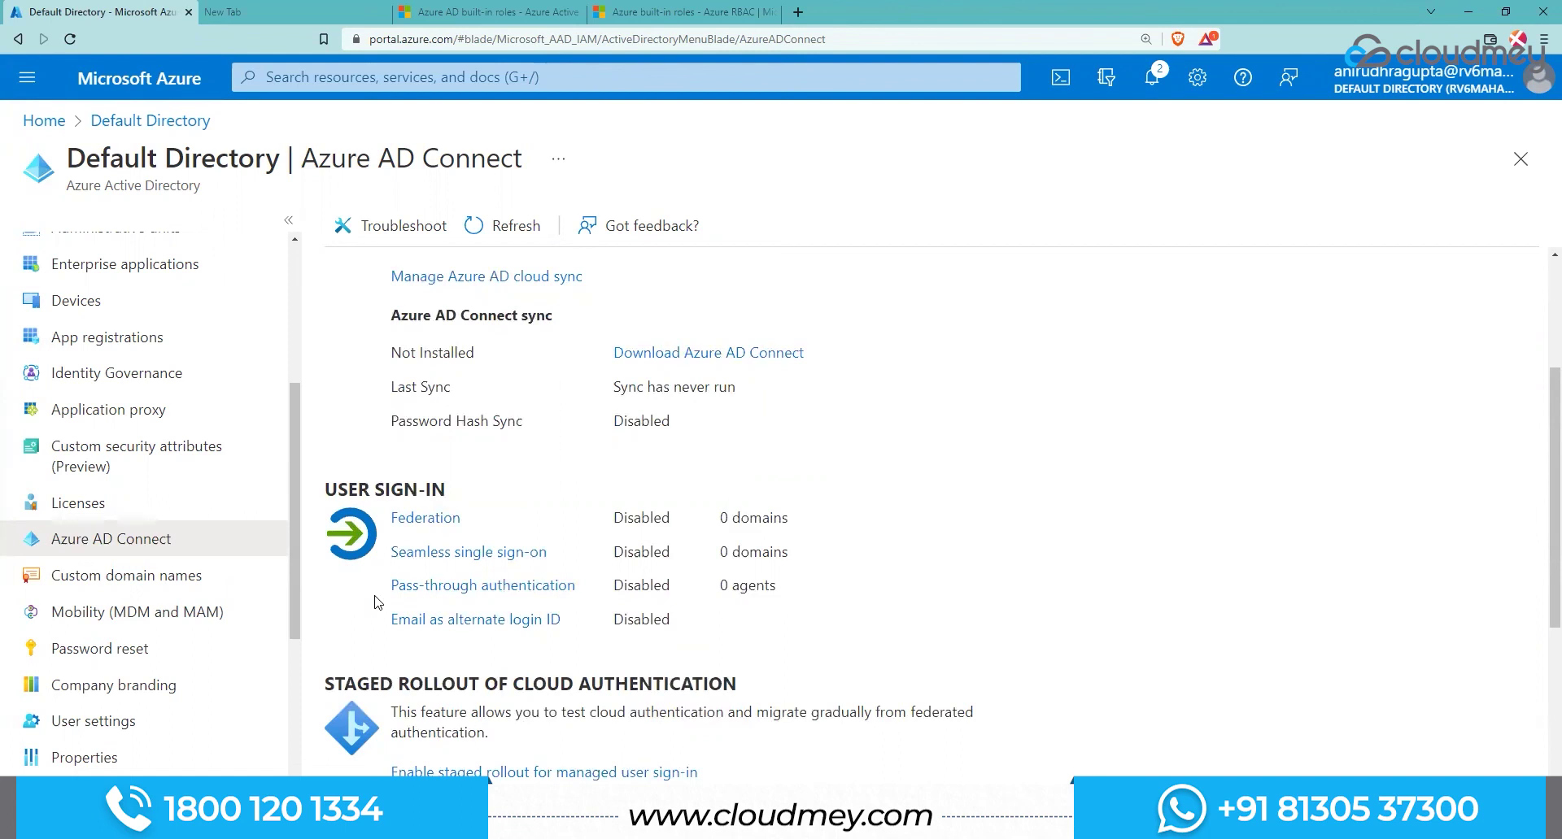
scroll(377, 602, "down", 3)
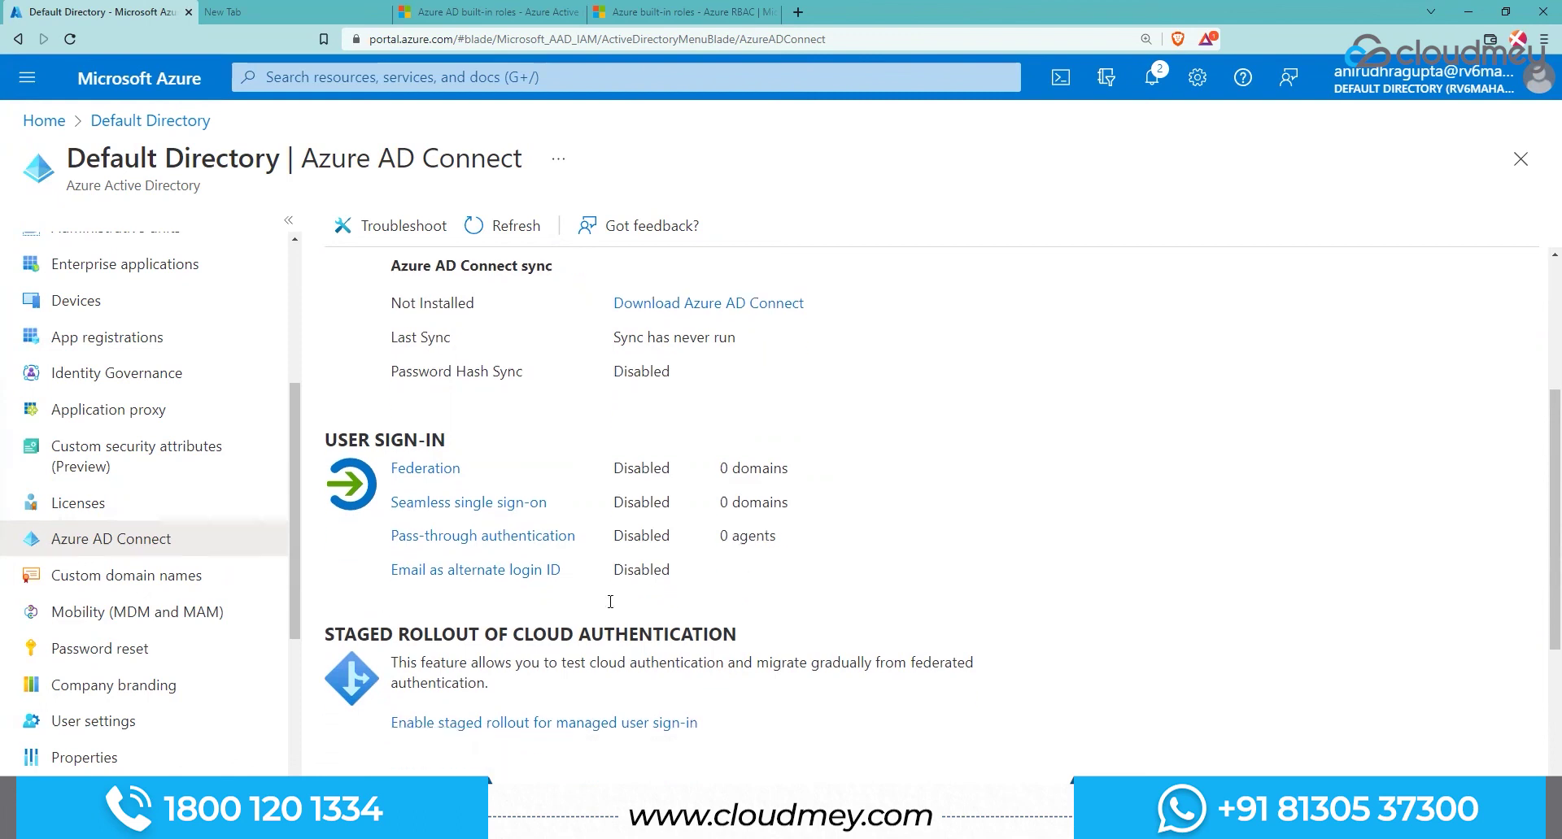
scroll(626, 632, "up", 6)
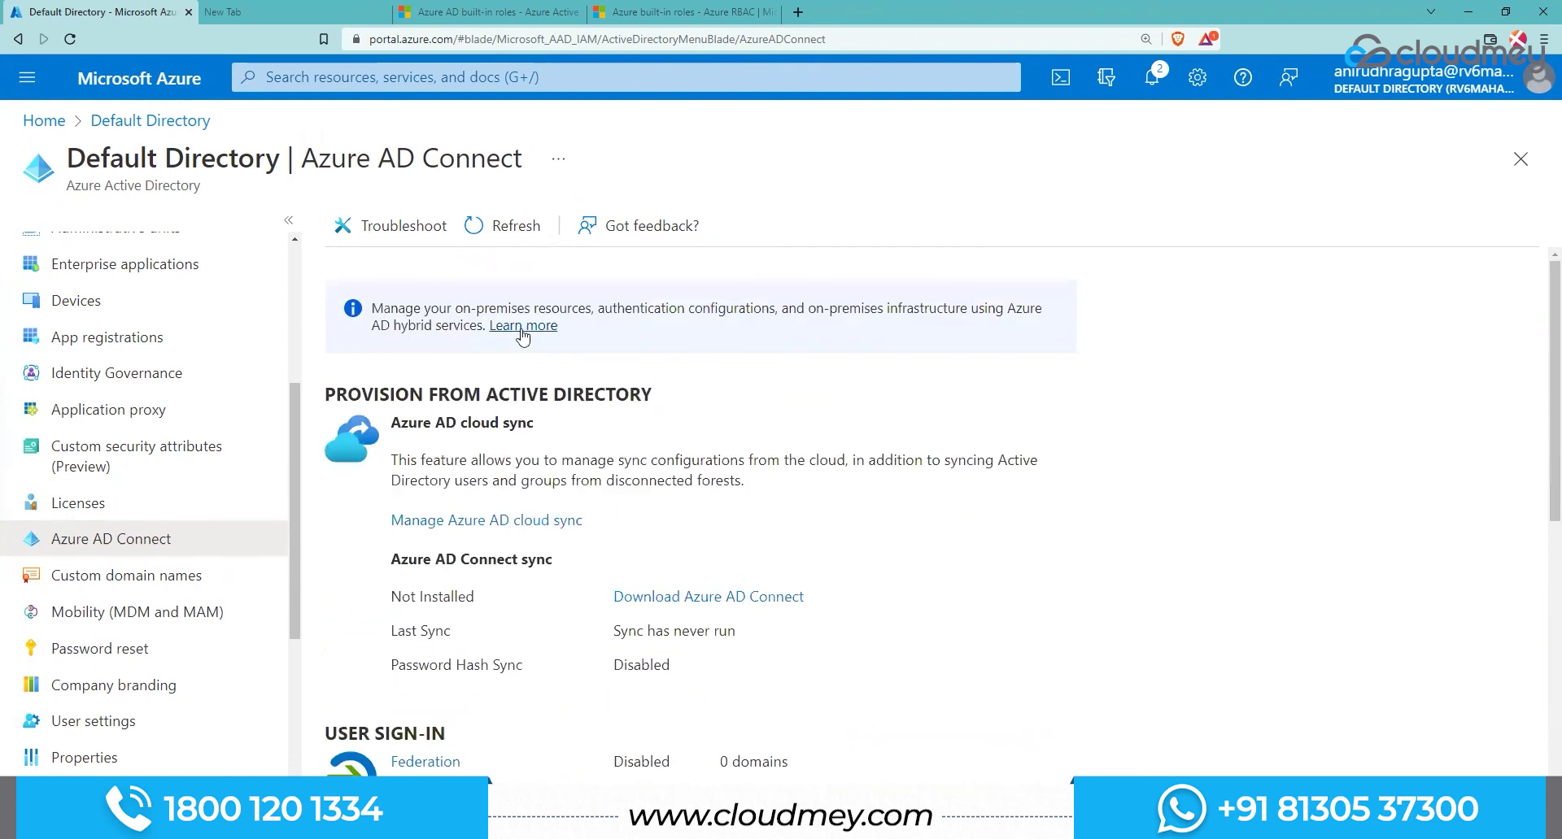
Step: Preview the Azure AD hybrid services documentation, close it, and return to the portal home page
left_click(522, 327)
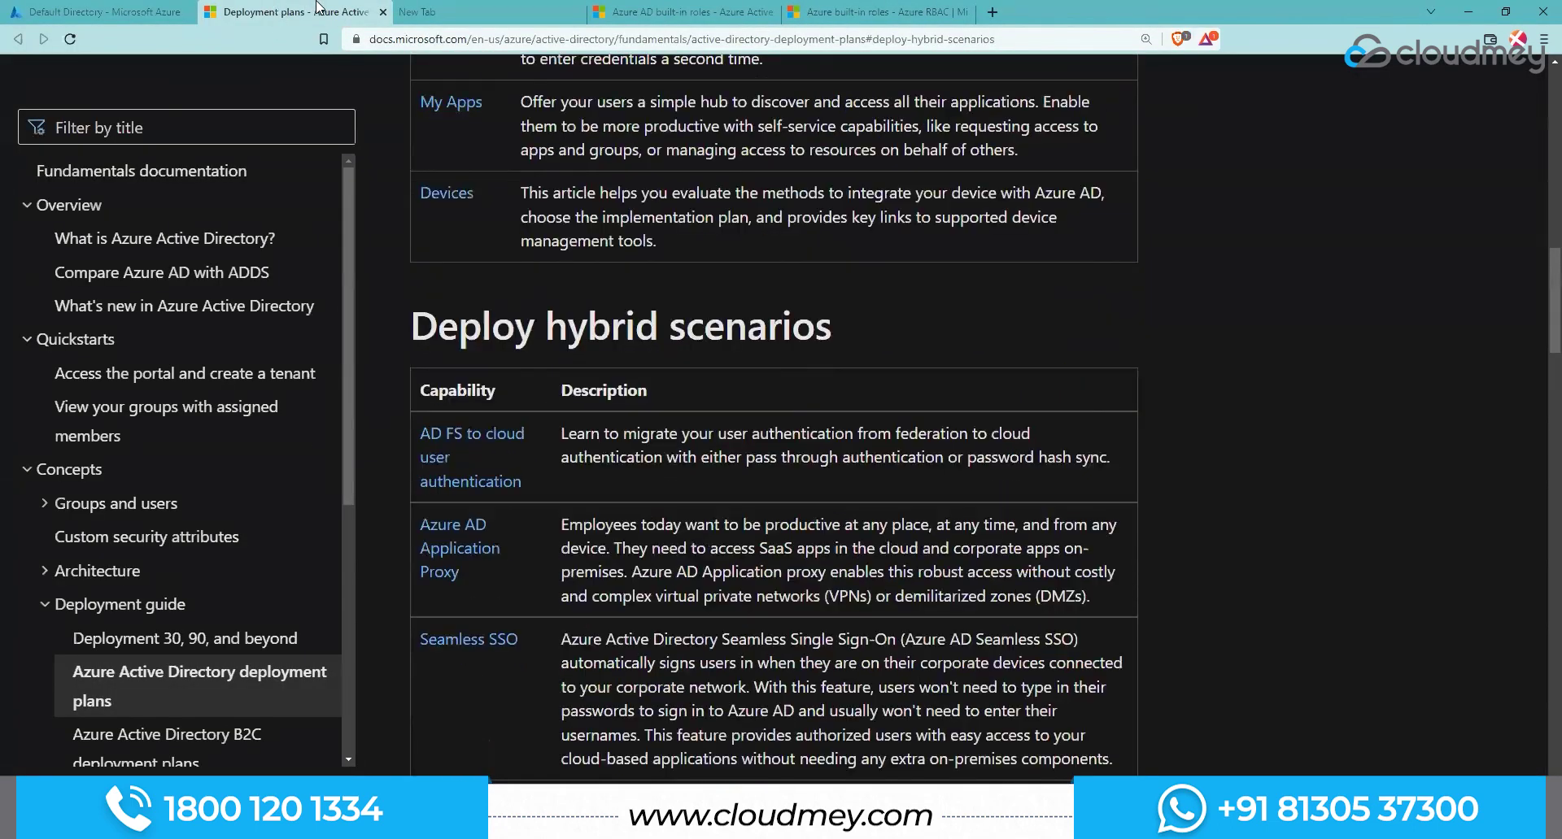
left_click(383, 13)
left_click(384, 12)
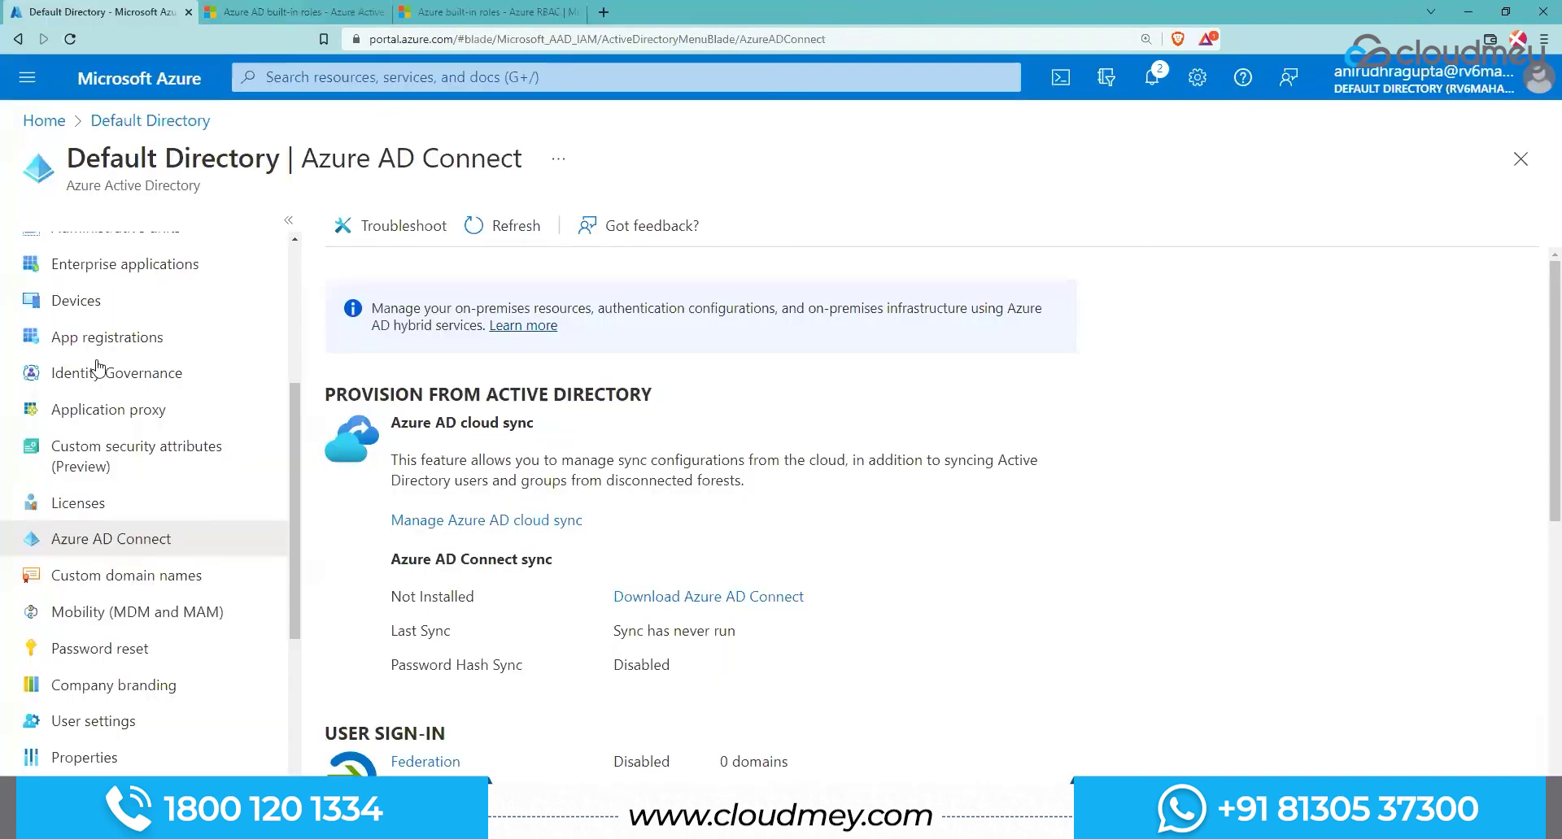
scroll(126, 399, "up", 5)
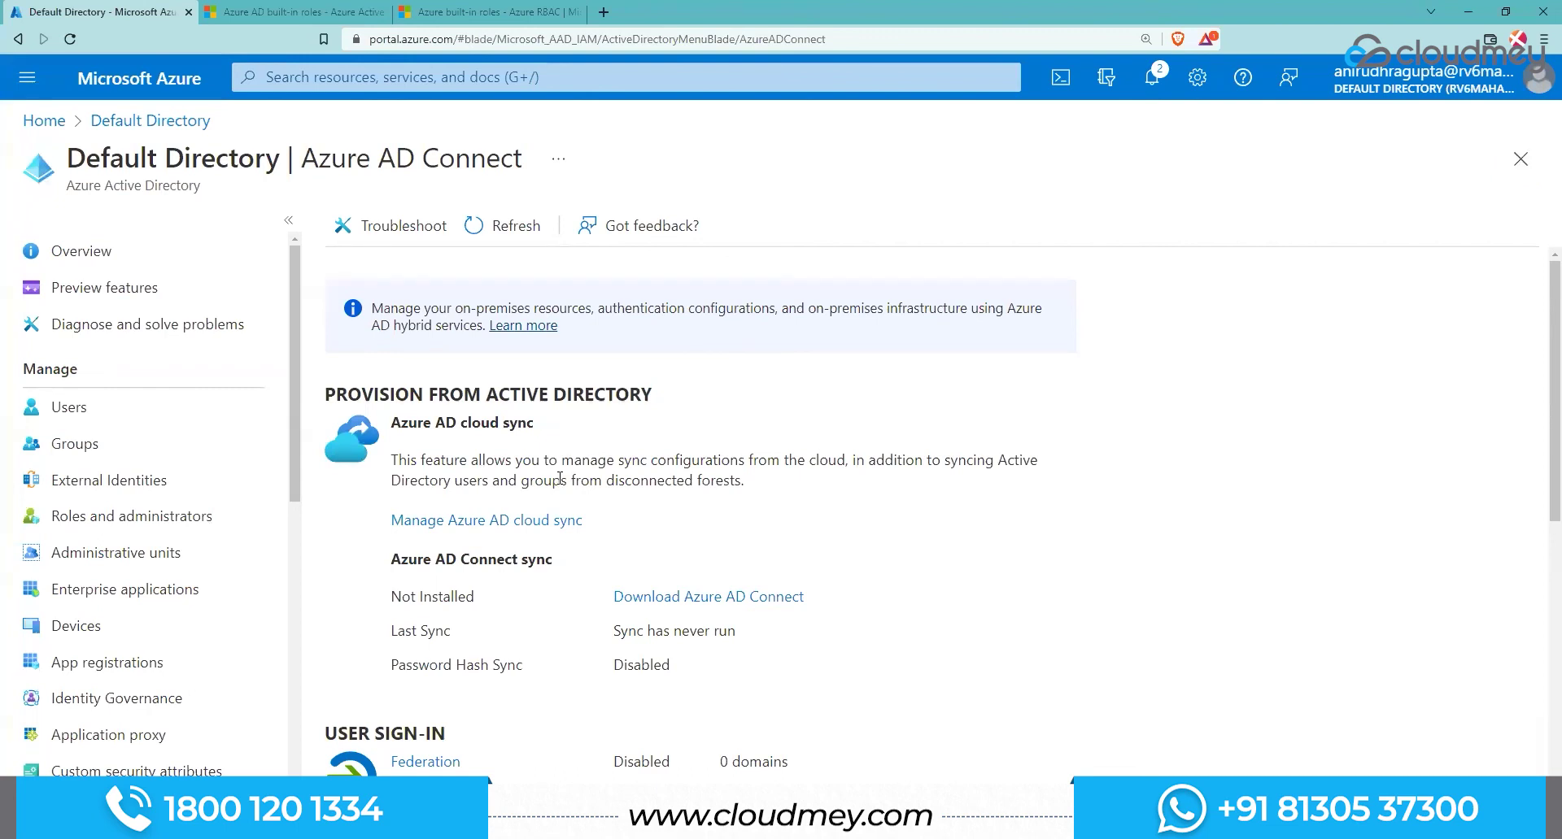
left_click(1517, 172)
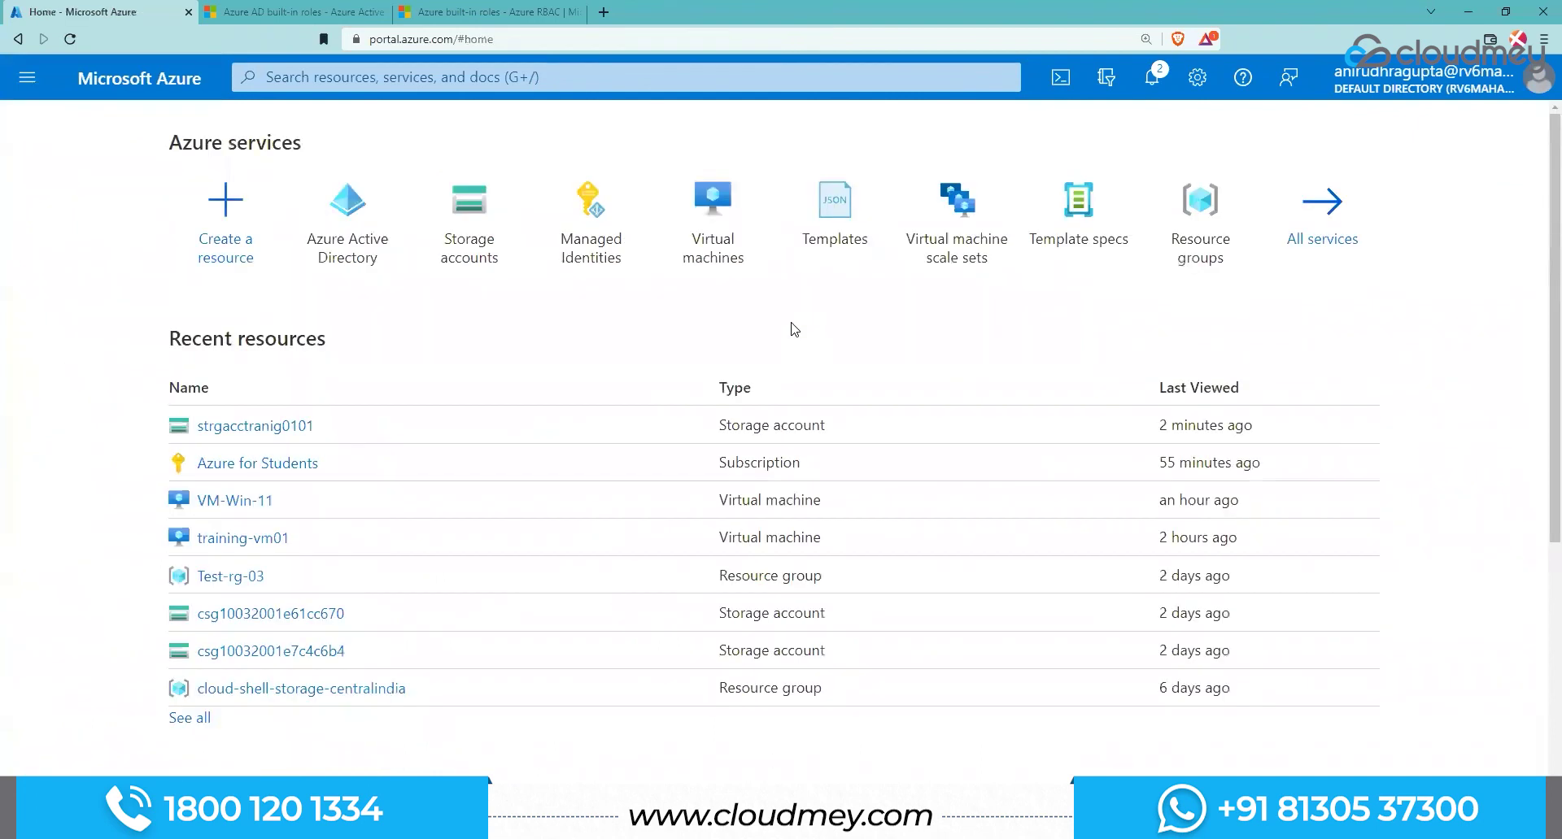